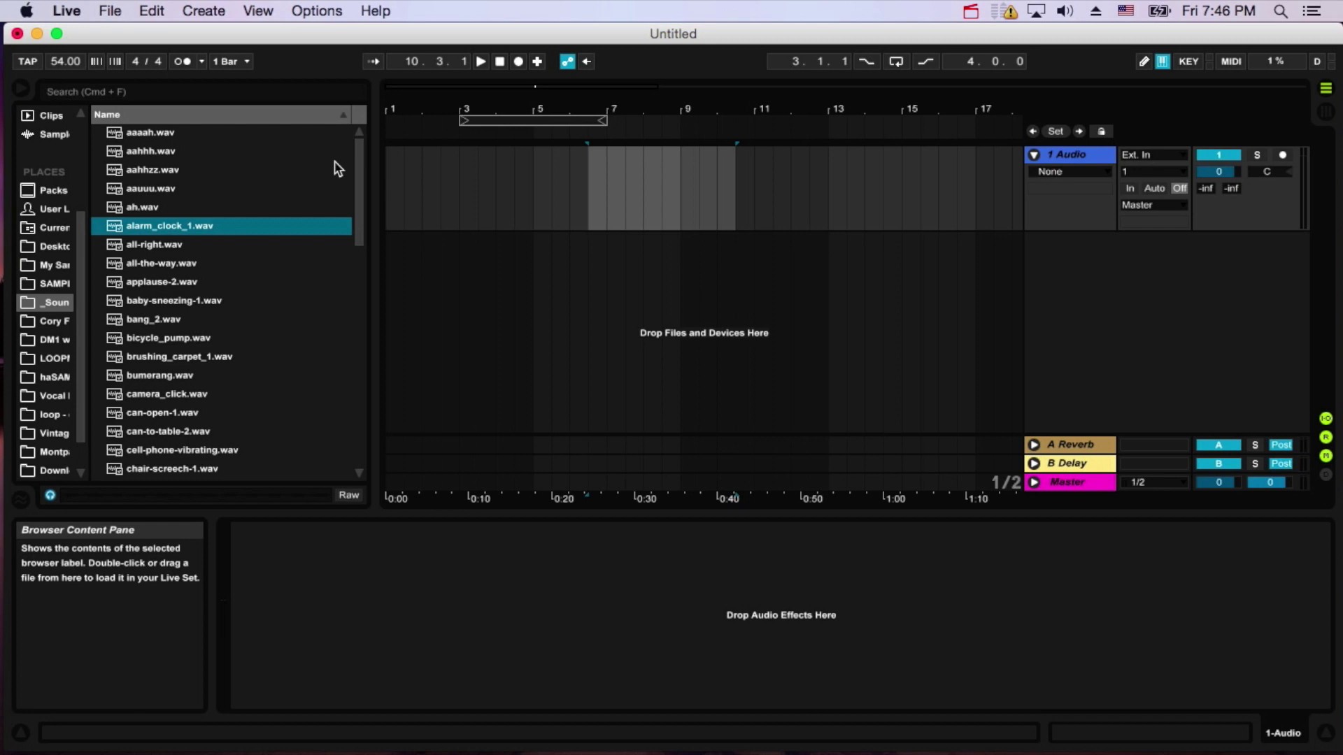
Audition several samples from bang_2.wav to bumerang.wav and place bicycle_pump.wav on the 1 Audio track at bar 3.
left_click(70, 61)
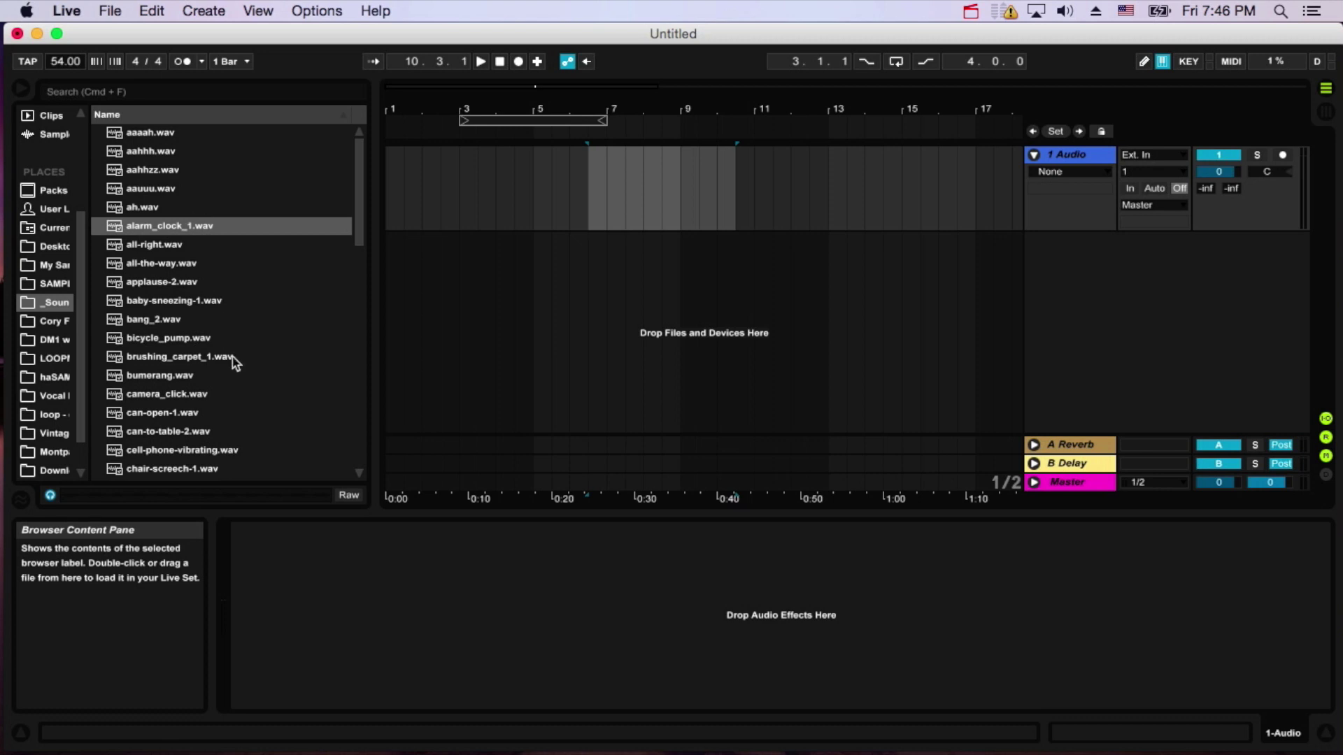
left_click(145, 325)
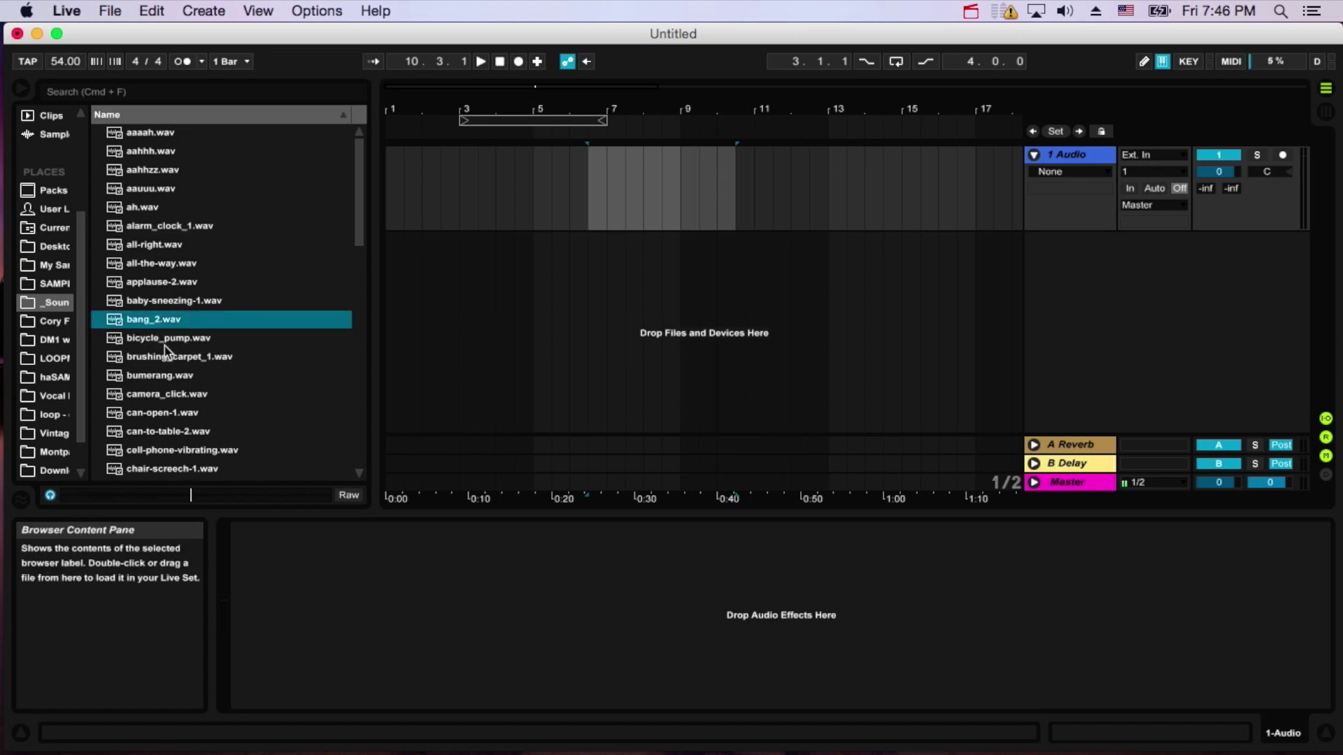
left_click(164, 344)
left_click(160, 369)
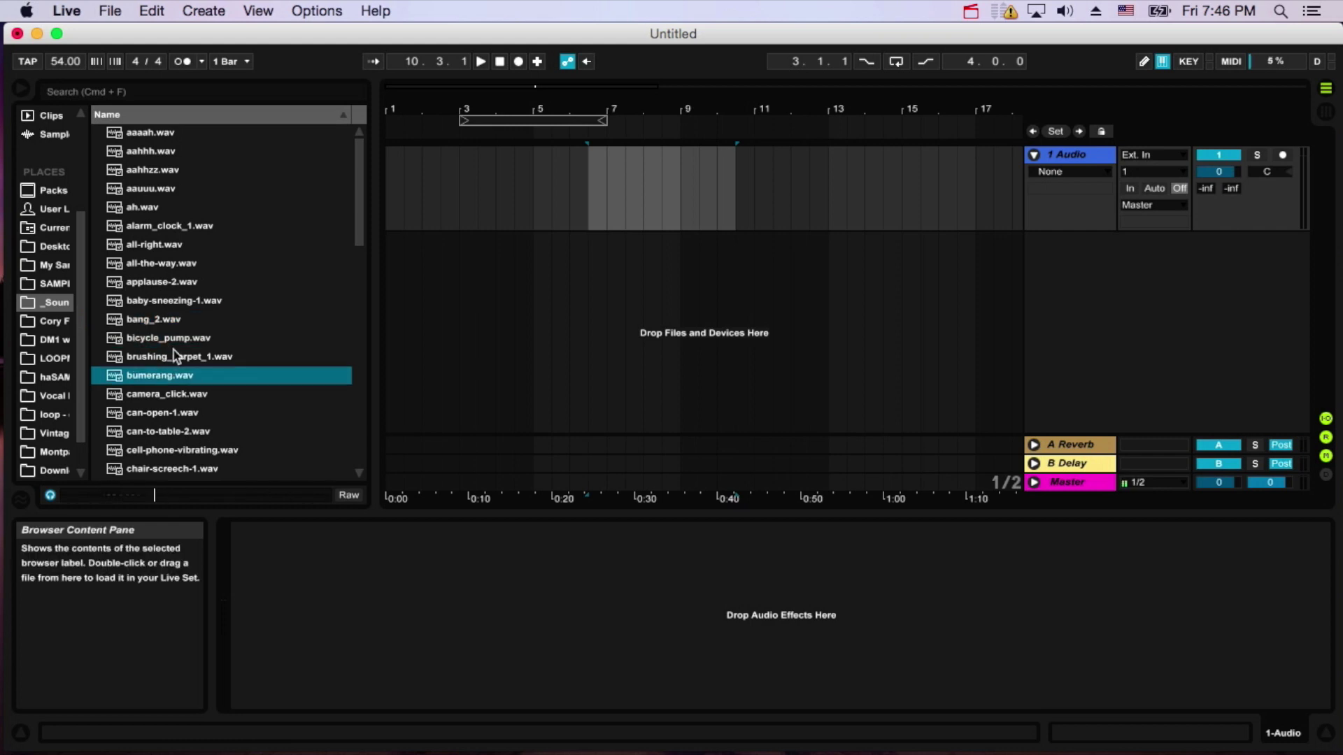
left_click(161, 357)
left_click(144, 343)
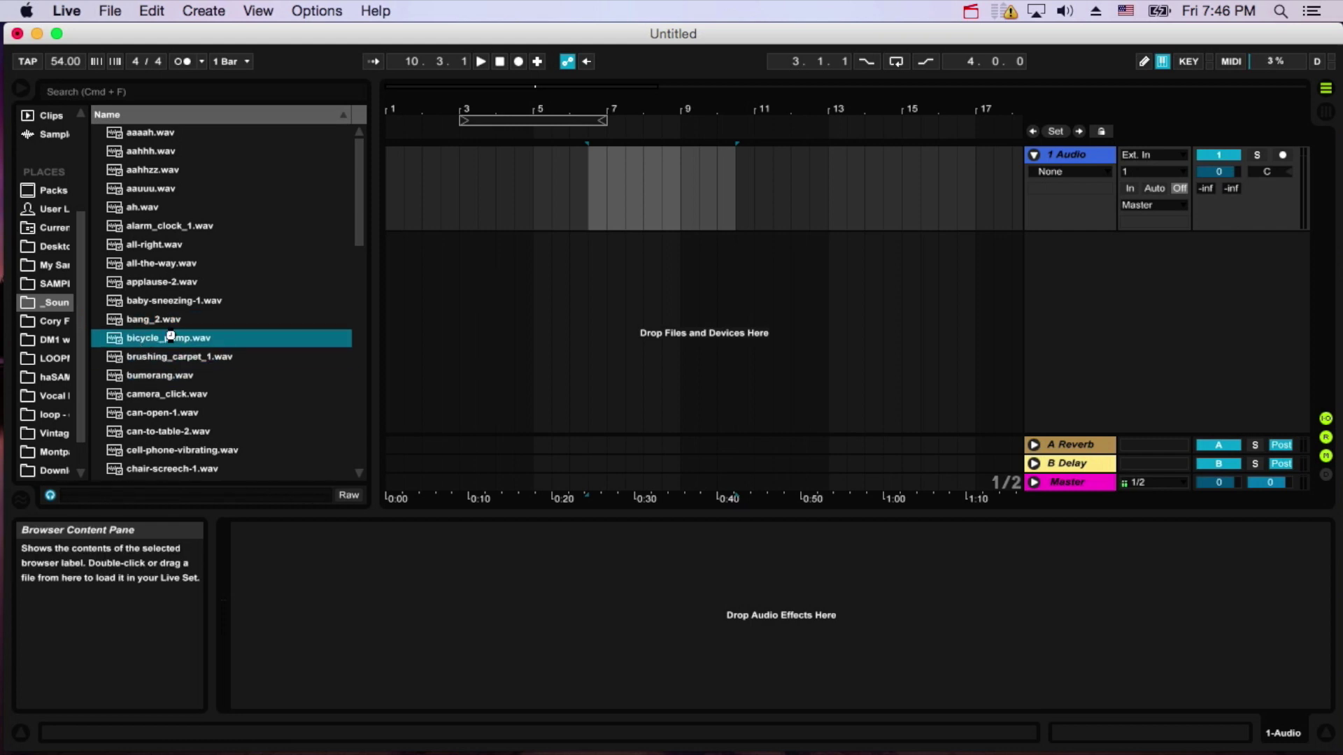
left_click_drag(185, 343, 471, 203)
Split the bicycle_pump clip right at its first loud hit and delete the part before it.
left_click_drag(471, 109, 463, 167)
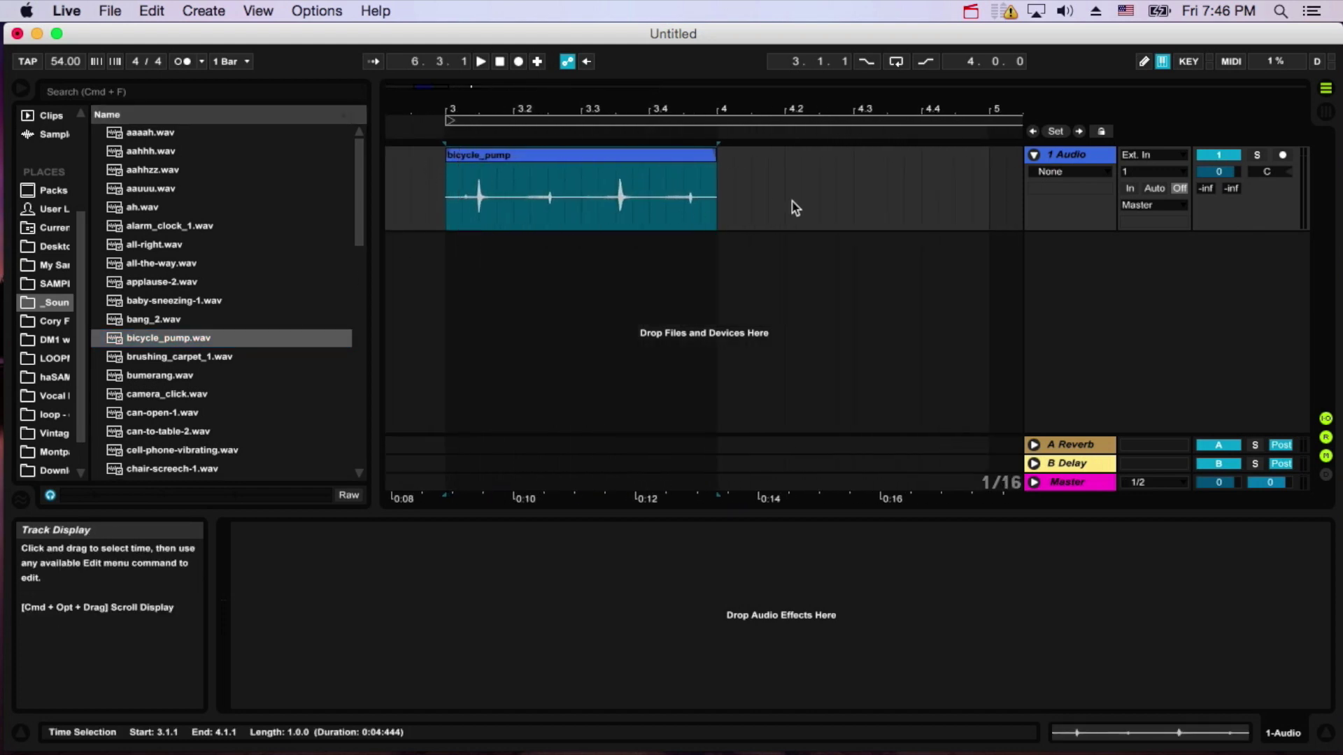
left_click_drag(465, 105, 465, 161)
left_click_drag(477, 112, 477, 174)
left_click_drag(519, 112, 515, 210)
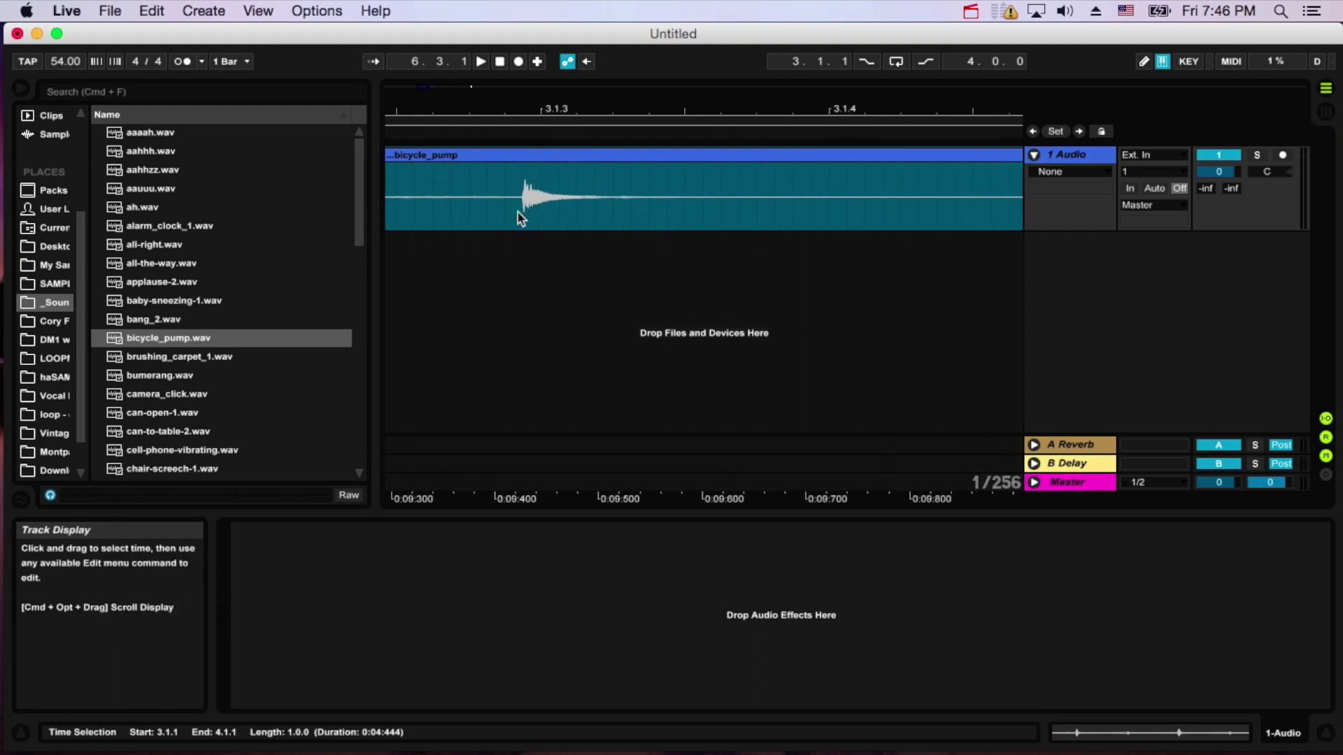
left_click(523, 210)
key("super+e")
left_click_drag(518, 117, 518, 70)
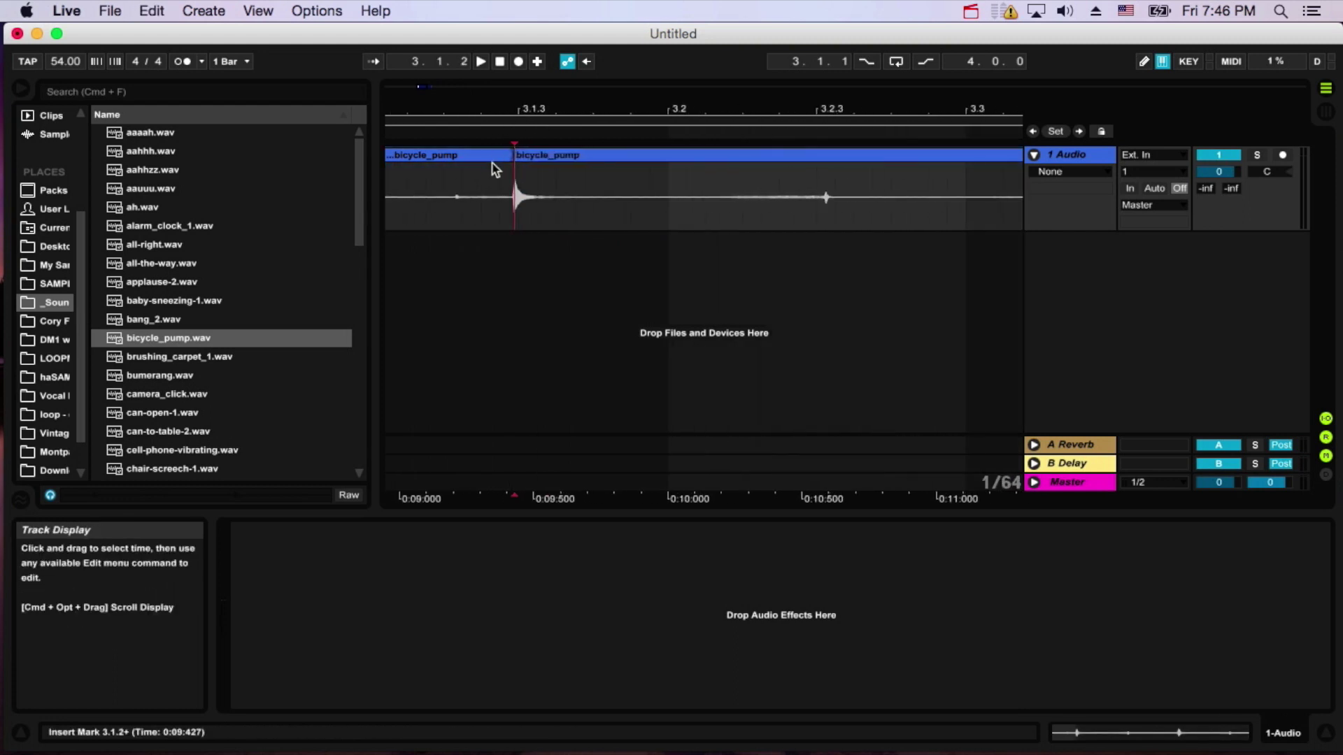
left_click(492, 156)
key("Delete")
Split the remaining bicycle_pump clip at 3.1.4, just after the first hit's decay.
left_click_drag(606, 120, 606, 98)
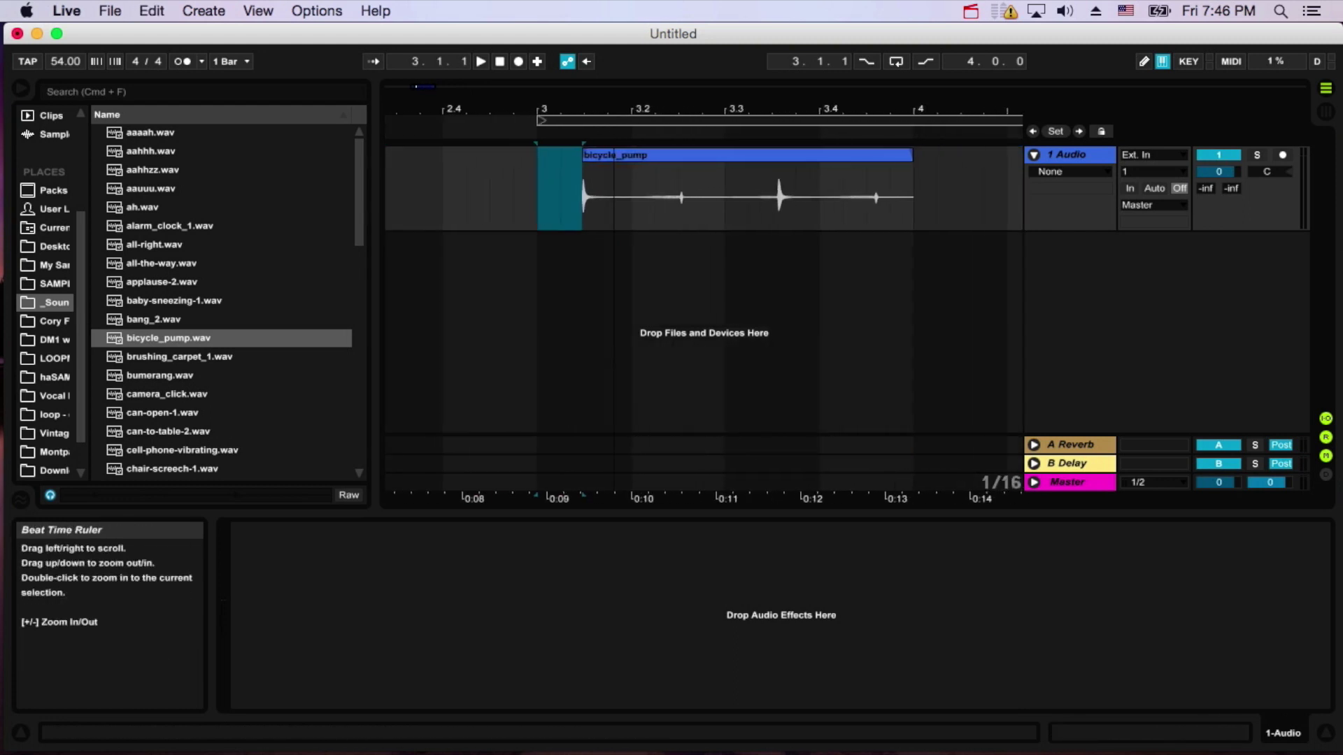
left_click(601, 210)
key("super+e")
left_click(647, 154)
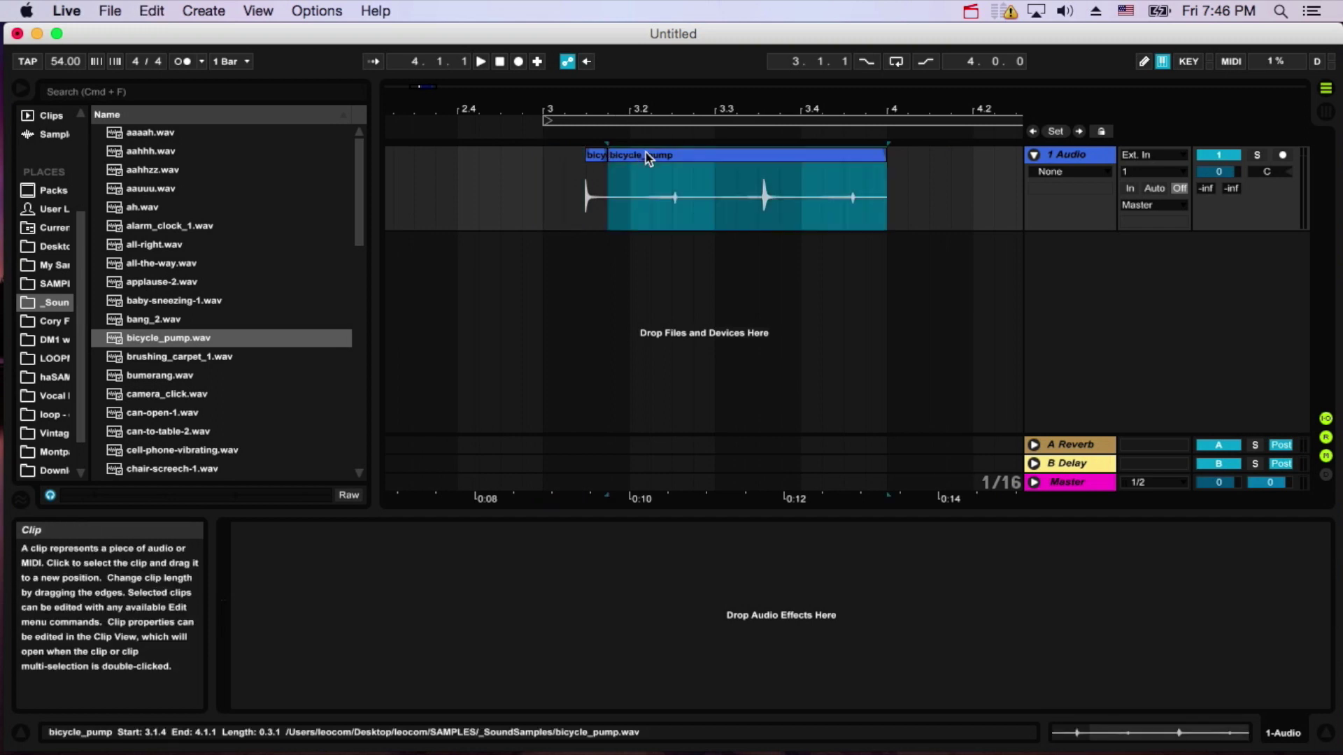
key("Delete")
left_click_drag(587, 109, 594, 136)
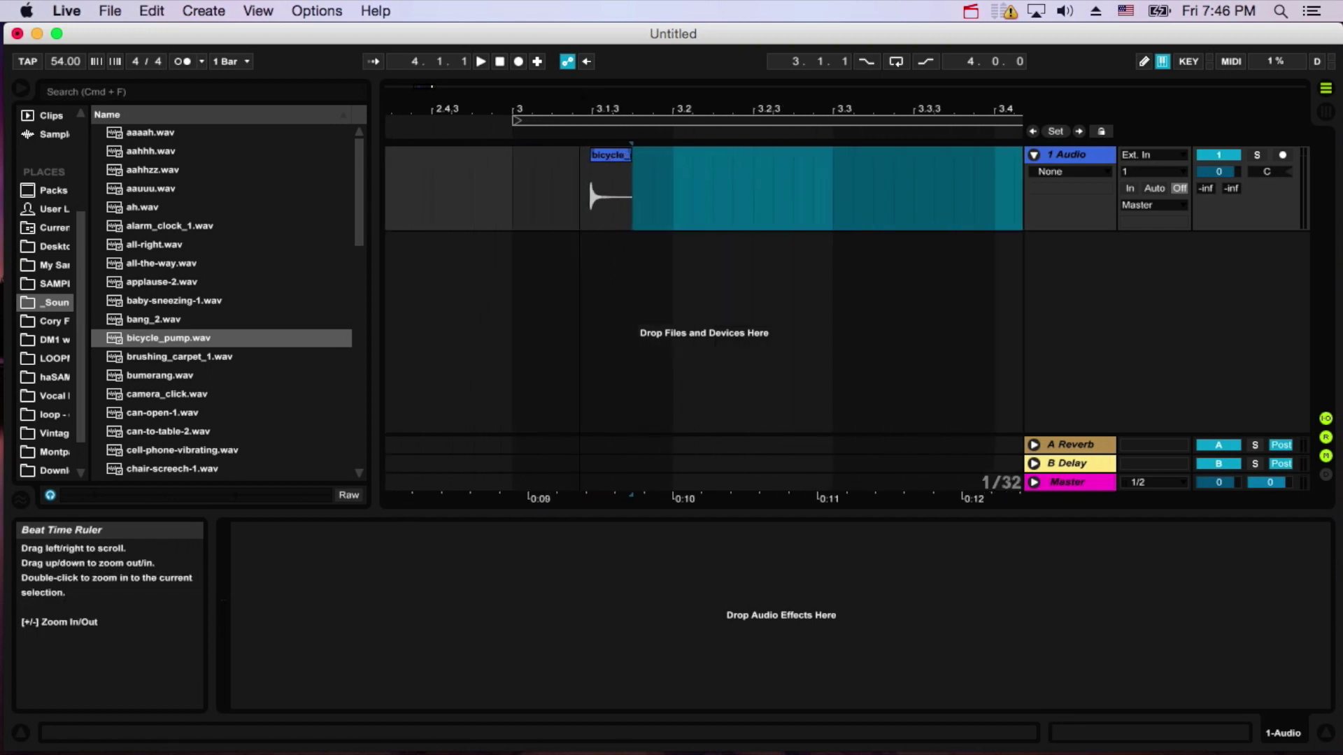
key("super+z")
Split the long clip right before the second loud hit and delete the section between the two hits.
left_click(831, 198)
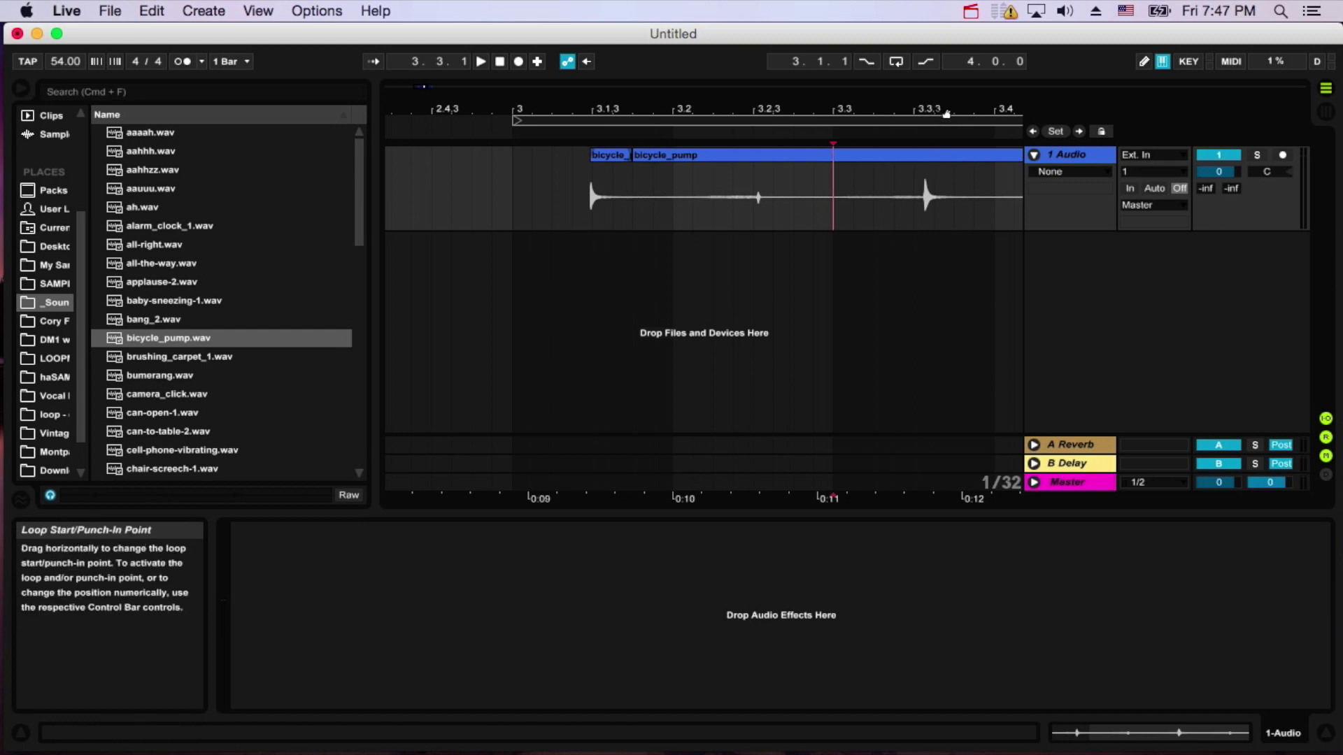
left_click_drag(927, 110, 895, 182)
left_click(901, 198)
key("super+e")
left_click(858, 154)
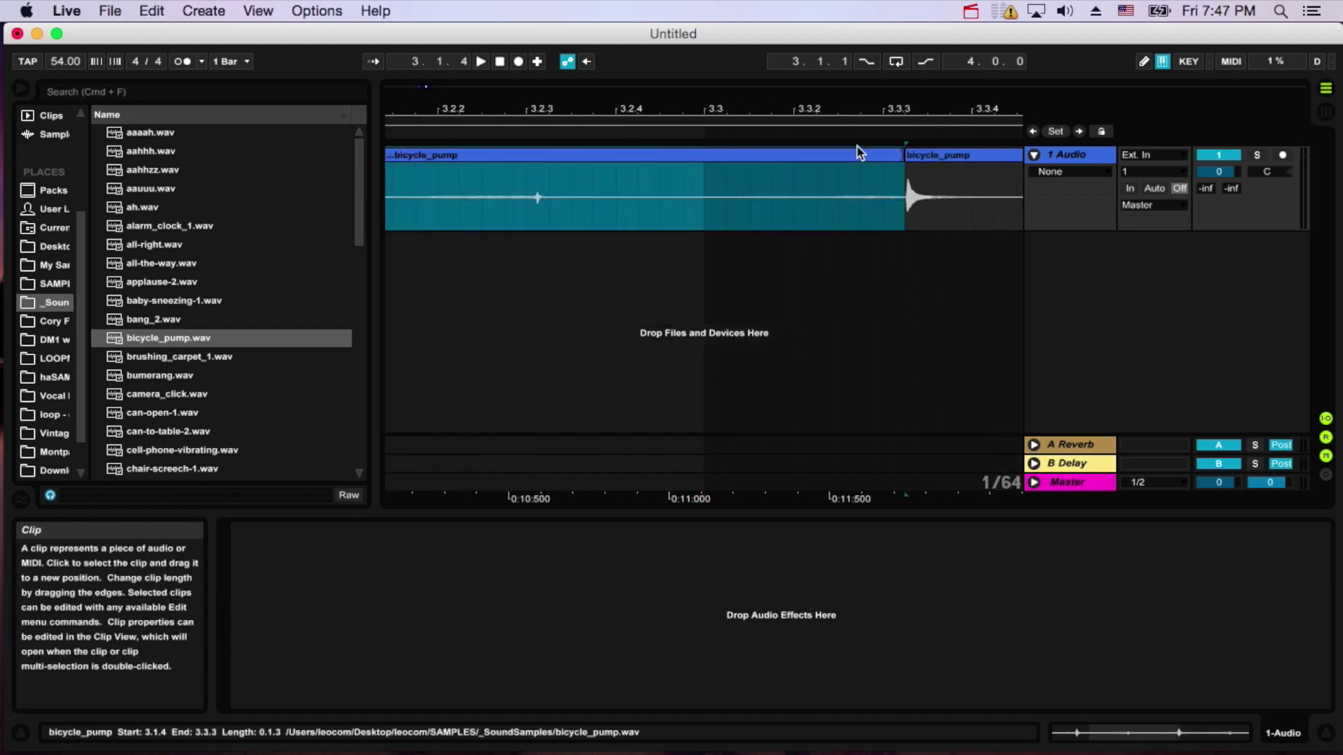
key("Delete")
Trim the second hit to a short clip by cutting and deleting everything after 3.3.4.
left_click_drag(828, 114, 831, 70)
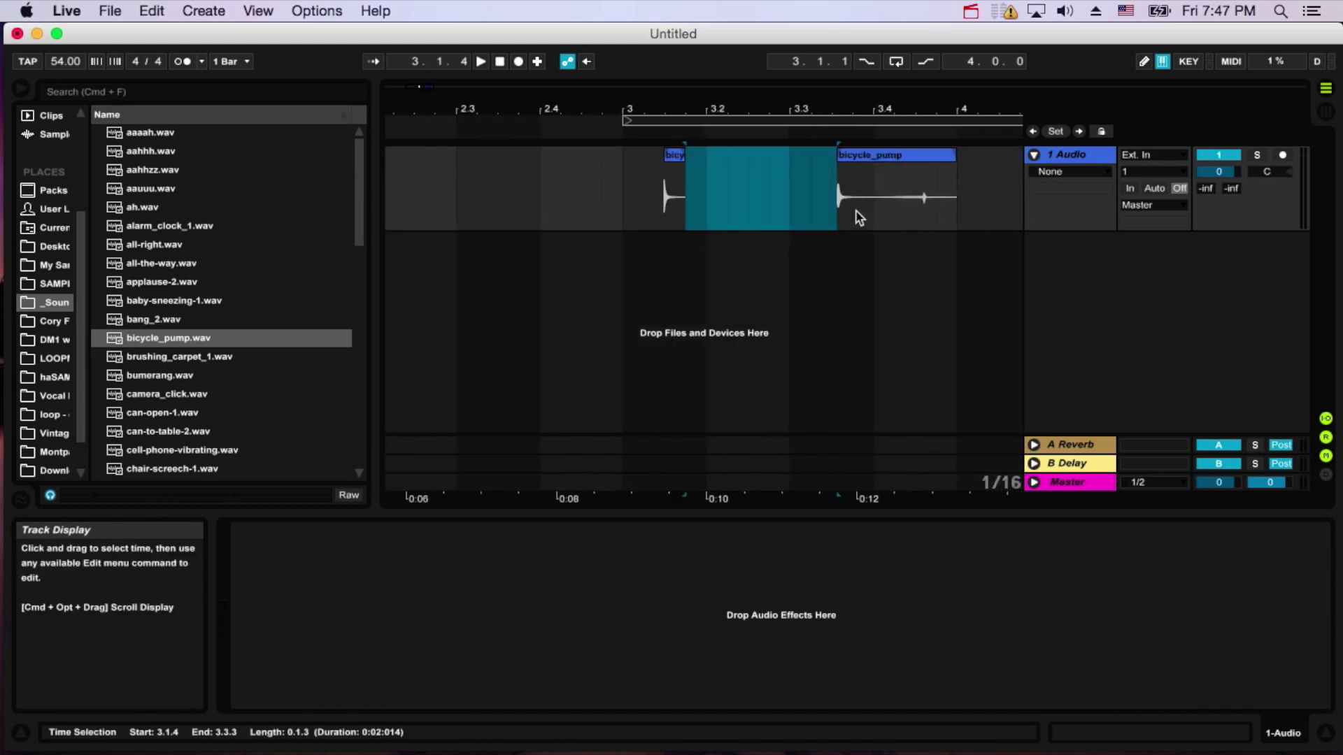
left_click(883, 155)
key("Delete")
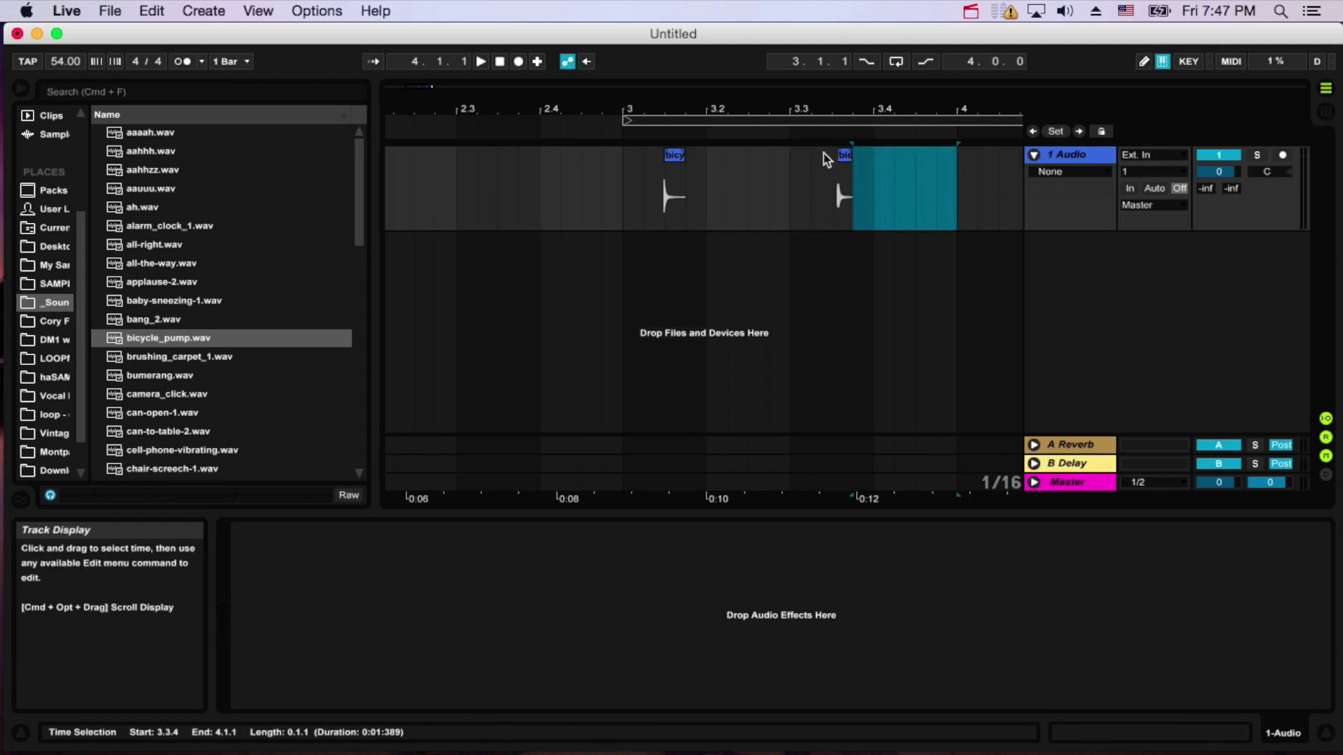
Move the first hit to 3.1.1 and the second hit to 3.1.3, and play them back.
left_click_drag(674, 157, 627, 168)
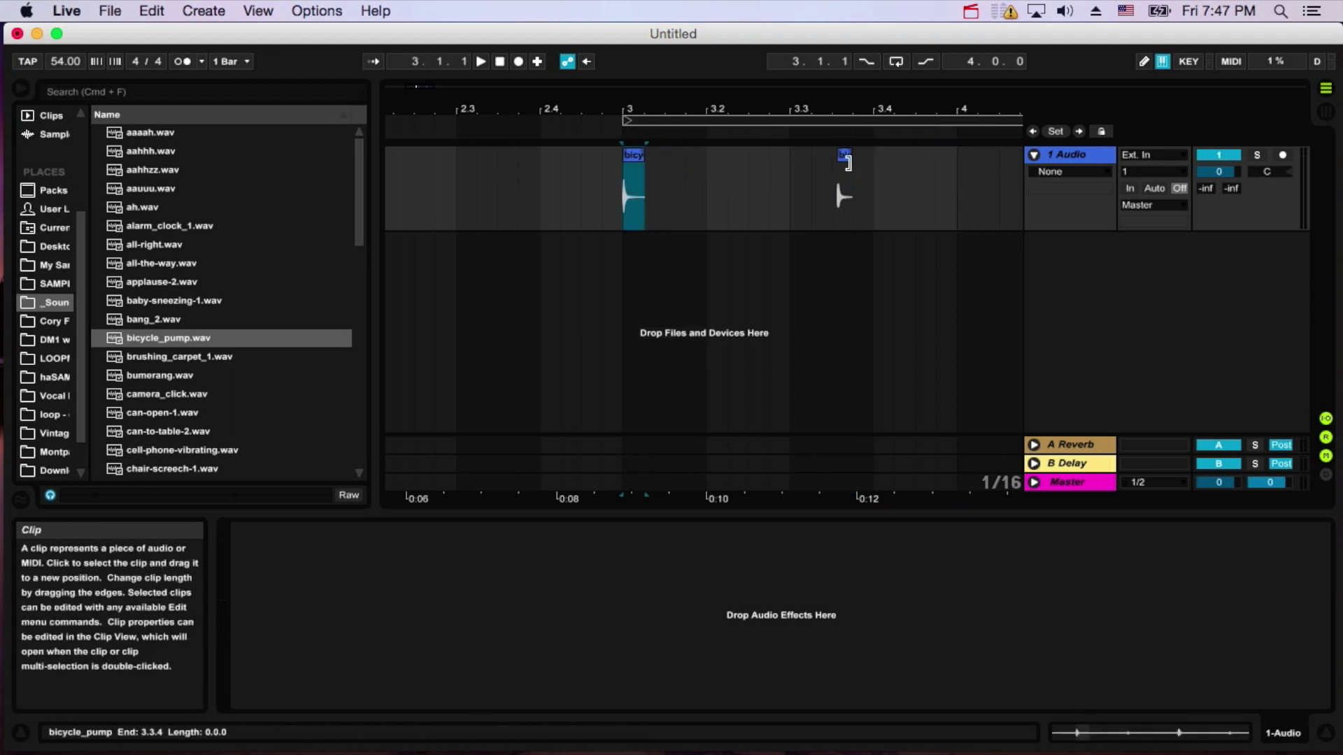
left_click_drag(844, 157, 668, 182)
left_click(602, 196)
key("space")
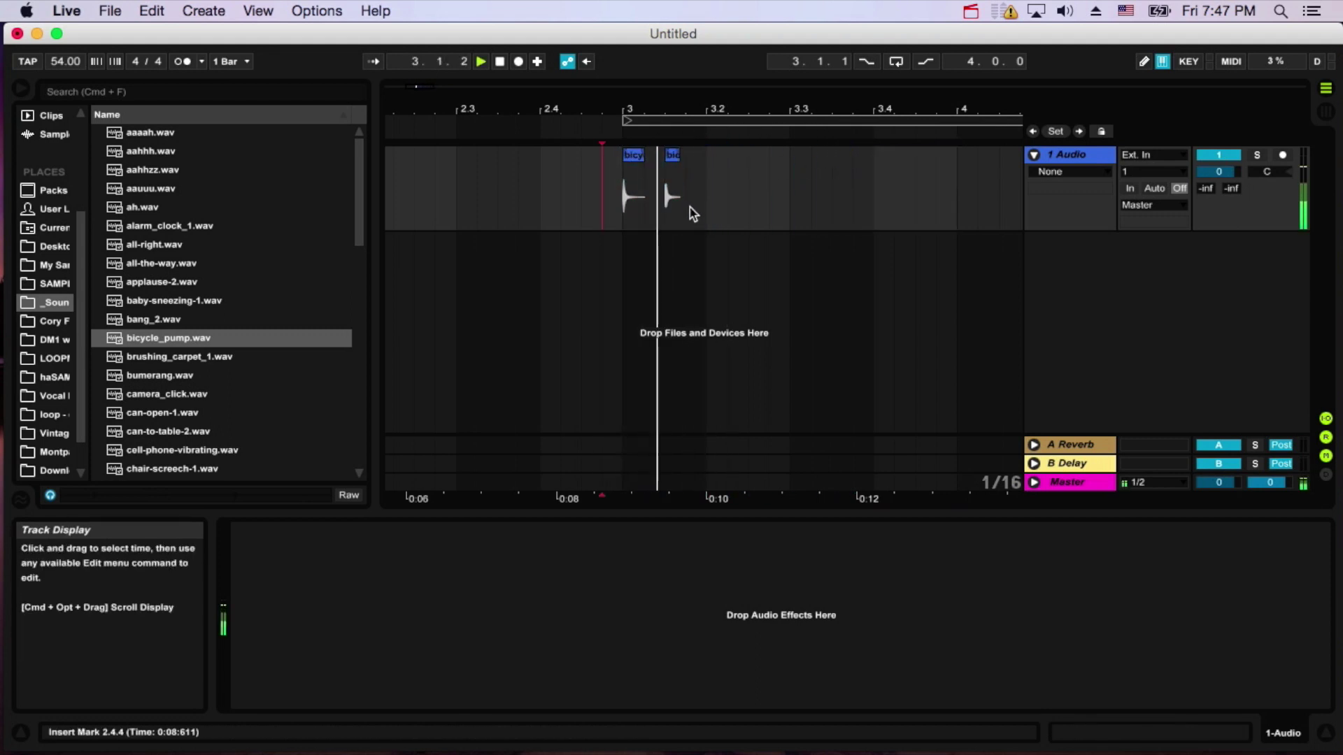
key("space")
Set the second hit clip's gain to -3 dB and its transposition to 2 st, and play back both hits.
left_click_drag(641, 115, 633, 210)
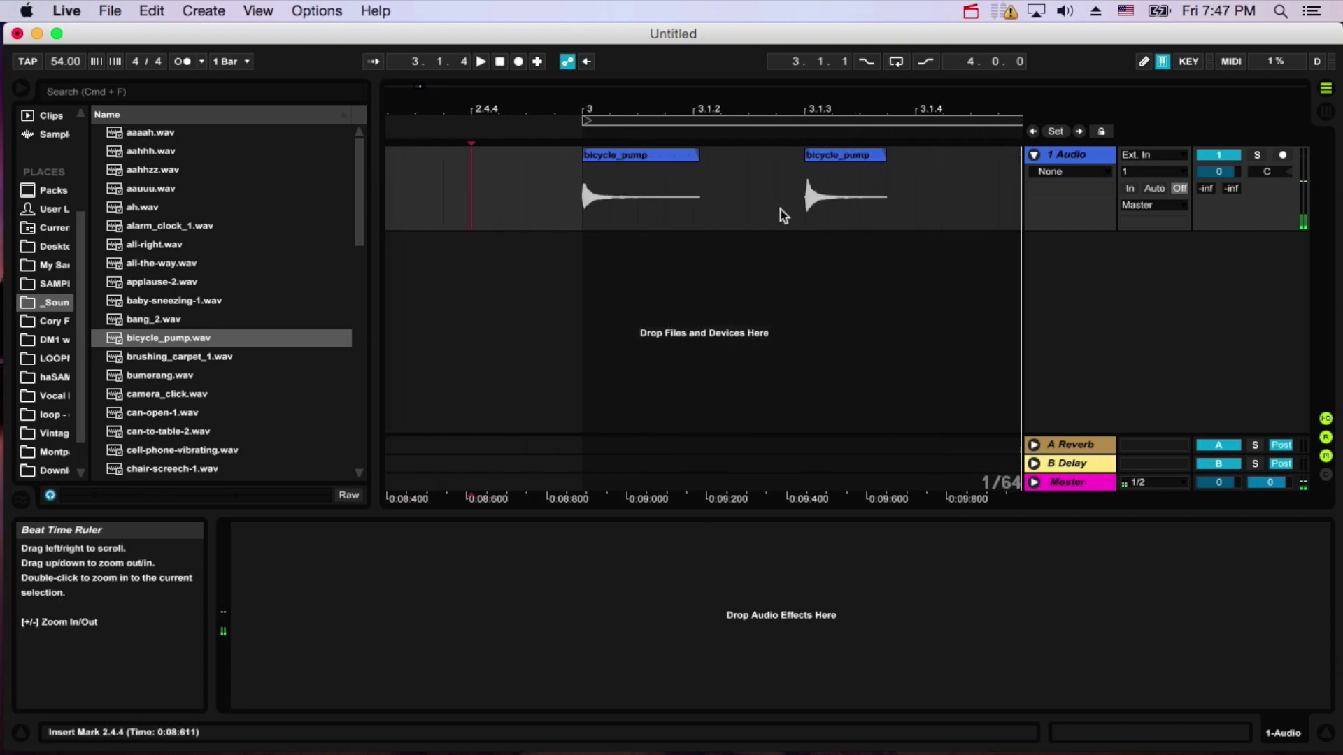
double_click(837, 152)
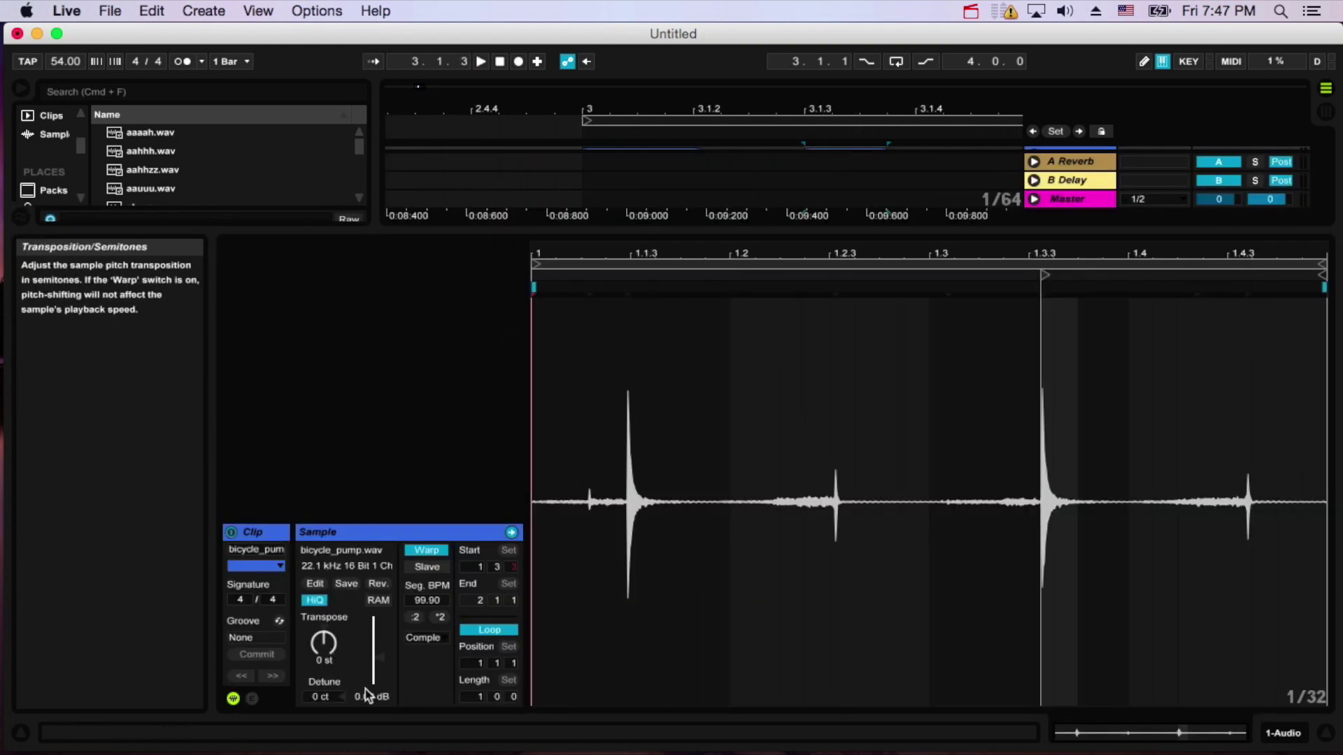
type("-3")
key("Return")
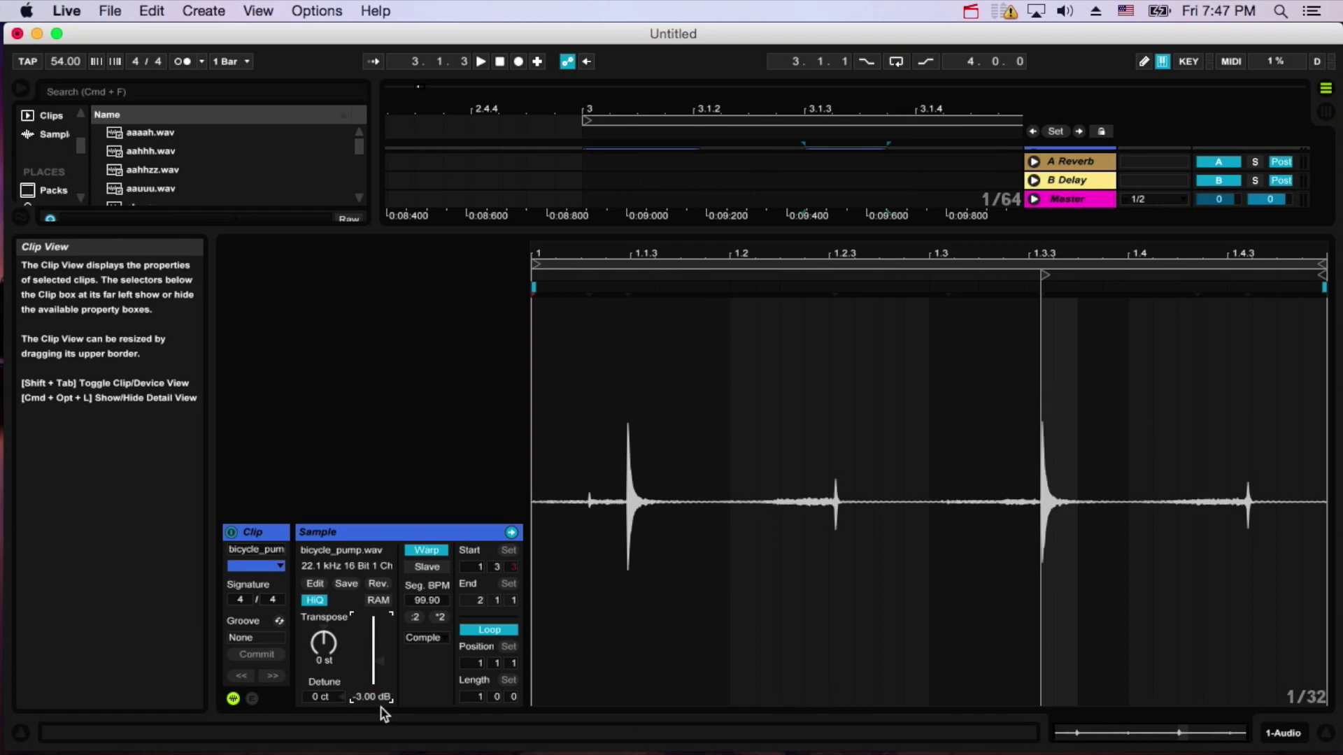
key("Tab")
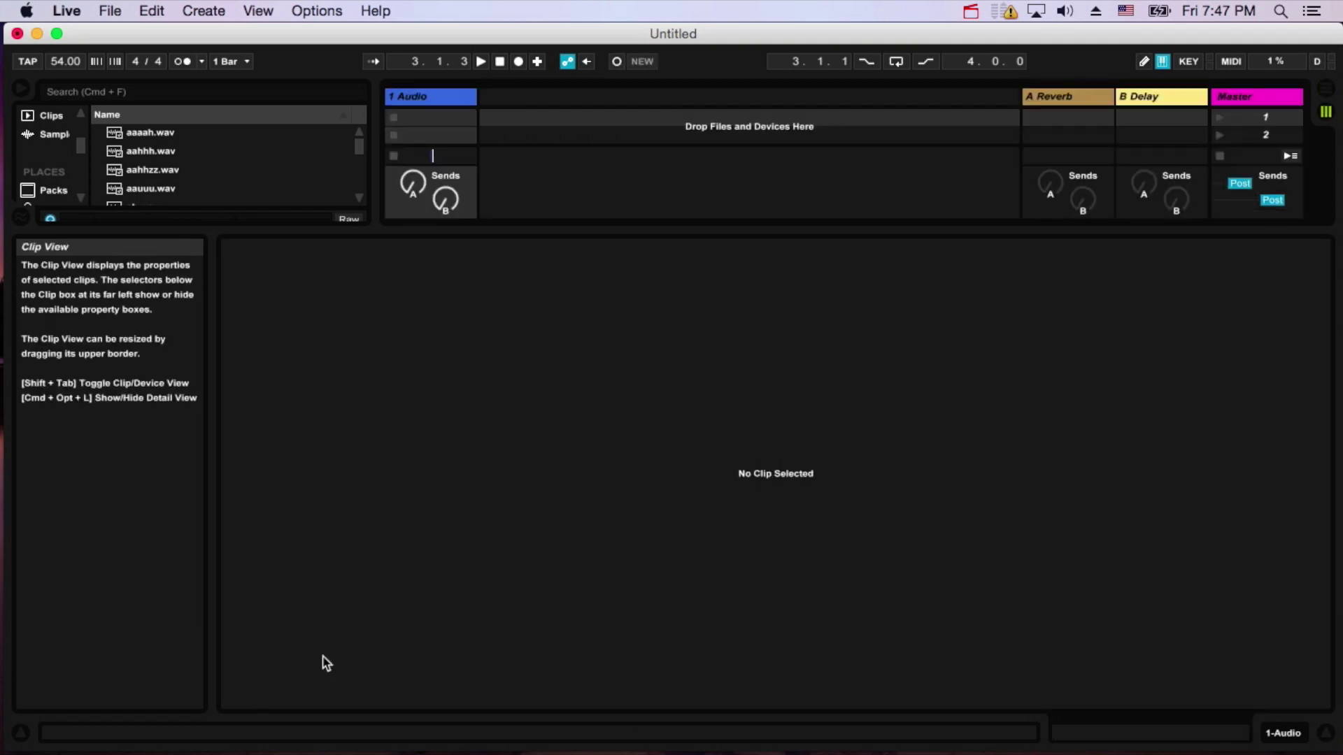
key("Tab")
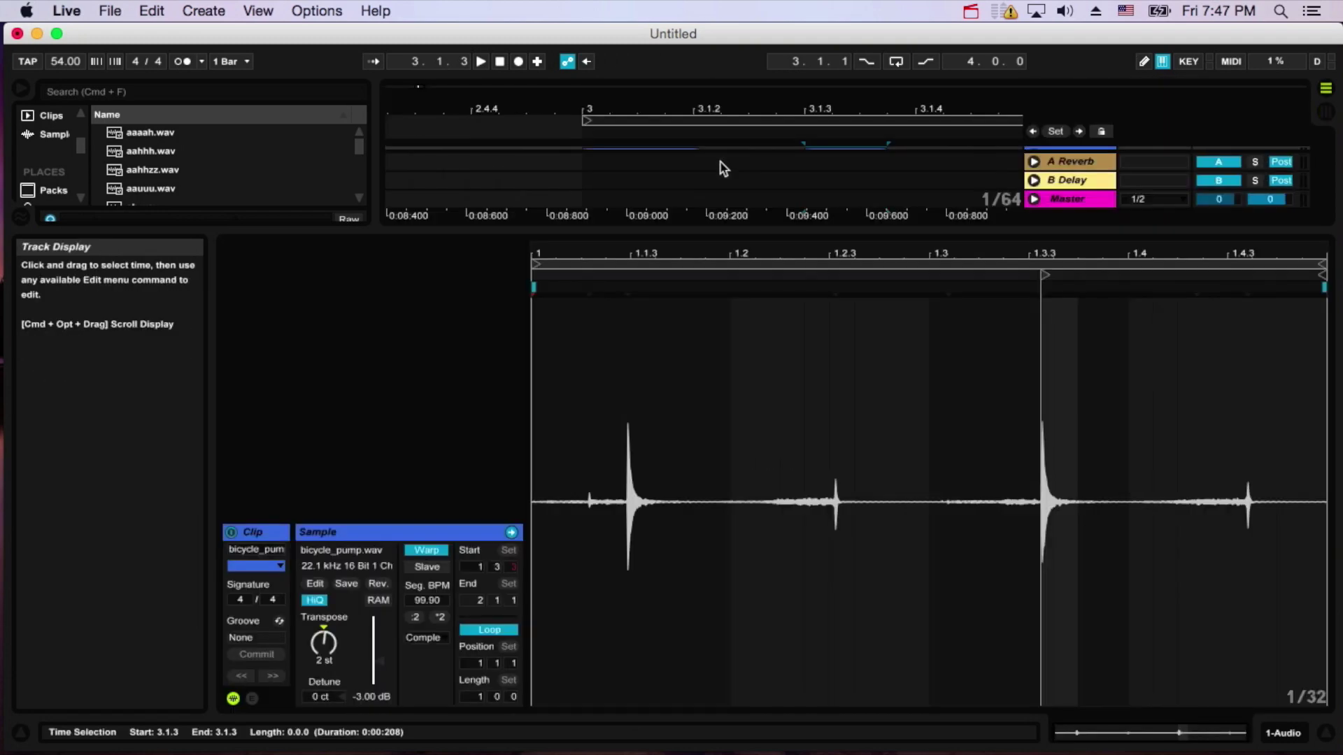
key("shift+Tab")
left_click(557, 189)
key("space")
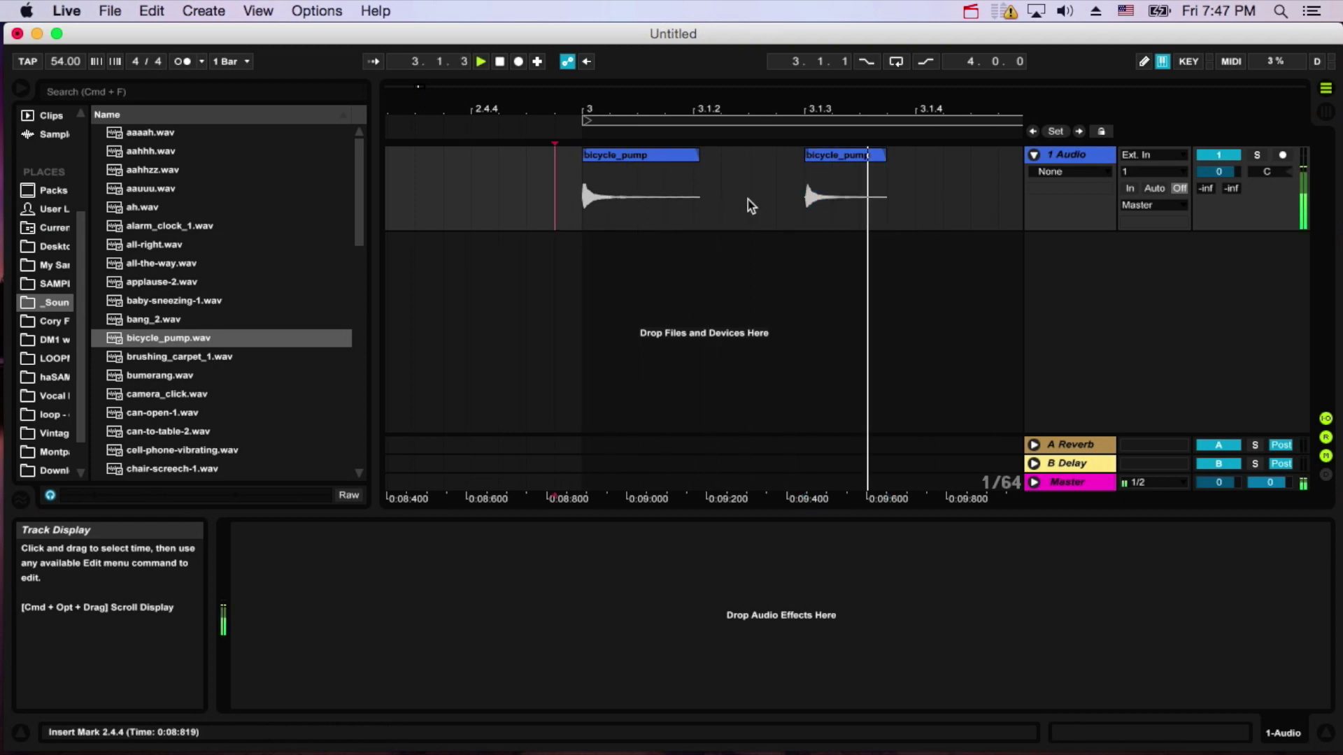
key("space")
Move the second hit earlier so it starts just before 3.1.2, cutting off the first hit's tail, and play back.
mouse_move(831, 165)
left_mouse_down()
mouse_move(788, 186)
mouse_move(693, 193)
left_mouse_up()
left_click(554, 199)
key("space")
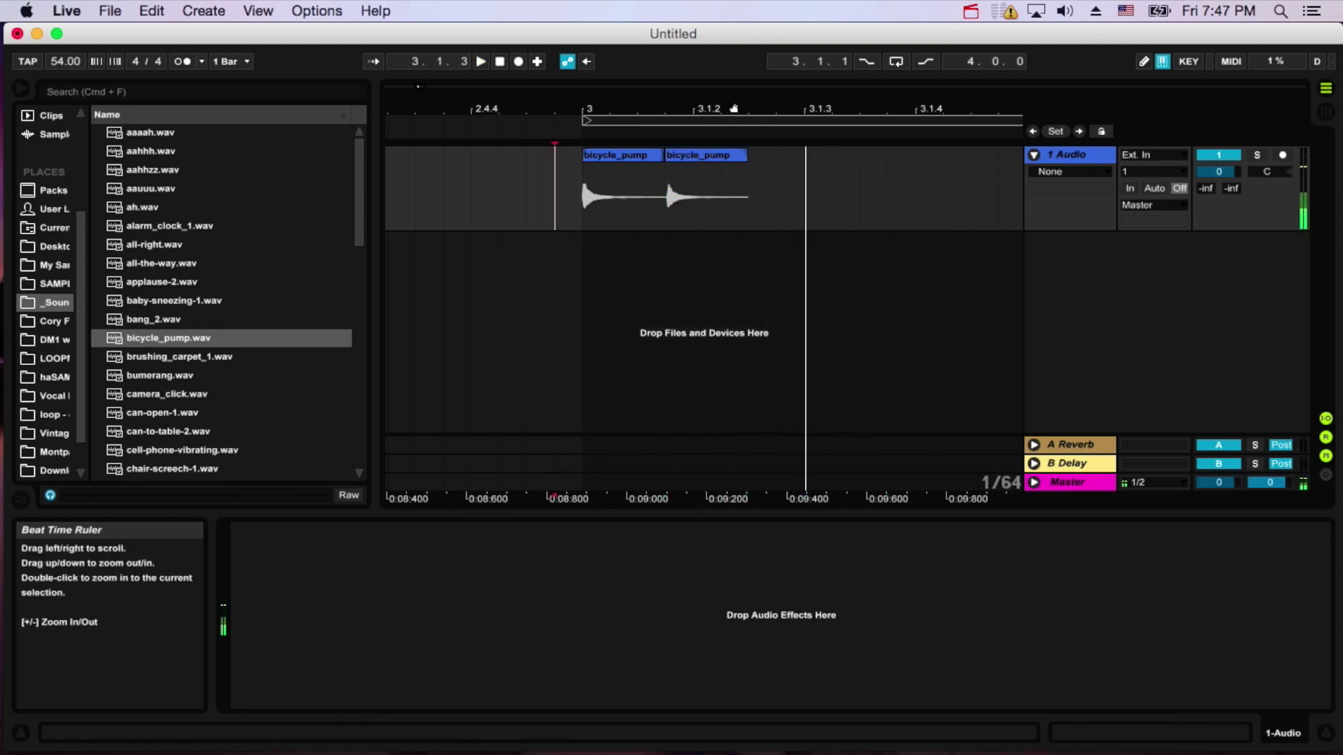
Move the second hit to just before 3.1.4 and play the two hits from 3.1.1.
left_click_drag(733, 109, 741, 143)
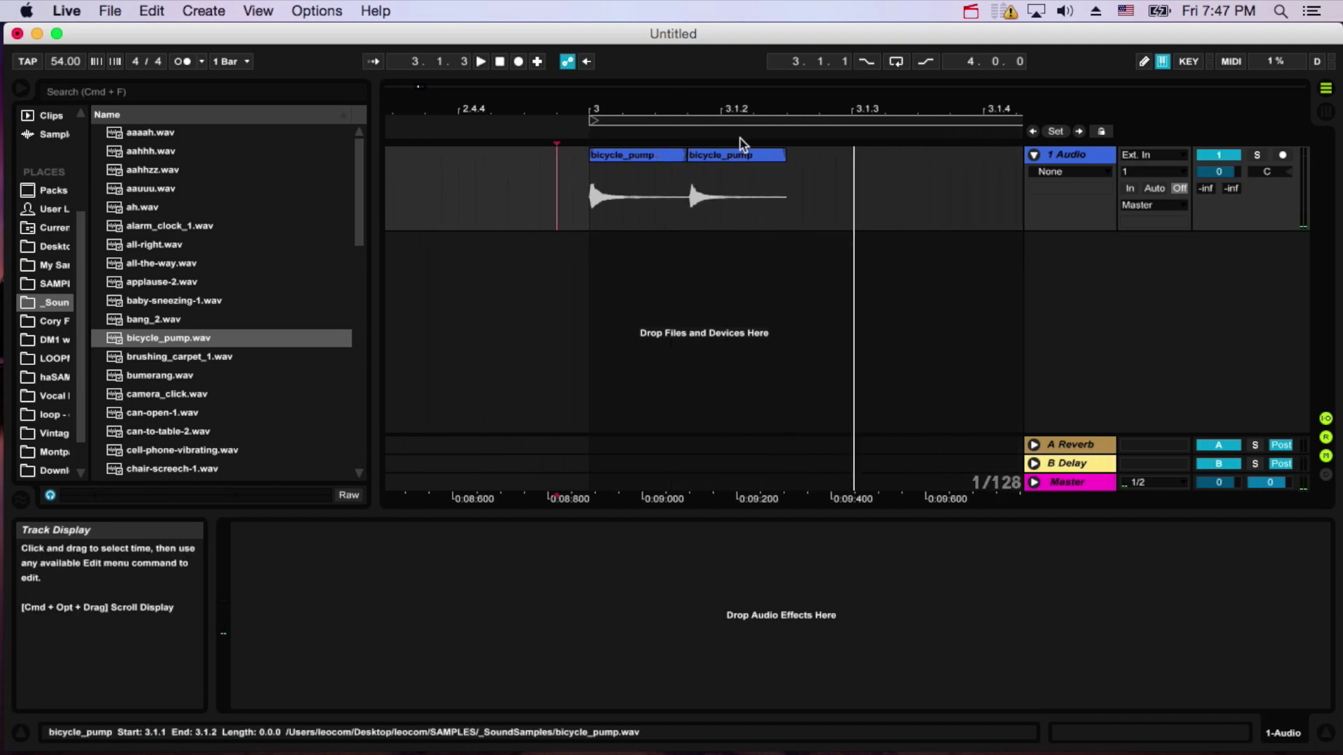
left_click_drag(688, 184, 966, 186)
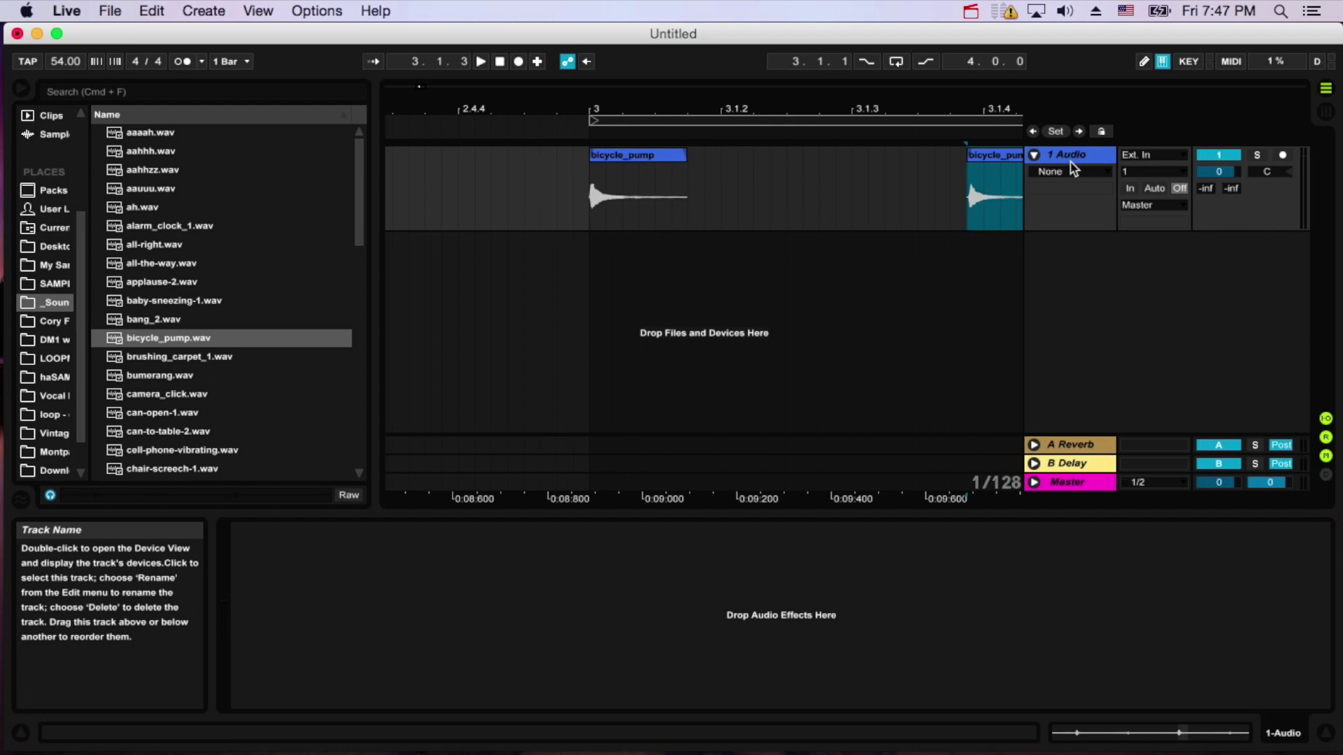
left_click(590, 201)
key("space")
scroll(733, 237, "right", 1)
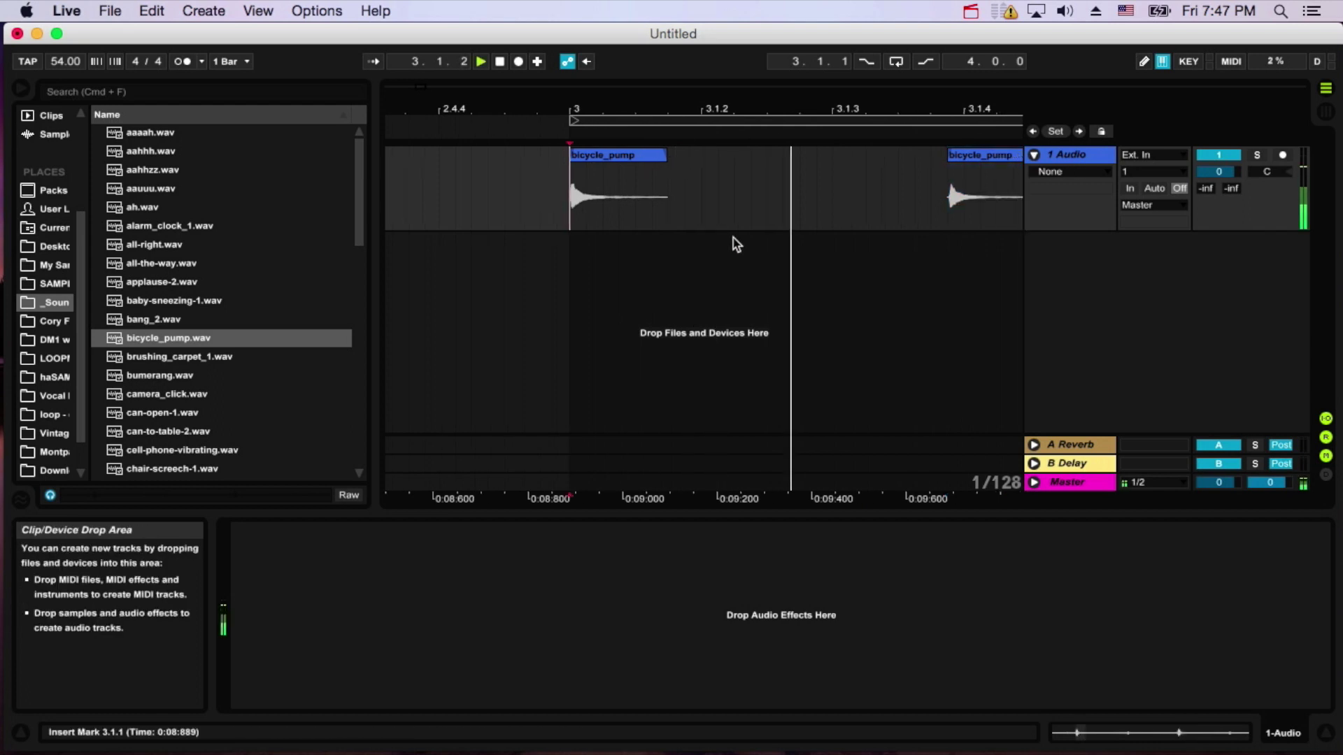
scroll(733, 237, "right", 1)
key("space")
Insert a second audio track, copy the first hit onto it at 3.1.2, and play the pattern.
left_click(1075, 158)
key("super+t")
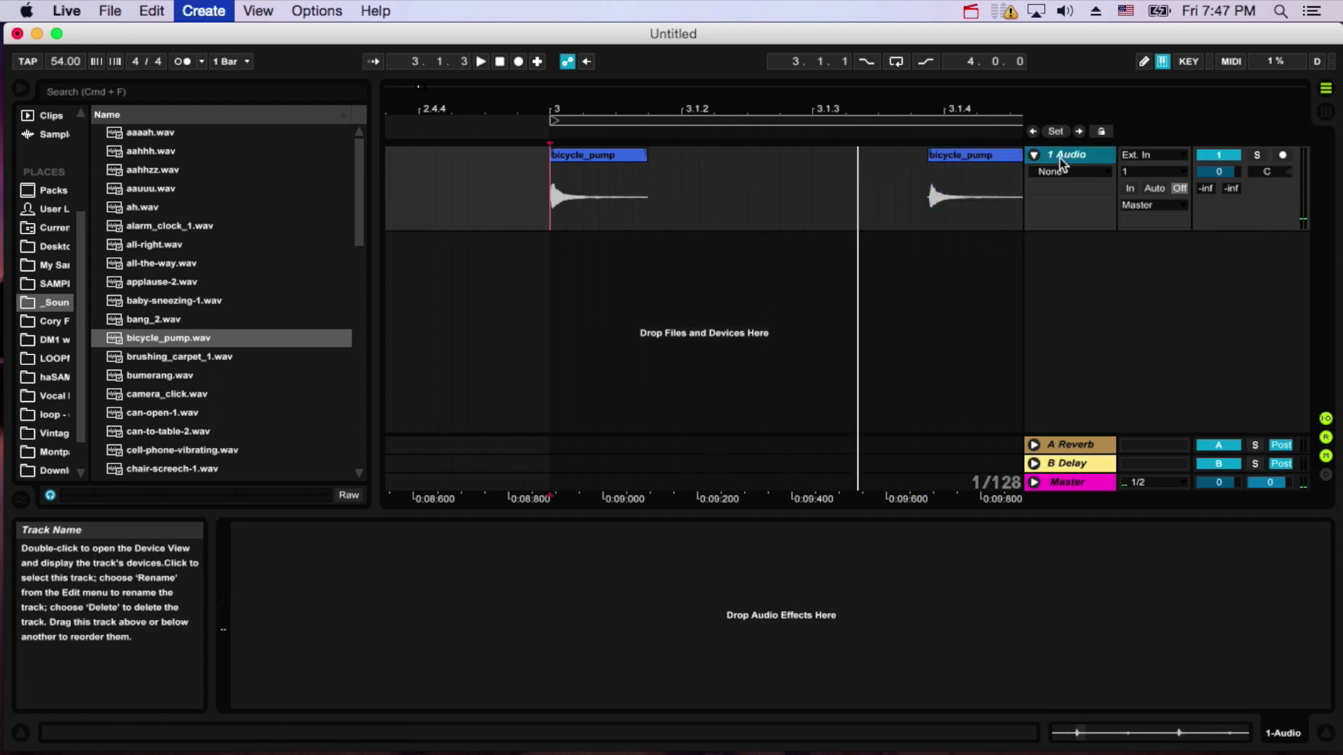
left_click_drag(598, 194, 740, 278)
left_click(557, 260)
key("space")
left_click_drag(683, 112, 699, 70)
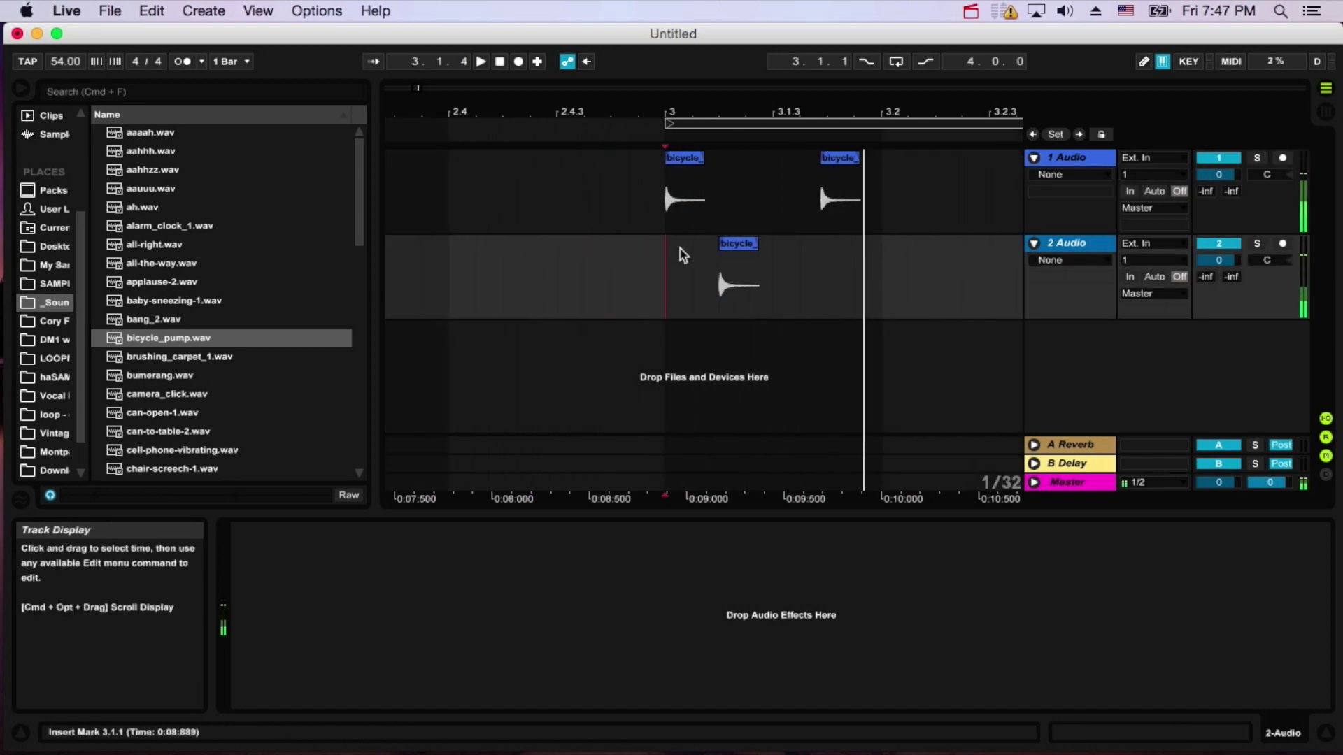
key("space")
Move the hit on 2 Audio to midway between 3.1.1 and 3.1.2 and listen to the result.
key("space")
left_click_drag(738, 266, 711, 264)
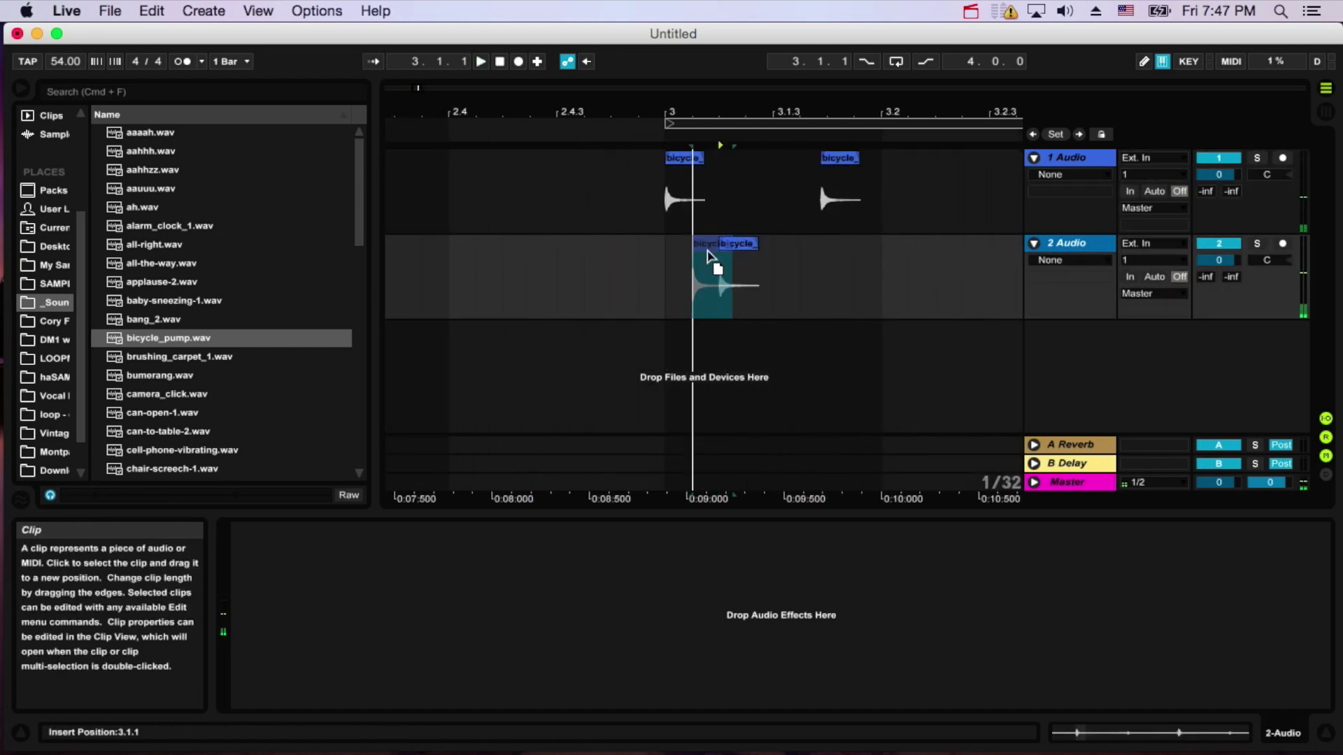
left_click(650, 270)
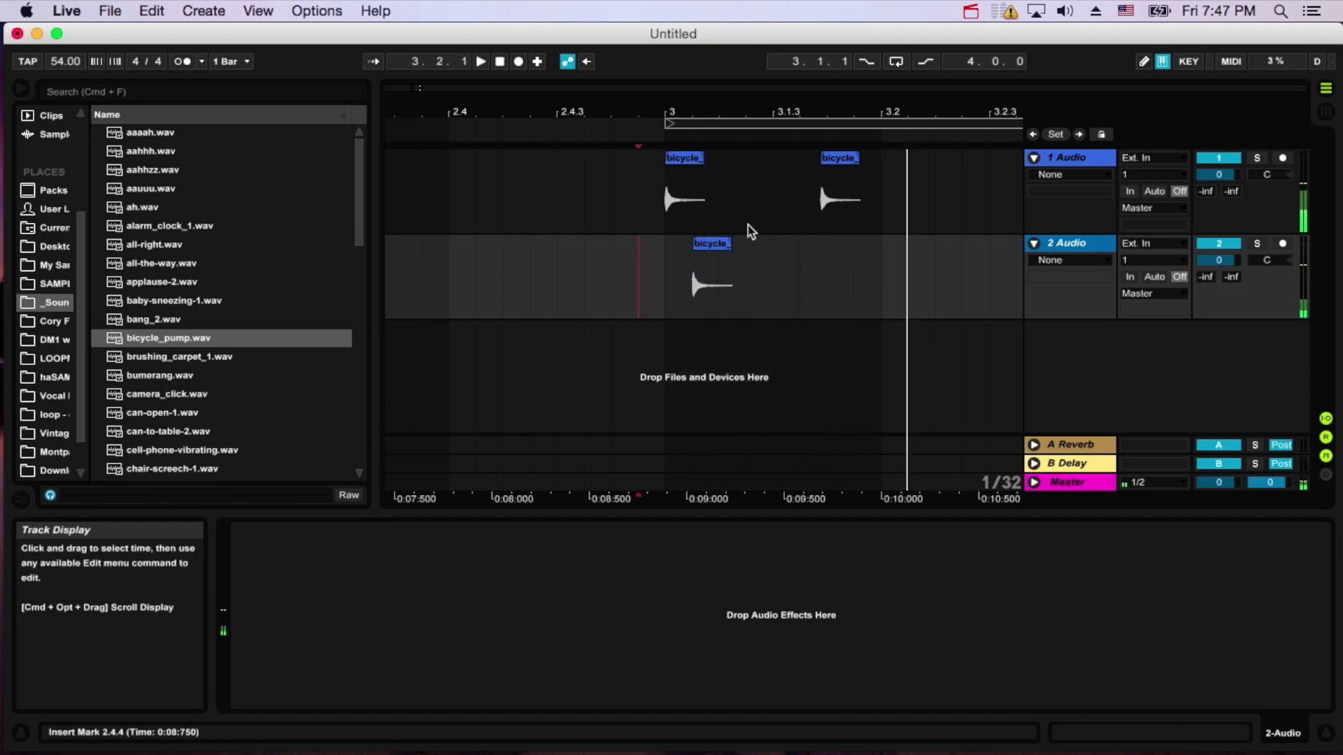
left_click(842, 210)
key("space")
Move the second hit on 1 Audio to 3.2.3 and play the pattern from before bar 3.
left_click_drag(850, 112, 843, 88)
left_click_drag(850, 160, 932, 160)
left_click(747, 214)
key("space")
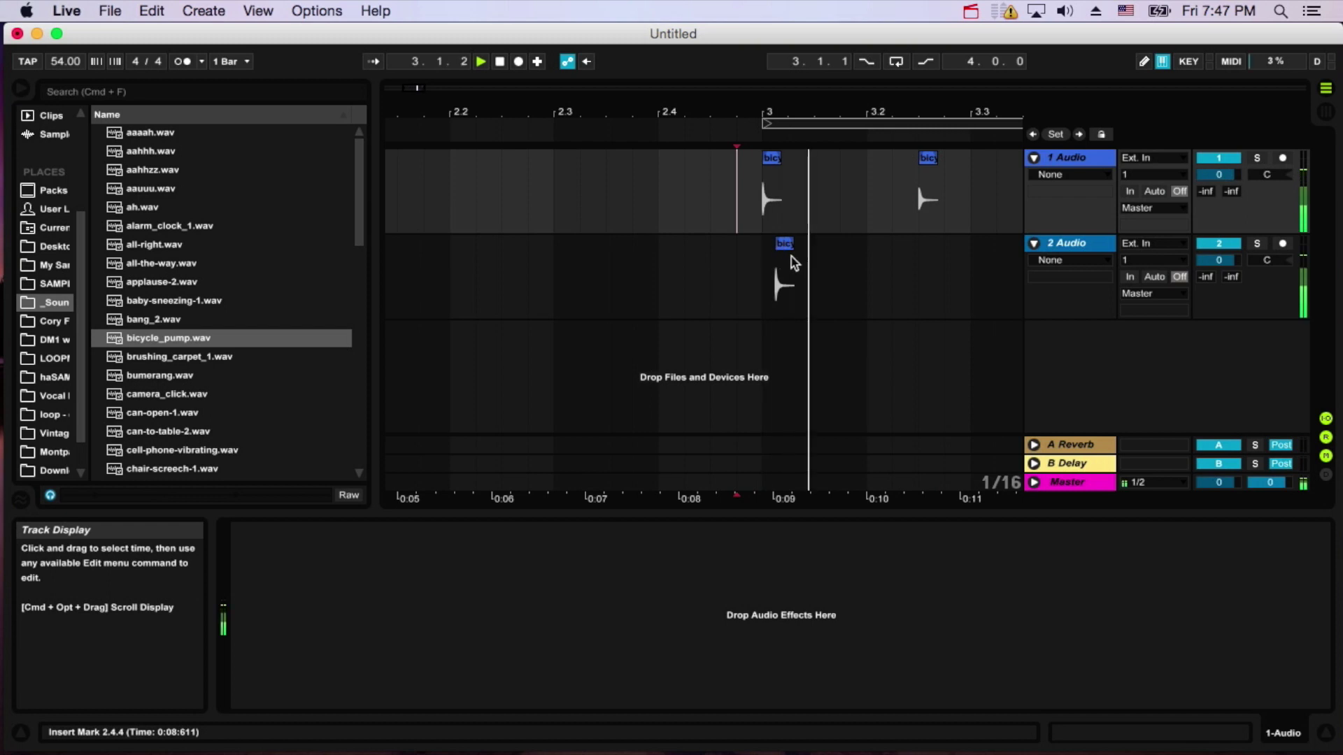
left_click_drag(925, 113, 795, 179)
key("space")
left_click(601, 216)
key("space")
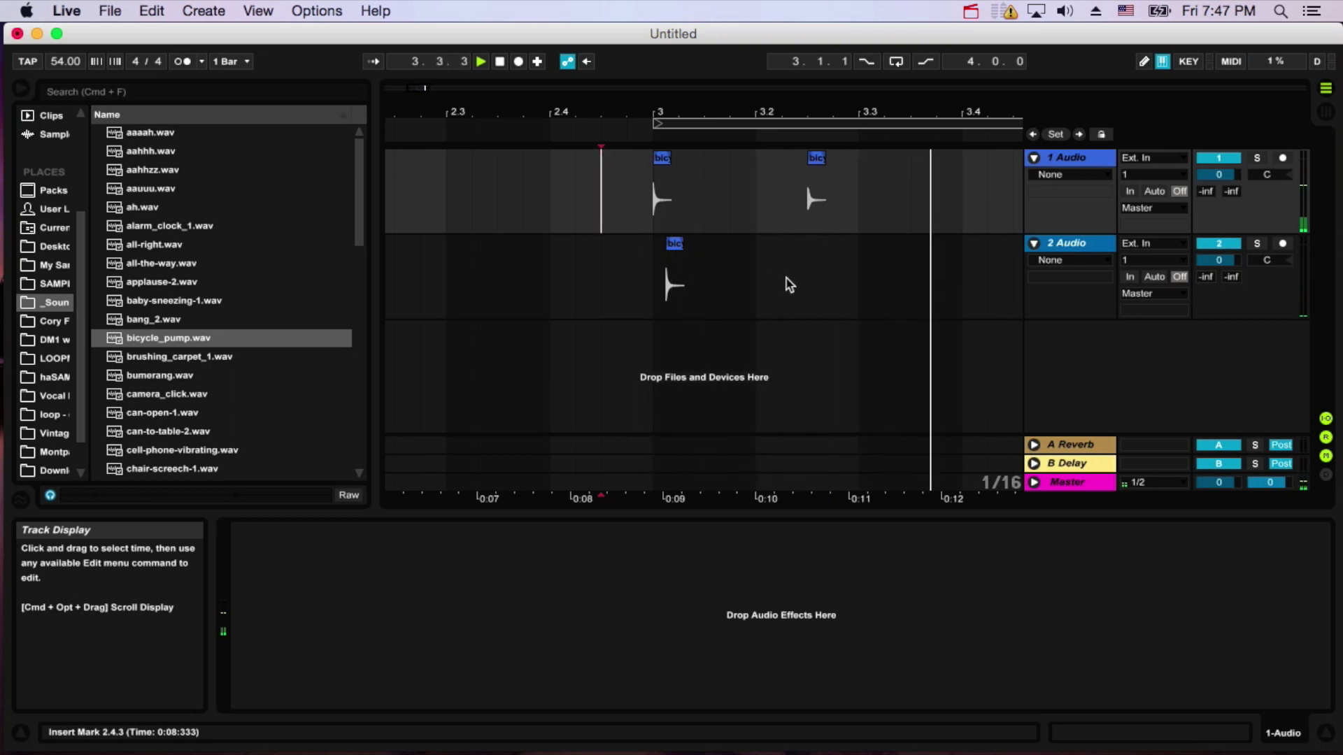
scroll(786, 278, "right", 1)
key("space")
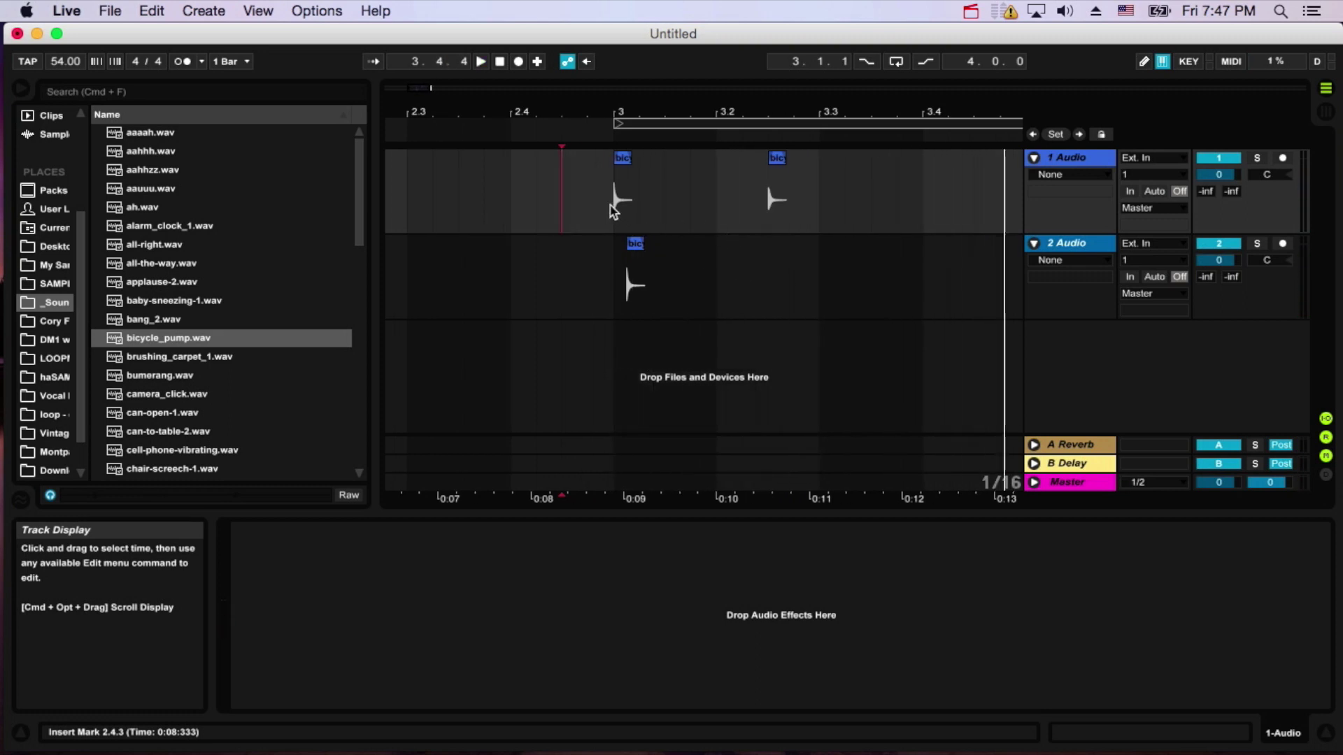
Copy the opening pair of hits across both audio tracks to 3.4.2 and play back the pattern.
left_click_drag(613, 210, 660, 286)
left_click(957, 186)
key("super+v")
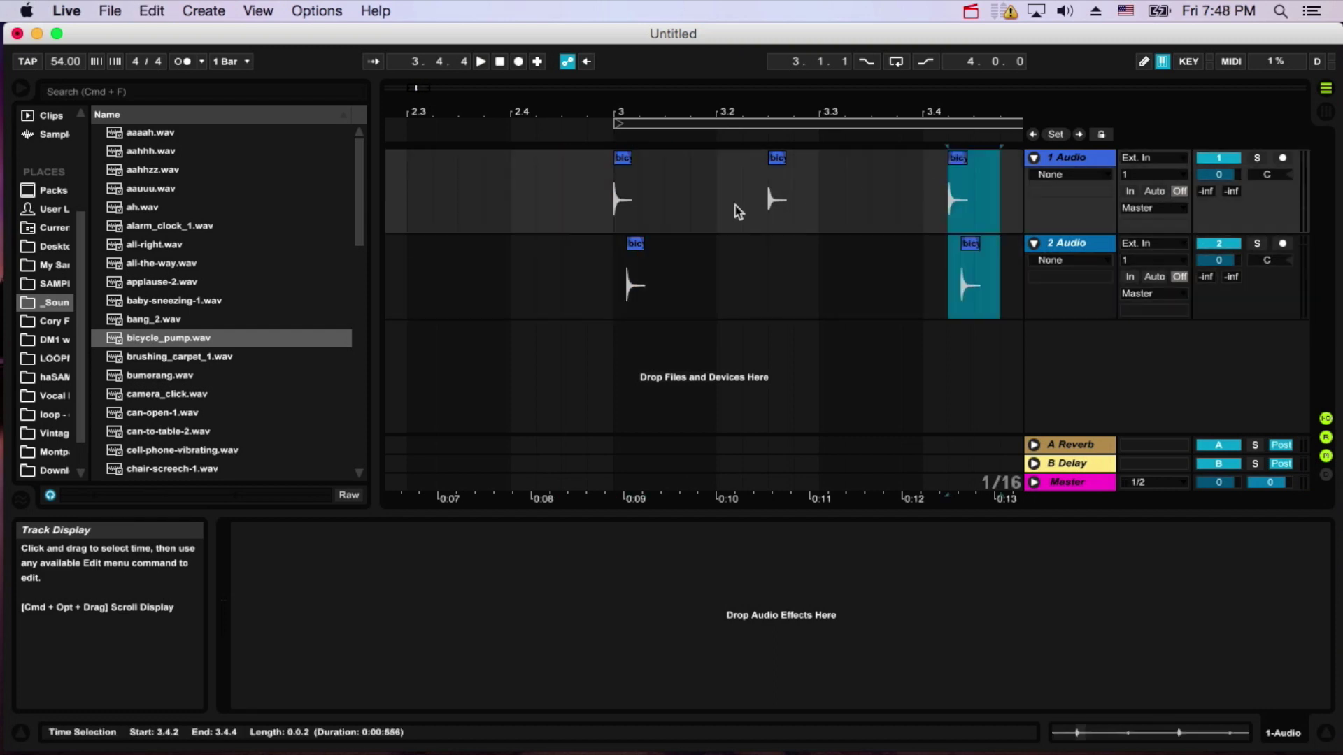
left_click(580, 223)
key("space")
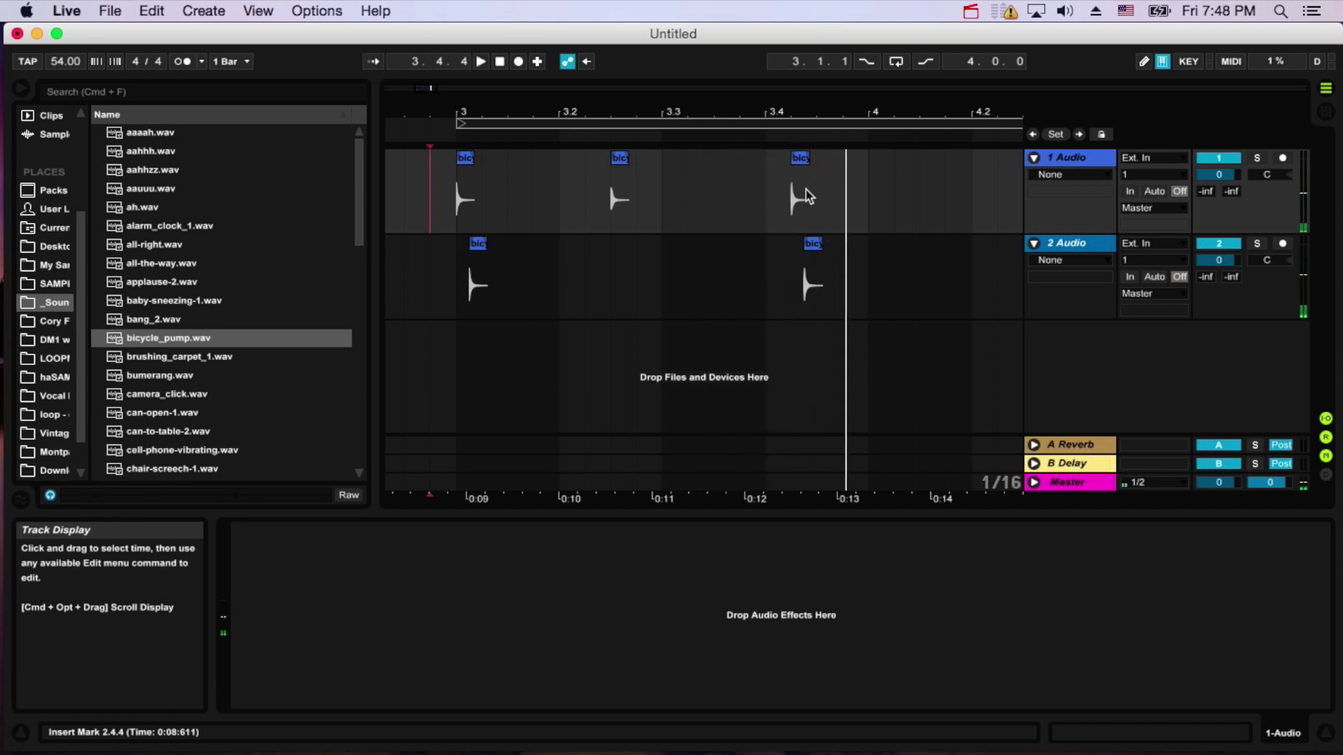
Play back the pattern from 3.4.2, from 3.4.1 and from the start of bar 3.
left_click(794, 209)
key("space")
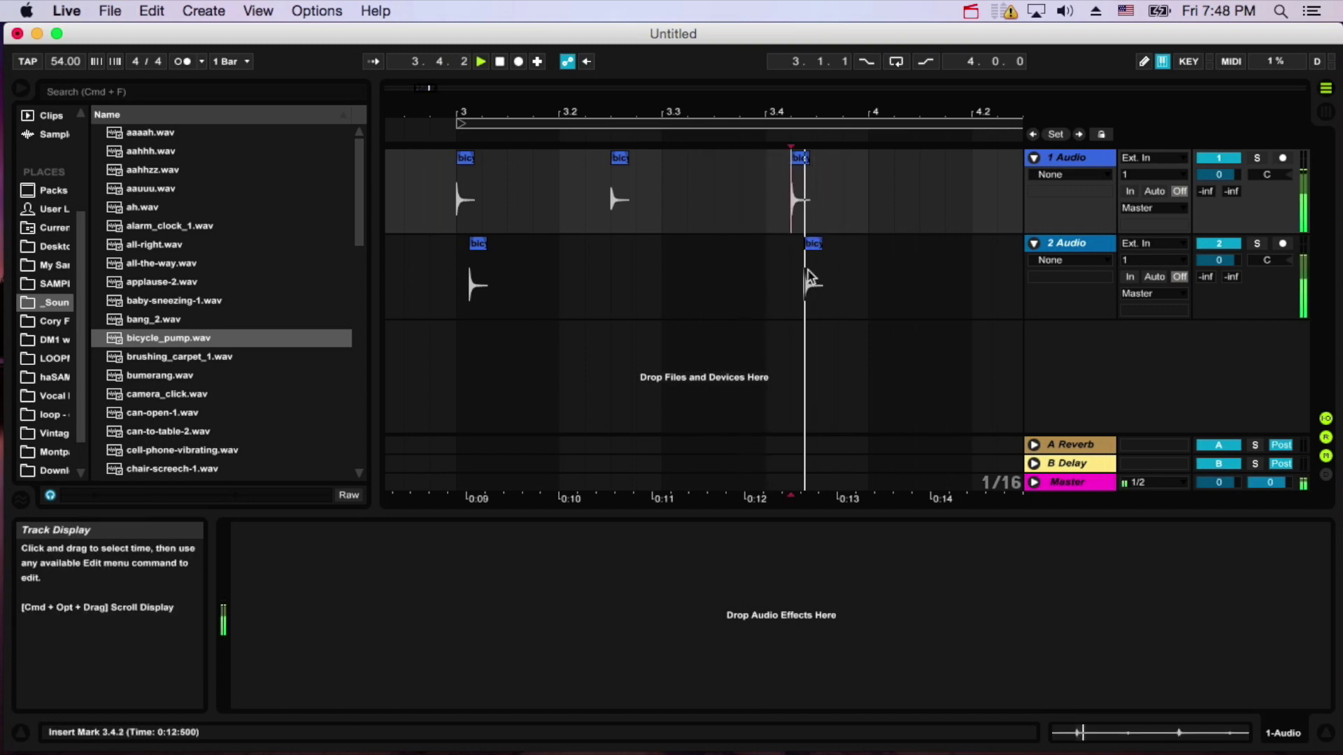
key("space")
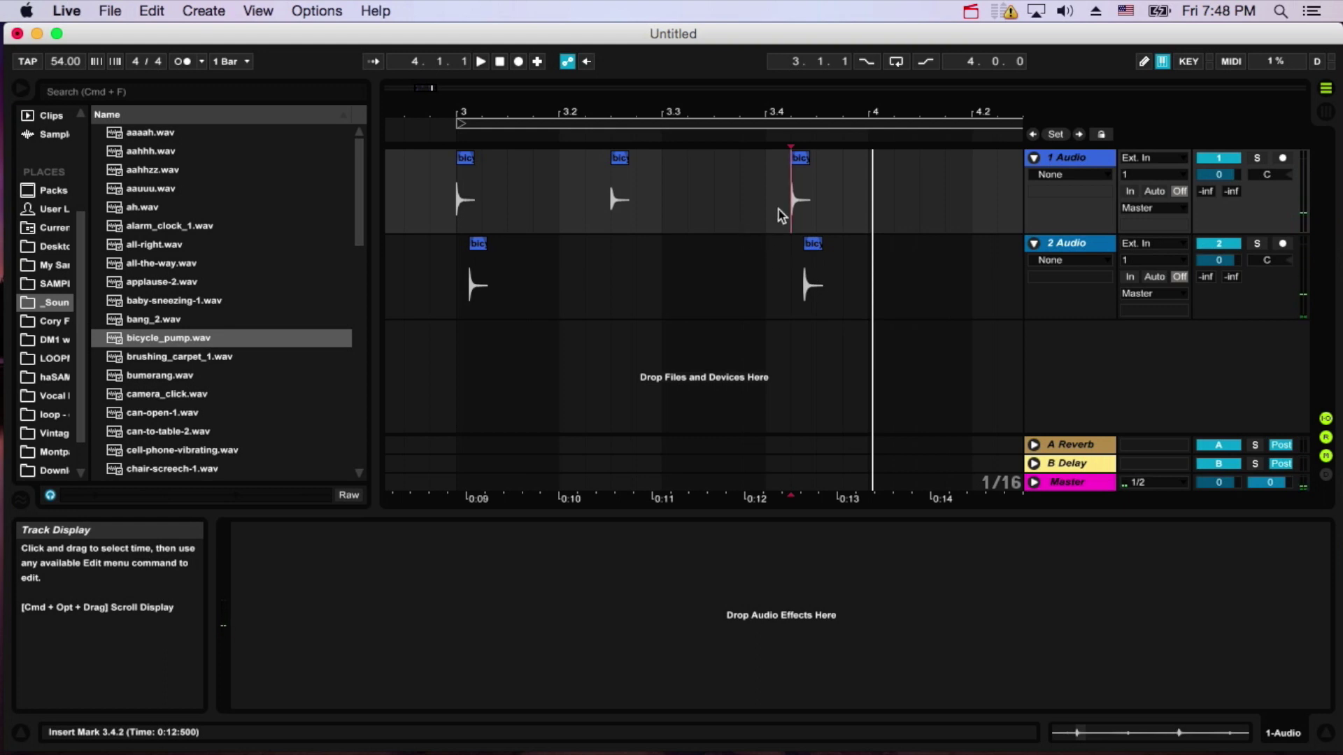
left_click(767, 214)
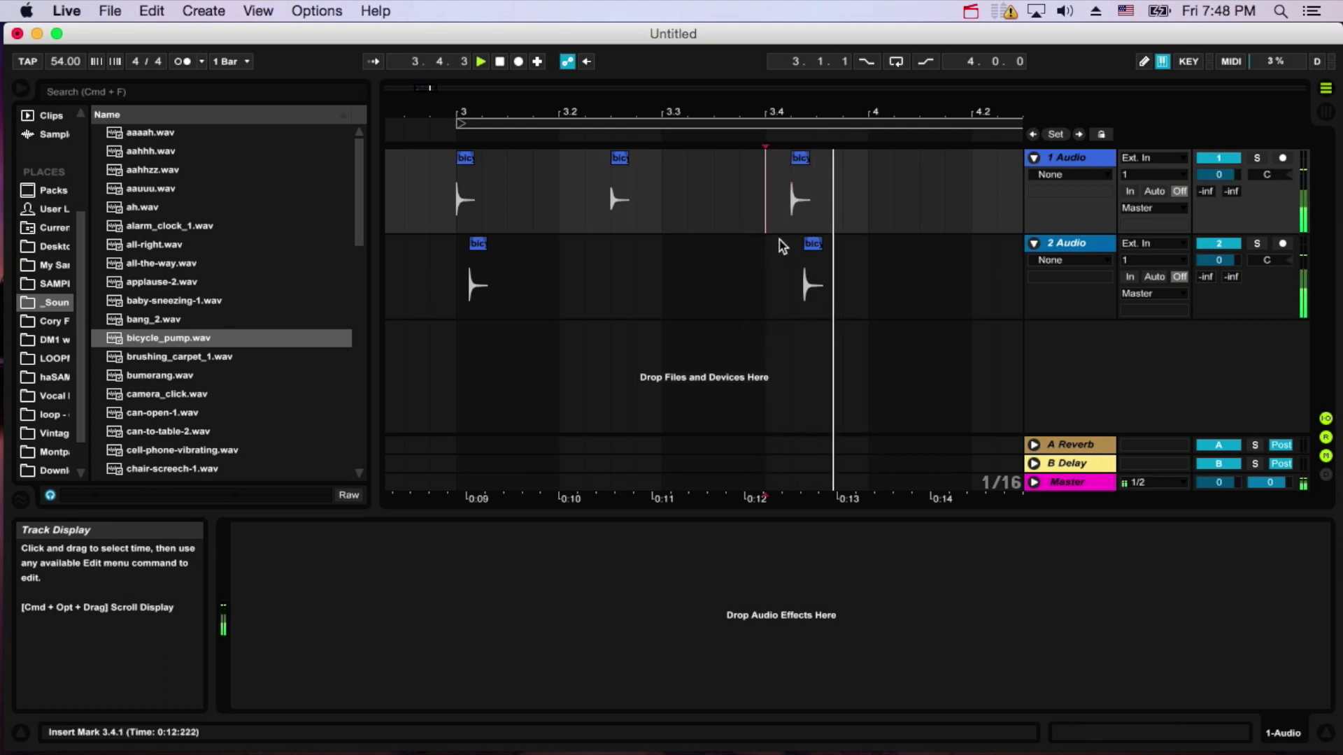
key("space")
scroll(633, 270, "left", 2)
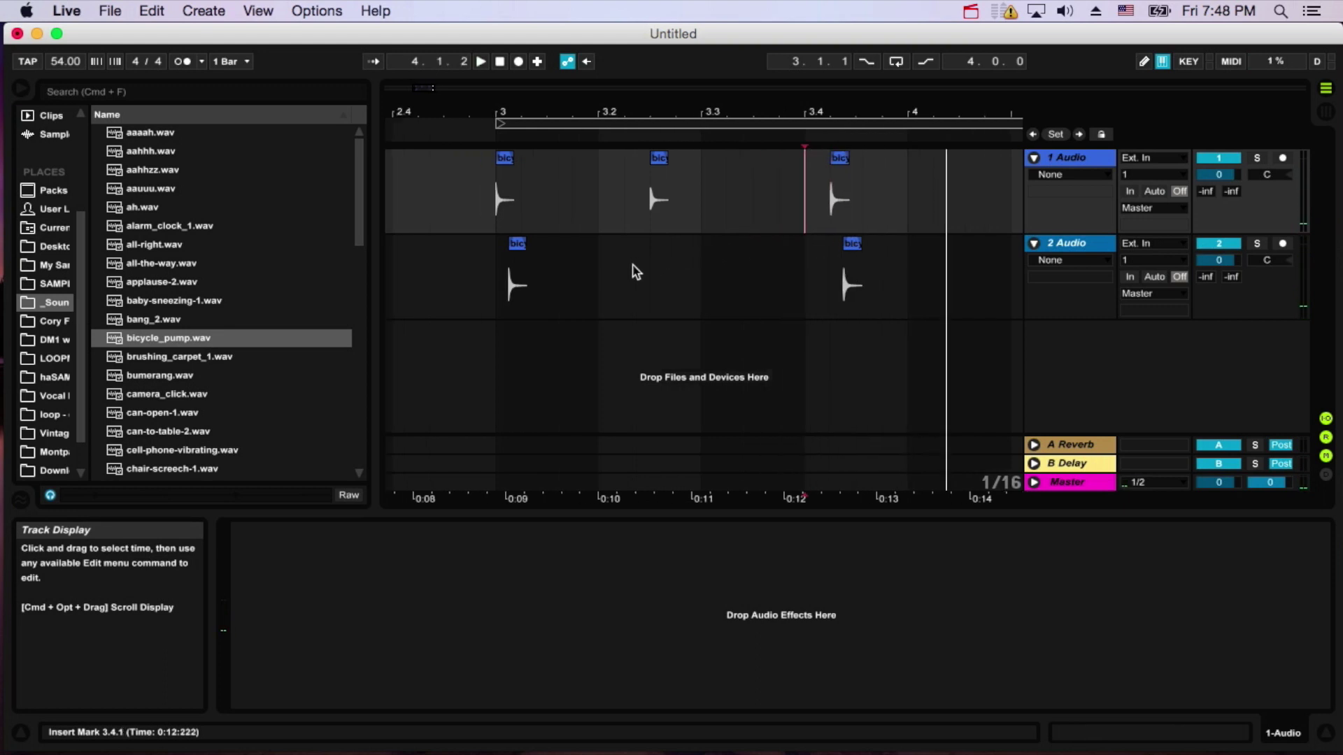
left_click(505, 303)
key("space")
key("space")
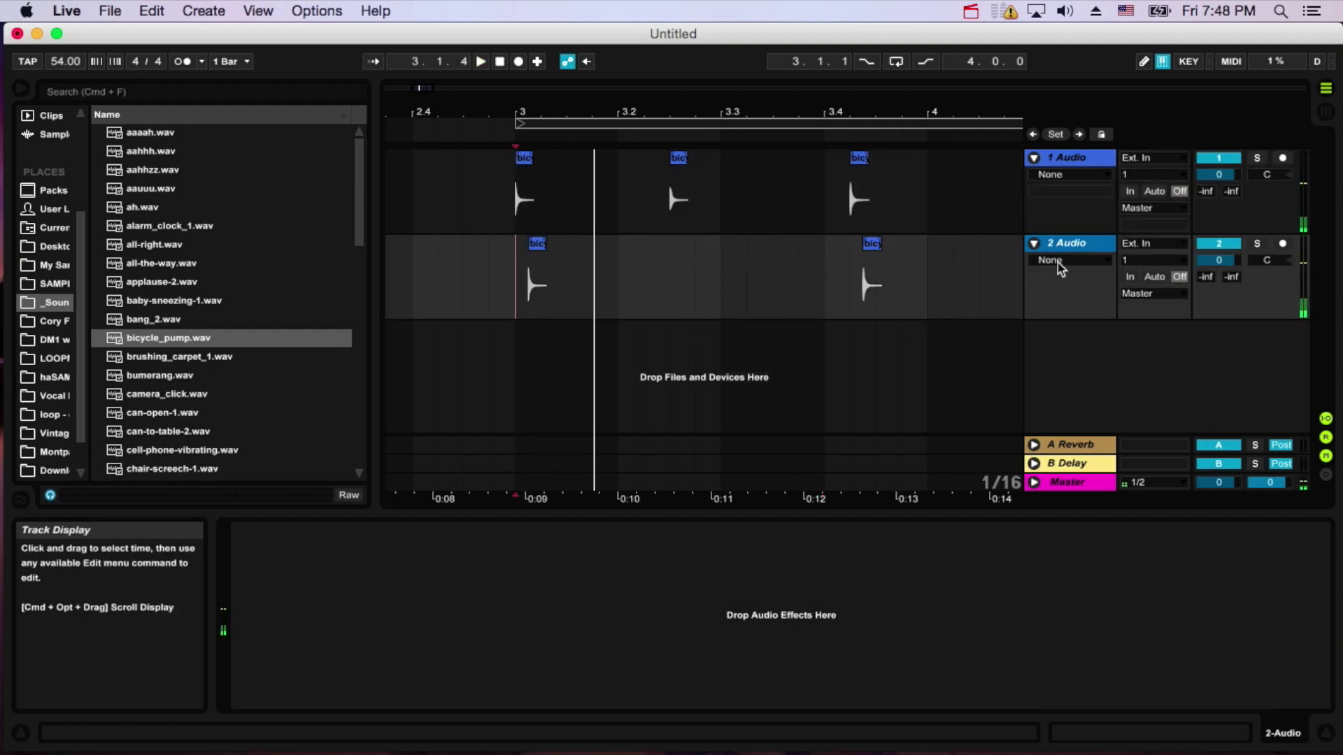
Insert a third audio track and, after auditioning brushing_carpet_1.wav and camera_click.wav, place camera_click.wav on it at 3.1.4.
key("super+t")
left_click(210, 358)
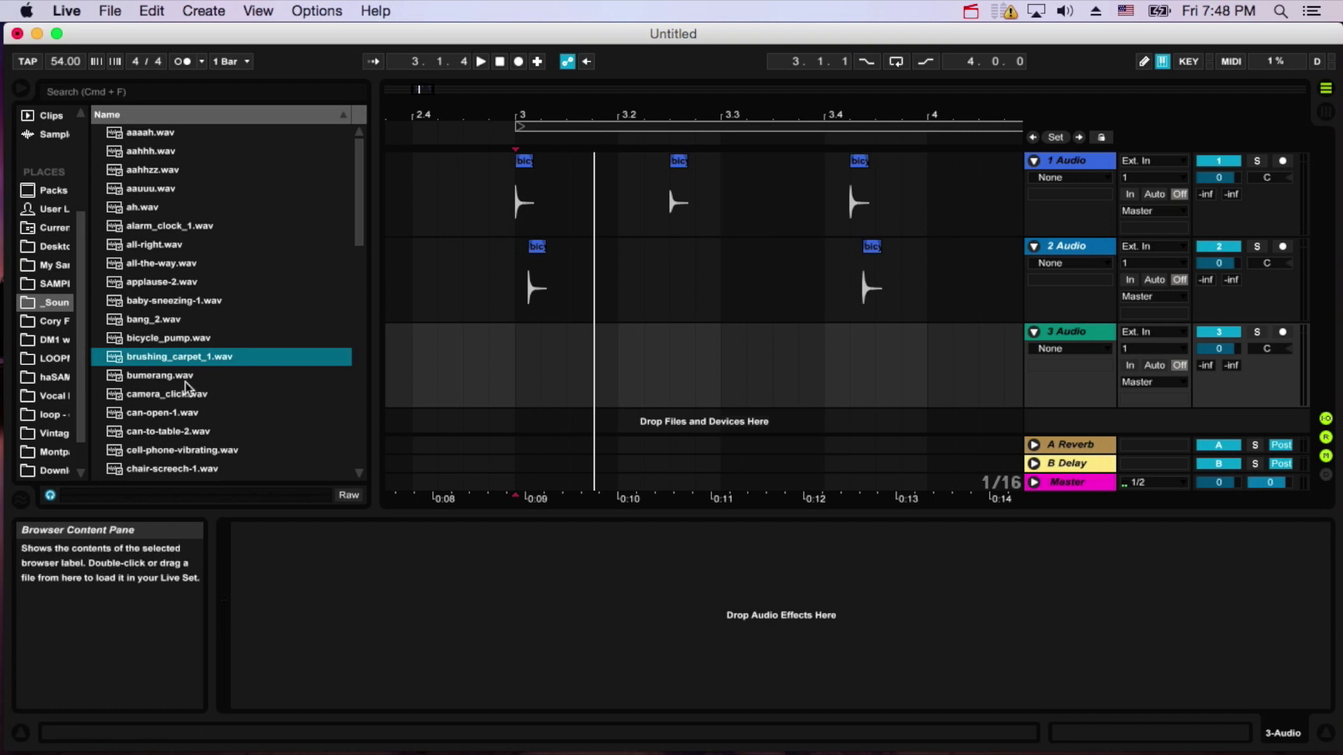
left_click(148, 400)
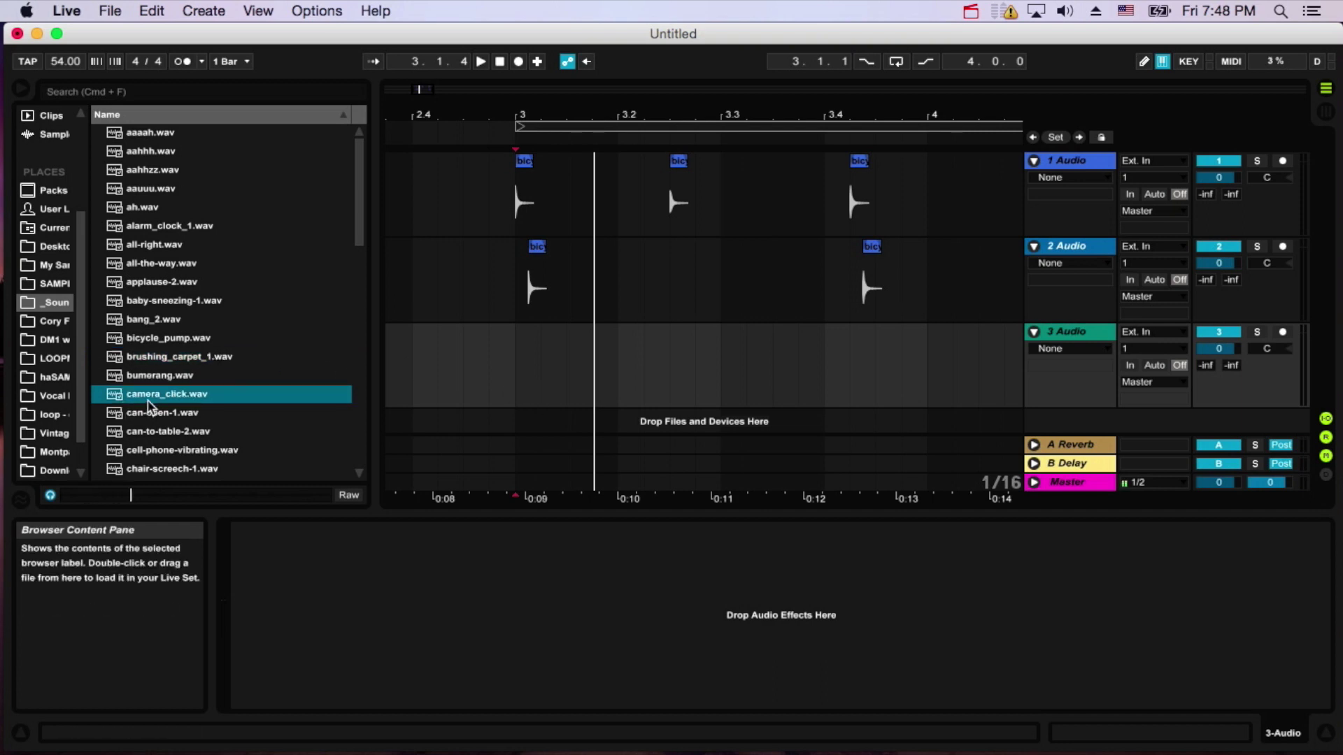
left_click_drag(172, 411, 594, 363)
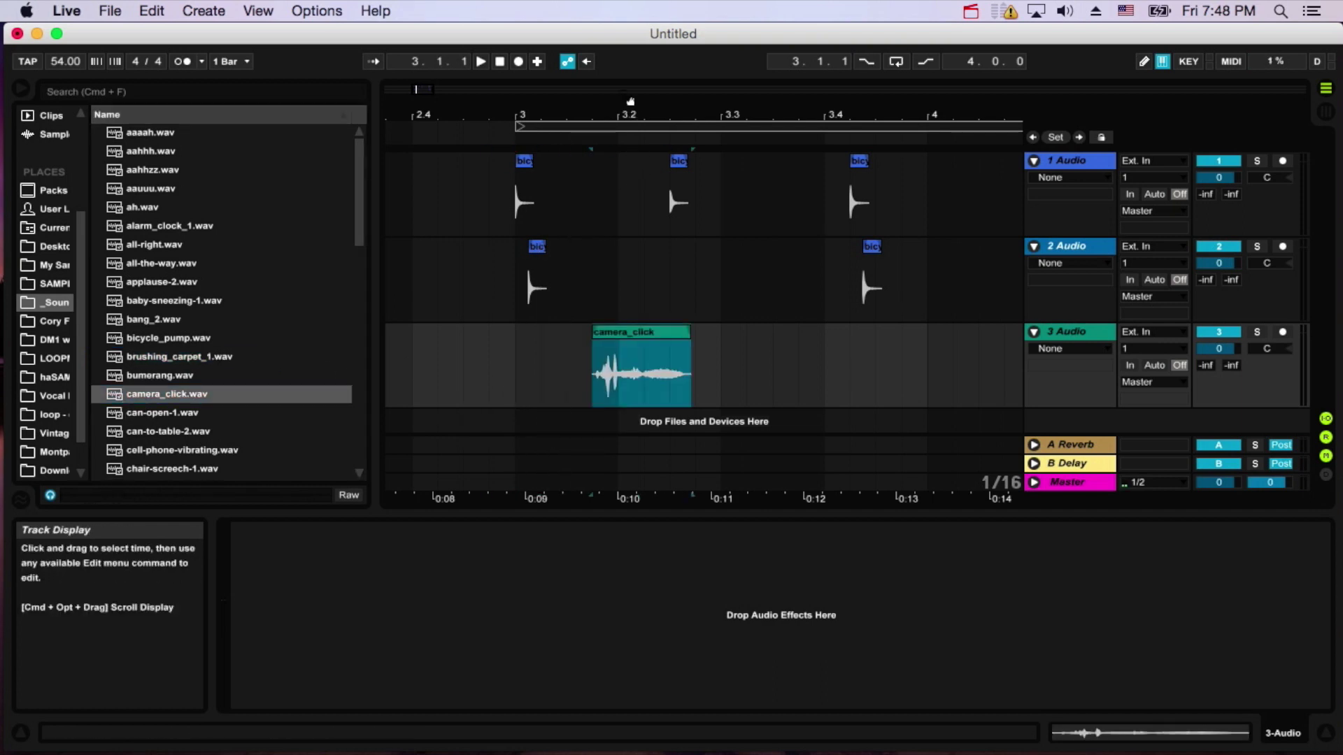
Cut away the beginning of the camera_click clip before its second click and position the remaining clip at 3.1.4.
left_click_drag(628, 89, 627, 101)
scroll(497, 356, "left", 3)
left_click(421, 90)
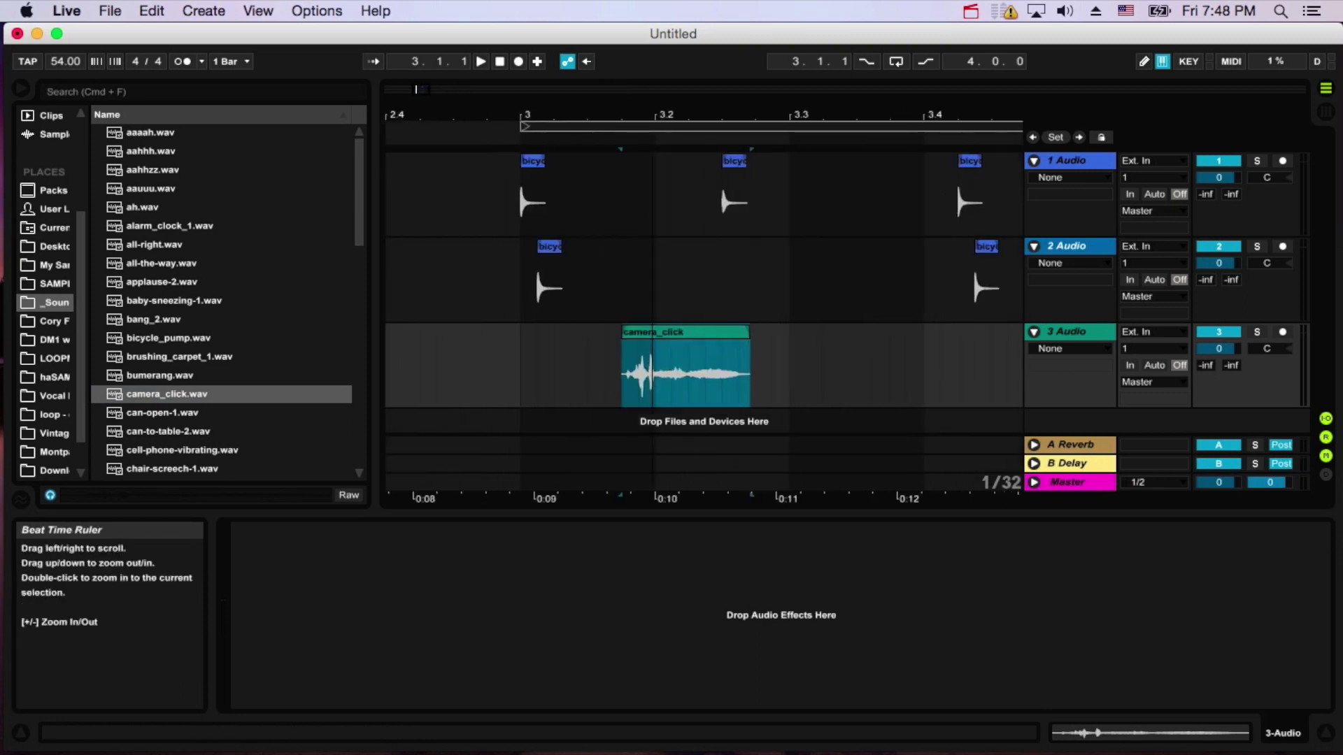
left_click_drag(653, 115, 698, 168)
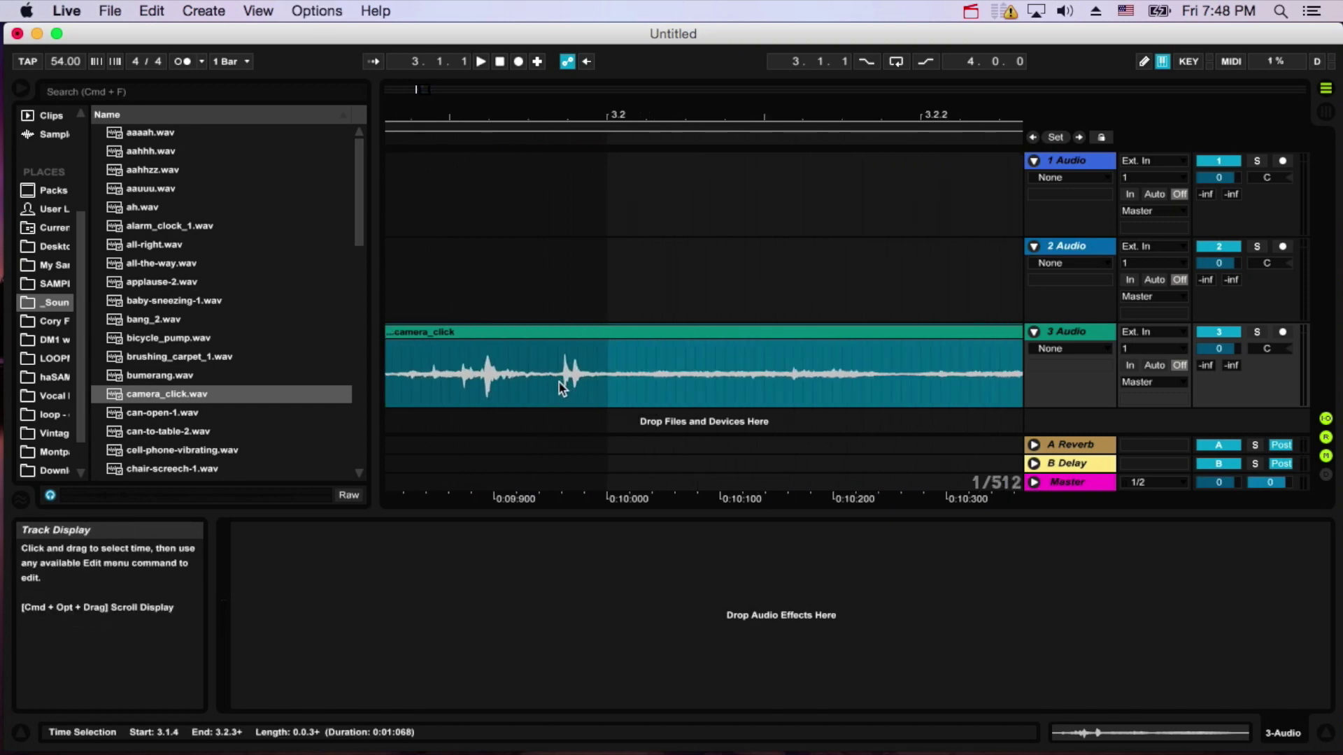
left_click_drag(565, 117, 565, 182)
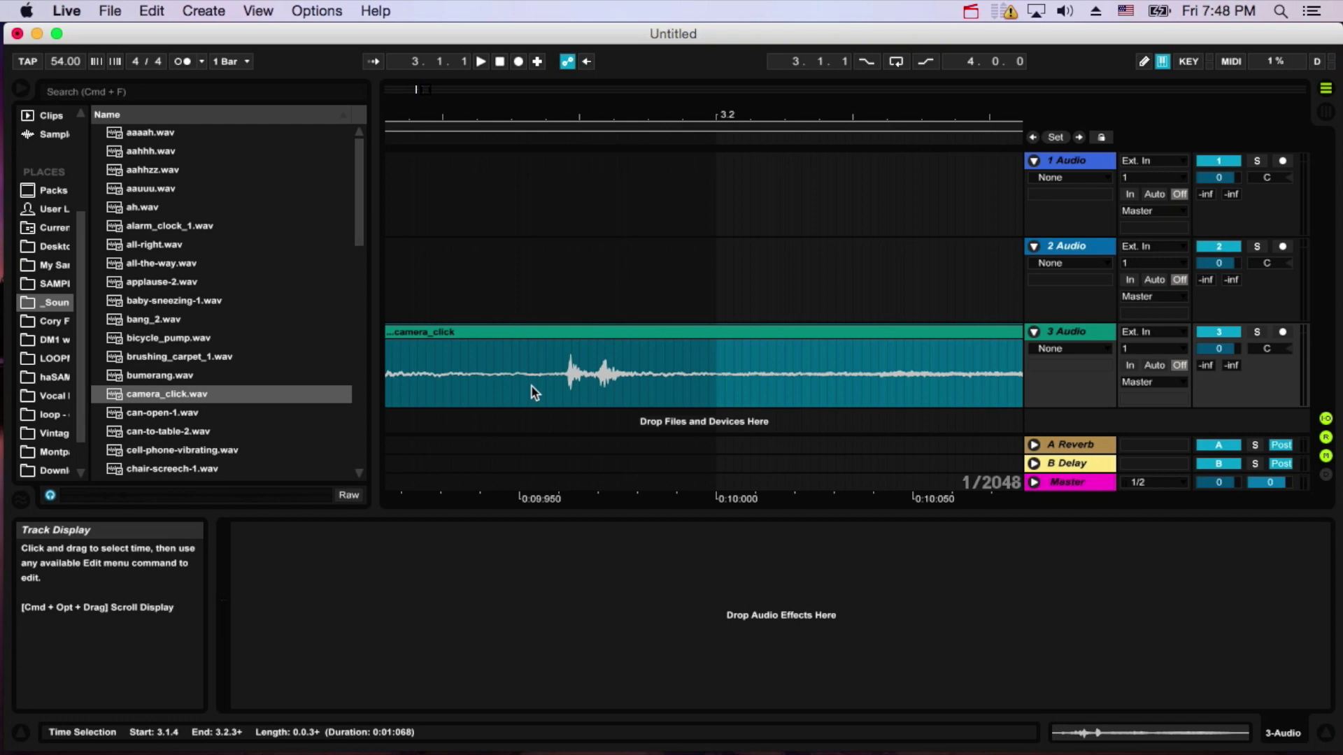
double_click(575, 119)
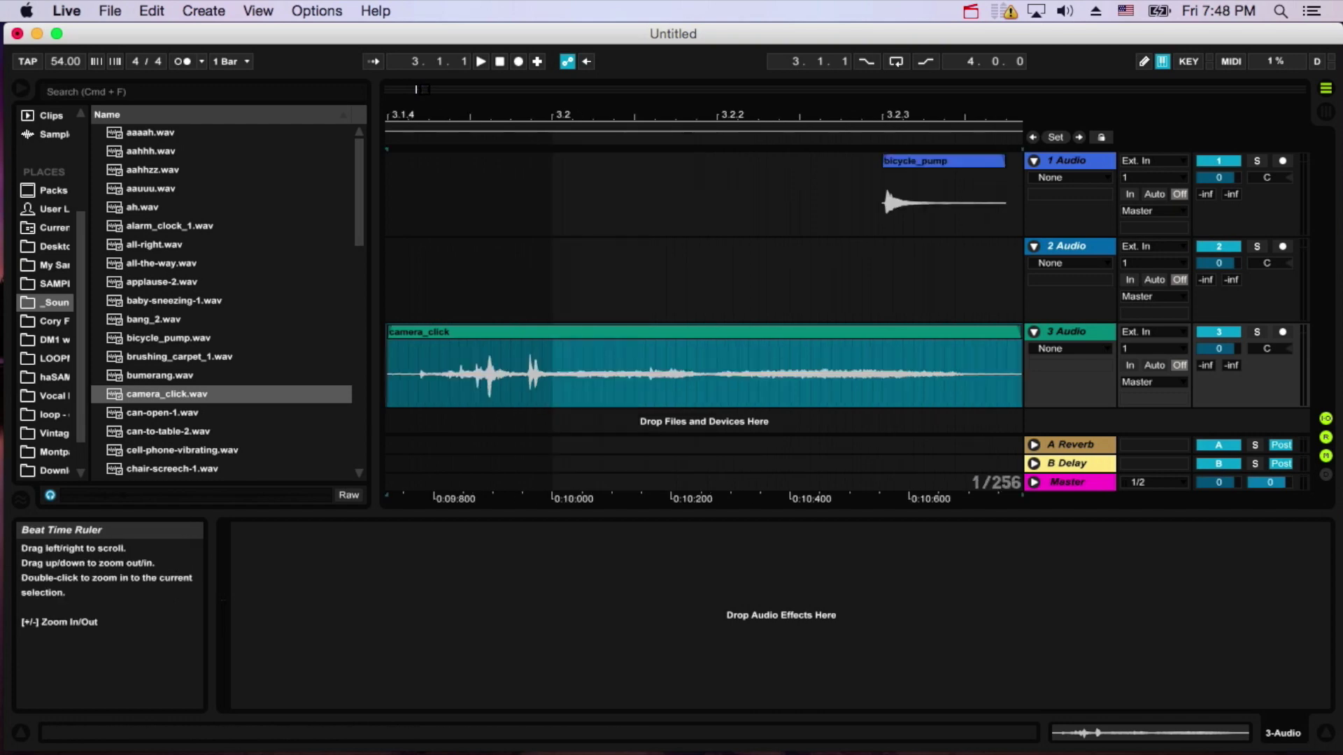
double_click(498, 337)
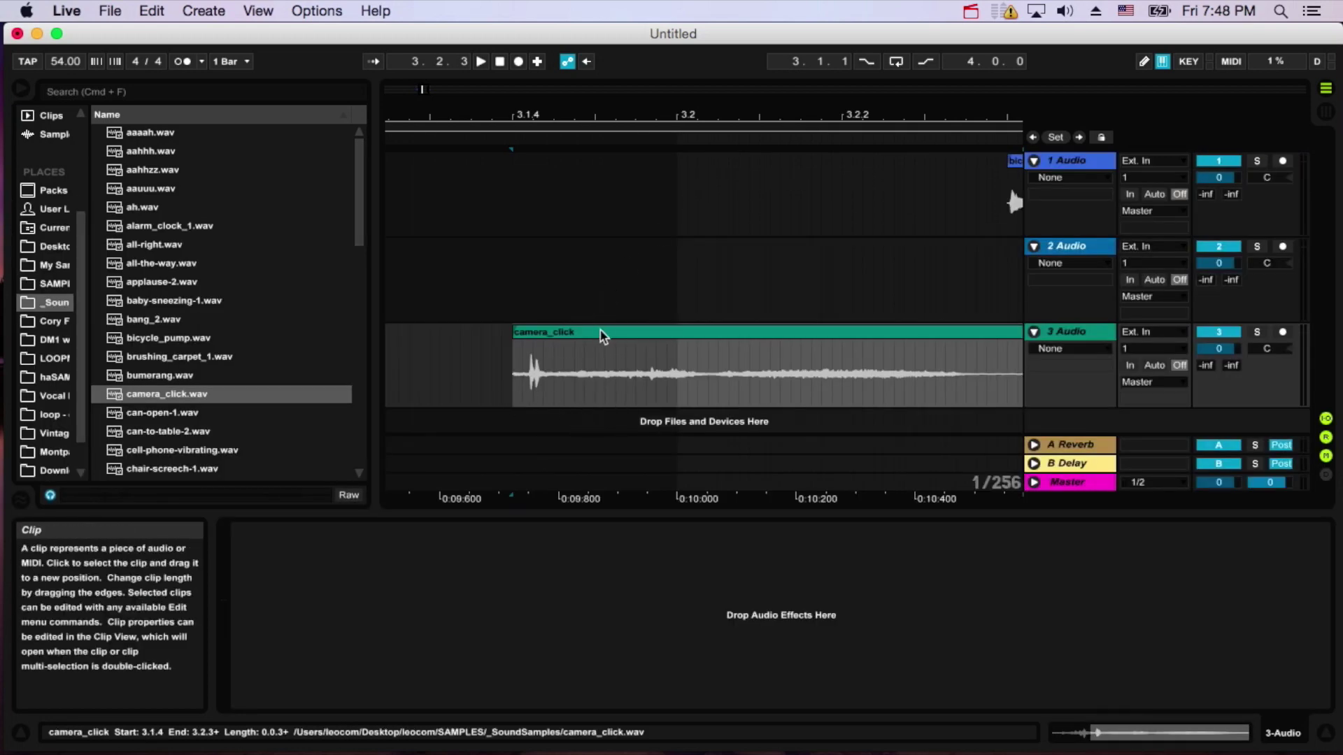
Turn off grid snapping and trim the start of the camera_click clip closer to its first click.
left_click(574, 344)
scroll(574, 344, "right", 3)
scroll(574, 344, "right", 2)
scroll(590, 348, "left", 3)
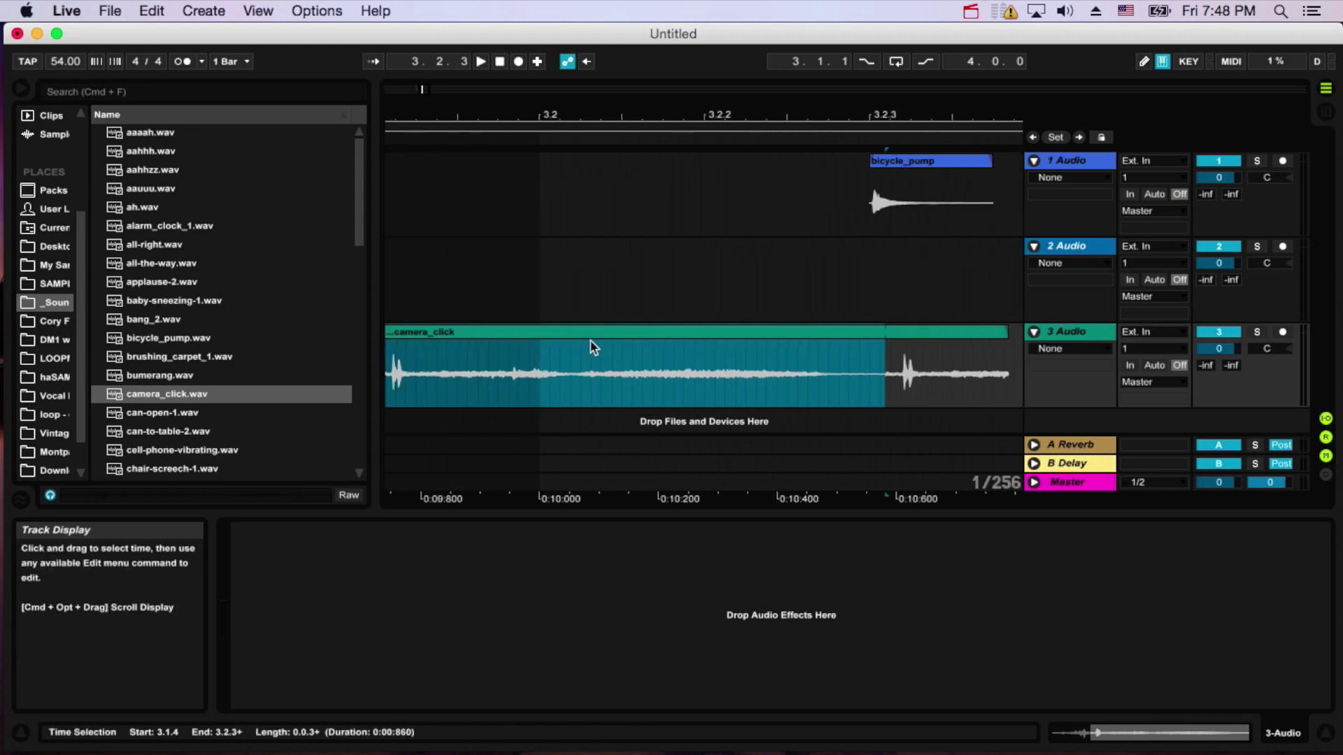
left_click_drag(440, 336, 450, 339)
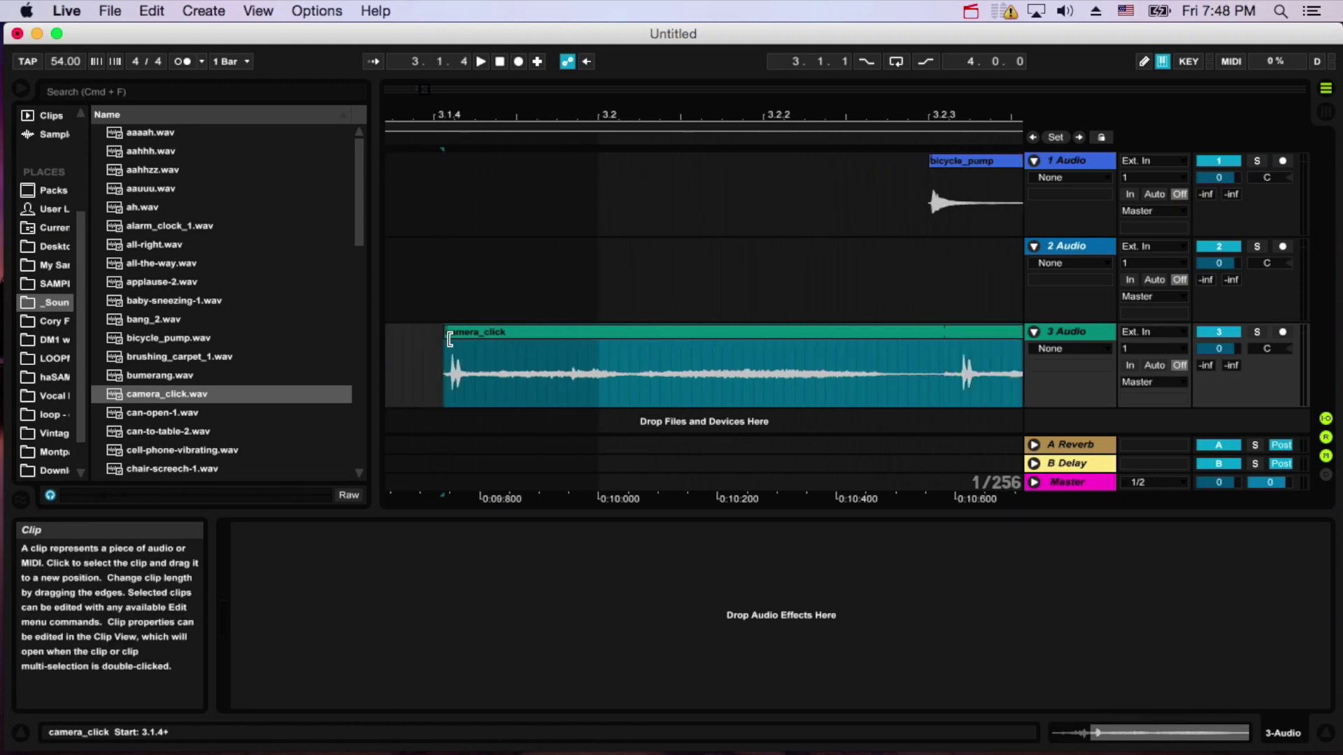
key("super+4")
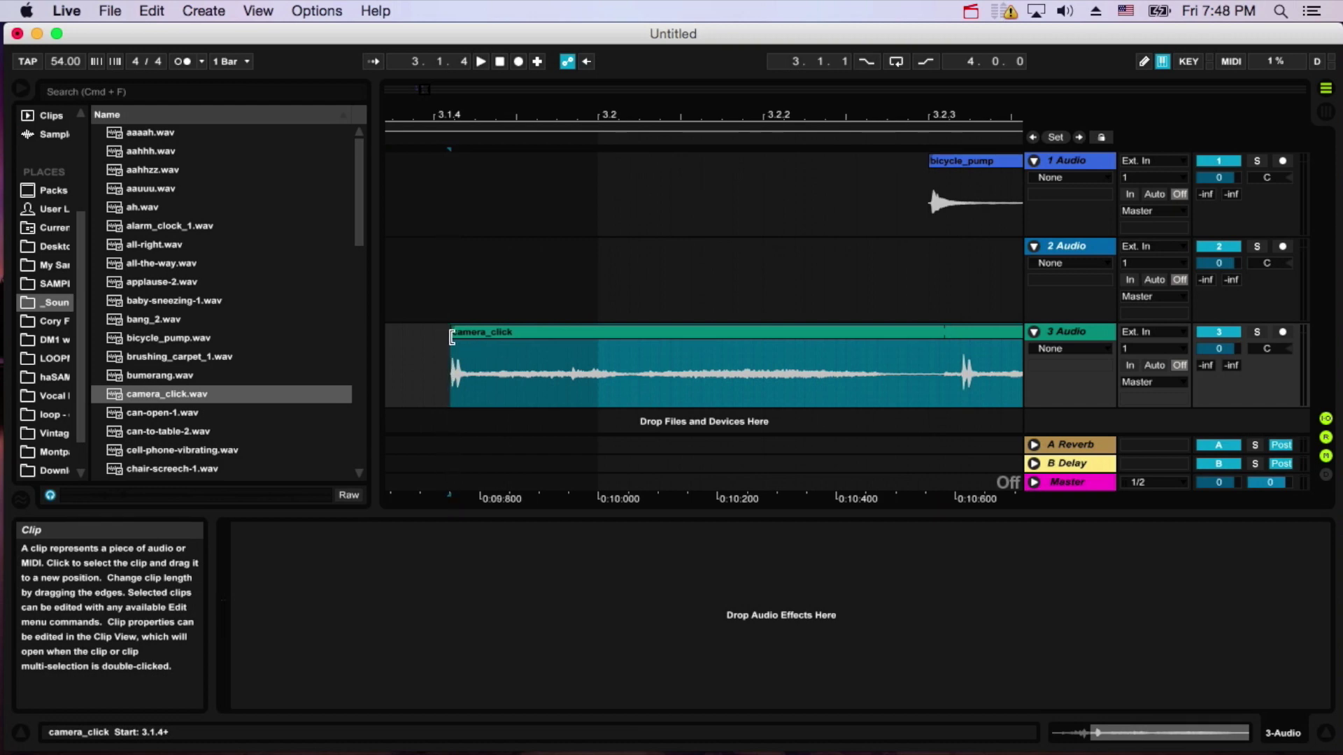
left_click_drag(449, 115, 469, 252)
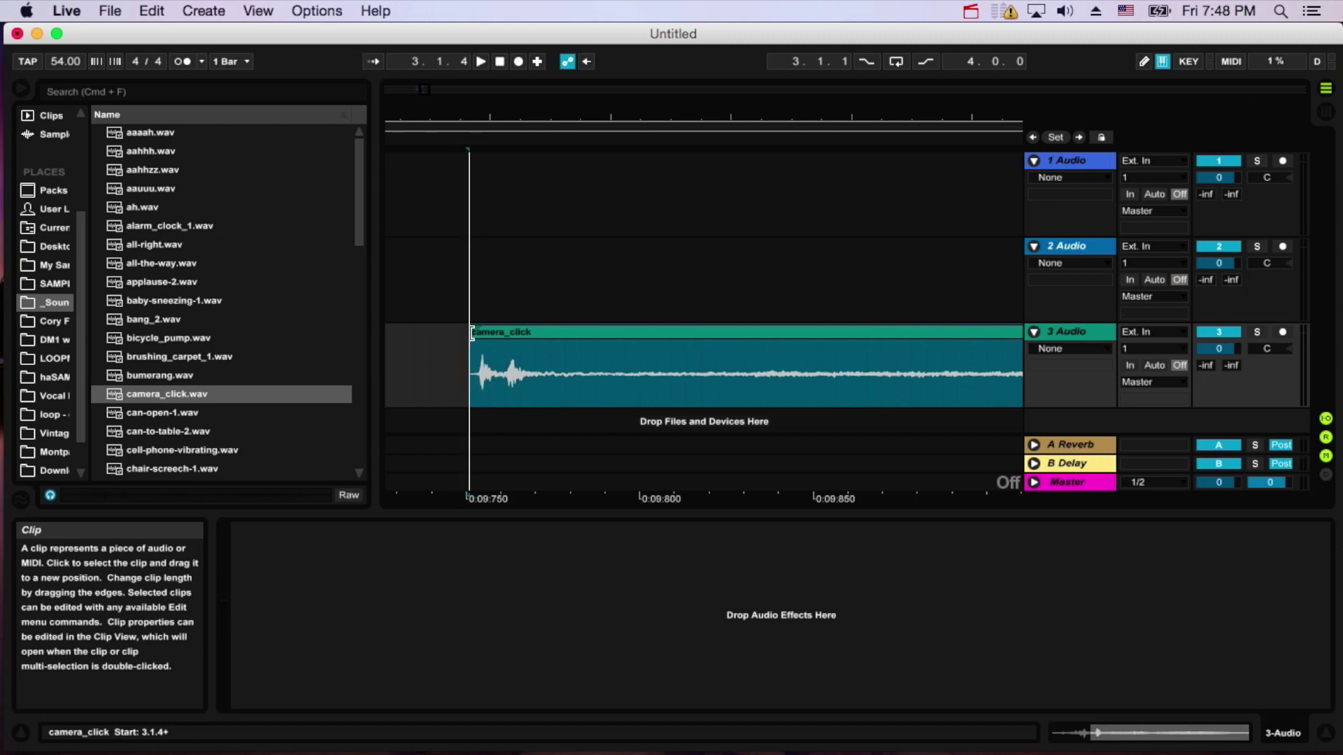
Show the fades on 3 Audio and shorten the fade-in at the start of the camera_click clip.
left_click(1070, 349)
left_click(1052, 378)
left_click_drag(486, 346, 481, 345)
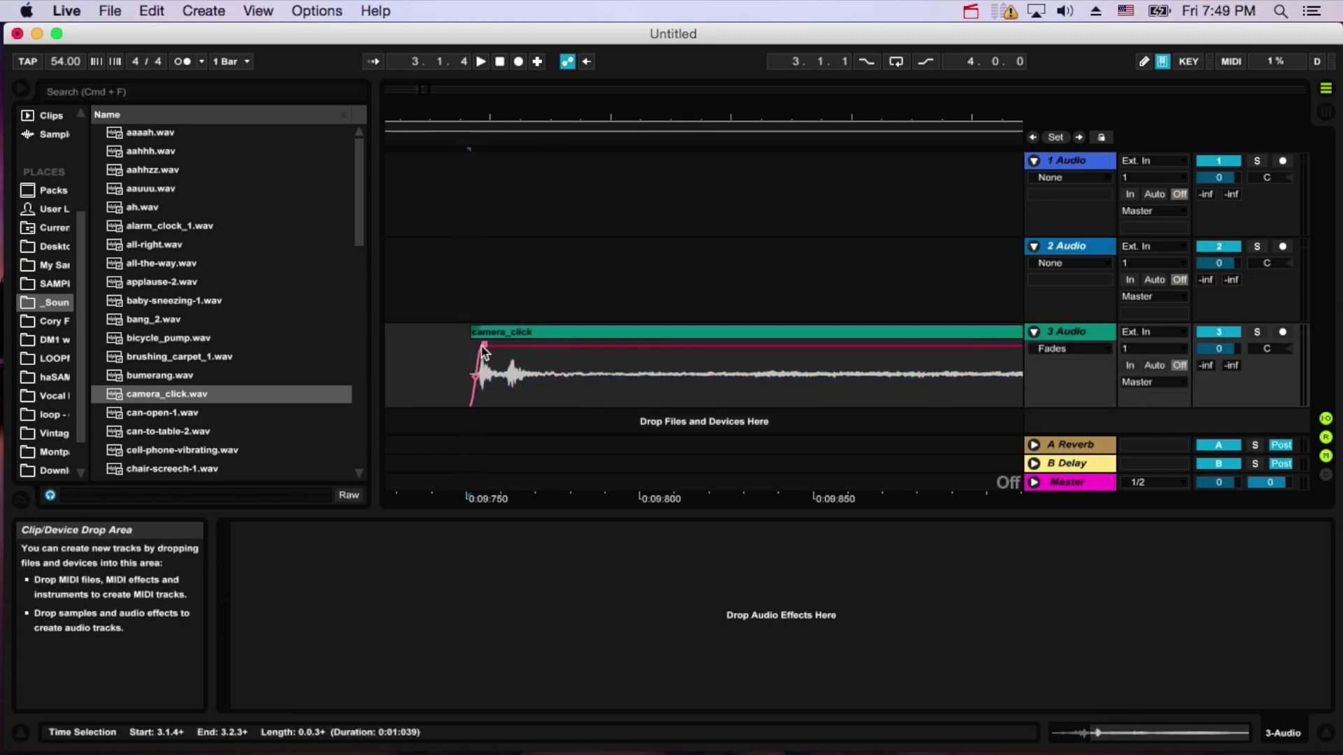
Trim the camera_click clip's start right up to the click transient and set 3 Audio's automation display to None.
left_click(478, 339)
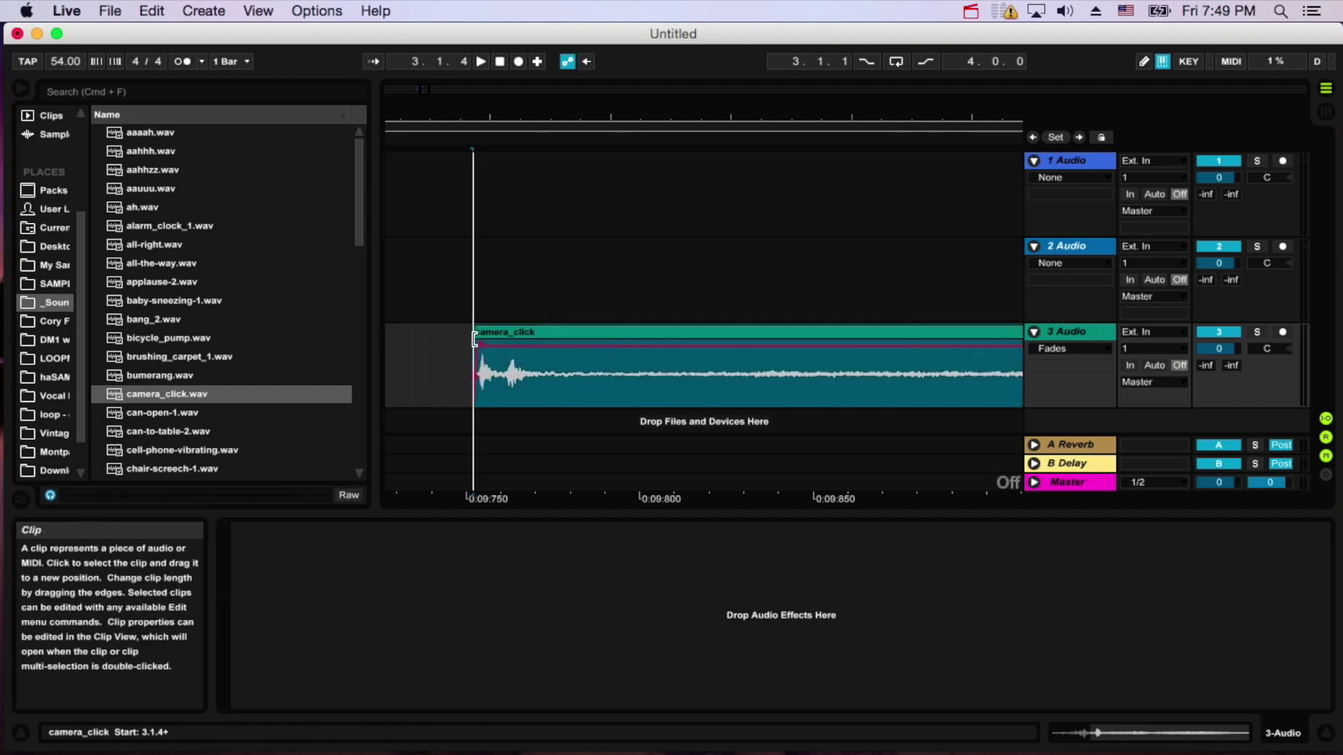
left_click(480, 346)
left_click(478, 335)
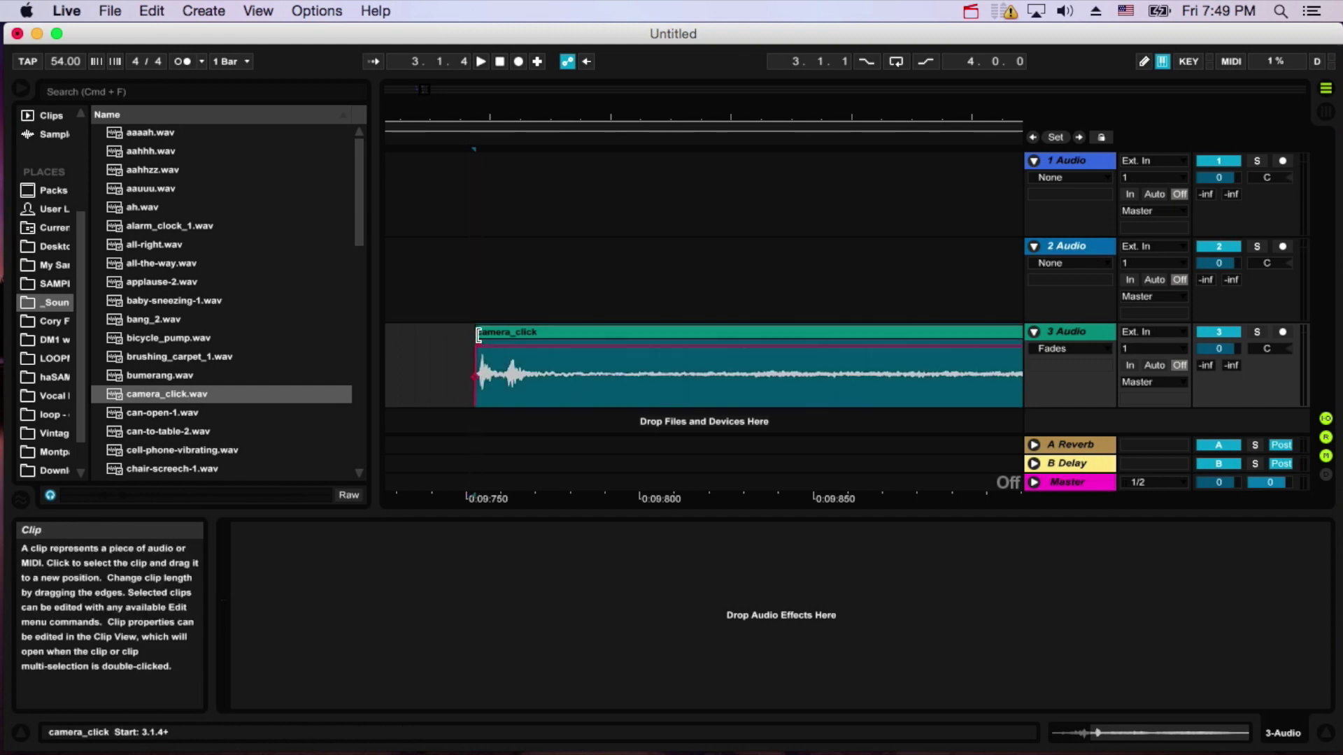
left_click(1070, 348)
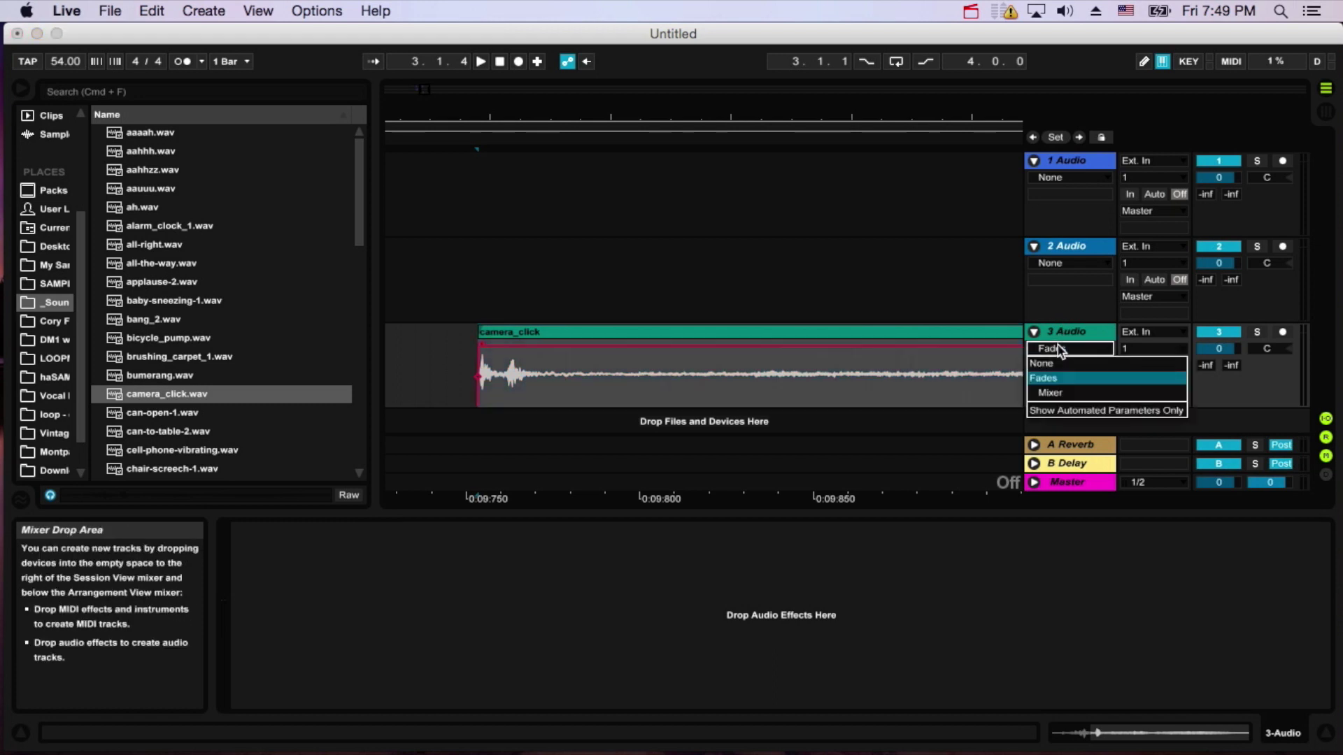
left_click(1053, 357)
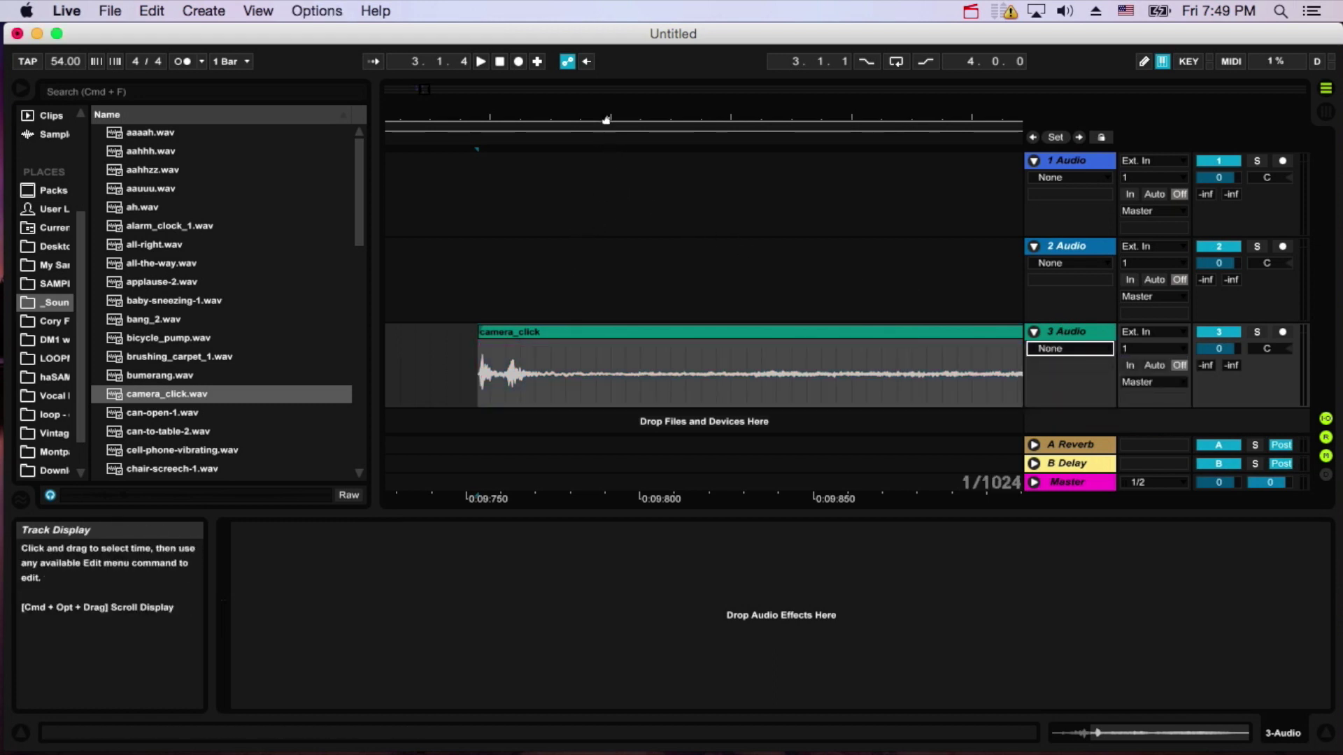
Move the camera_click clip on 3 Audio to the start of bar 3 with grid snapping on.
left_click_drag(606, 119, 718, 173)
key("Escape")
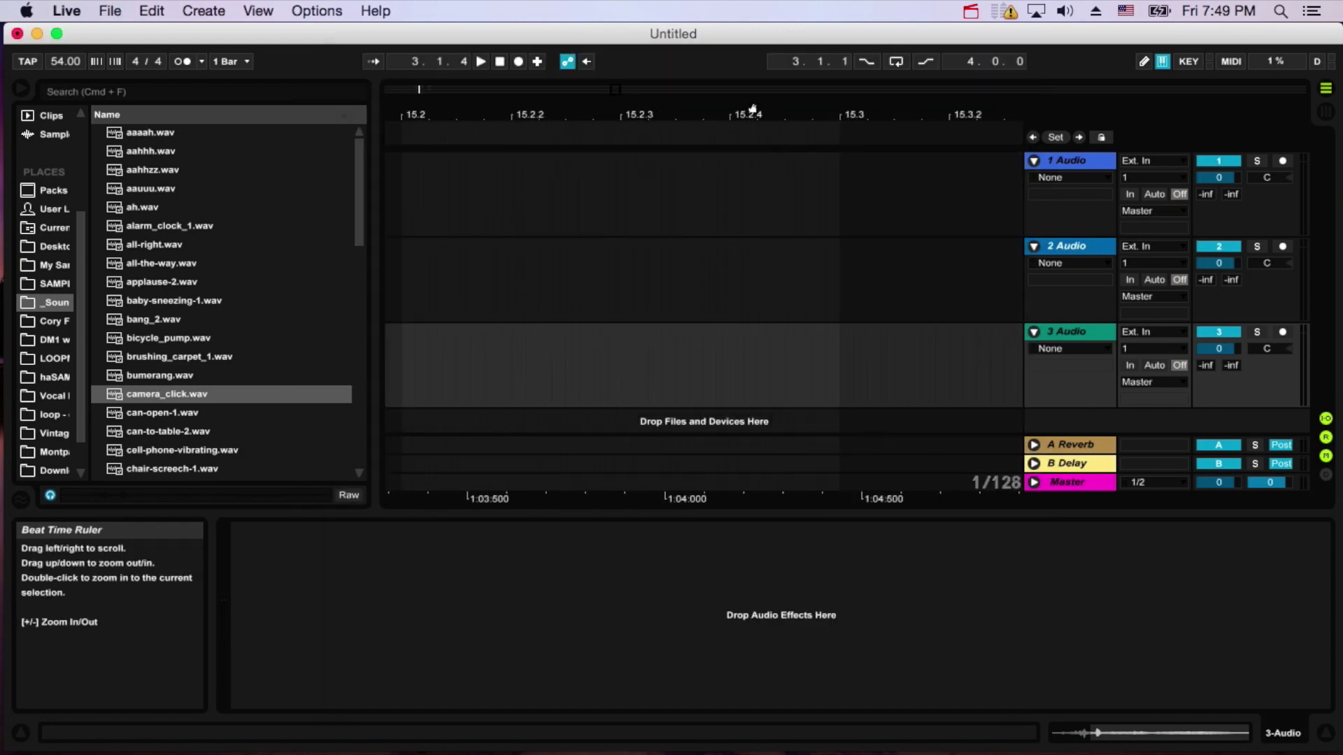
left_click_drag(752, 109, 755, 114)
scroll(782, 270, "right", 5)
scroll(782, 270, "left", 2)
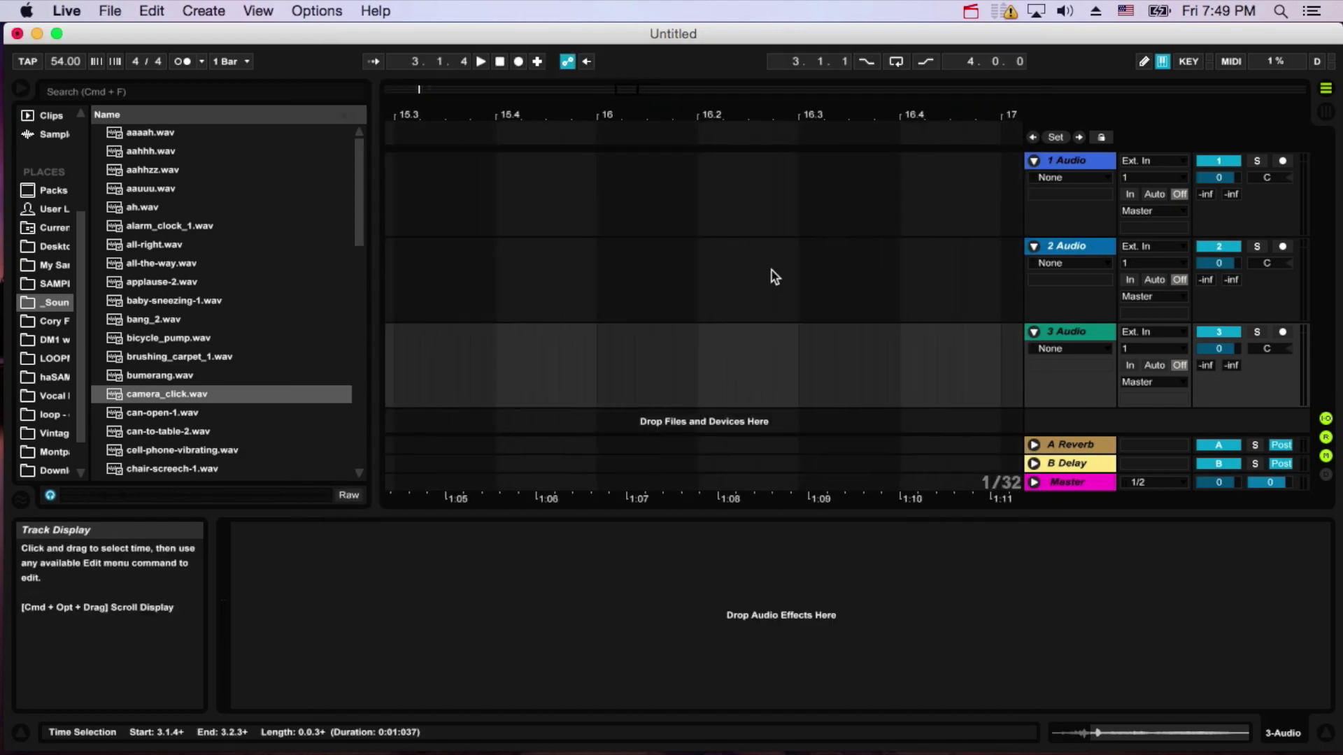
left_click(429, 90)
scroll(591, 280, "left", 5)
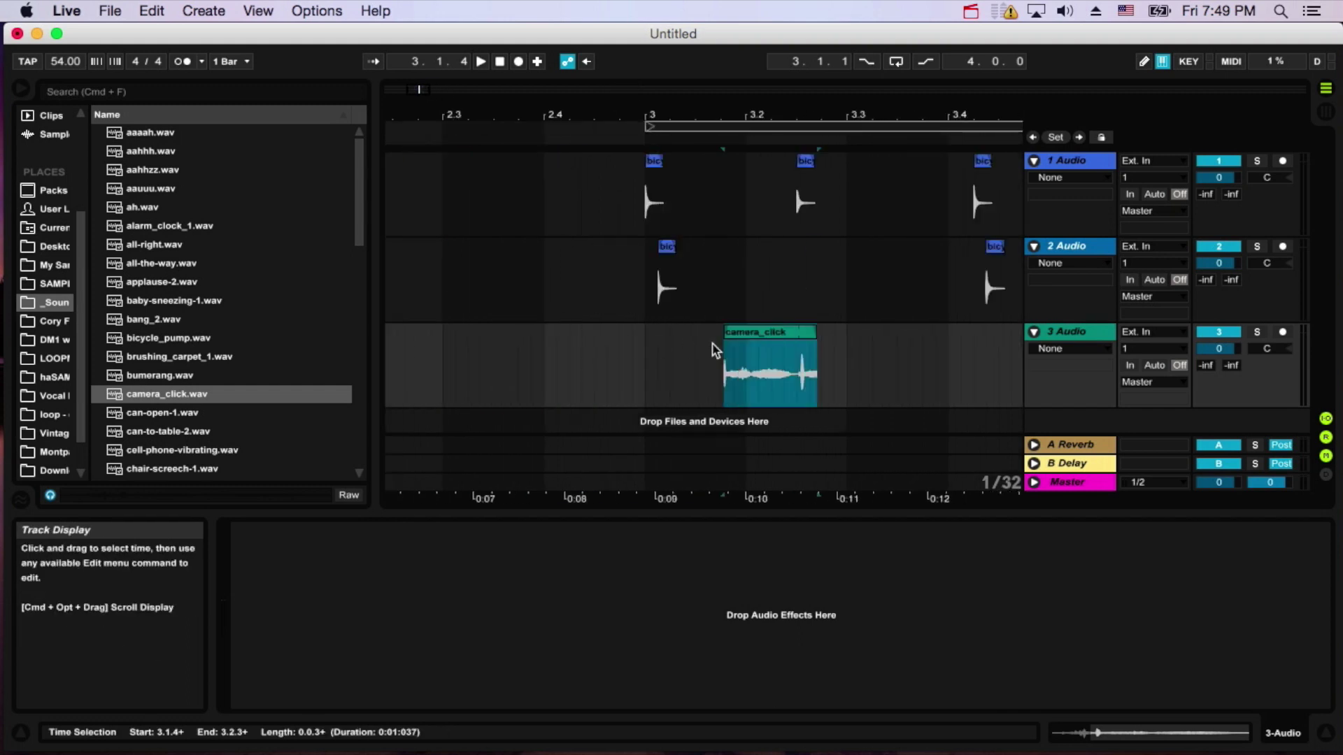
left_click_drag(760, 334, 684, 342)
Split the camera_click clip and delete its middle and tail, keeping short pieces at 3.1.1 and midway between 3.1.2 and 3.1.3.
left_click(682, 364)
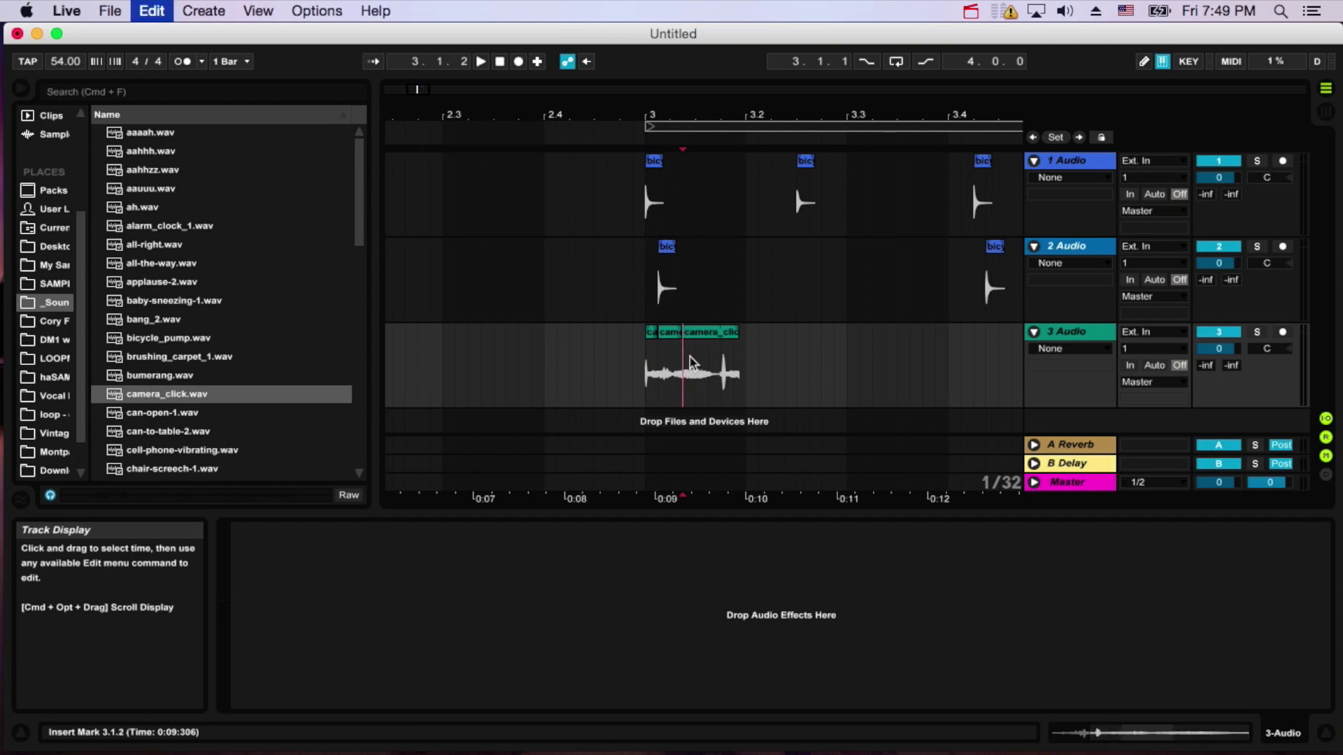
left_click(692, 357)
key("super+e")
left_click(721, 333)
key("Delete")
left_click(671, 333)
key("Delete")
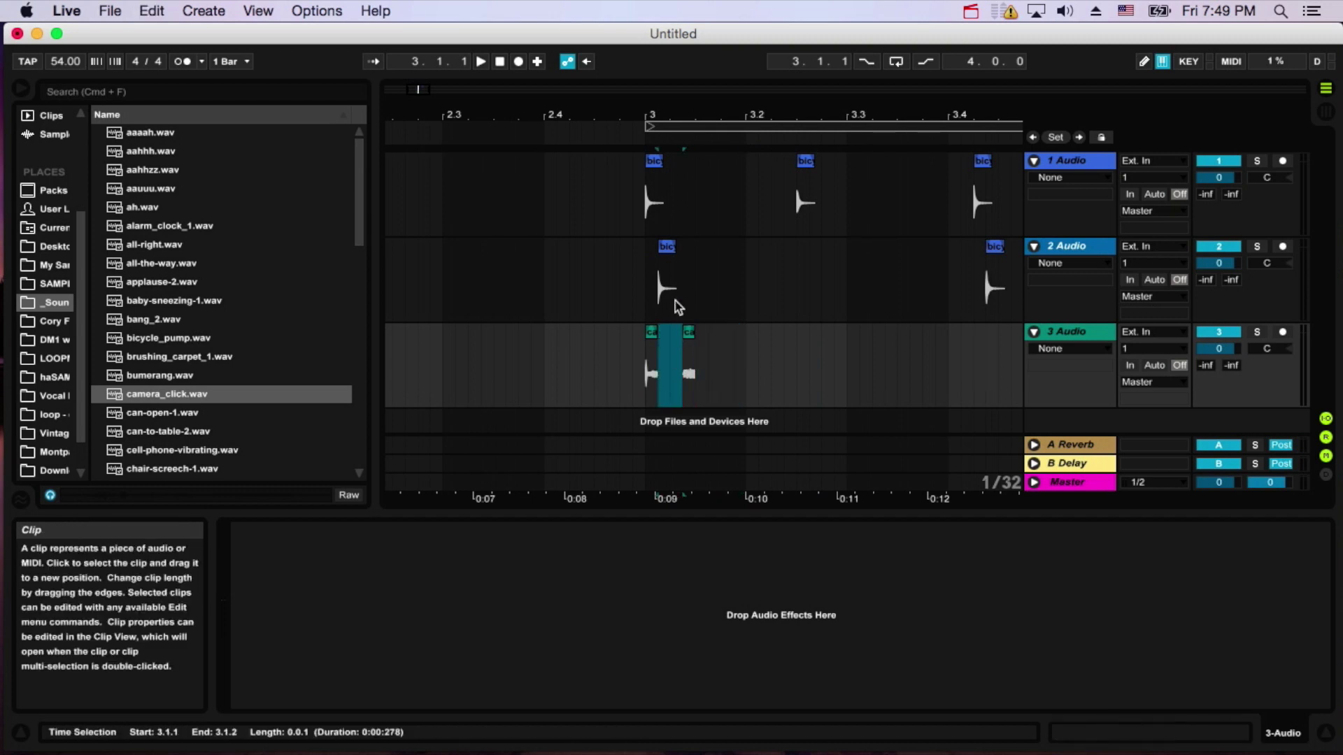
Move the first bicycle_pump hit on 1 Audio to midway between 3.1.2 and 3.1.3 and the first one on 2 Audio to 3.1.4.
left_click_drag(692, 114, 623, 275)
mouse_move(599, 333)
left_mouse_down()
mouse_move(627, 331)
mouse_move(599, 331)
left_mouse_up()
left_click_drag(617, 161, 702, 172)
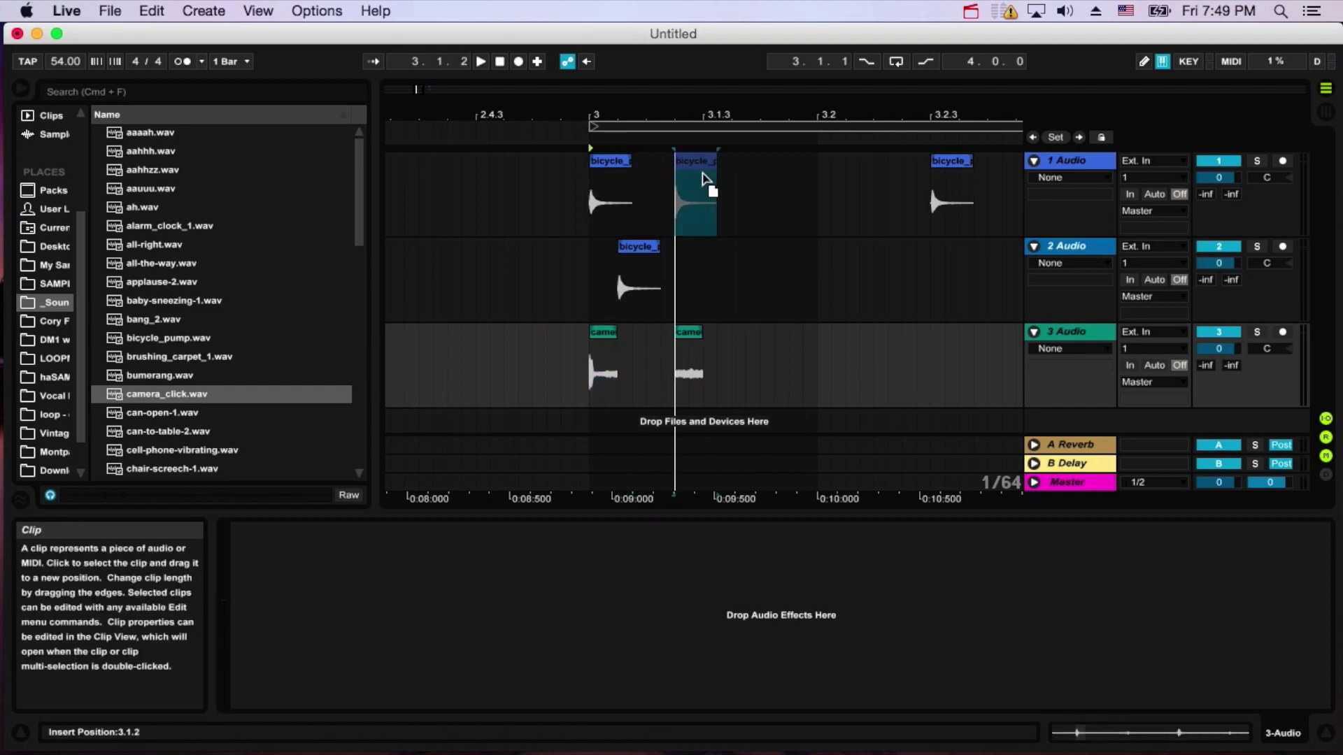
left_click_drag(638, 277, 779, 273)
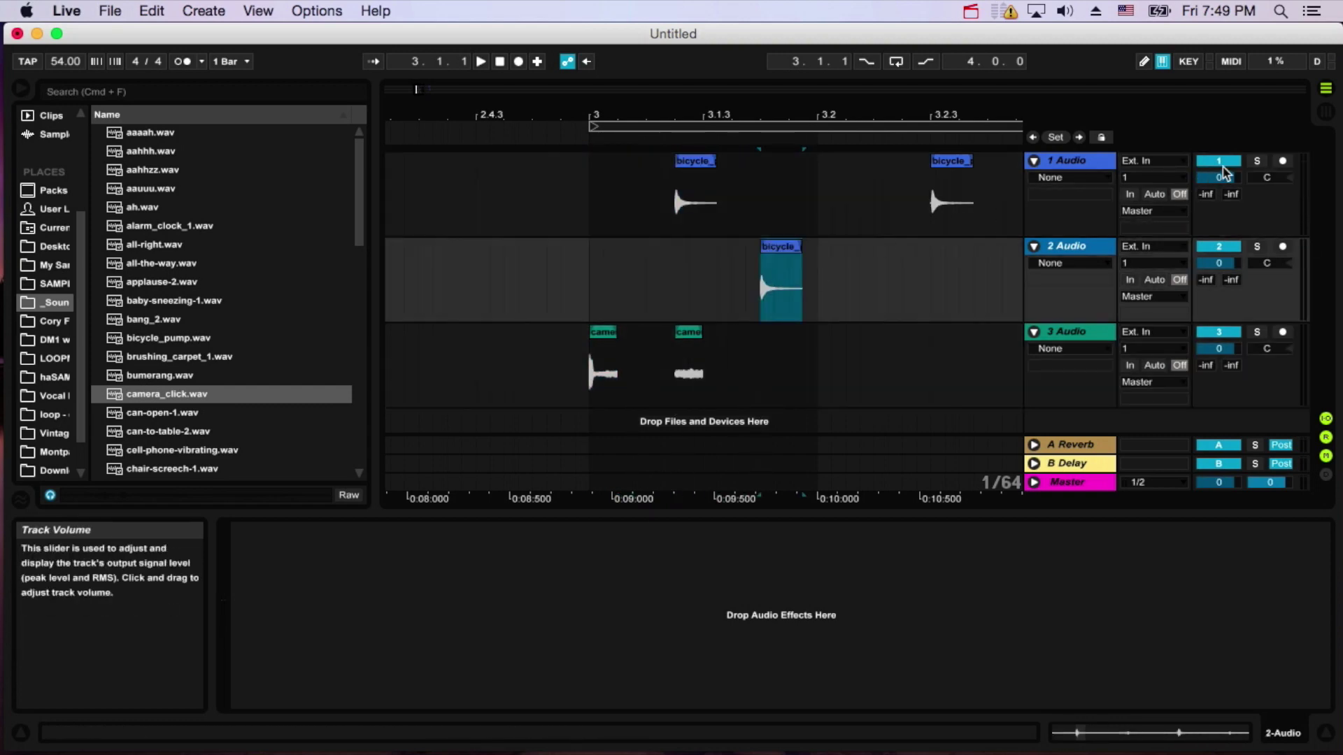
Move the second camera_click piece onto 2 Audio just before 3.1.3 and play the pattern from bar 3.
left_click(689, 339)
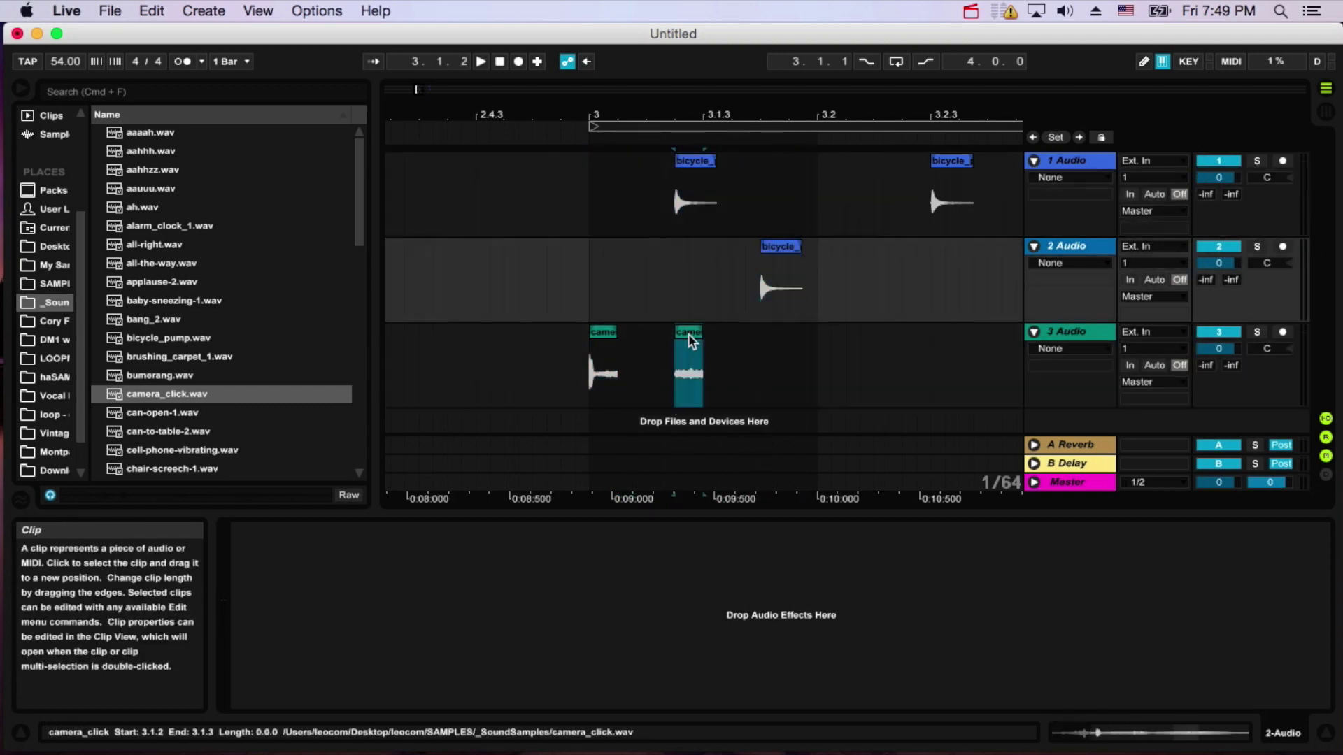
left_click_drag(689, 338, 700, 248)
left_click(587, 285)
key("space")
key("space")
Move the first bicycle_pump hit on 1 Audio to midway between 3.1.1 and 3.1.2 and play the pattern.
left_click_drag(687, 164, 629, 174)
left_click(603, 187)
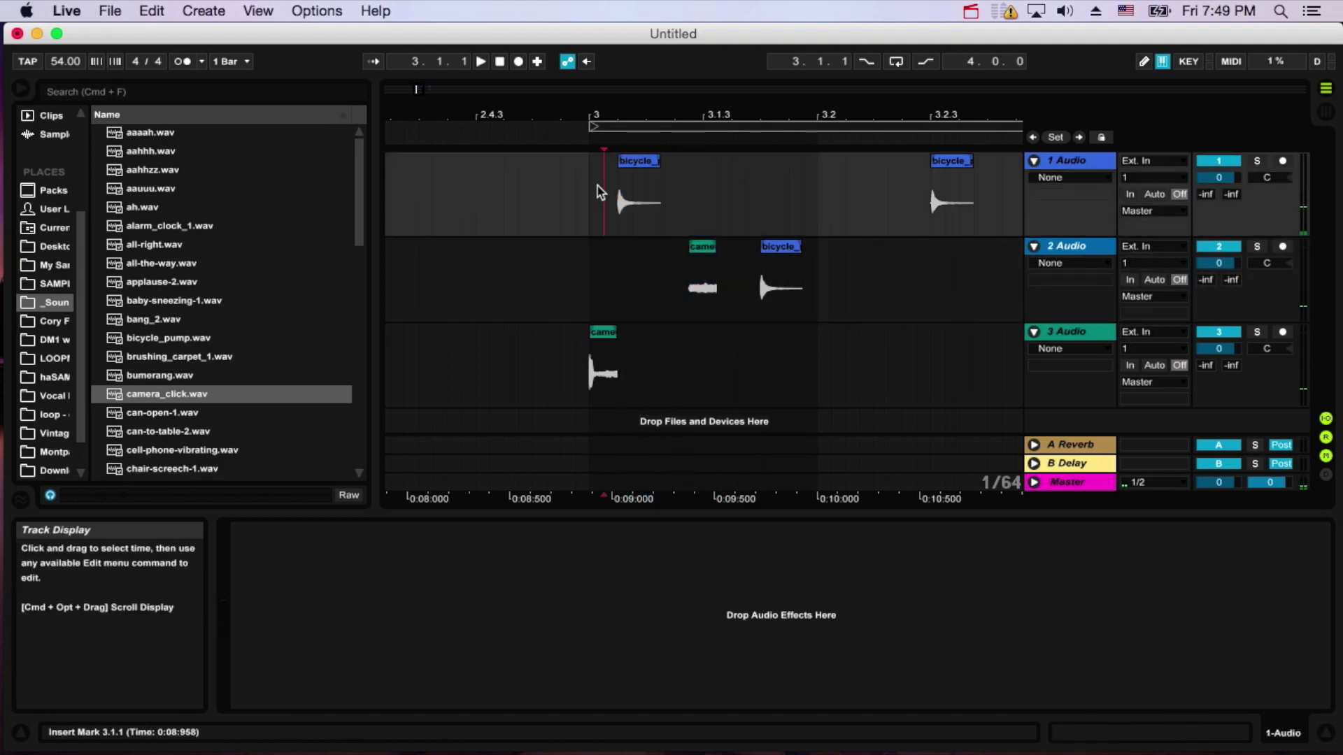
key("space")
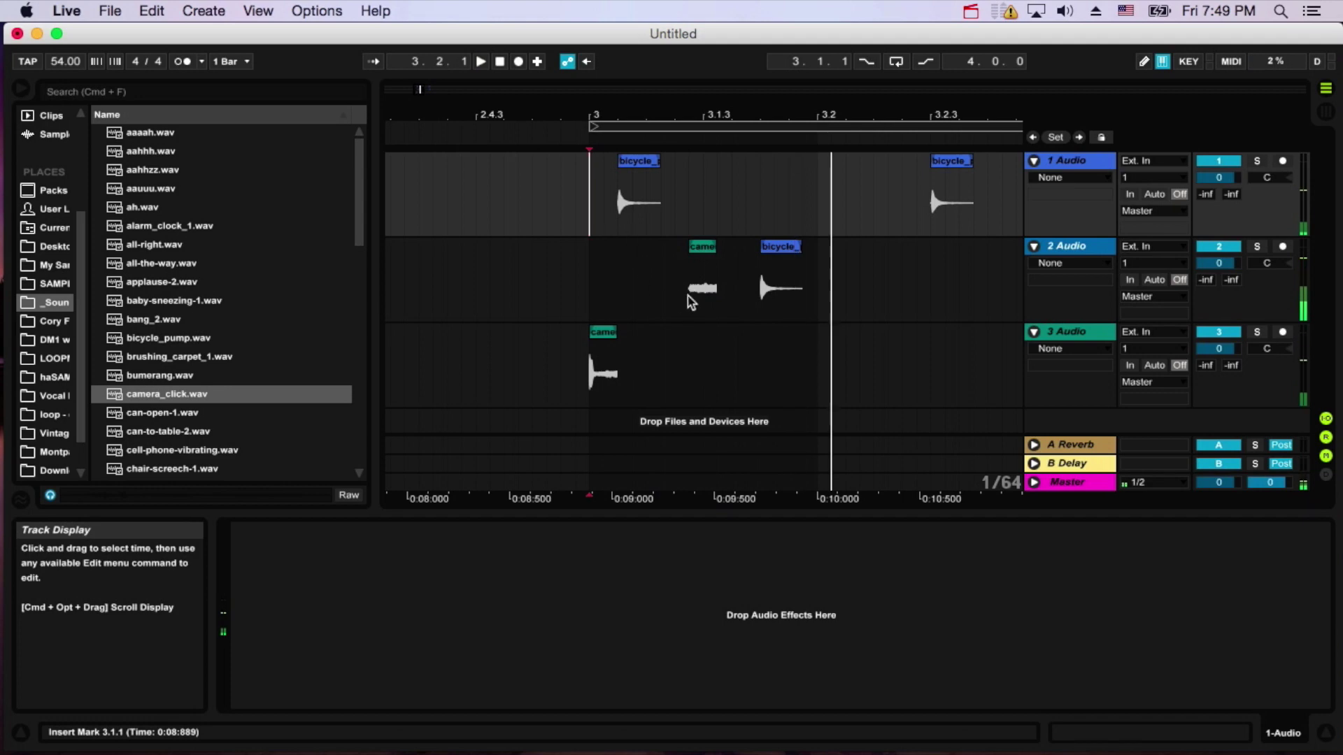
Split the camera_click piece on 2 Audio in half and move its second half to 3.2.2.
left_click(702, 290)
key("super+e")
left_click_drag(709, 249, 881, 249)
Split the camera_click piece on 3 Audio in half, move its second half to just before 3.1.4, and play the pattern.
left_click(603, 372)
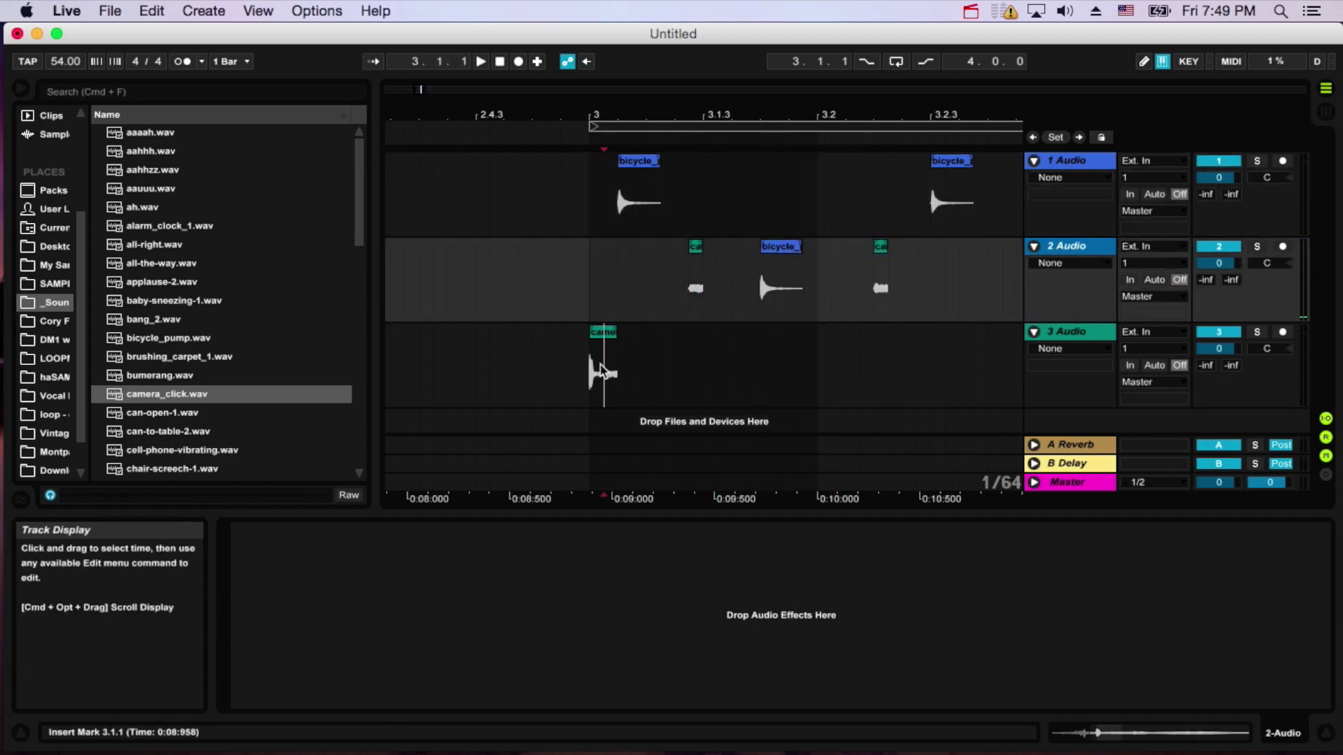
key("super+e")
left_click_drag(611, 334, 756, 348)
left_click(532, 327)
key("space")
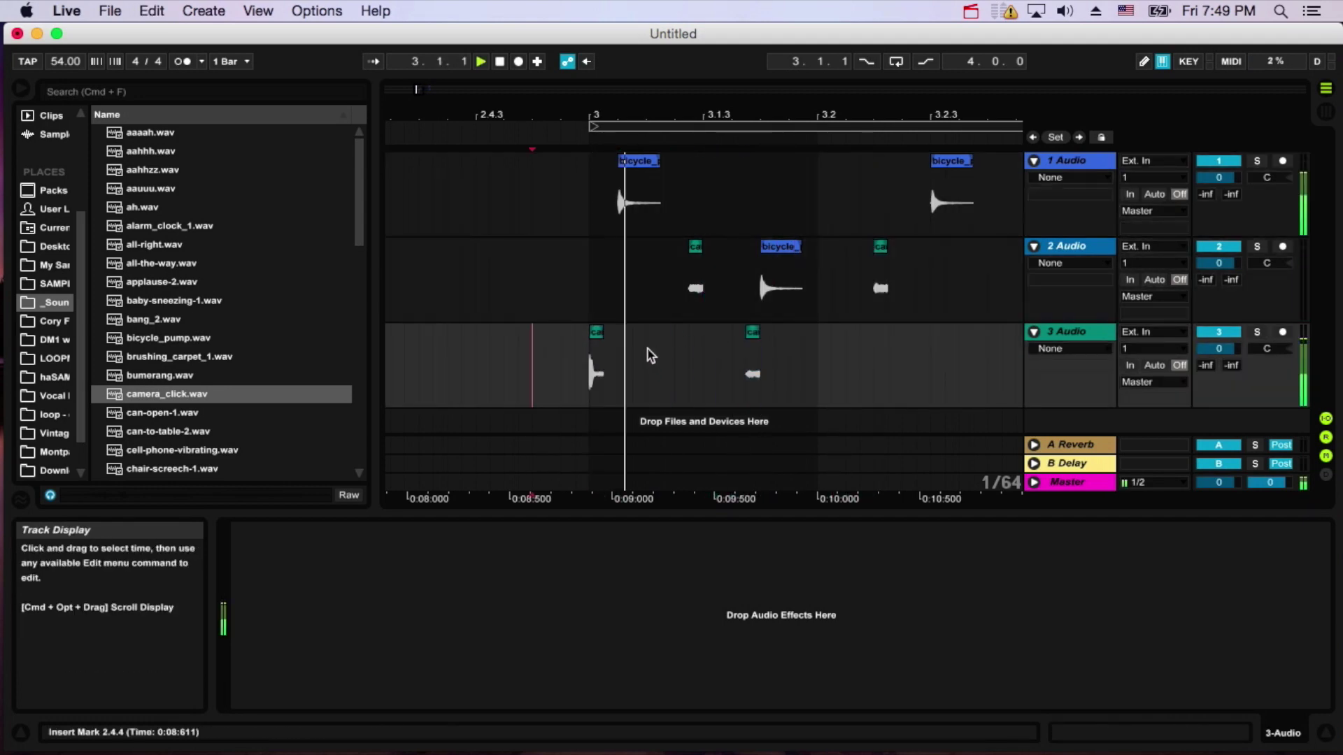
key("space")
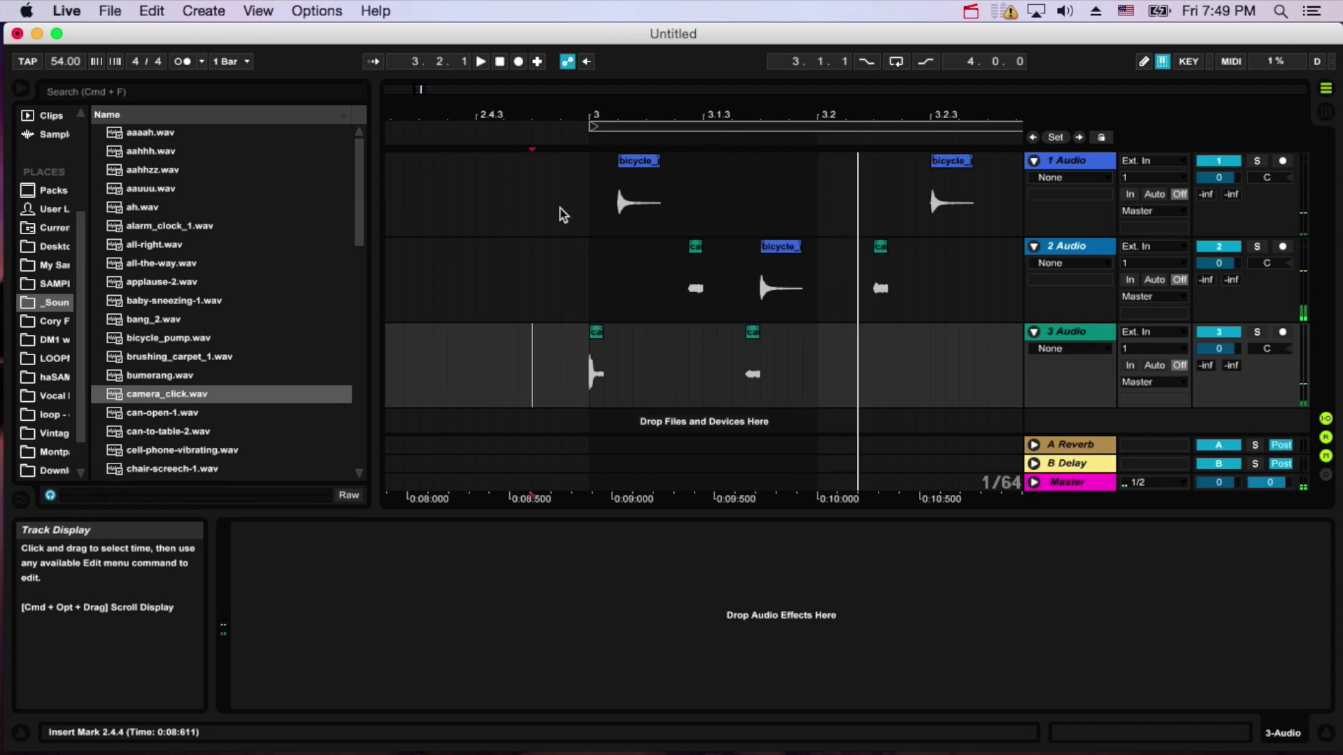
Play the pattern, split the camera_click piece at 3.1.1 on 3 Audio, and move its second part to just before 3.1.3.
left_click(588, 269)
key("space")
left_click_drag(726, 125, 725, 117)
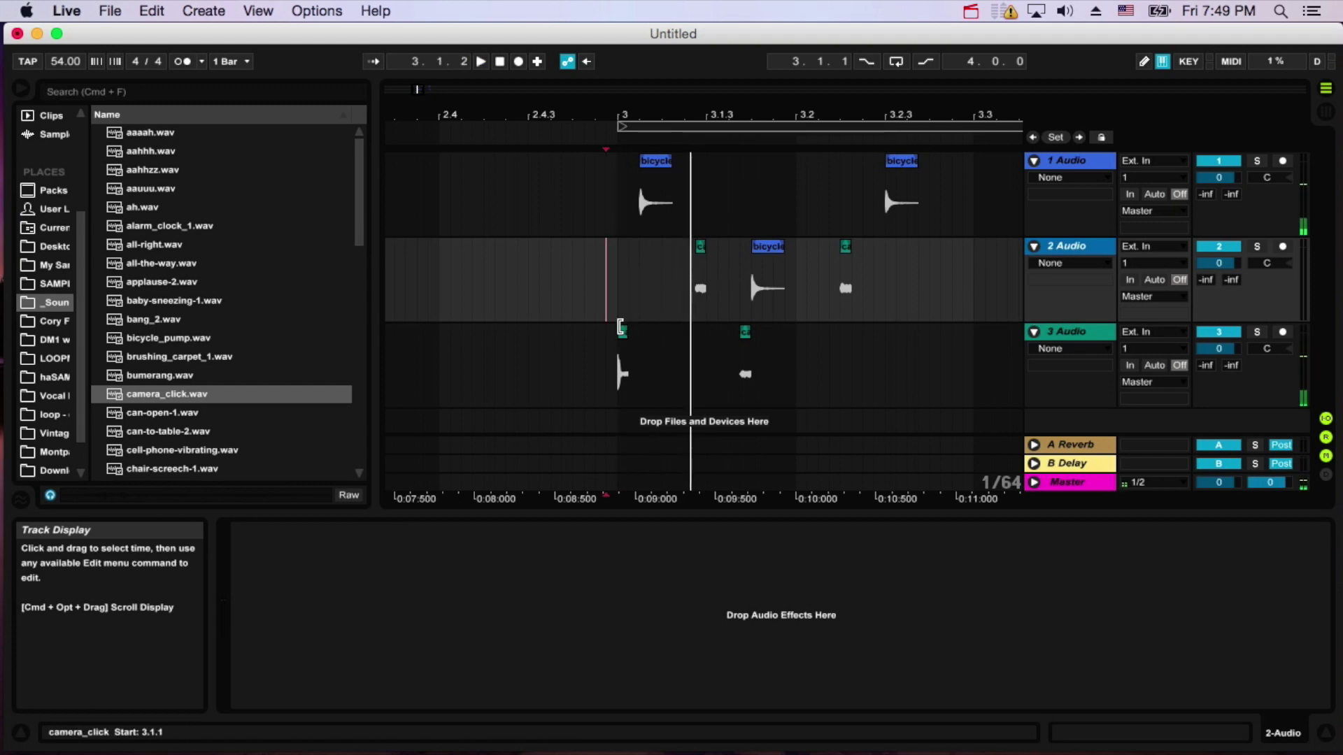
left_click(619, 327)
left_click_drag(619, 115, 812, 334)
left_click(630, 371)
key("super+e")
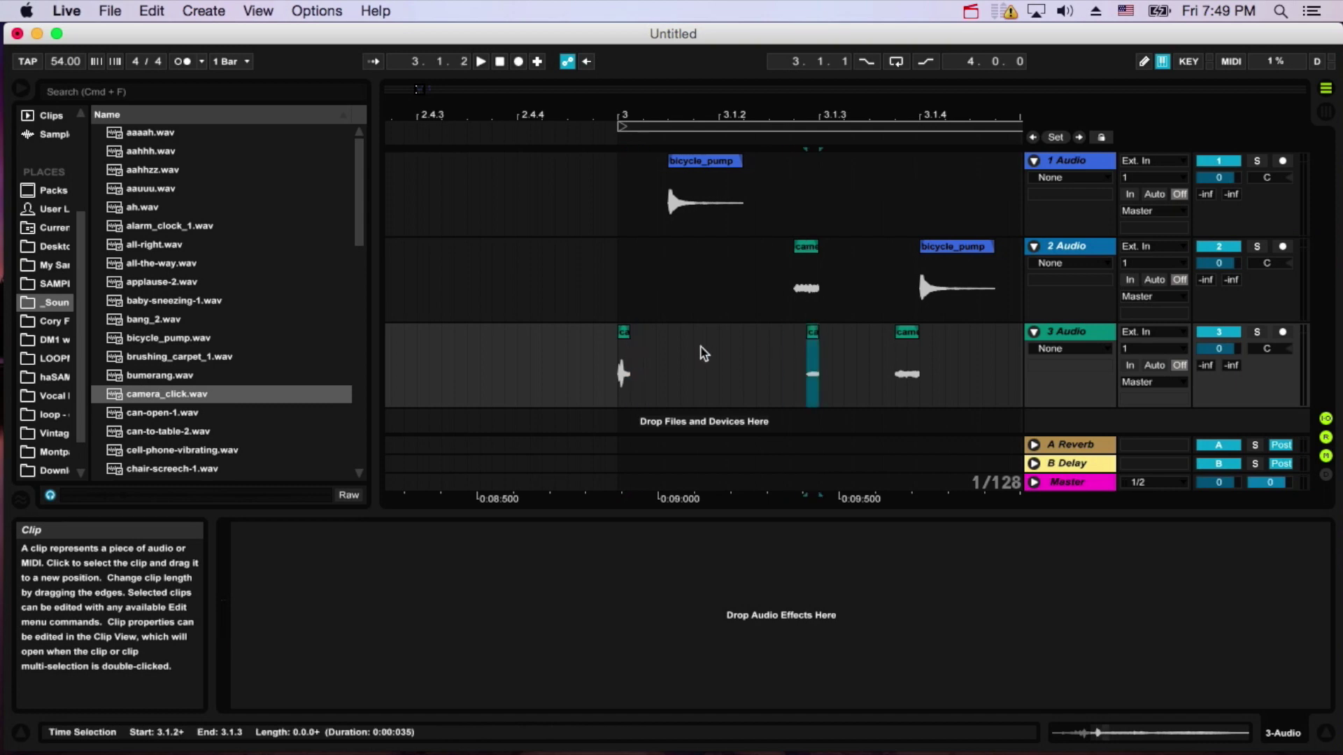
Place a copy of the camera_click piece from 3.1.1 a quarter of the way towards 3.1.2 on 3 Audio and play it.
mouse_move(642, 360)
left_mouse_down()
mouse_move(606, 355)
mouse_move(650, 352)
left_mouse_up()
key("super+d")
left_click(605, 353)
key("space")
key("space")
left_click(605, 354)
key("space")
key("space")
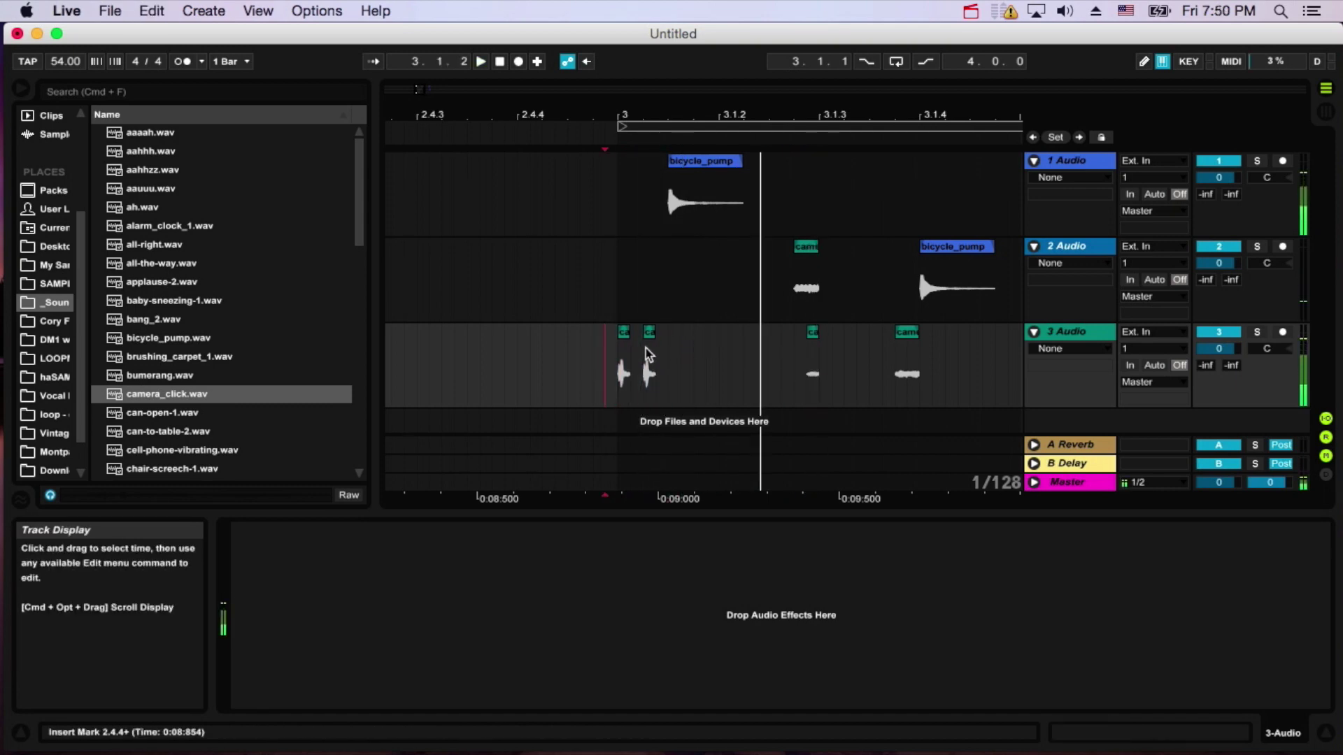
Duplicate the camera_click piece at 3.1.1 directly after itself on 3 Audio and play the three quick hits.
left_click(618, 353)
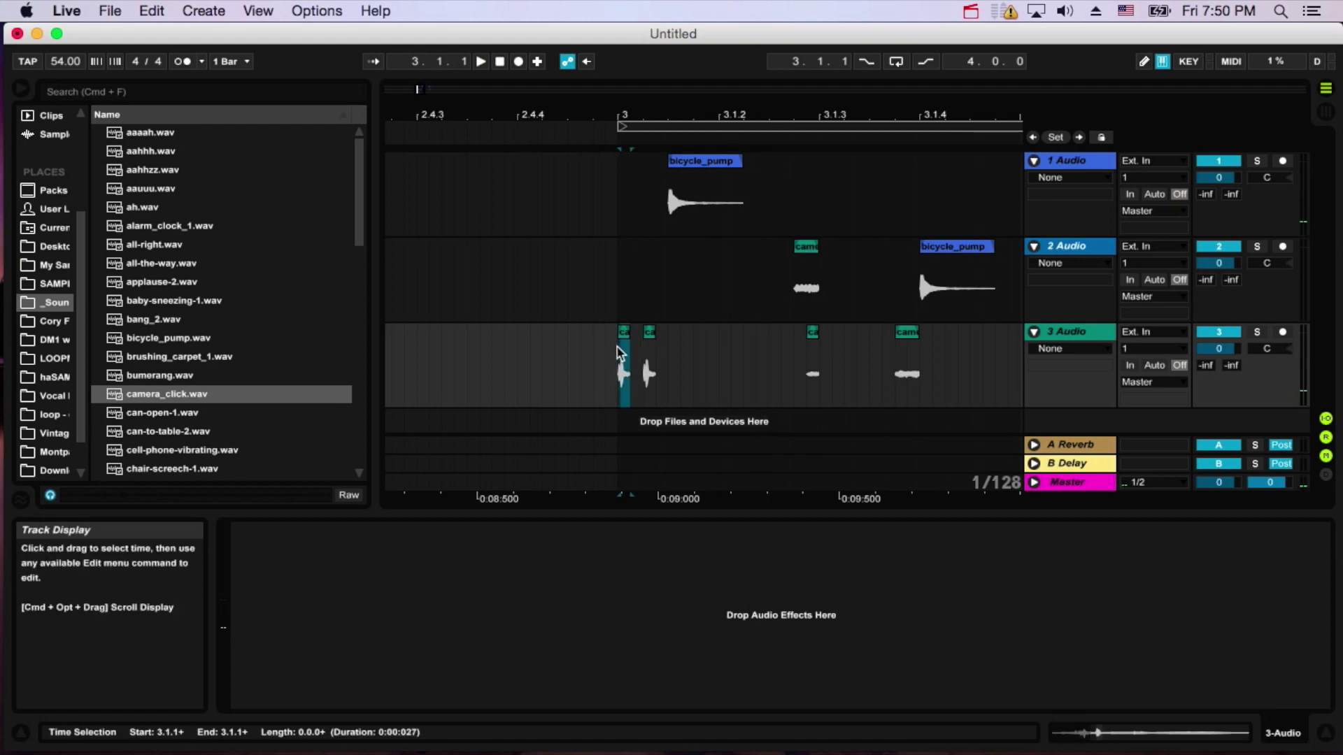
key("super+d")
left_click(605, 354)
key("space")
key("space")
key("space")
key("space")
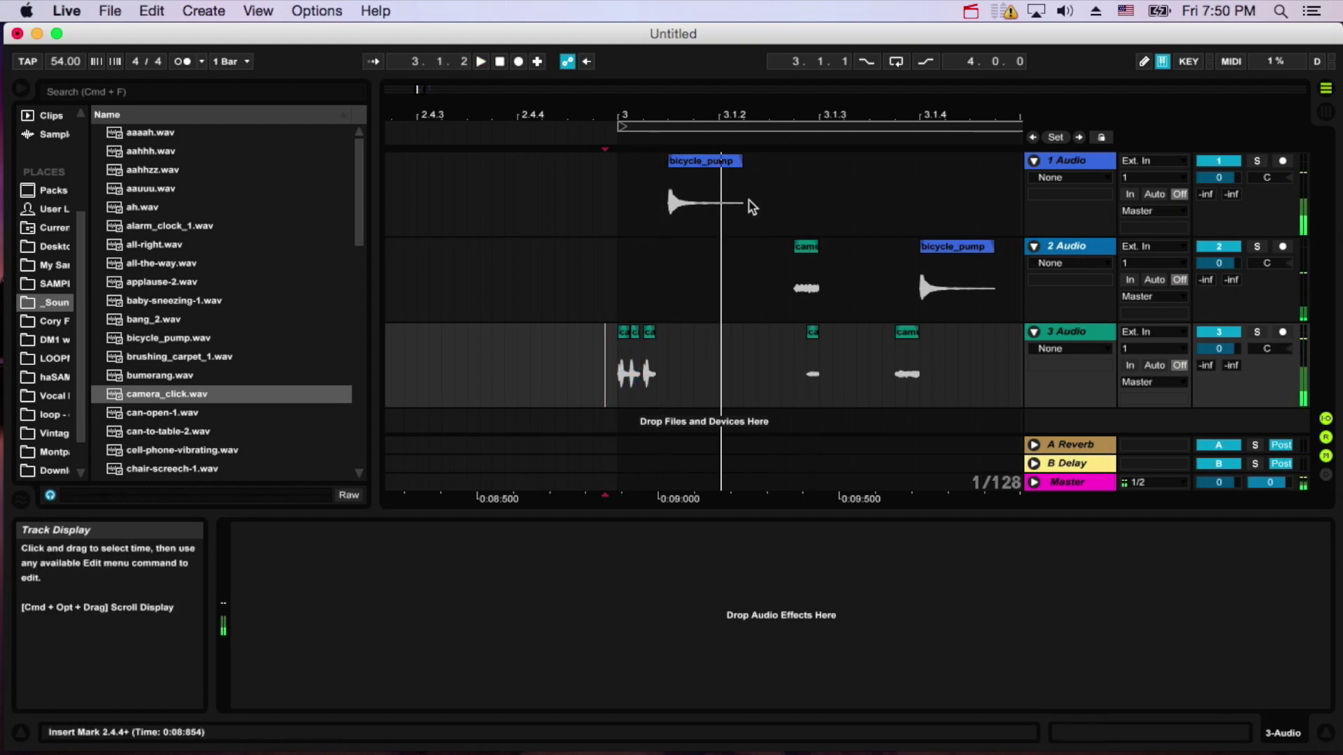
Shorten the first bicycle_pump hit on 1 Audio to end at 3.1.2 and move the first camera_click piece on 2 Audio to 3.1.2.
left_click(631, 276)
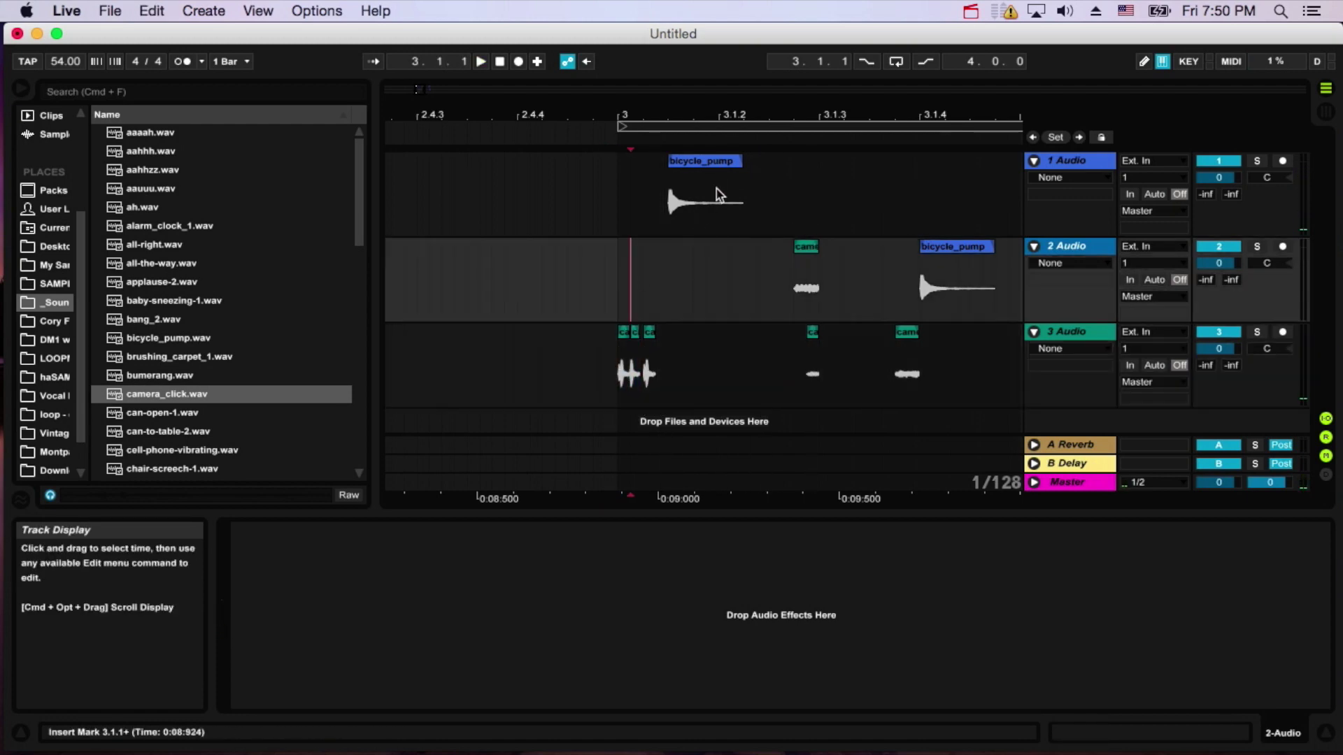
left_click_drag(741, 161, 718, 160)
left_click(618, 257)
key("space")
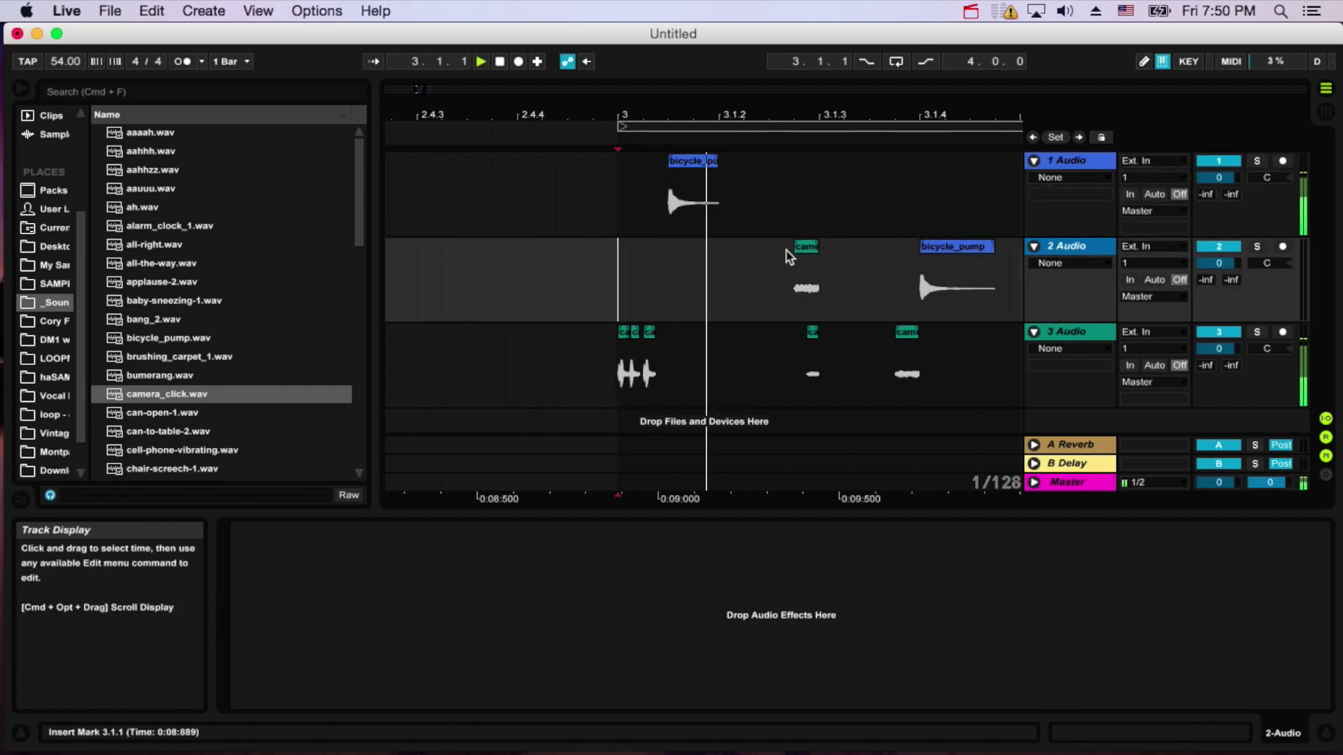
key("space")
left_click_drag(804, 252, 730, 254)
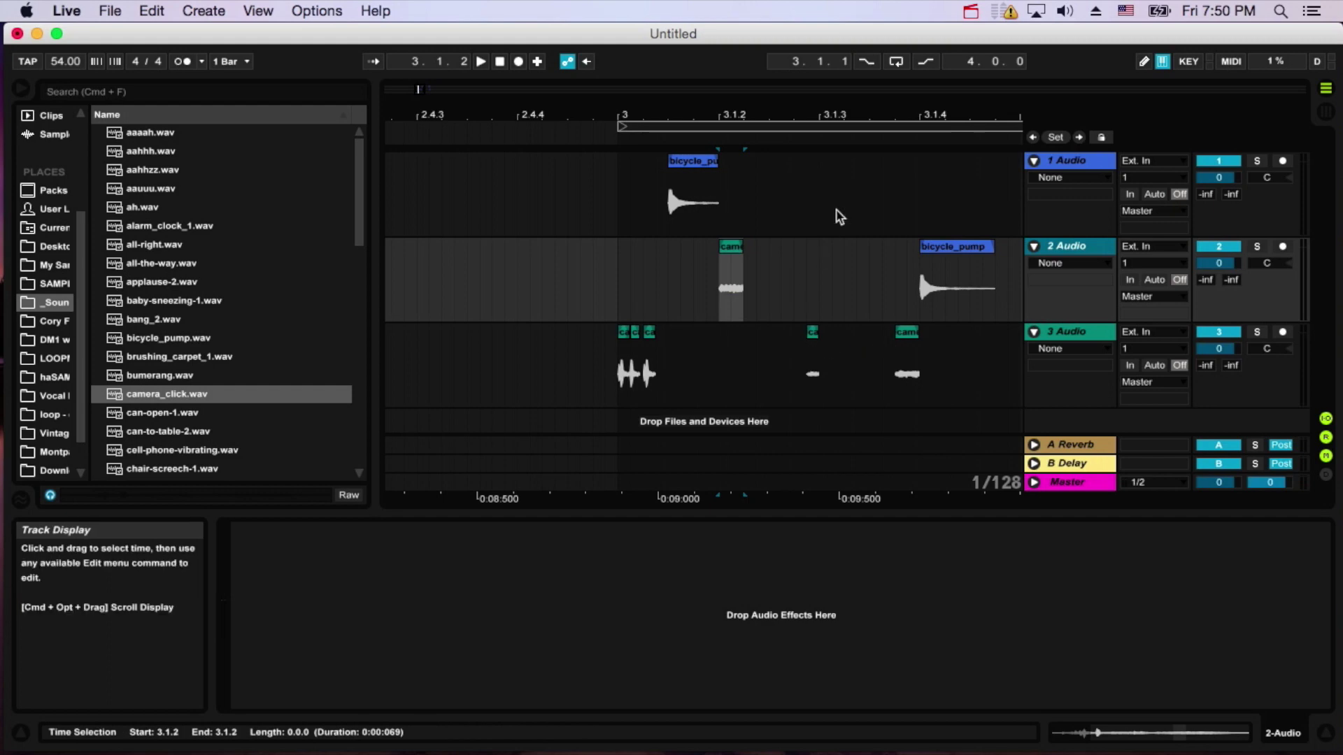
Cut the section from 3.1.2 to 3.3.1 on 2 Audio and 3 Audio and paste it at bar 4.
left_click_drag(839, 114, 839, 74)
left_click(829, 268)
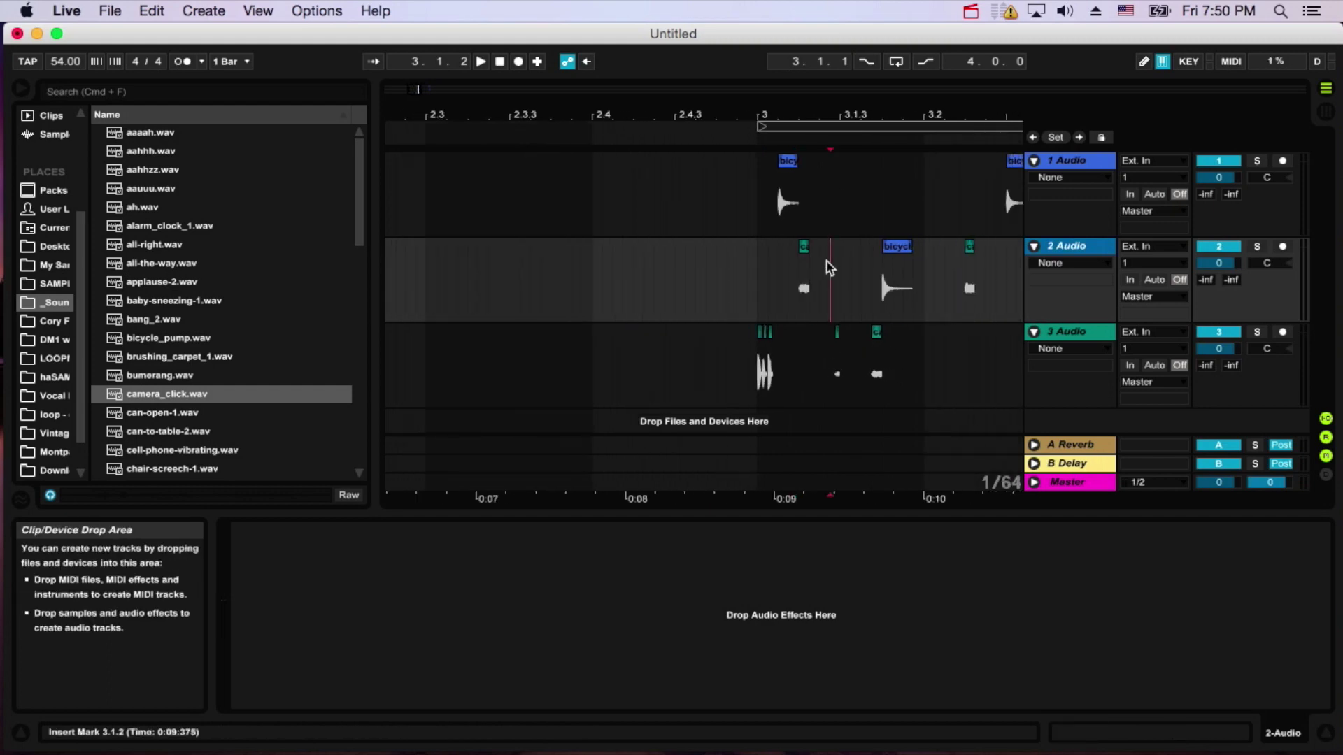
scroll(828, 269, "right", 5)
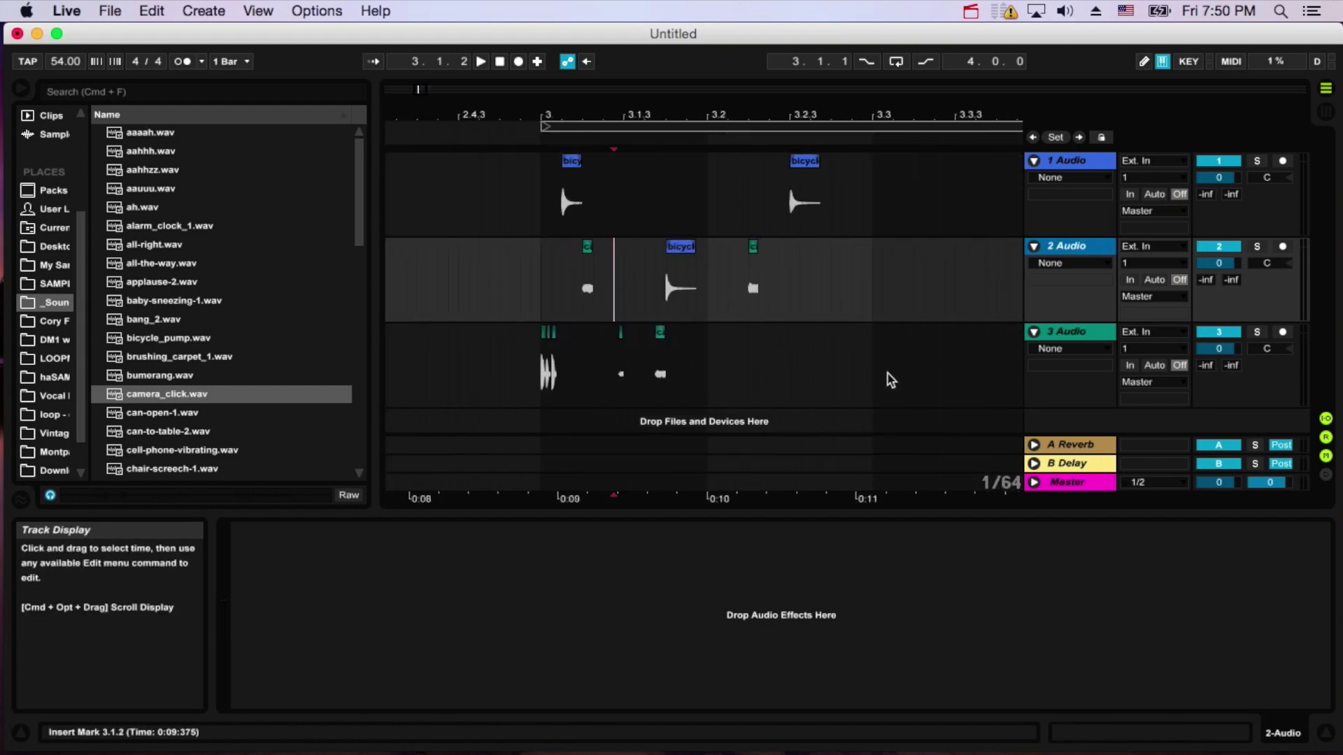
left_click(897, 381, "shift")
scroll(870, 319, "right", 7)
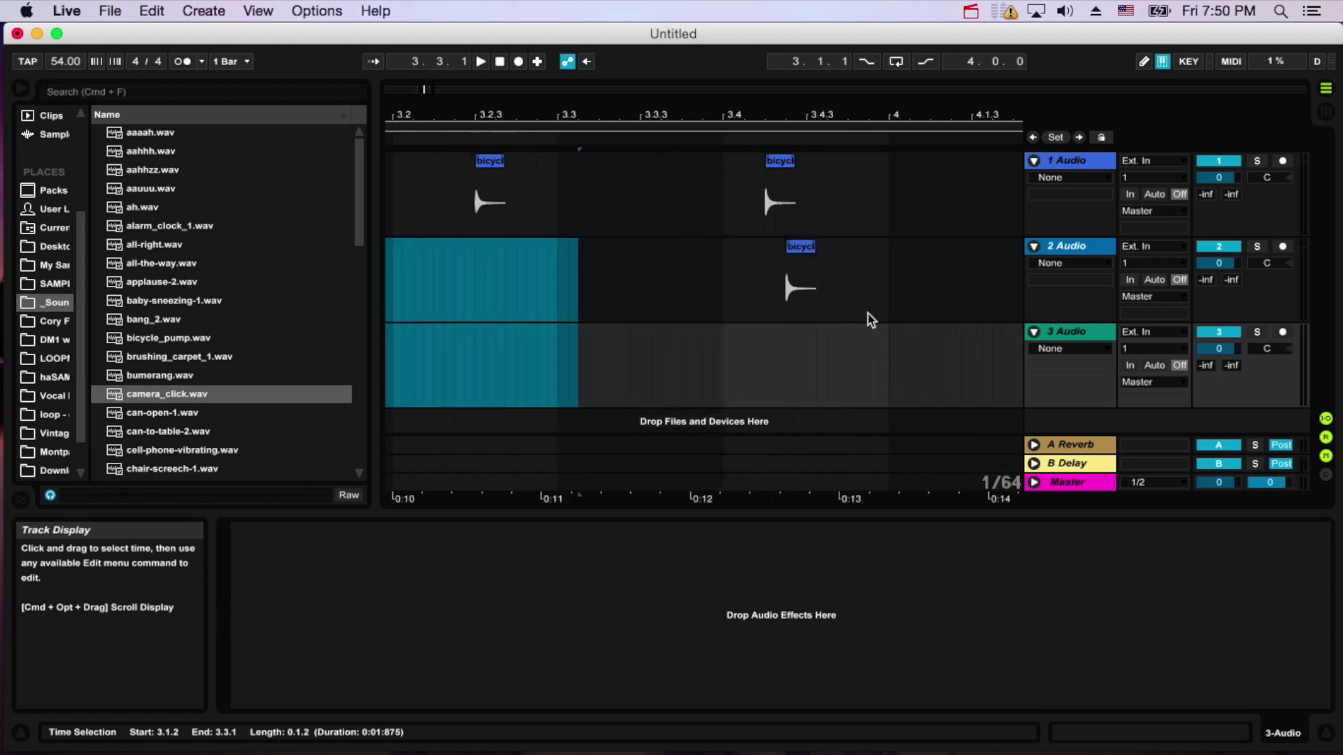
left_click(891, 261)
key("super+v")
scroll(676, 289, "left", 8)
Cut the bicycle_pump hit at 3.2.3 on 1 Audio, paste it at 3.4.4, and play from 3.4.1.
left_click(885, 183)
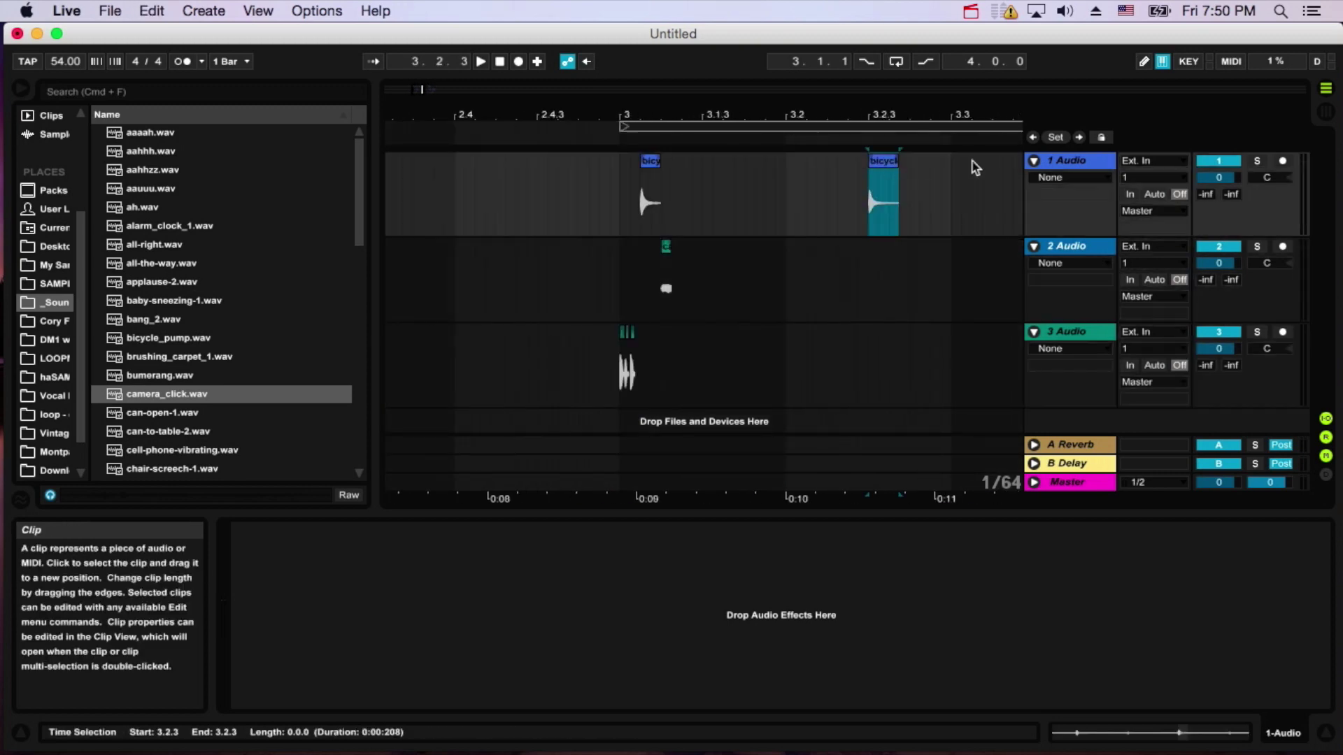
scroll(878, 185, "right", 9)
left_click(879, 184)
key("super+v")
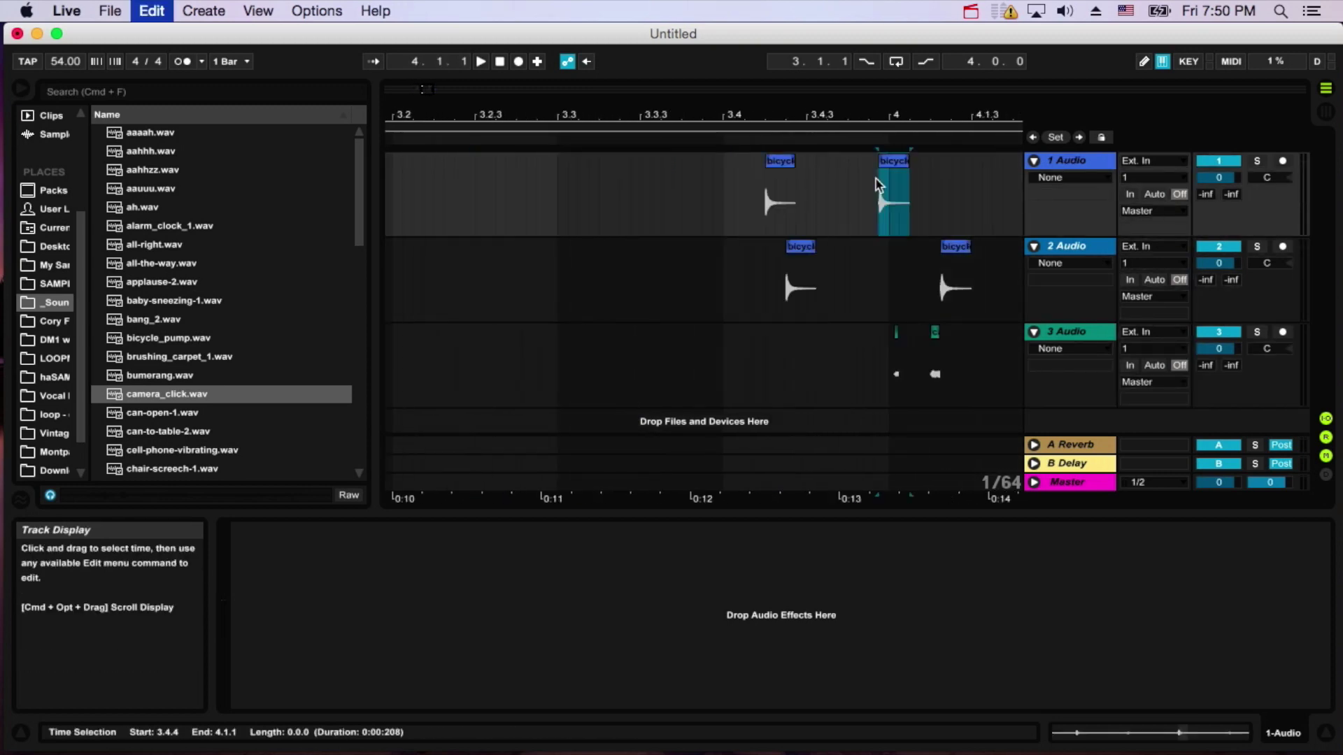
scroll(758, 218, "left", 4)
scroll(764, 232, "right", 2)
left_click(852, 274)
key("space")
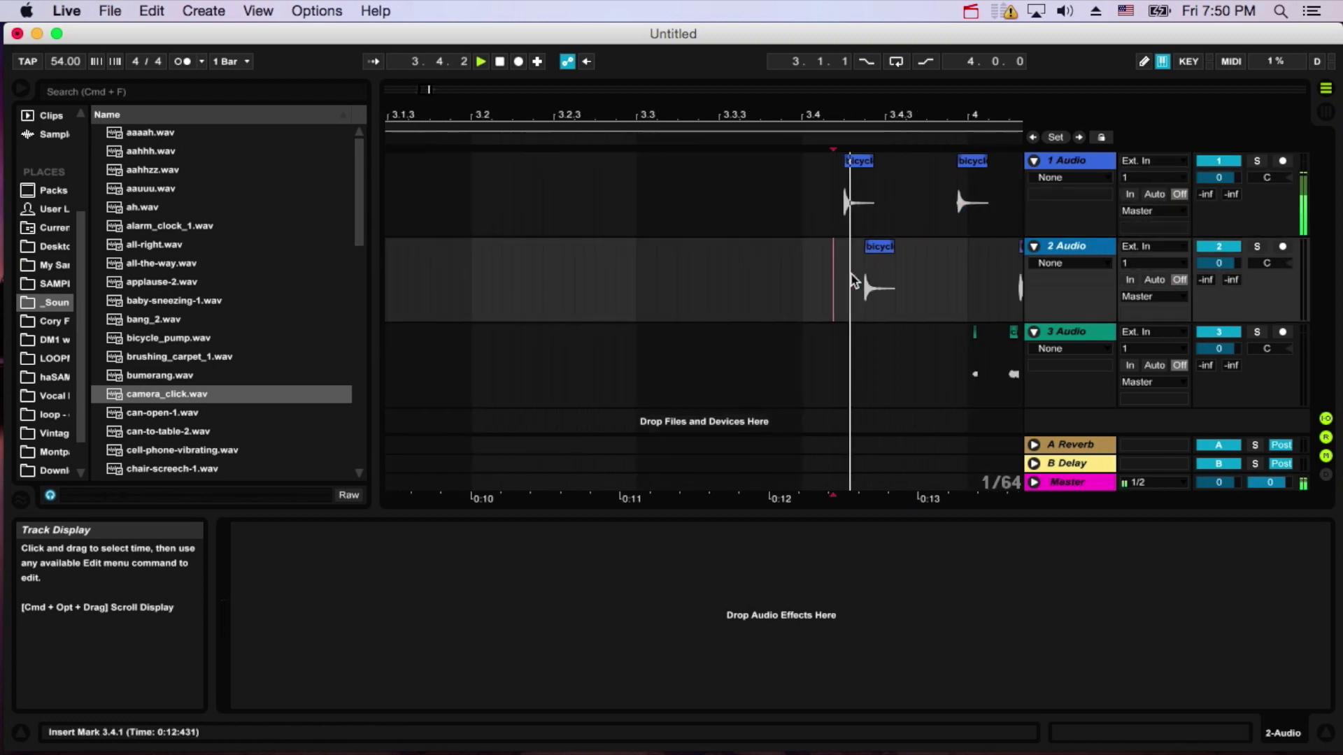
key("space")
Add the Reverb audio effect to 2 Audio.
scroll(846, 279, "left", 12)
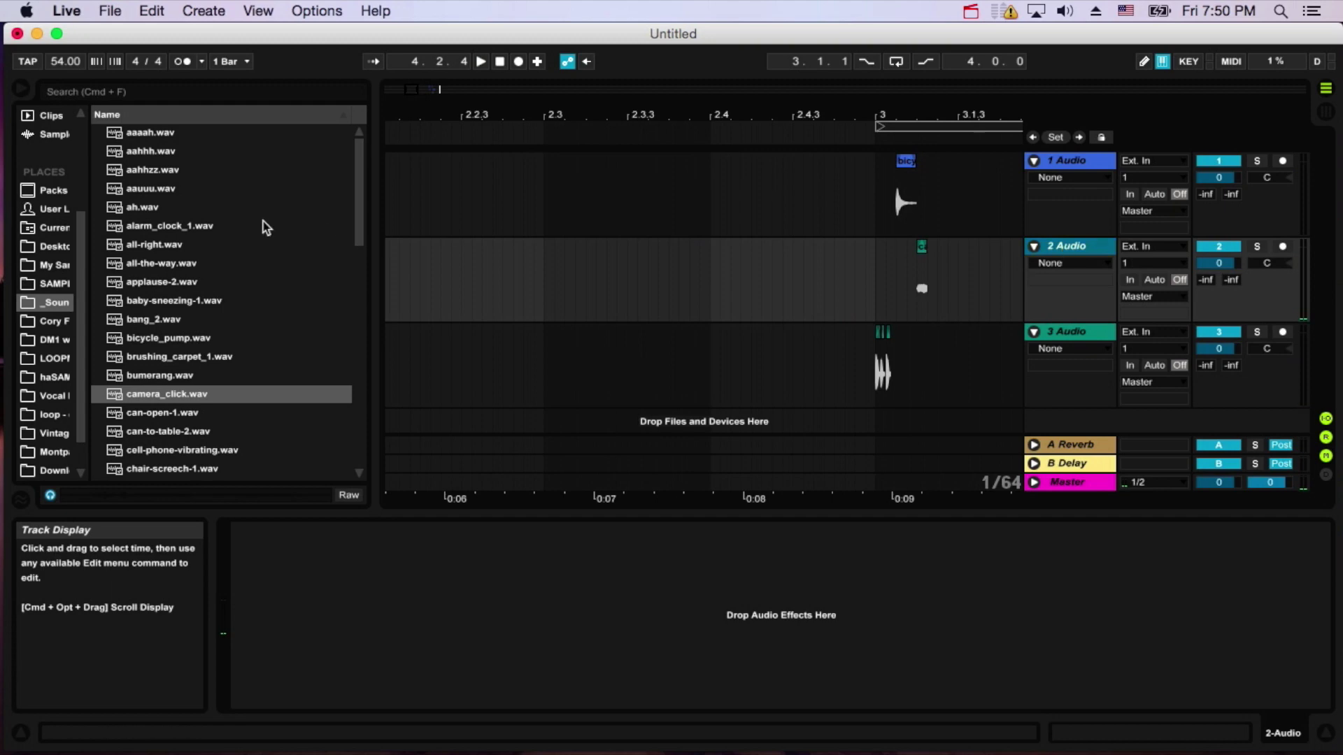
left_click_drag(87, 212, 101, 209)
scroll(82, 204, "up", 5)
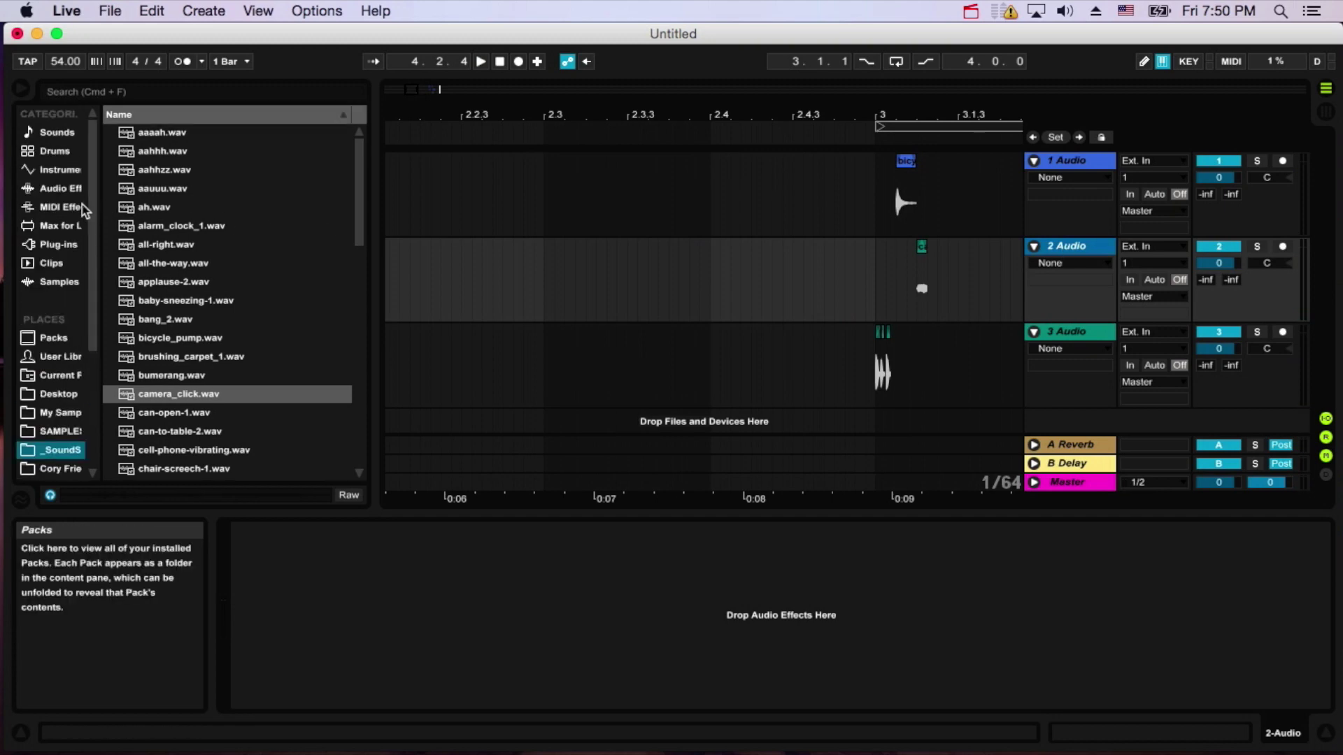
left_click(61, 188)
scroll(173, 234, "down", 6)
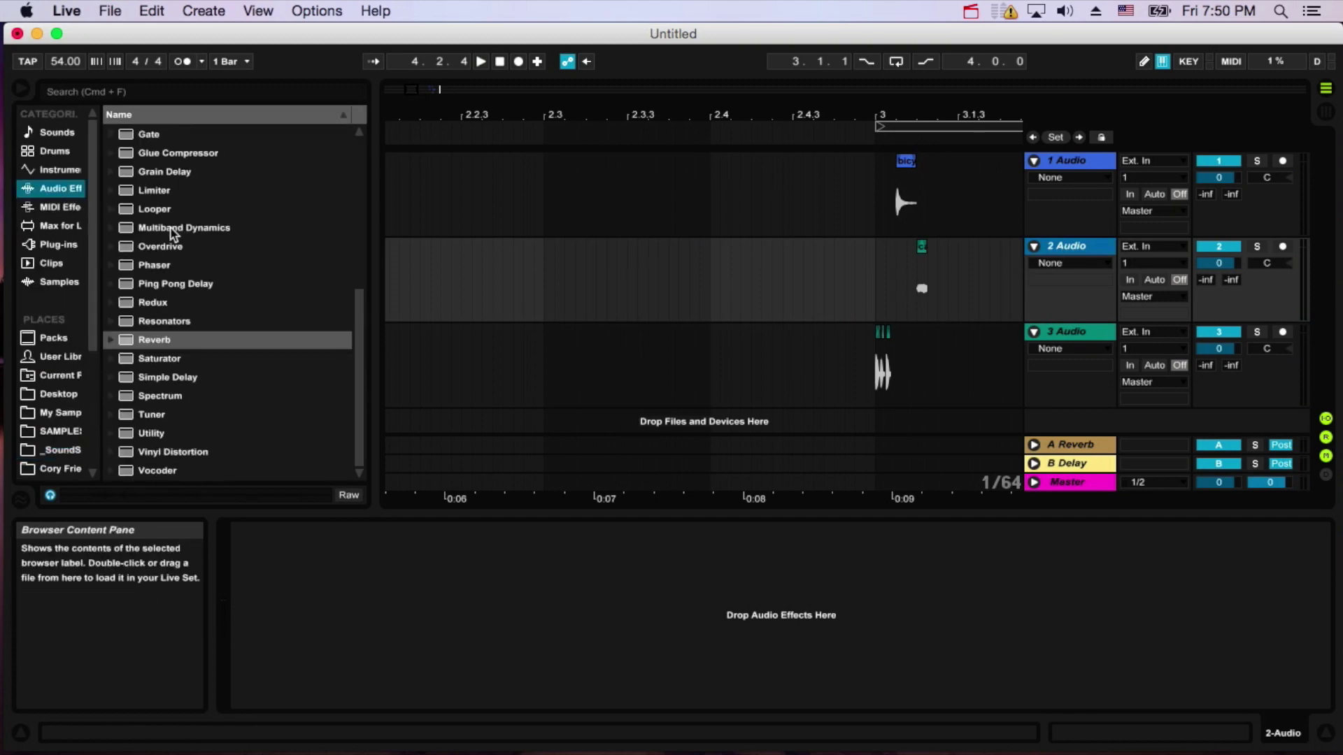
left_click(182, 340)
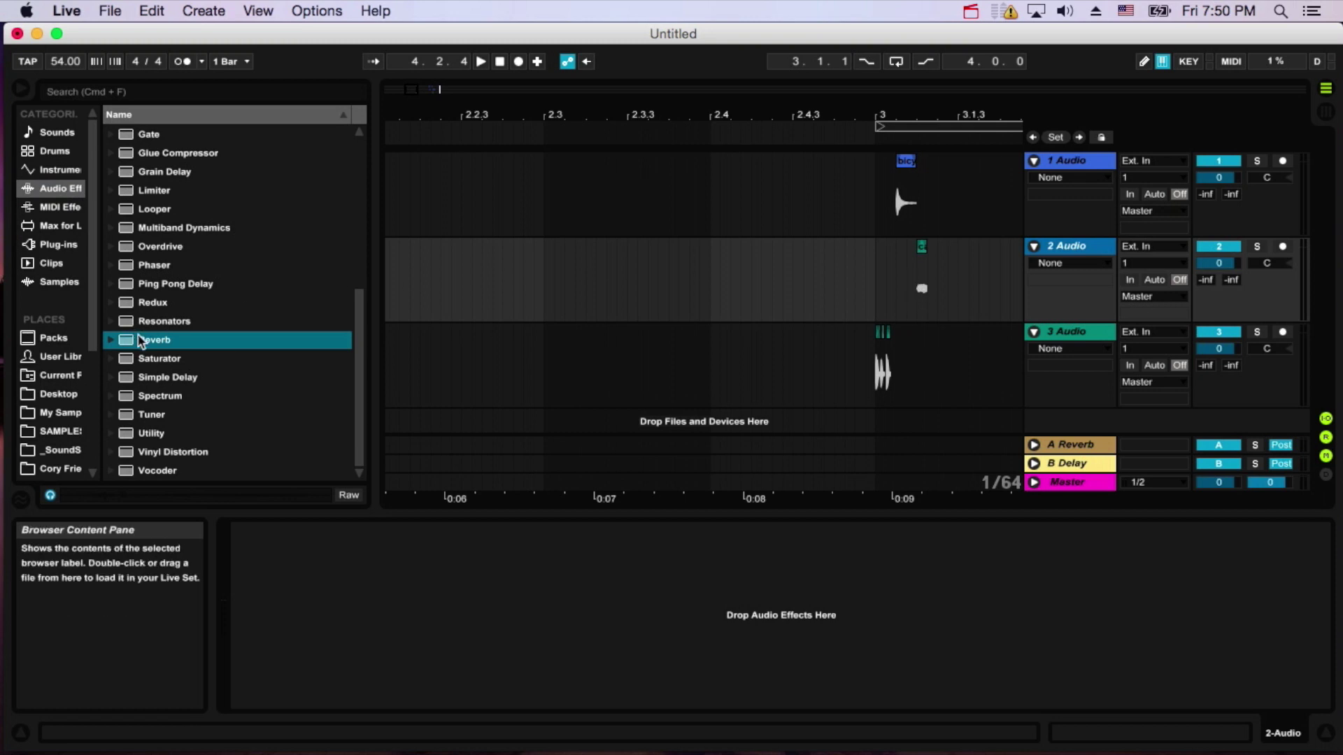
left_click_drag(844, 329, 968, 306)
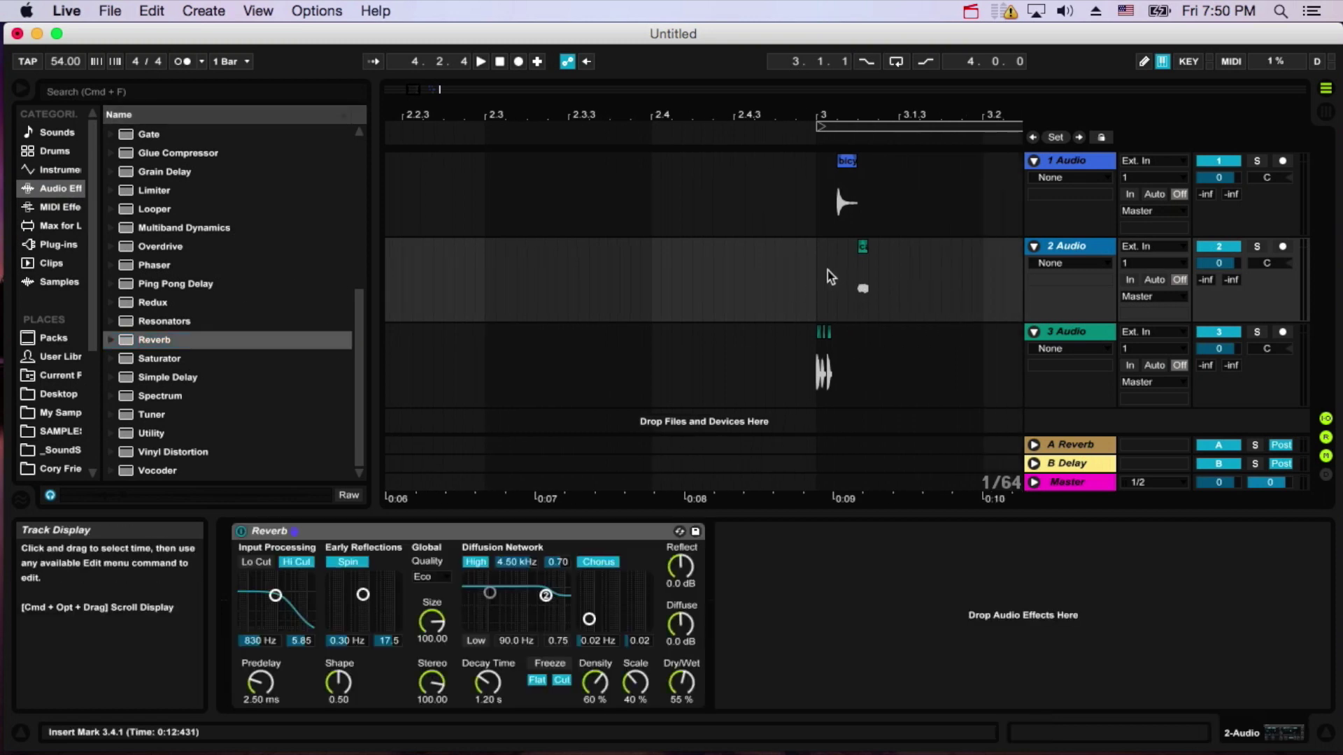
Set the Reverb on 2 Audio to a decay time of 5.41 s and a dry/wet mix of 67% while playing the pattern.
left_click(849, 271)
key("space")
key("space")
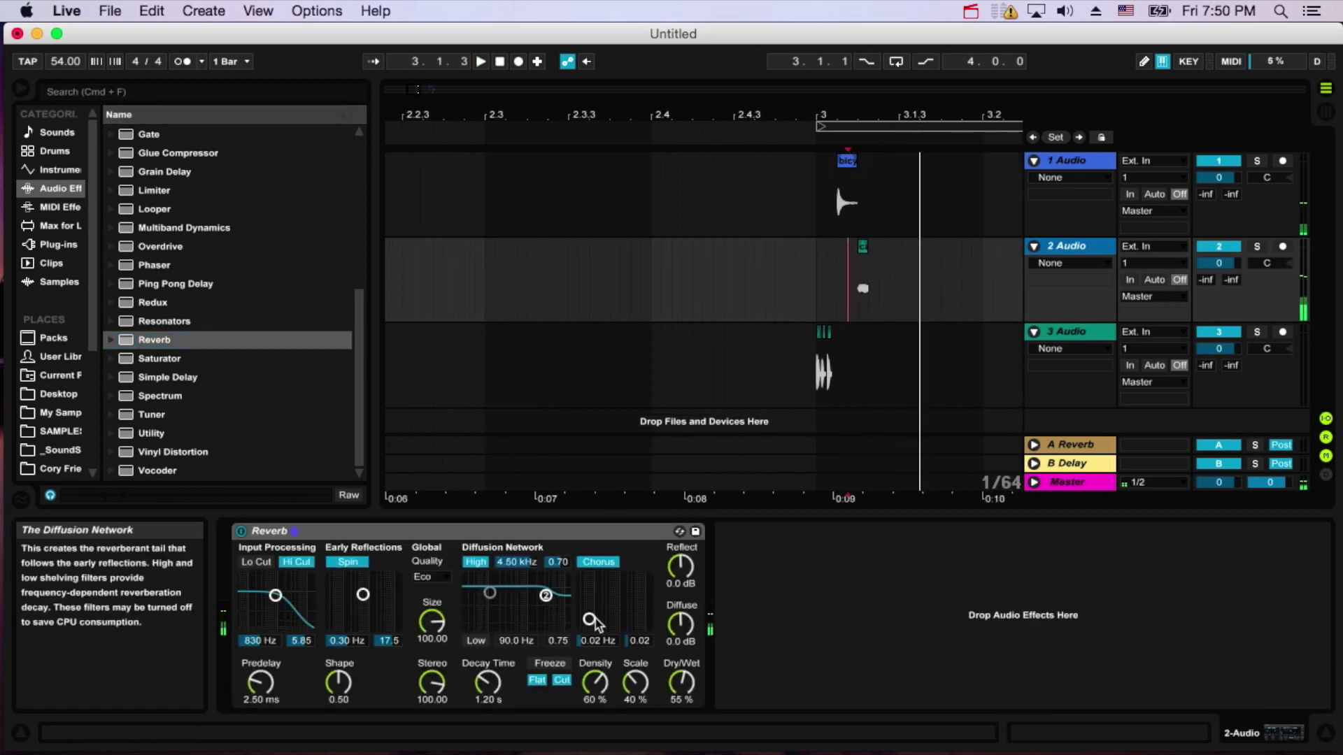
mouse_move(487, 683)
left_mouse_down()
mouse_move(487, 654)
mouse_move(488, 677)
left_mouse_up()
key("space")
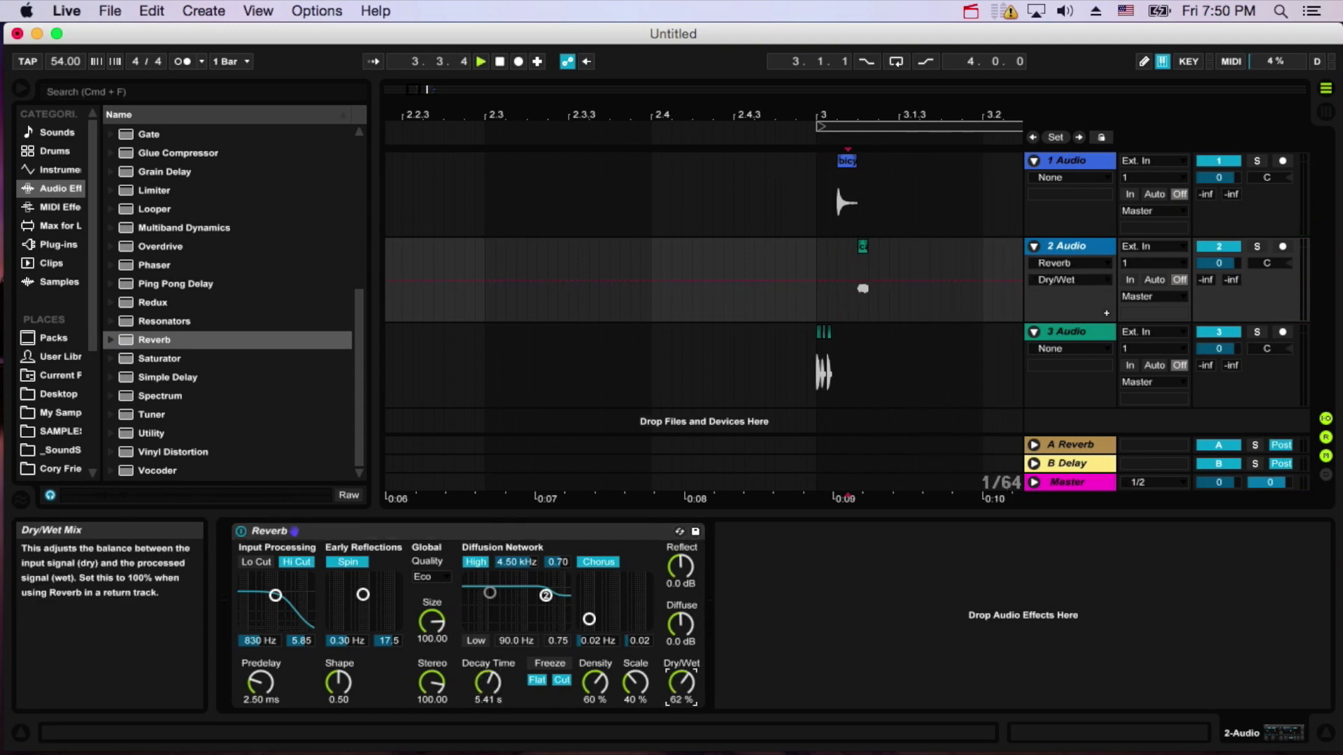
left_click_drag(682, 683, 681, 678)
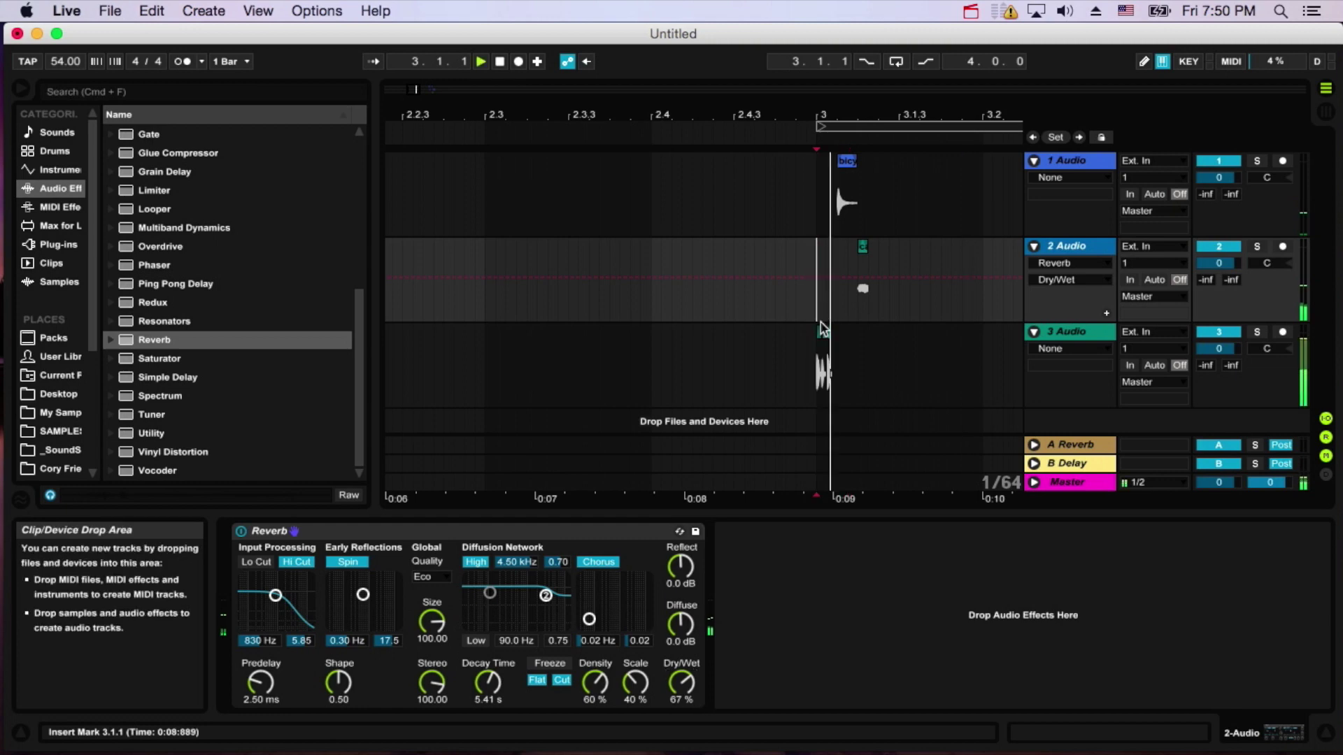
Move the camera_click piece on 2 Audio to start together with the first bicycle_pump hit and play the pattern.
scroll(681, 216, "right", 2)
key("space")
left_click_drag(652, 114, 647, 249)
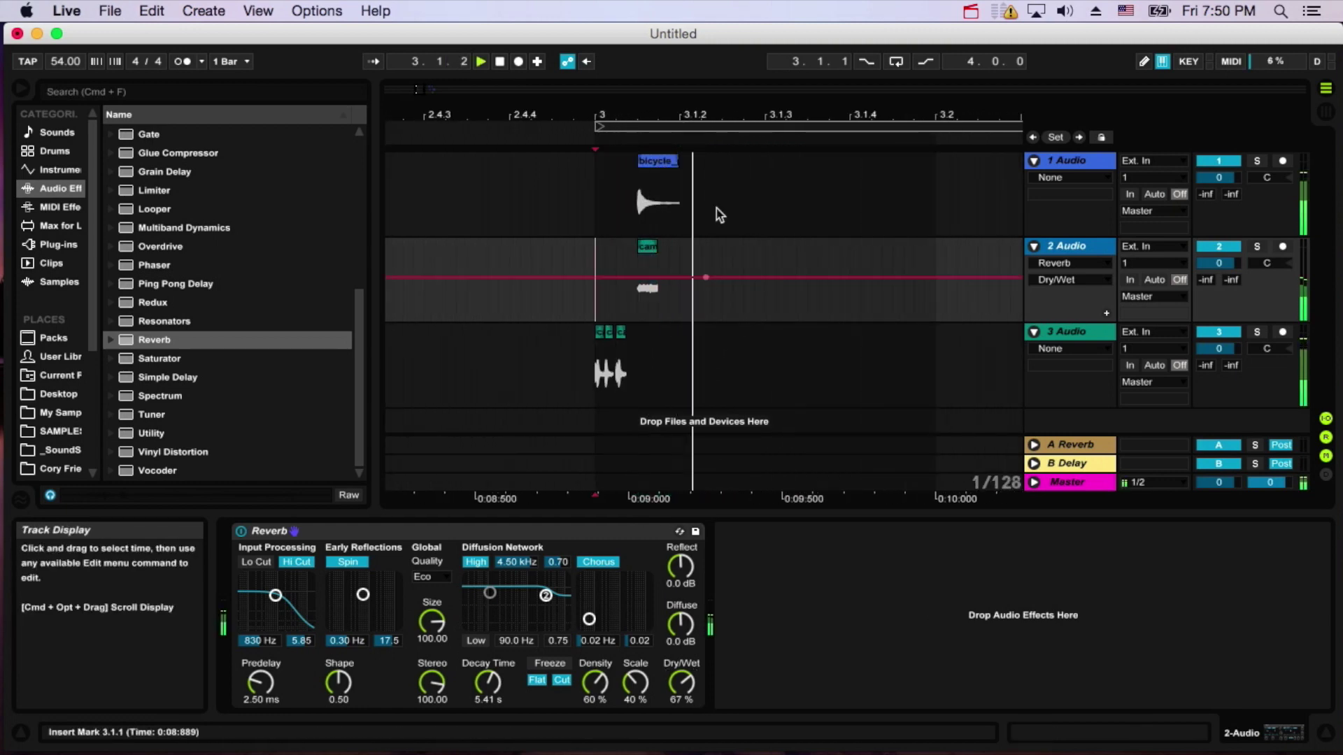
left_click(747, 118)
left_click_drag(748, 118, 510, 134)
key("space")
Play the pattern around bar 3 and move the camera_click piece on 2 Audio to midway between 3.1.3 and 3.1.4.
left_click(476, 275)
key("space")
left_click(470, 276)
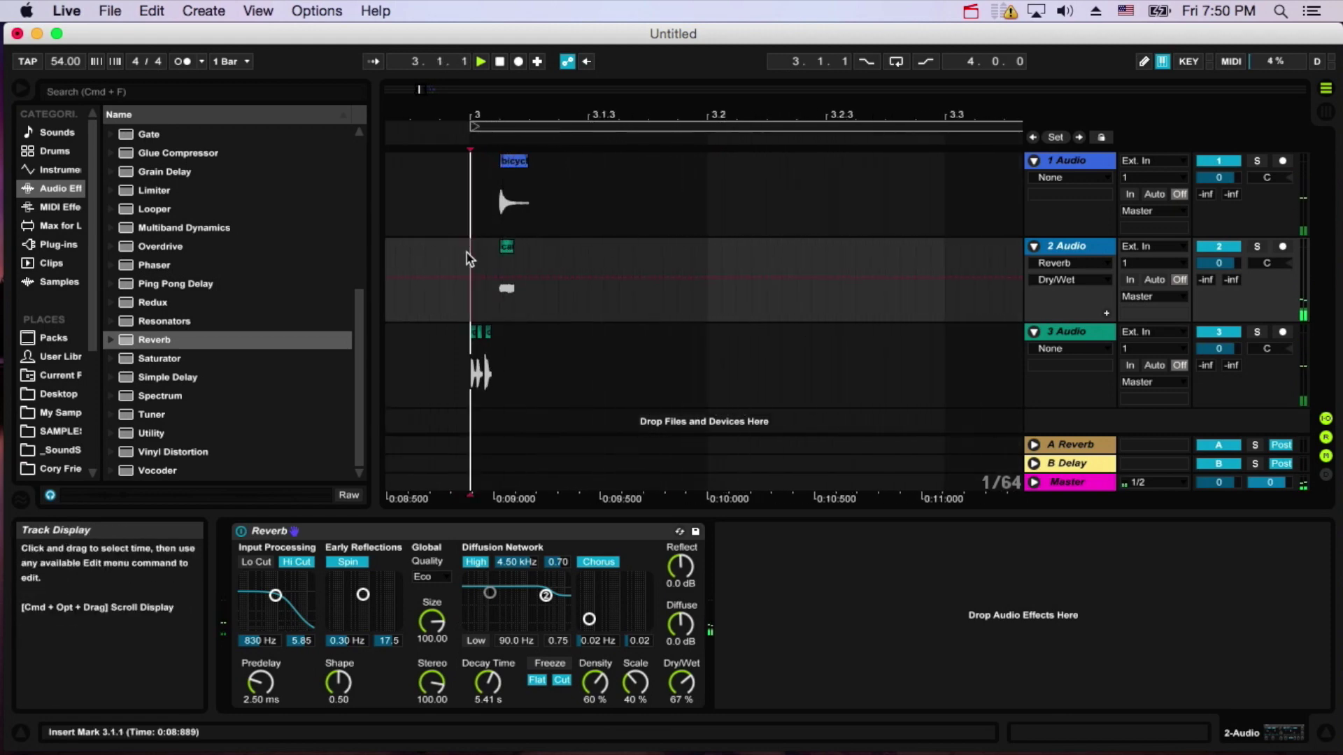
left_click(455, 276)
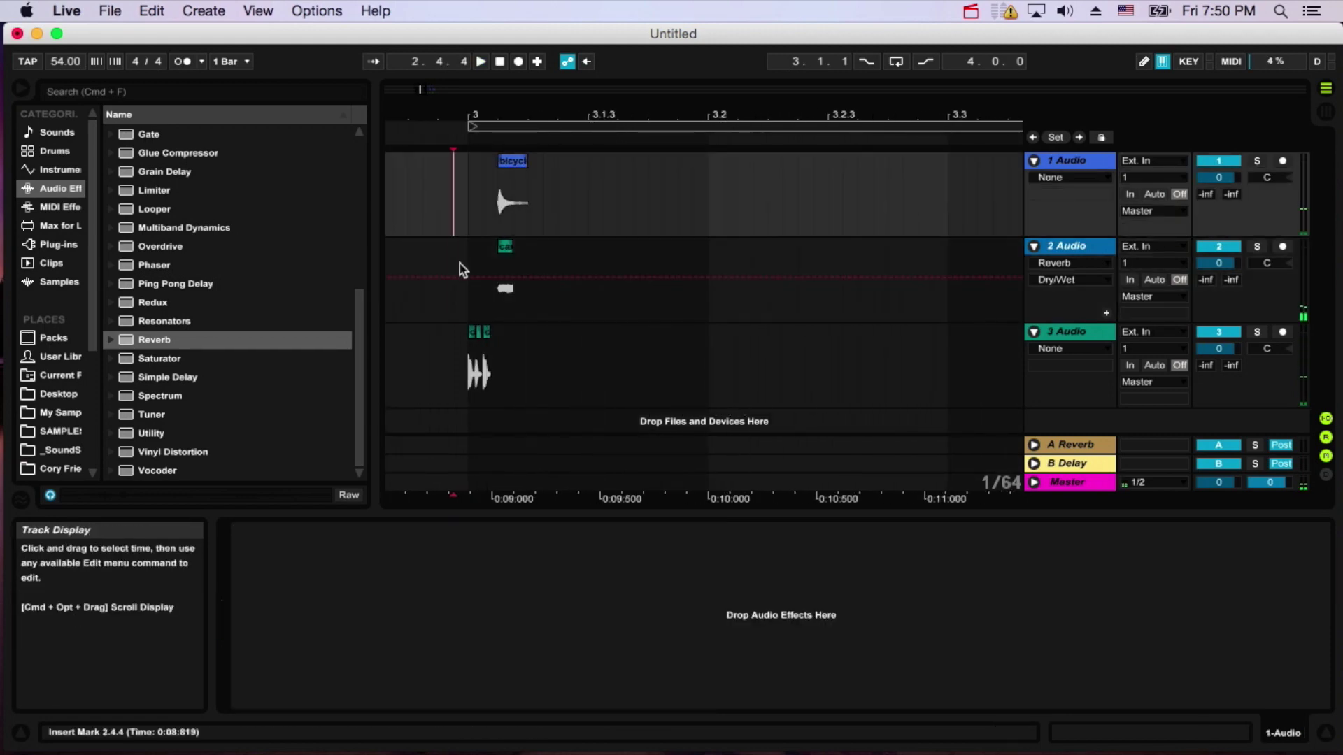
key("space")
left_click_drag(505, 247, 626, 248)
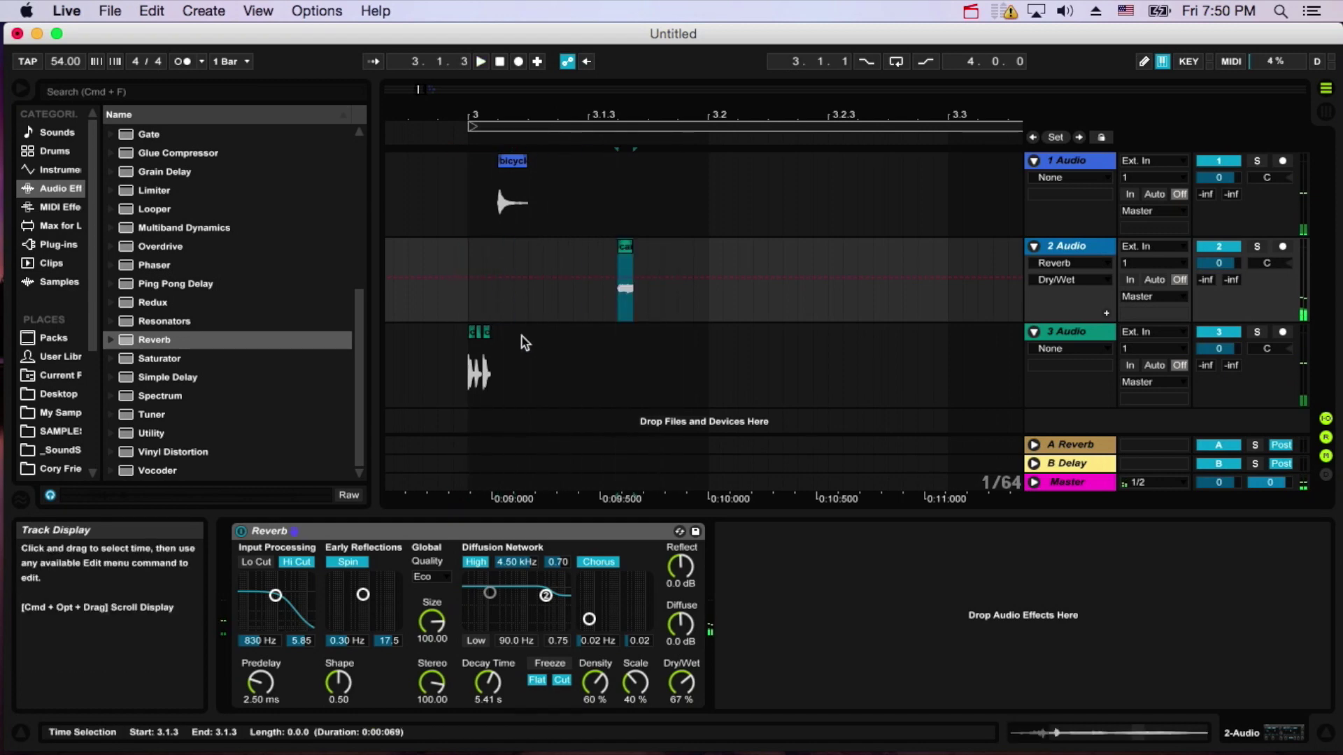
Insert a new audio track below 3 Audio and move the middle of the three camera_click hits straight down onto it.
scroll(525, 341, "left", 3)
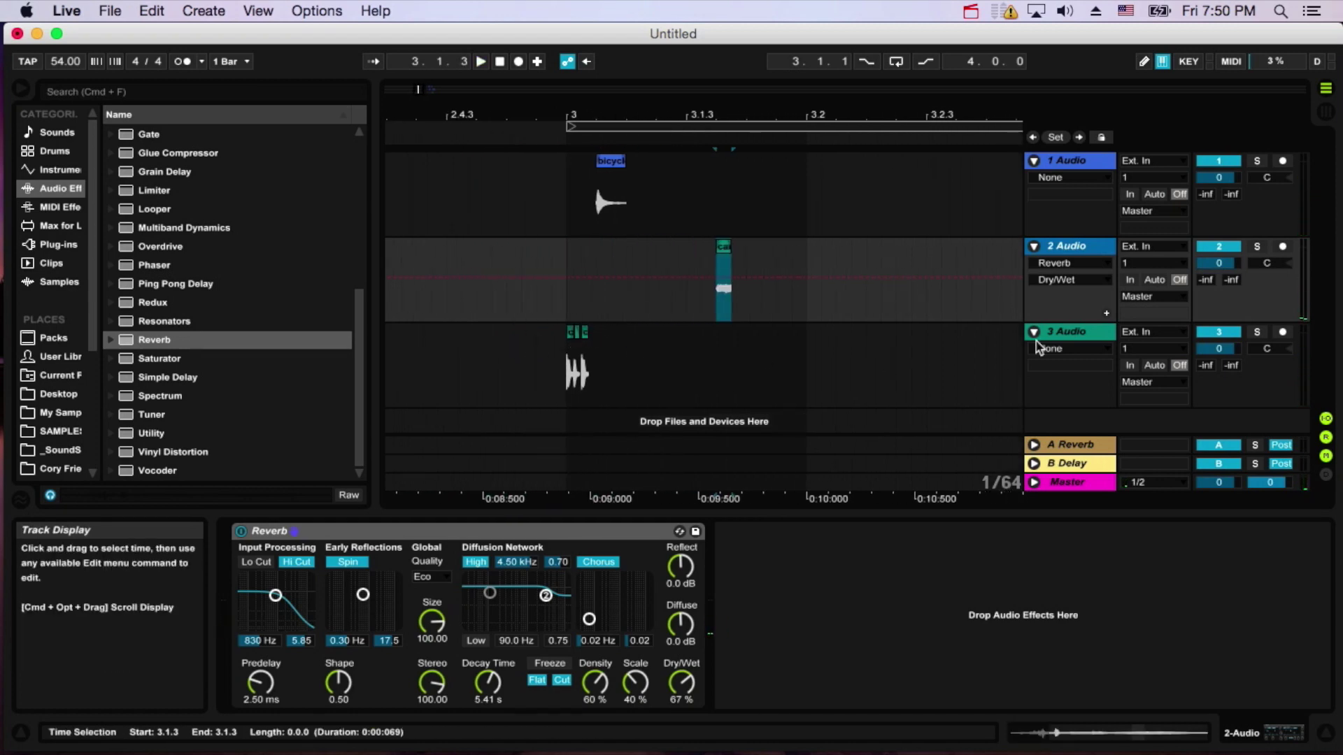
left_click(1066, 332)
key("super+t")
left_click(578, 277)
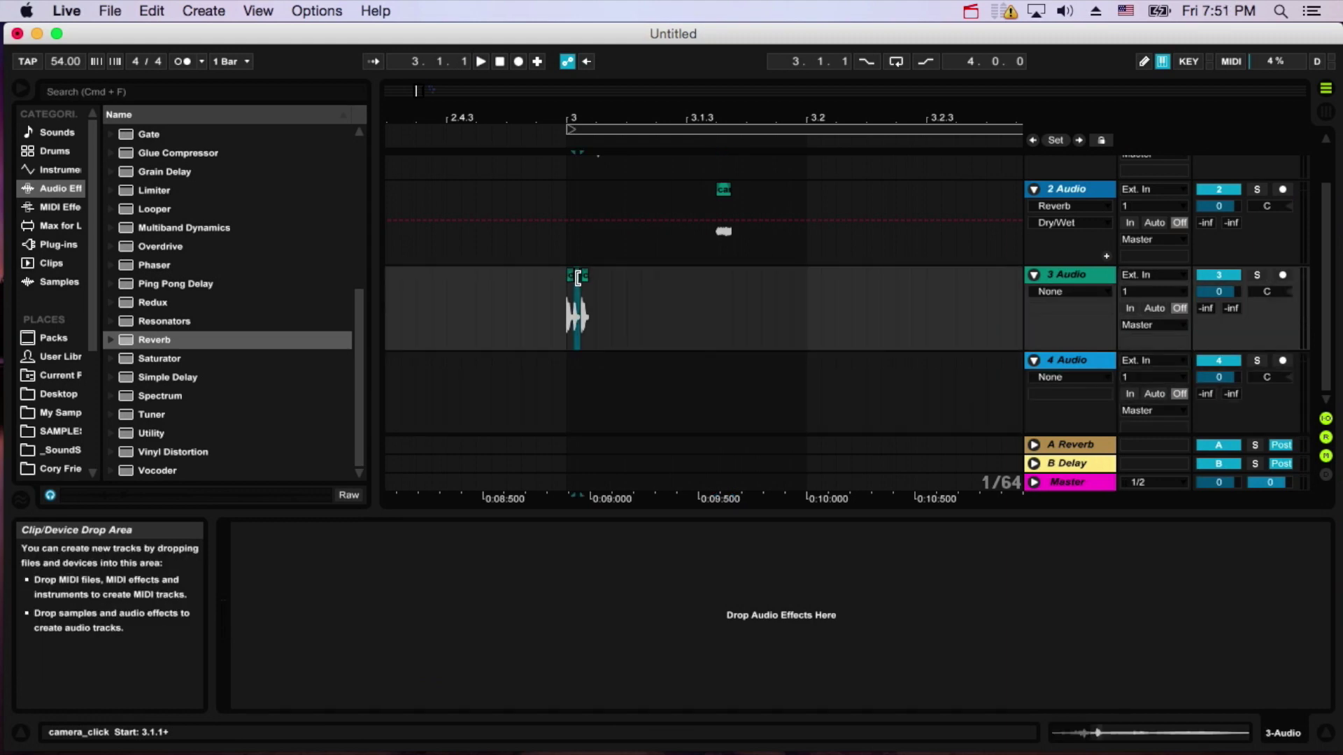
left_click_drag(580, 119, 579, 312)
left_click_drag(581, 360, 585, 355)
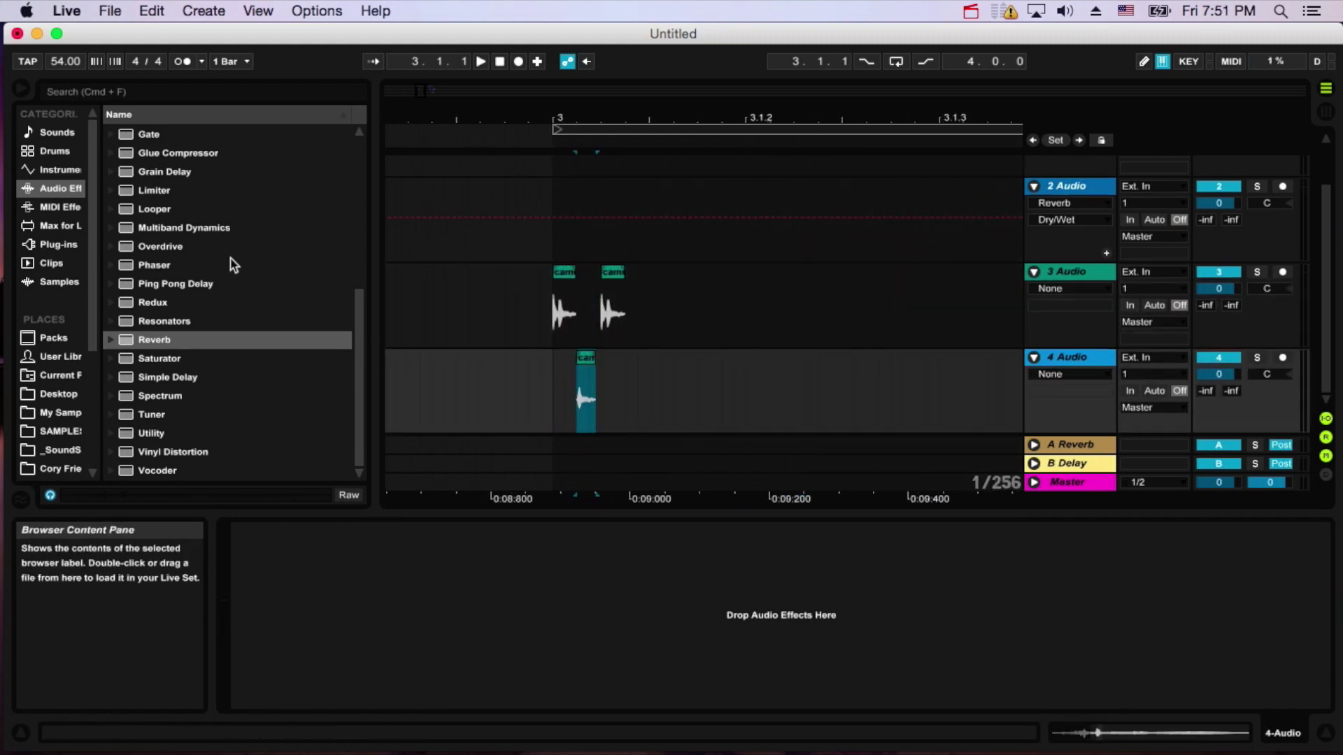
Add an Auto Filter to 4 Audio and set it to high-pass at 1.46 kHz with 27% resonance.
scroll(153, 205, "up", 5)
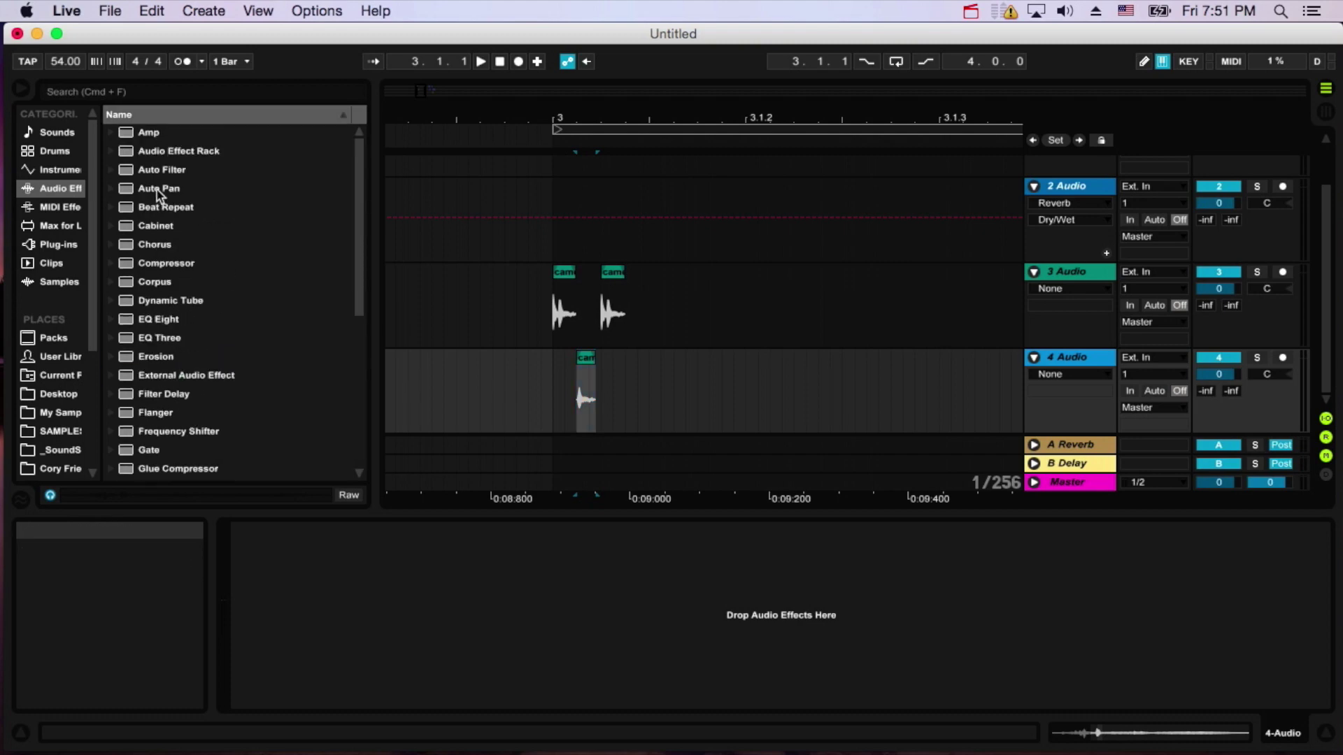
left_click_drag(158, 170, 342, 302)
left_click_drag(515, 384, 515, 384)
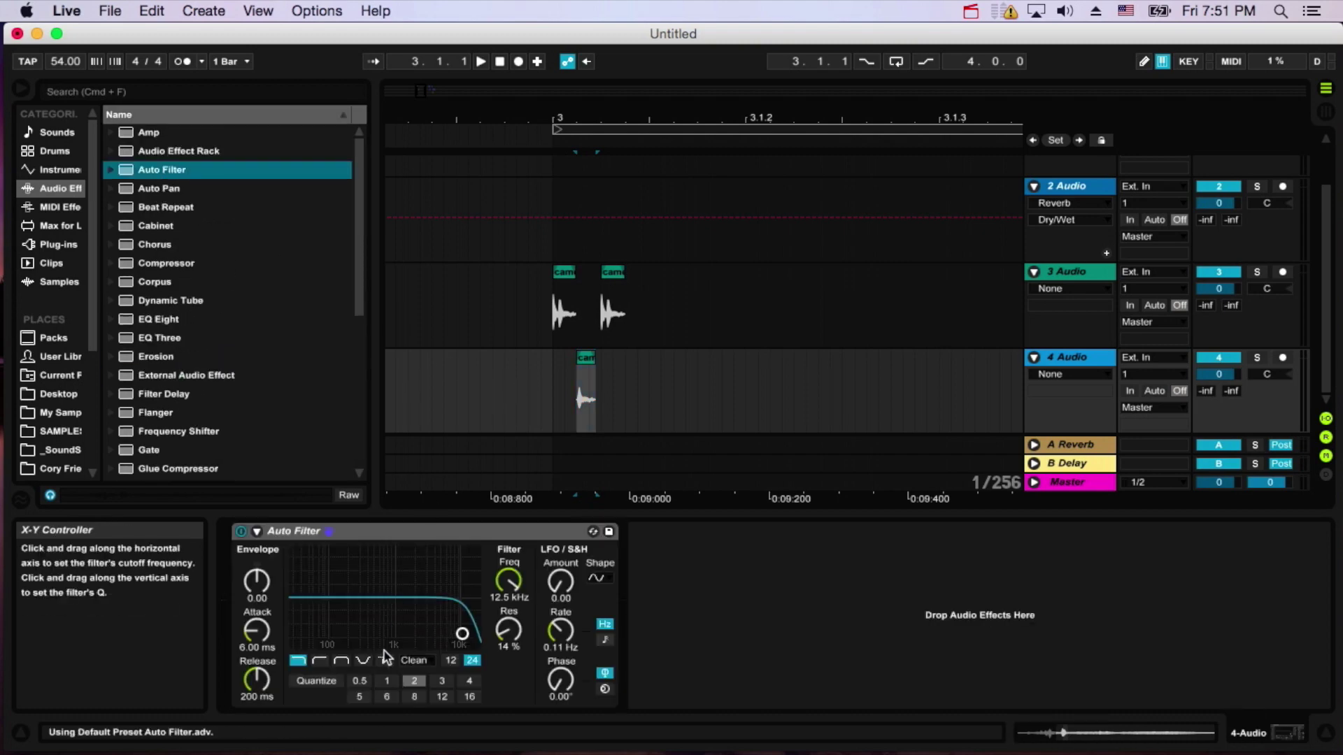
left_click(320, 660)
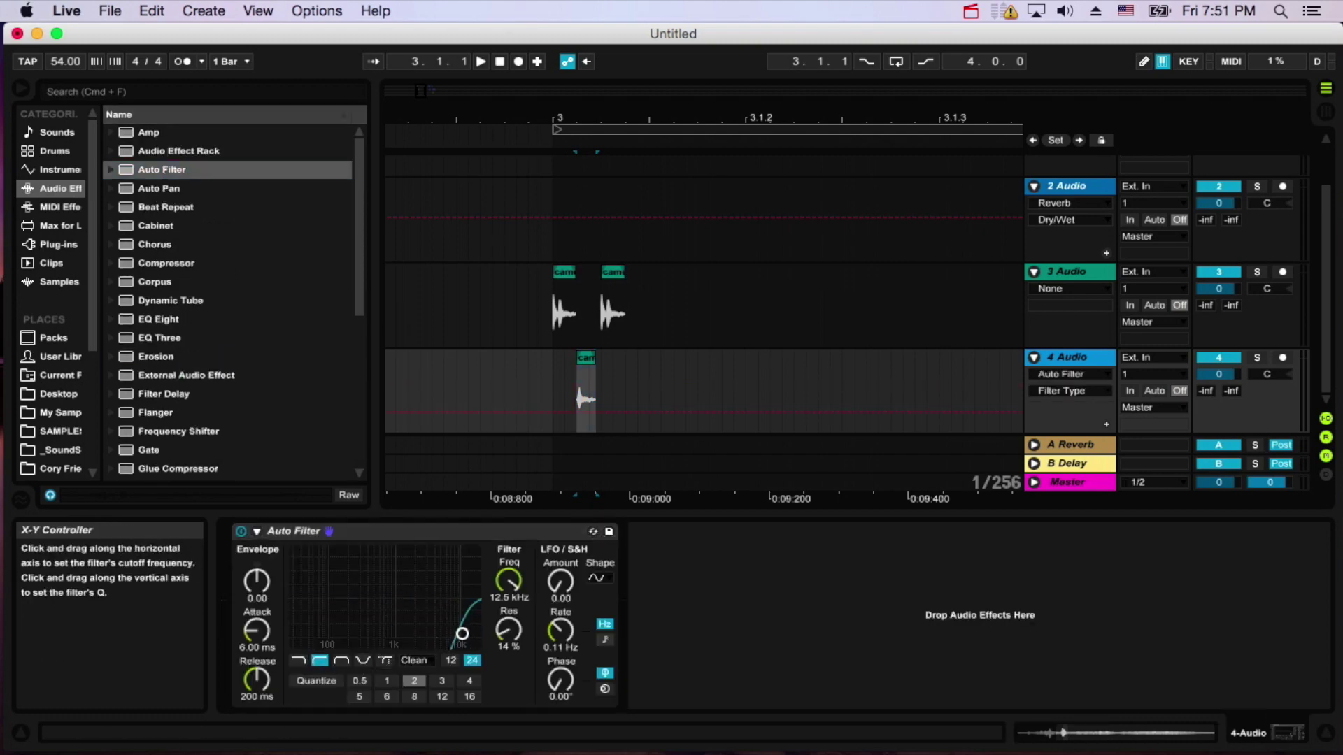
left_click_drag(406, 623, 405, 624)
Play the pattern from bar 3 and check the filtered camera_click hit against the clips on the other tracks.
left_click(551, 389)
key("space")
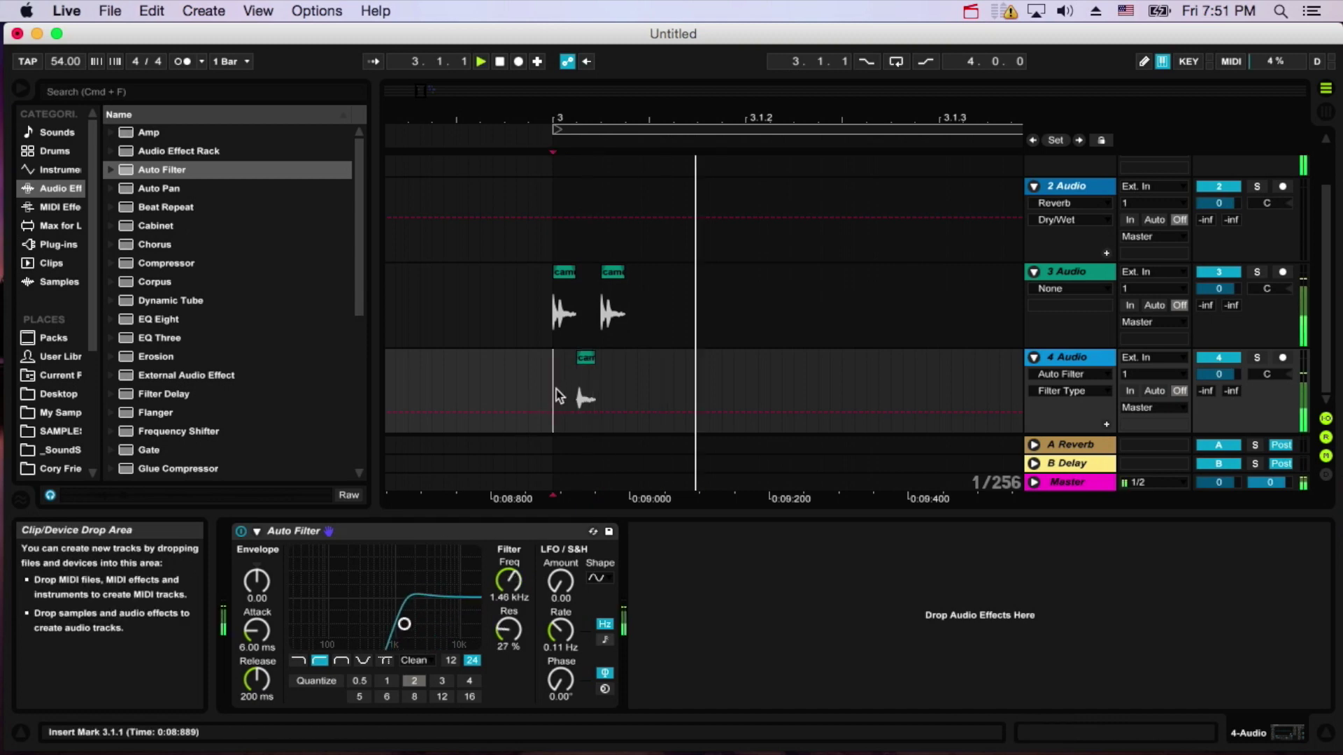
key("space")
left_click(542, 394)
key("space")
scroll(648, 239, "up", 2)
key("space")
scroll(653, 238, "right", 3)
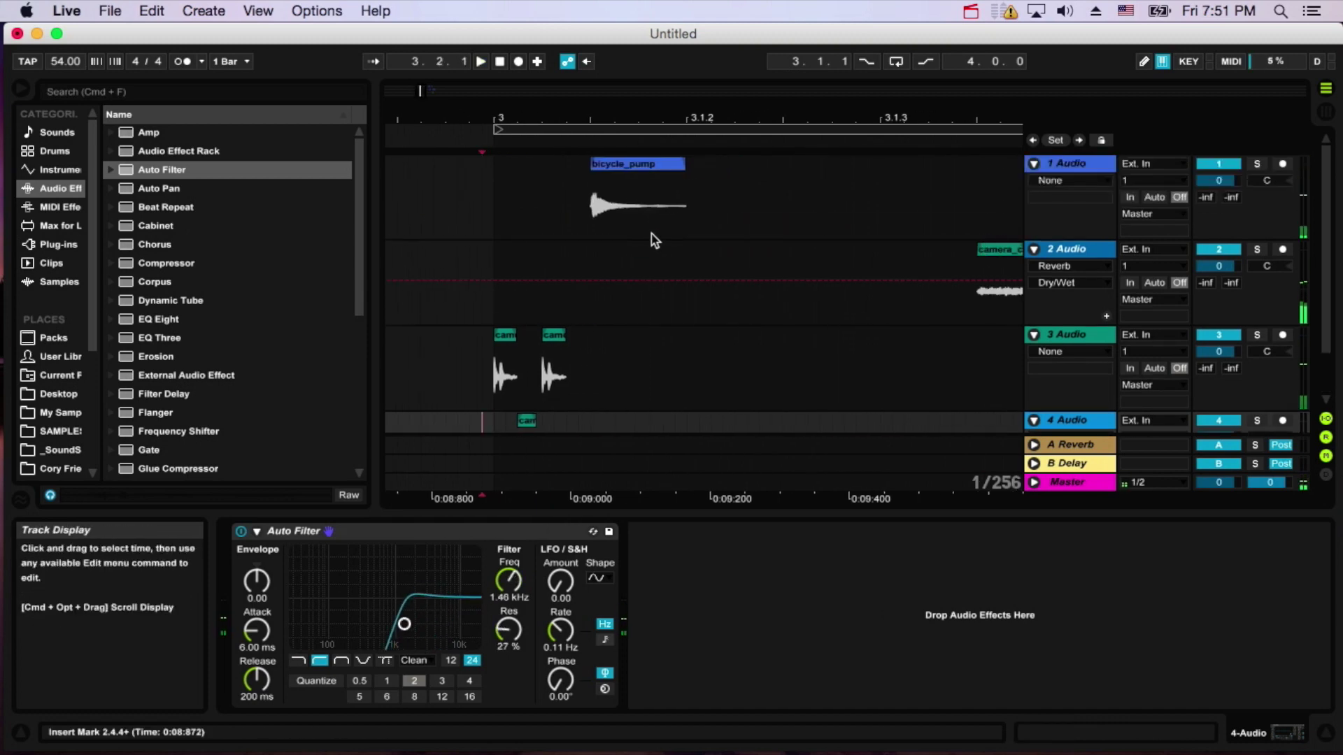
scroll(593, 211, "right", 5)
scroll(593, 211, "left", 5)
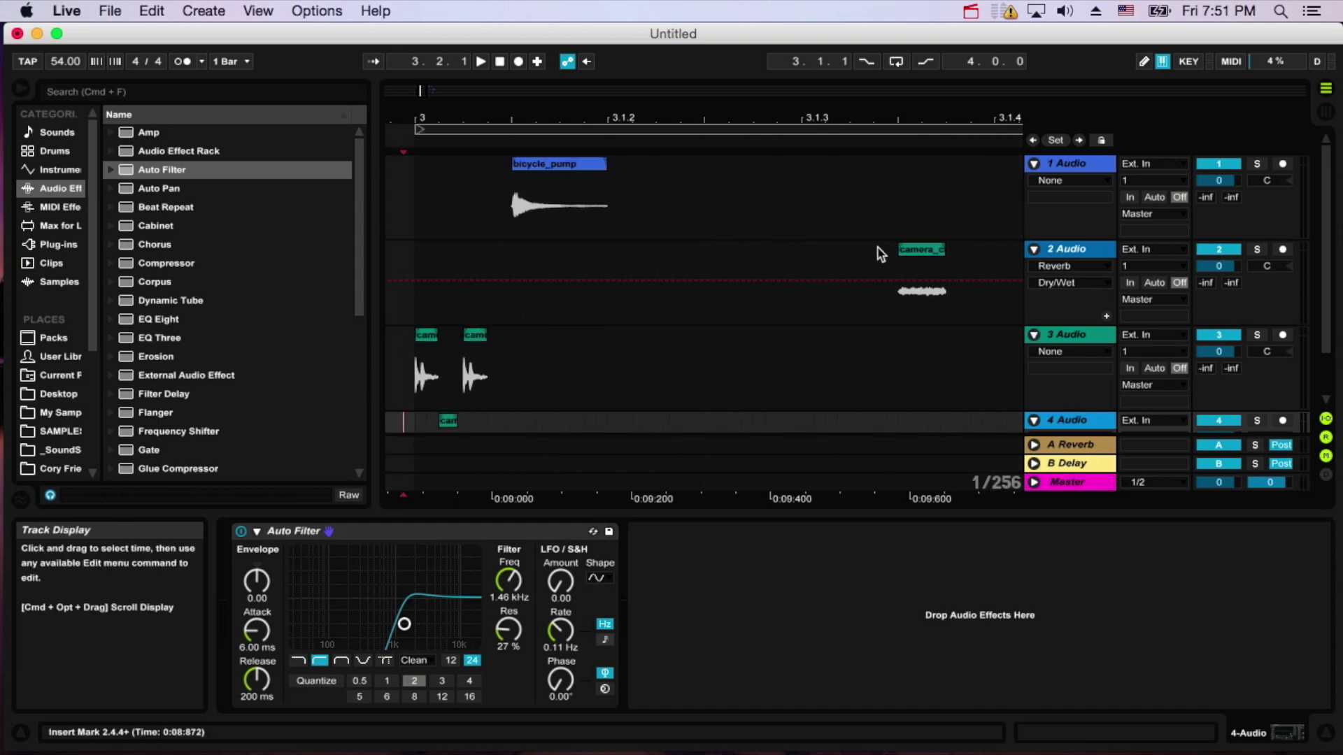
Add a Ping Pong Delay after the Reverb on 2 Audio, set its Dry/Wet to 35%, and play the pattern.
left_click(1056, 250)
scroll(700, 279, "right", 3)
scroll(175, 339, "down", 10)
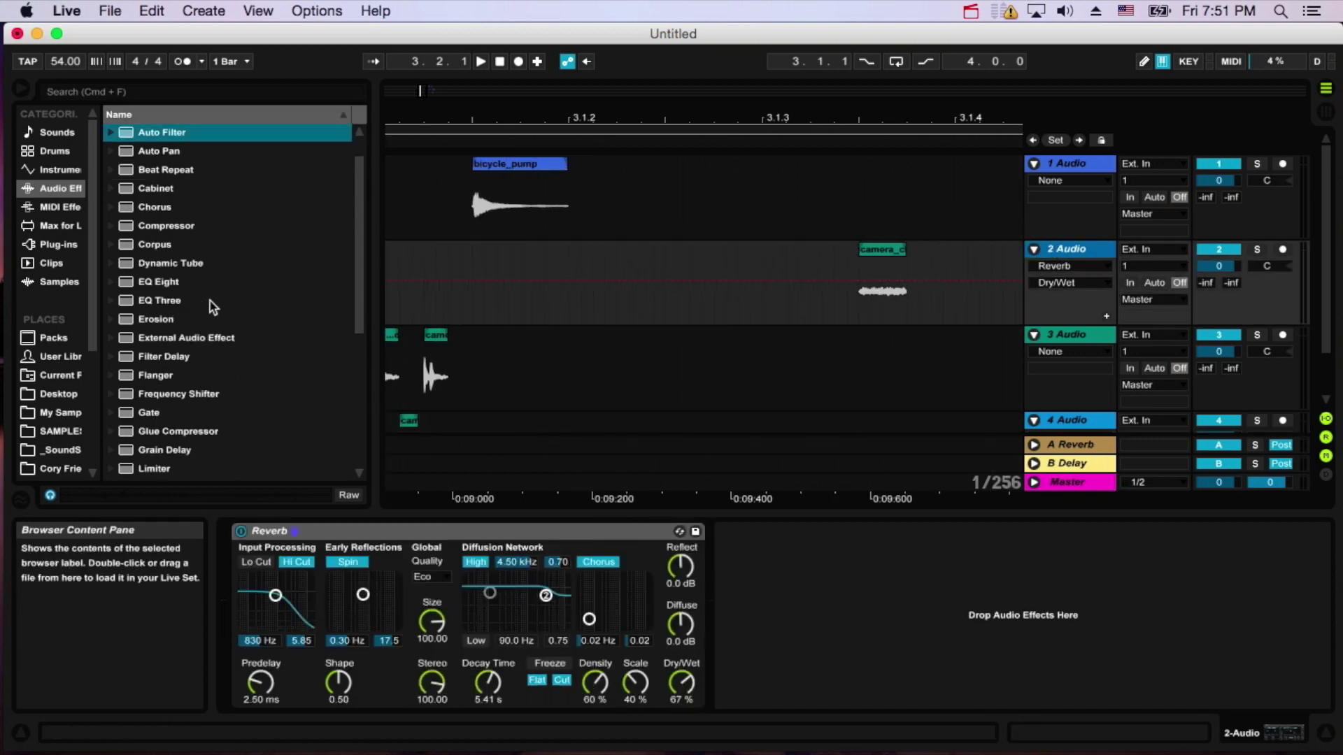
left_click_drag(163, 293, 790, 290)
left_click_drag(793, 678, 793, 700)
key("space")
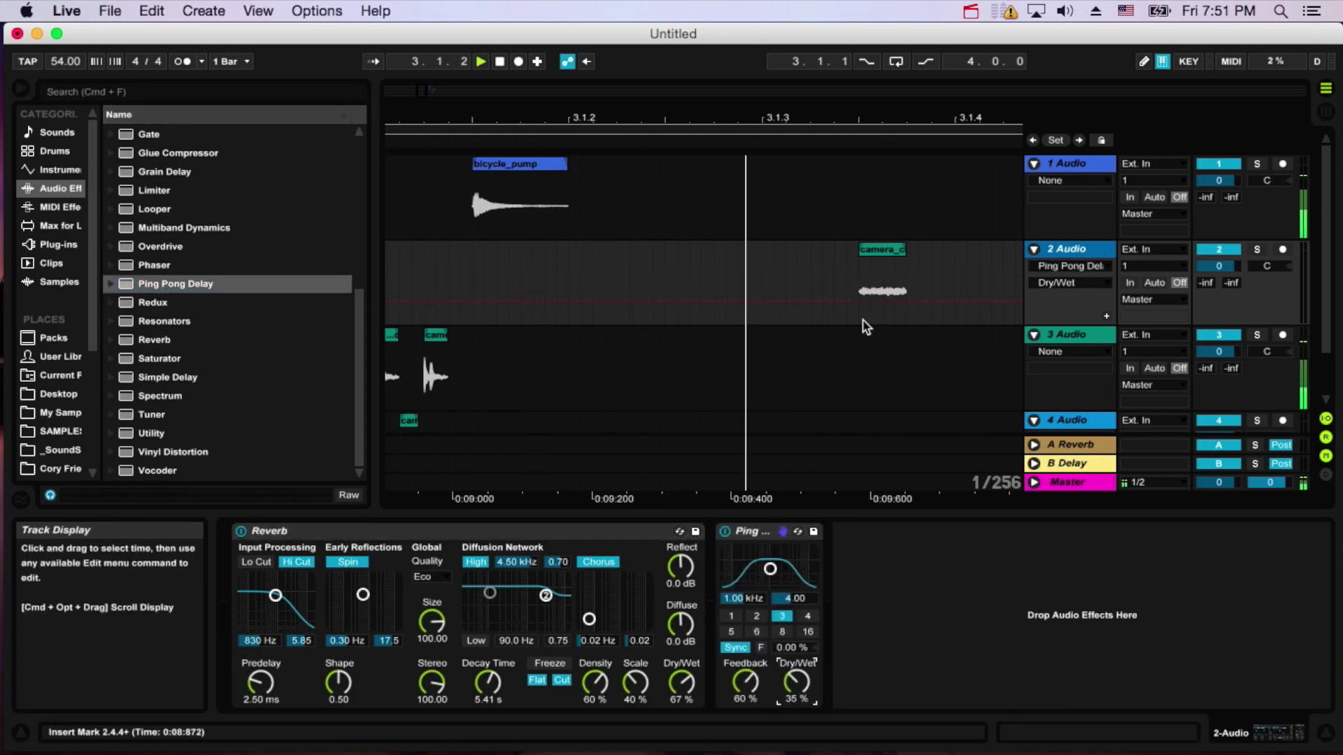
left_click_drag(797, 119, 780, 49)
key("space")
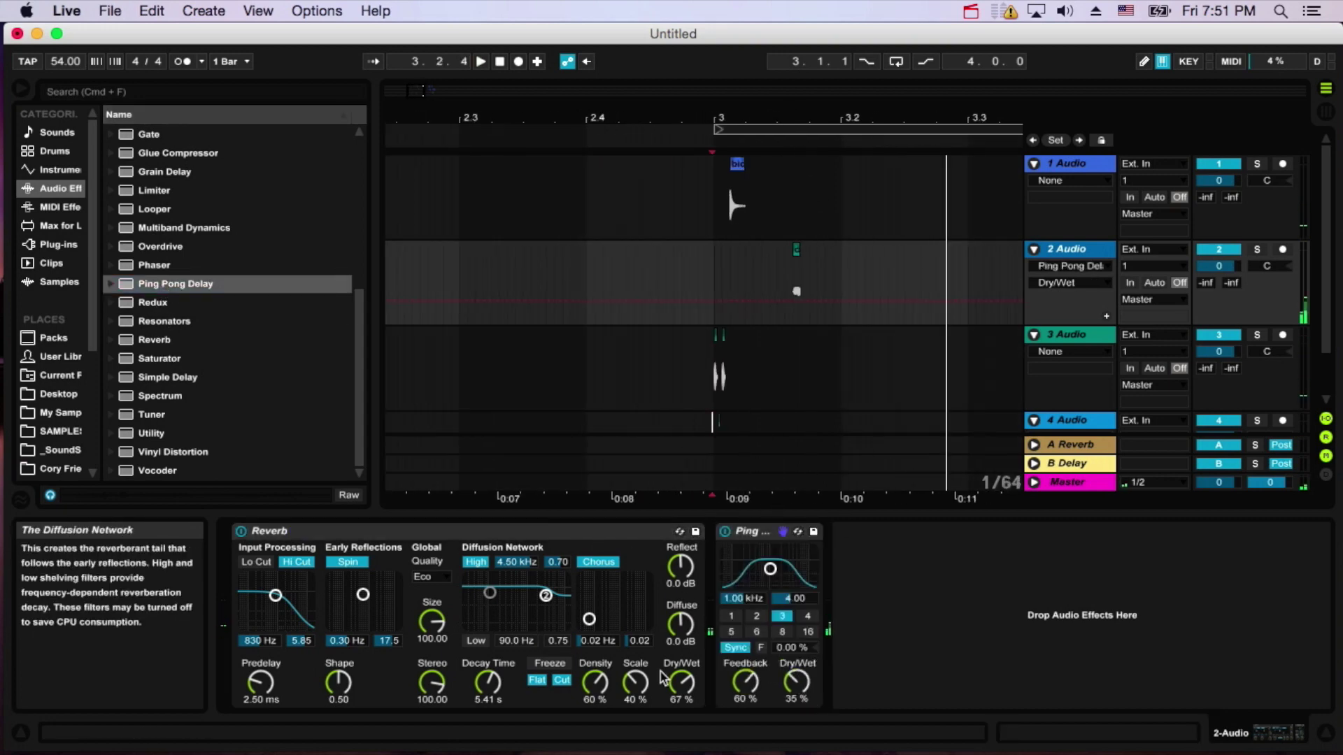
Set the Reverb's Dry/Wet on 2 Audio to 31% and the Ping Pong Delay's beat division to 2 while playing the pattern.
left_click_drag(694, 697, 694, 752)
key("space")
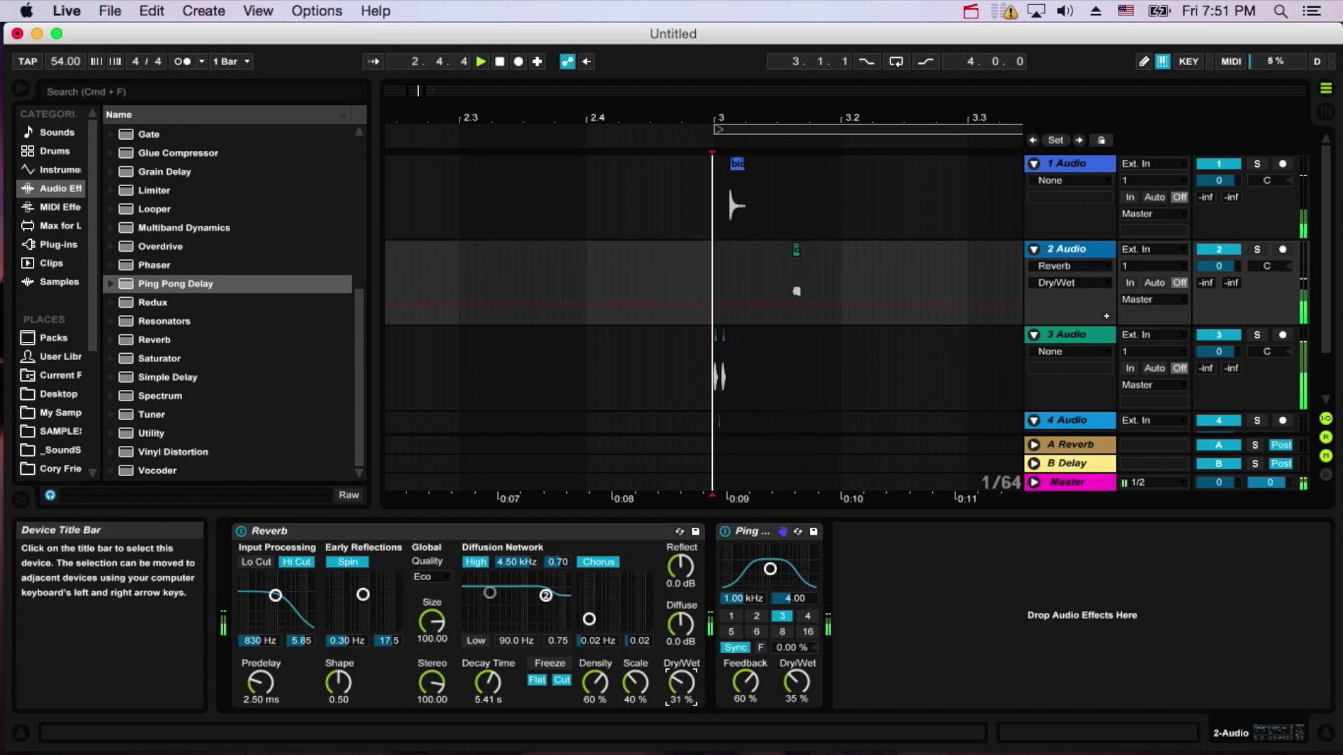
mouse_move(848, 392)
left_mouse_down()
mouse_move(774, 378)
mouse_move(670, 326)
left_mouse_up()
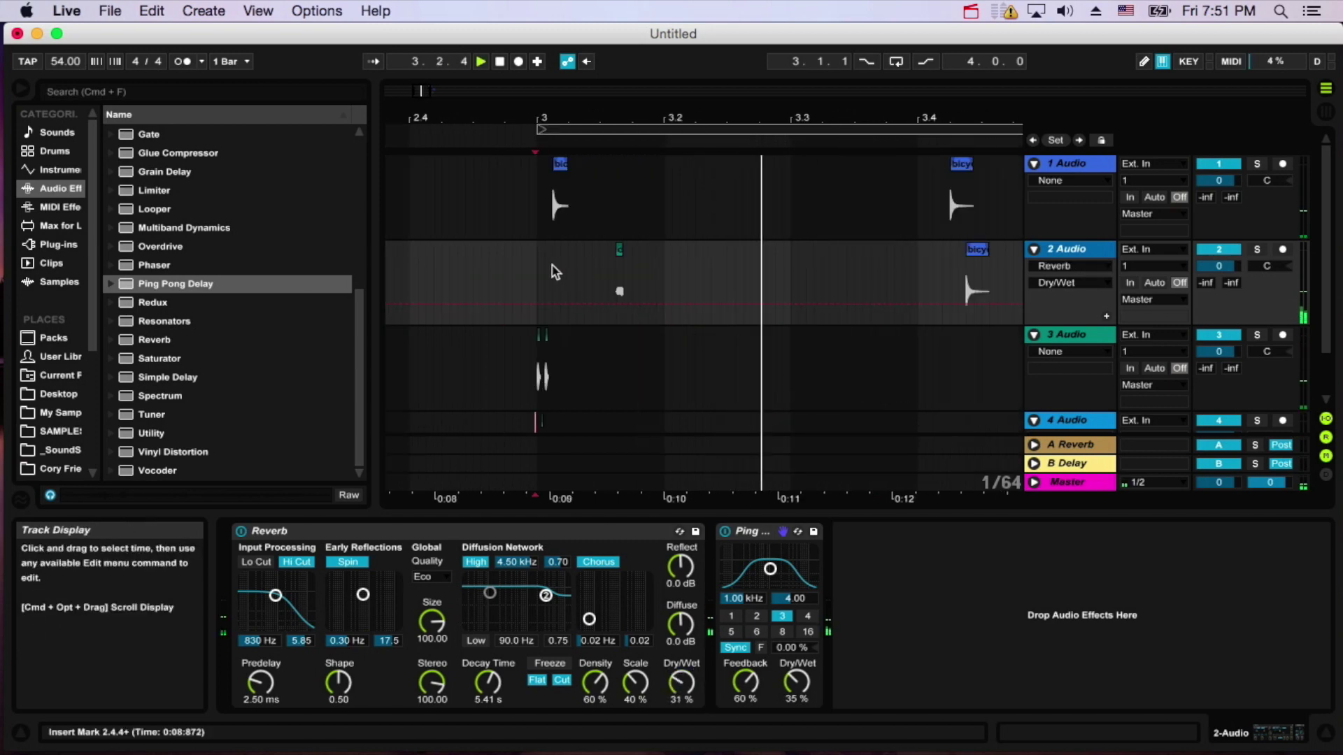
key("space")
key("space")
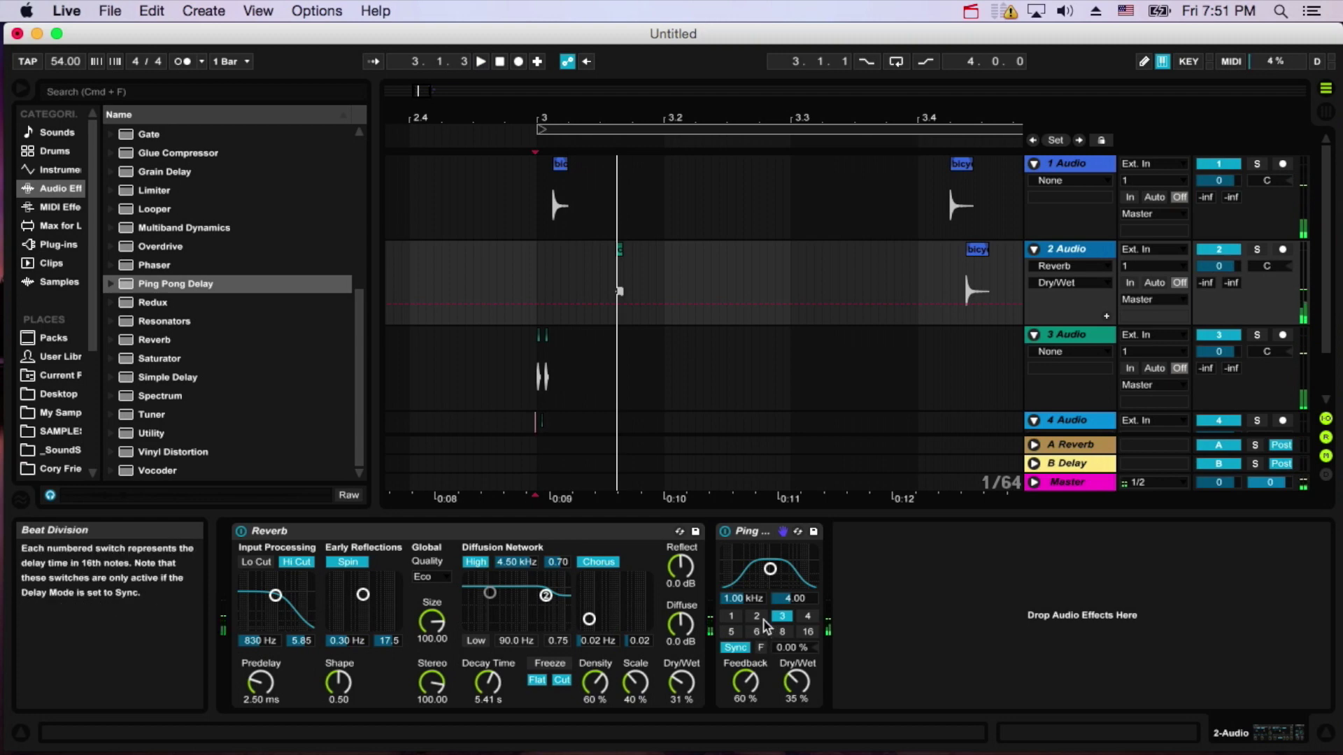
left_click(756, 617)
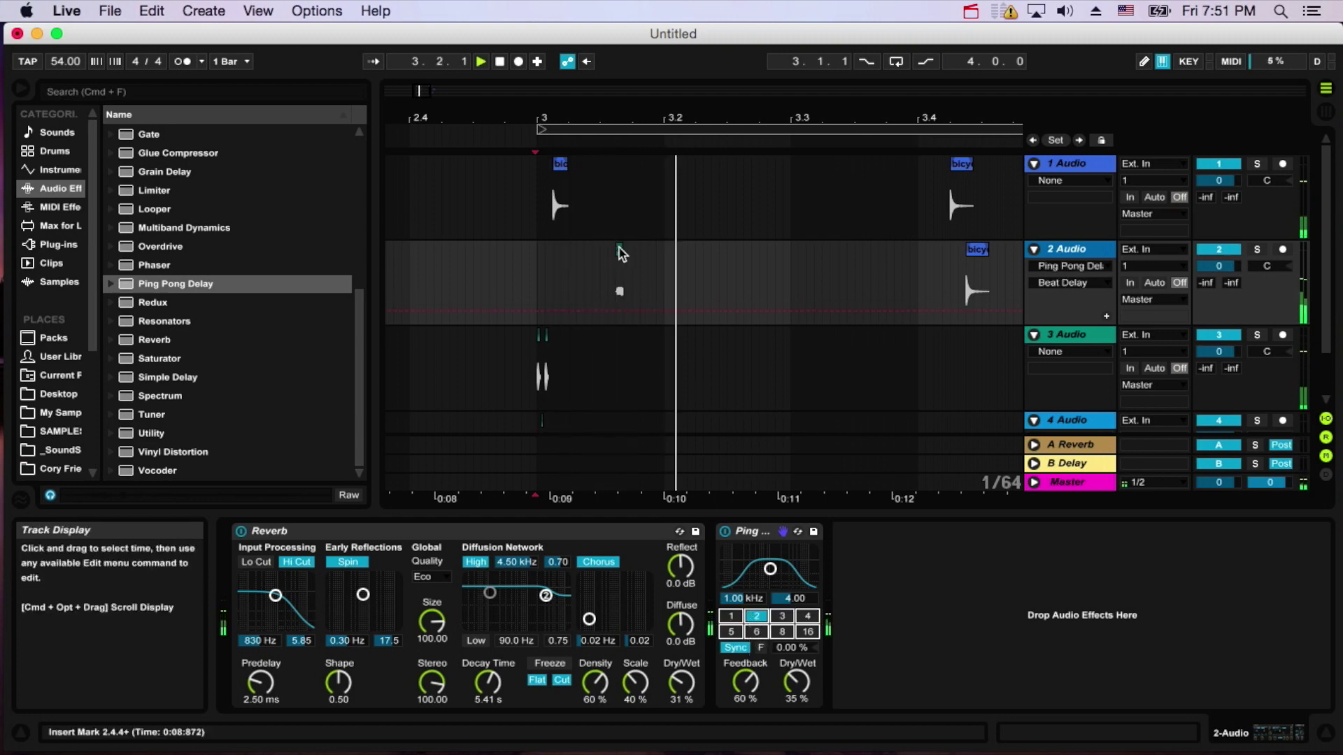
Remove the camera_click piece between 3.1.3 and 3.1.4 from 2 Audio and play the pattern from just before bar 3.
left_click_drag(593, 253, 703, 270)
left_click(520, 289)
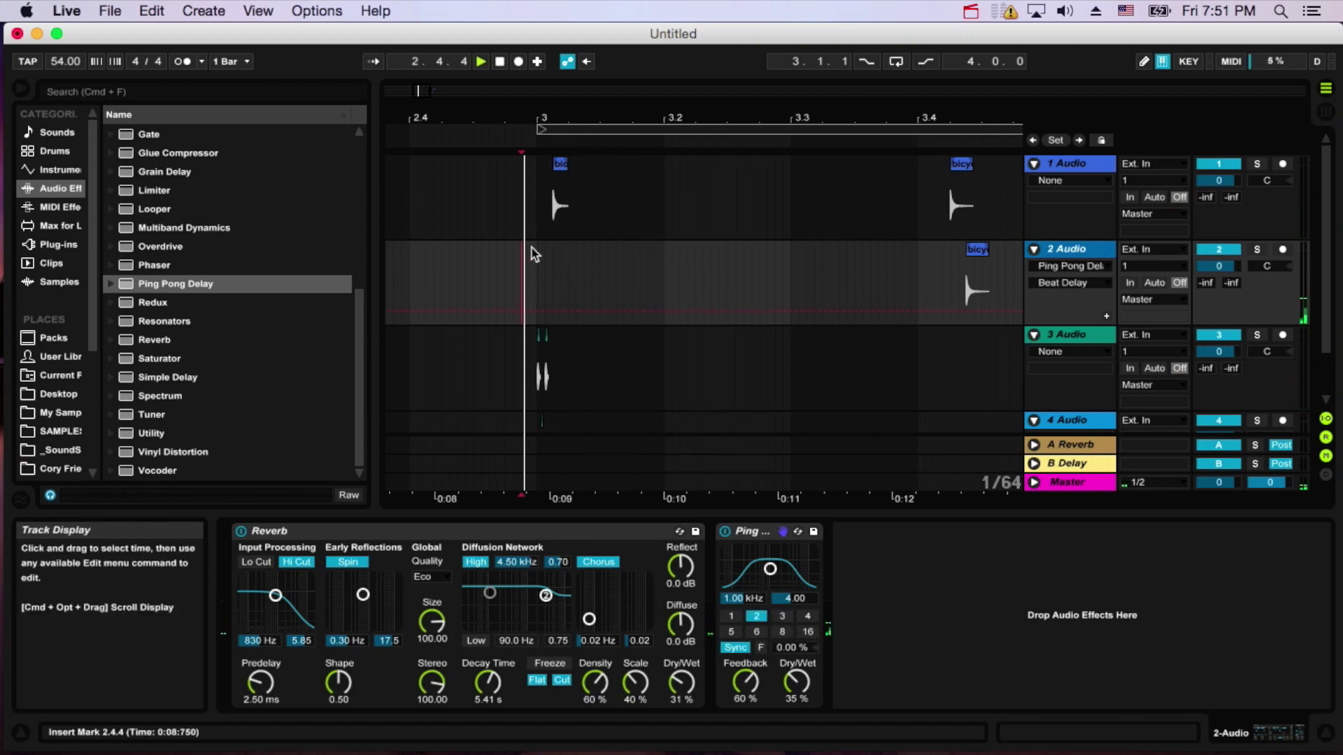
left_click_drag(520, 118, 551, 270)
key("space")
left_click(482, 296)
key("space")
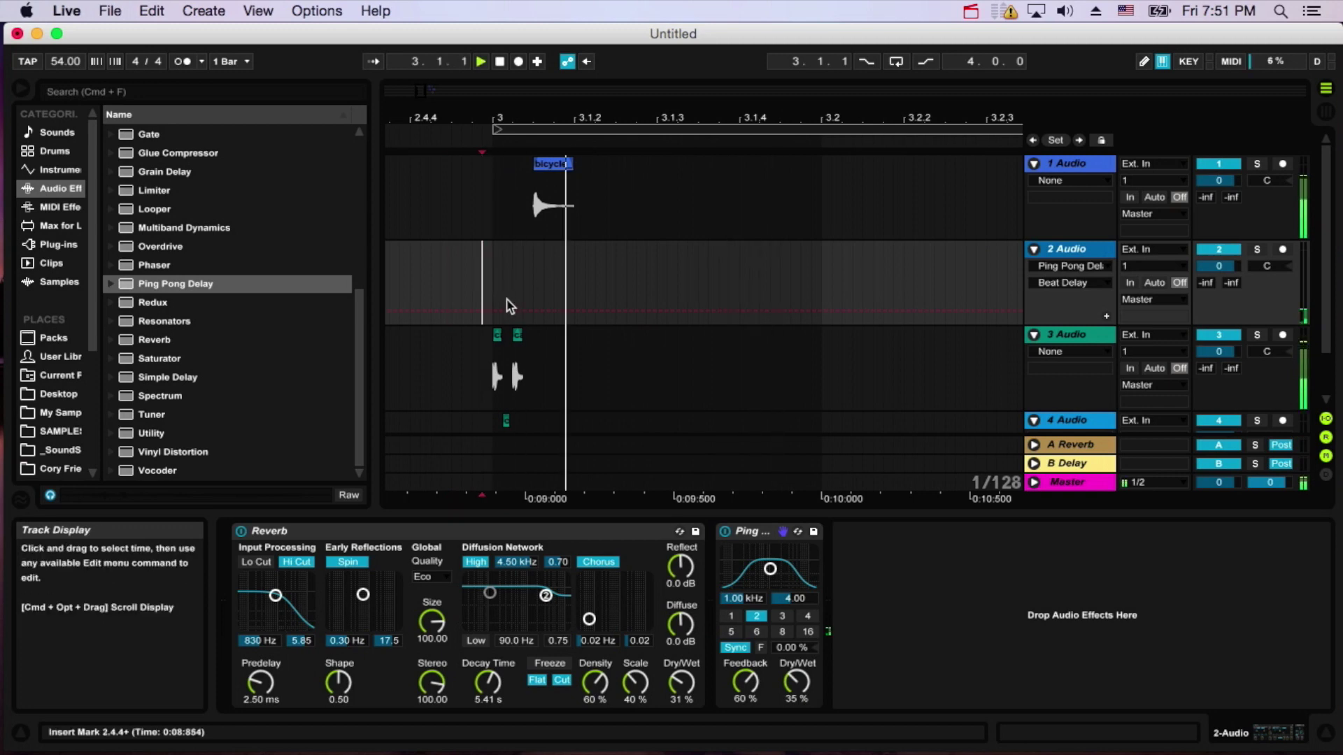
key("space")
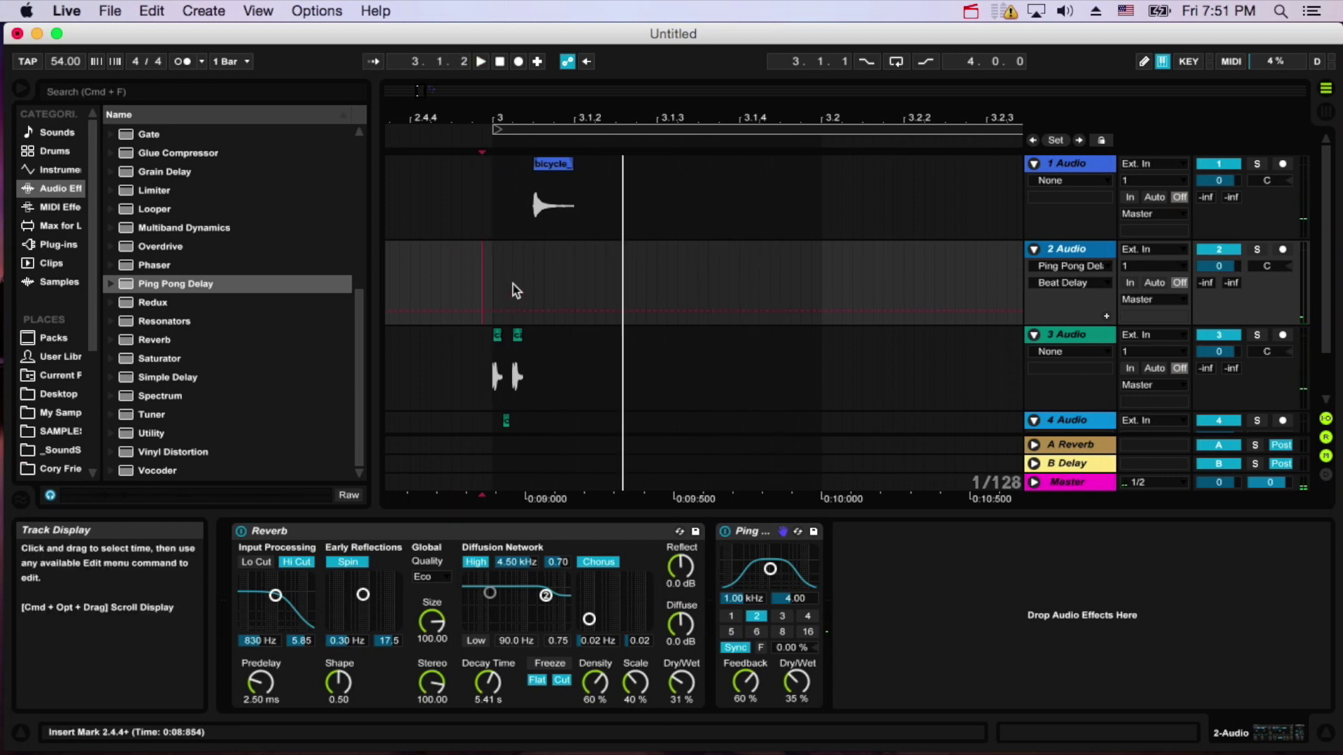
Delete all clips between 3.1.1 and 4.2.2 on the four audio tracks.
left_click_drag(647, 117, 667, 25)
scroll(629, 312, "right", 5)
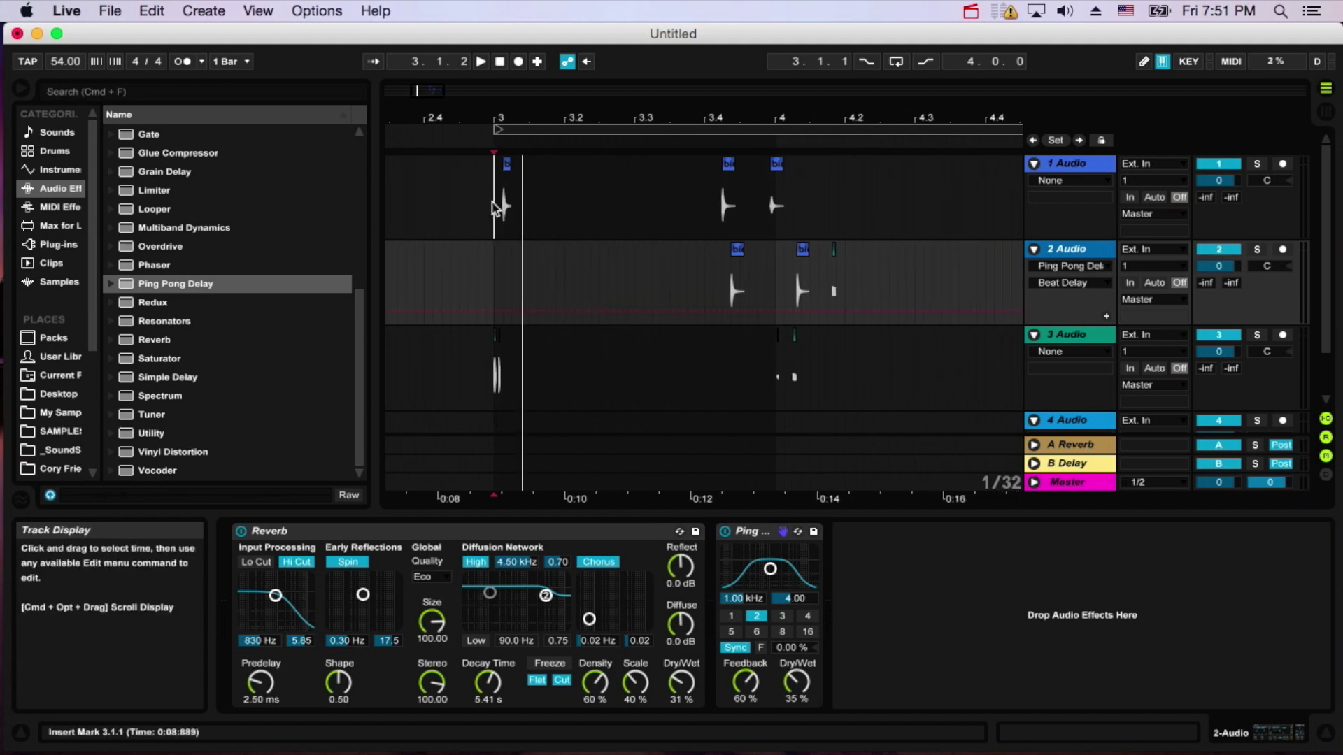
left_click_drag(495, 207, 874, 400)
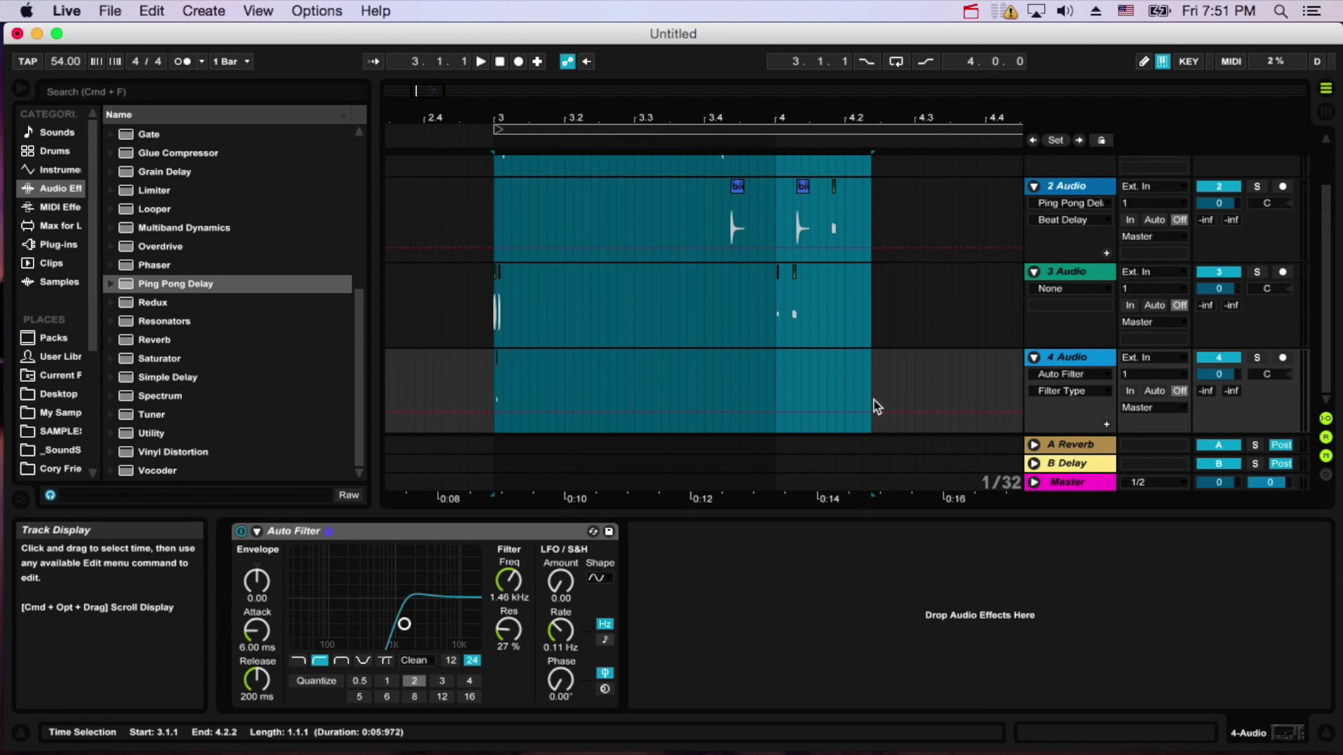
key("Delete")
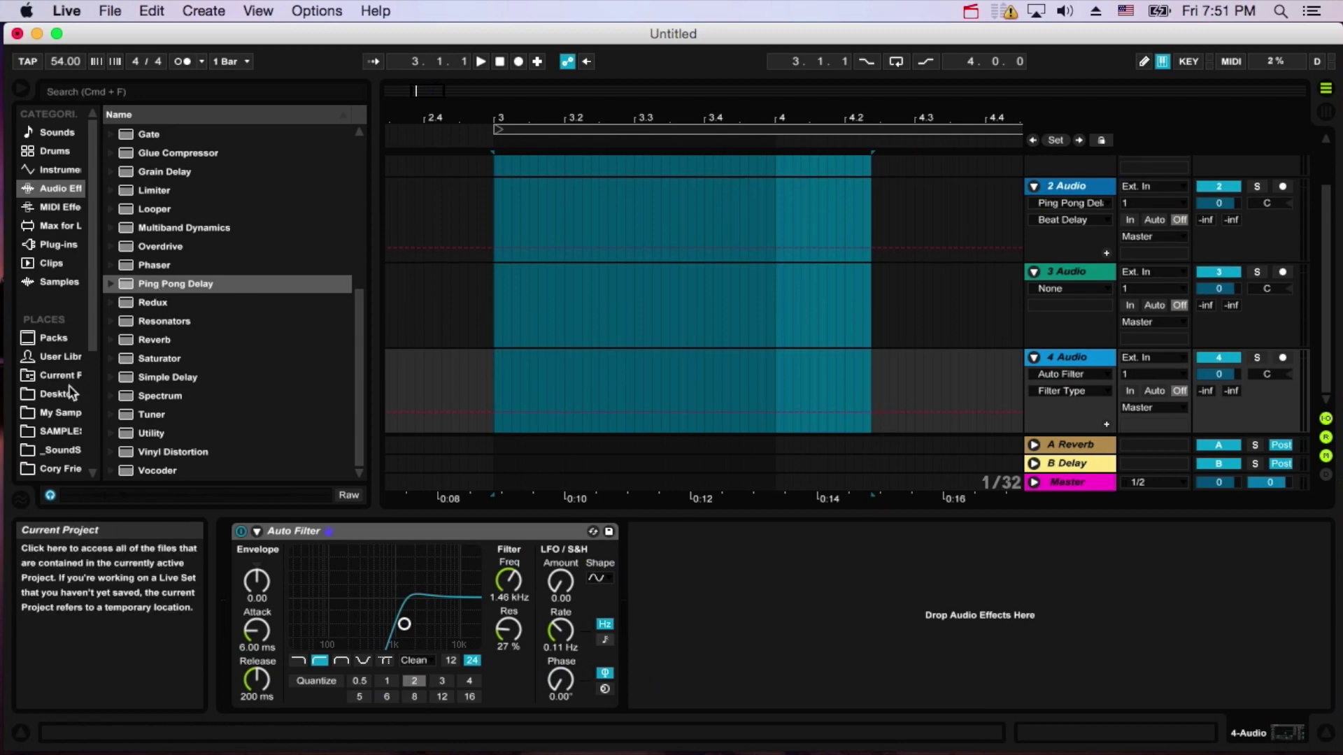
Audition samples in the _SoundS folder, including bang_2.wav, phone-dial-1.wav, umbrella_2.wav and whistling.wav.
left_click(72, 452)
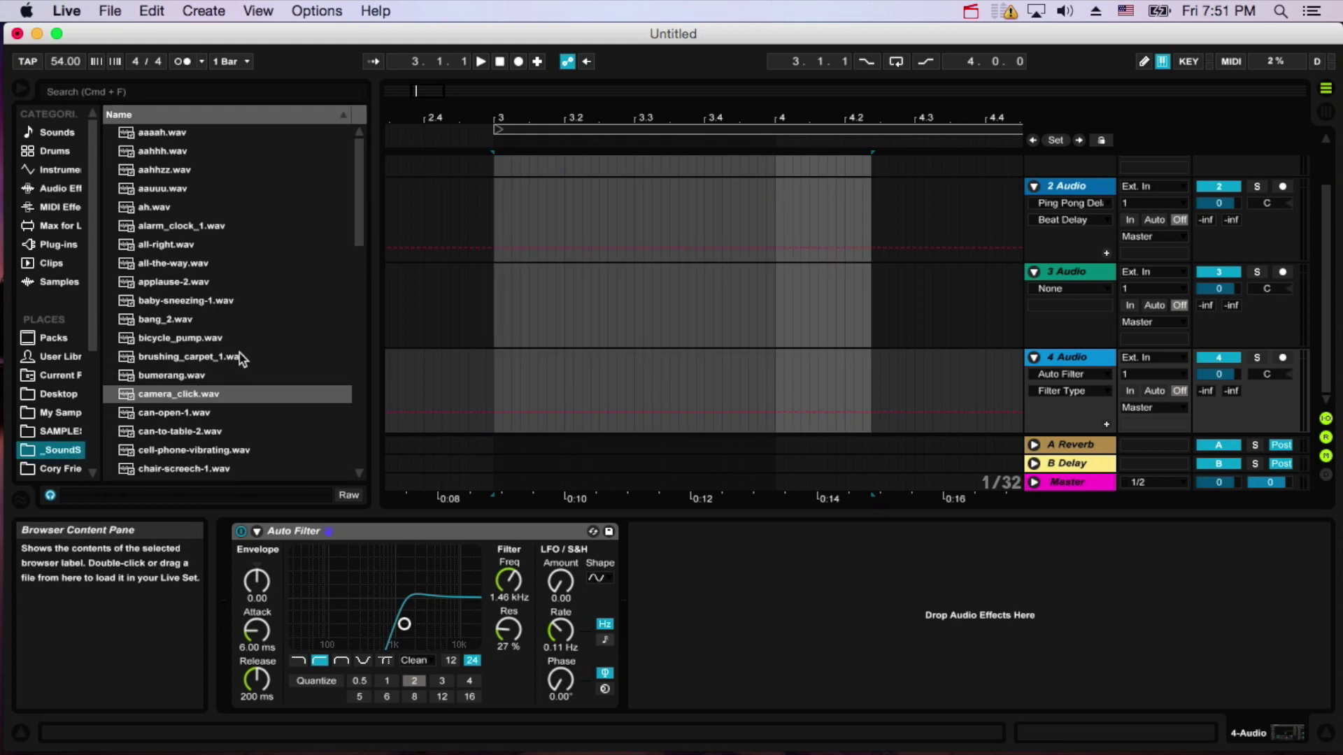
left_click(185, 267)
left_click(184, 320)
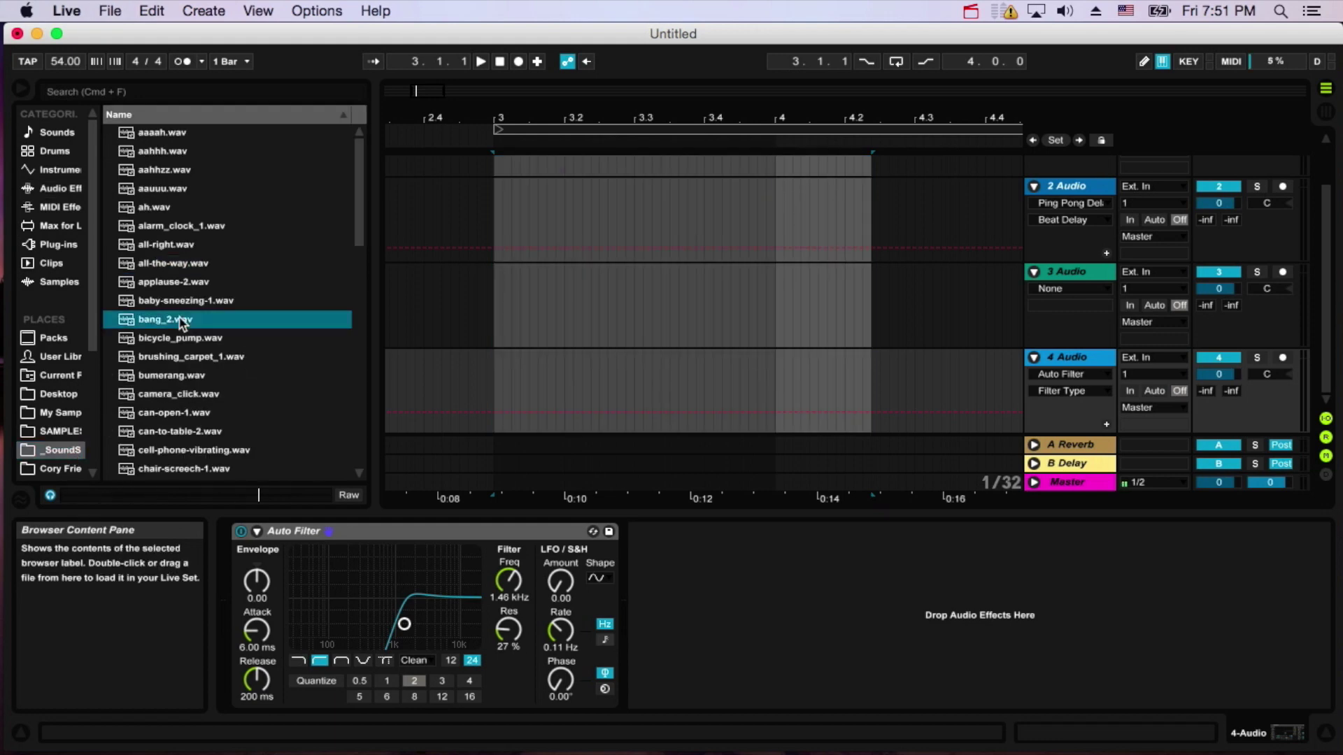
scroll(175, 332, "down", 5)
left_click(168, 320)
scroll(171, 329, "down", 5)
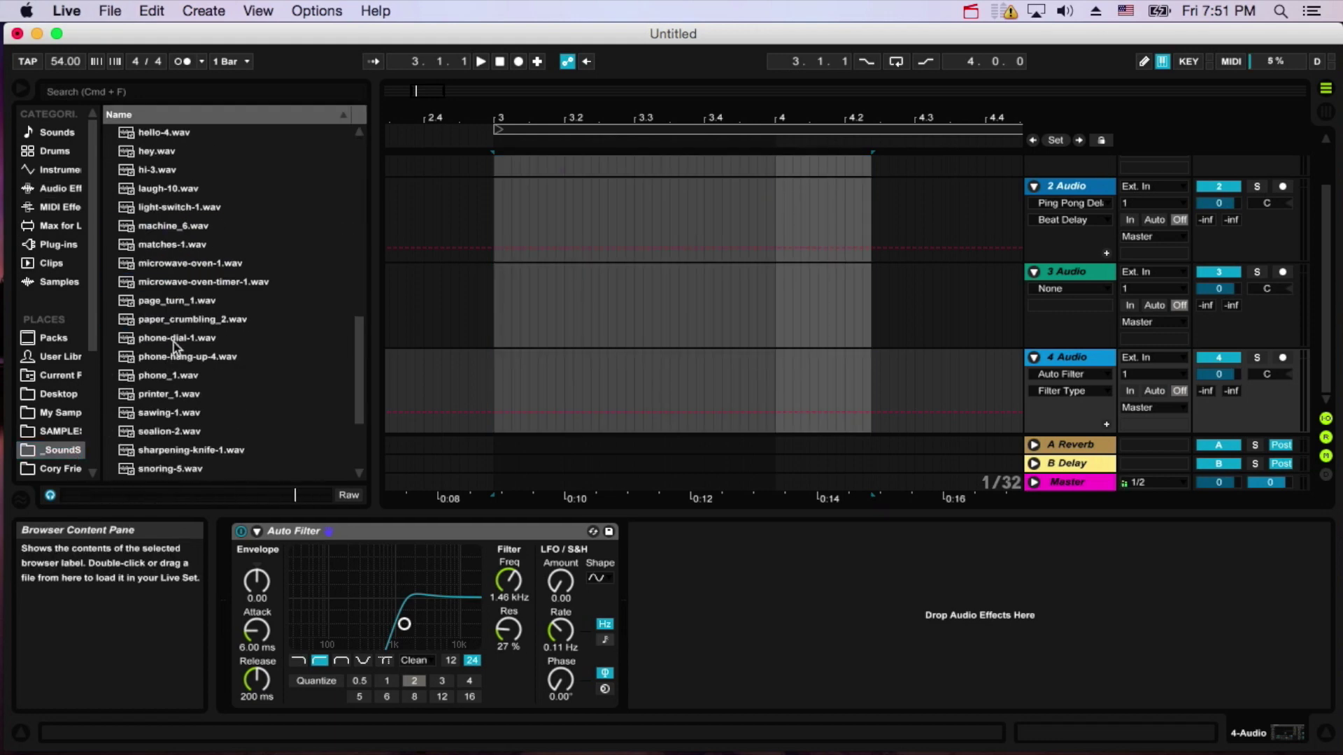
left_click(174, 339)
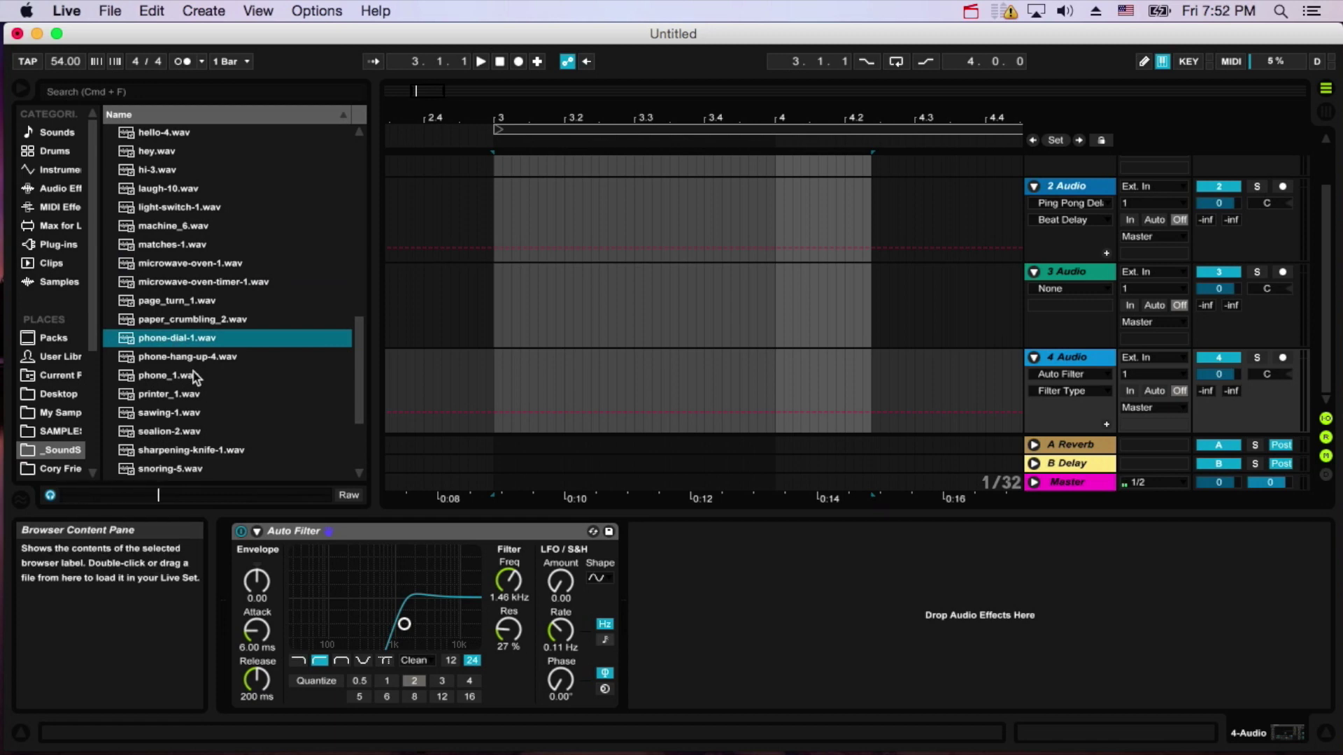
left_click(194, 378)
left_click(179, 432)
scroll(178, 423, "down", 3)
left_click(175, 377)
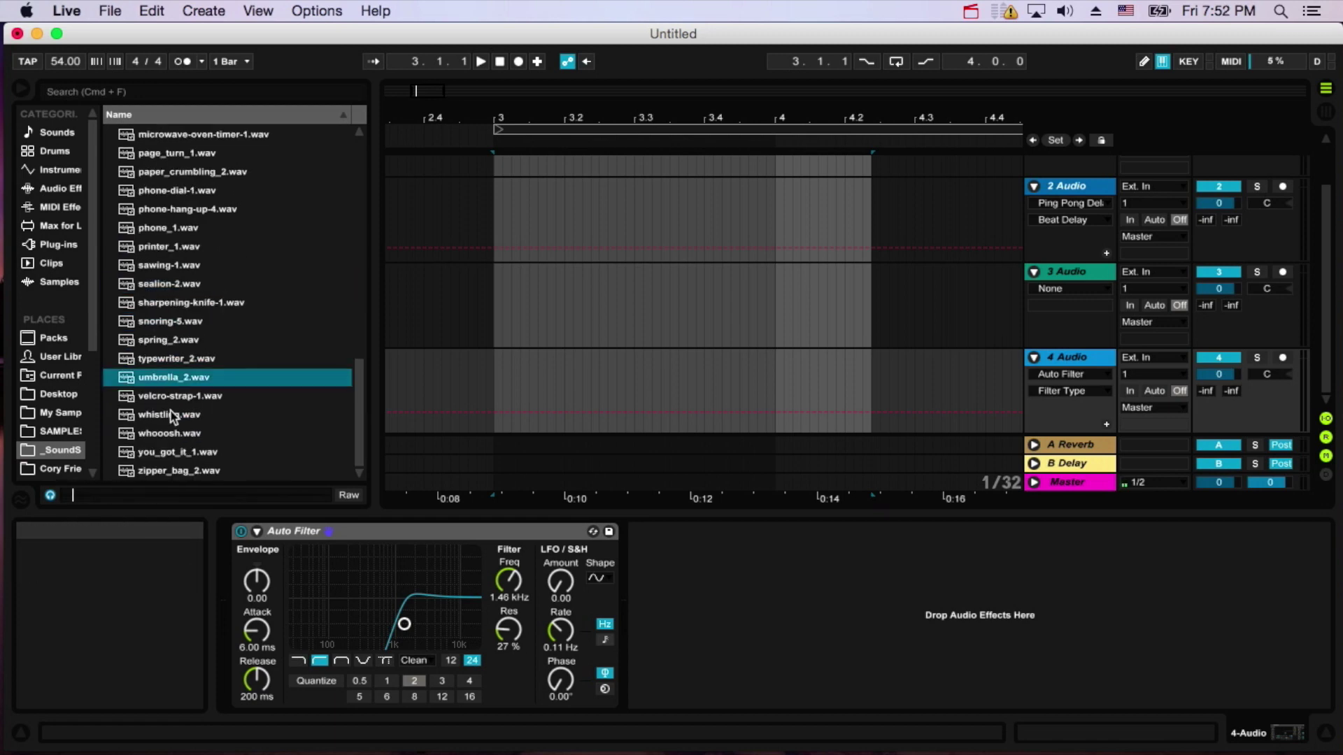
left_click(187, 361)
left_click(183, 395)
left_click(183, 416)
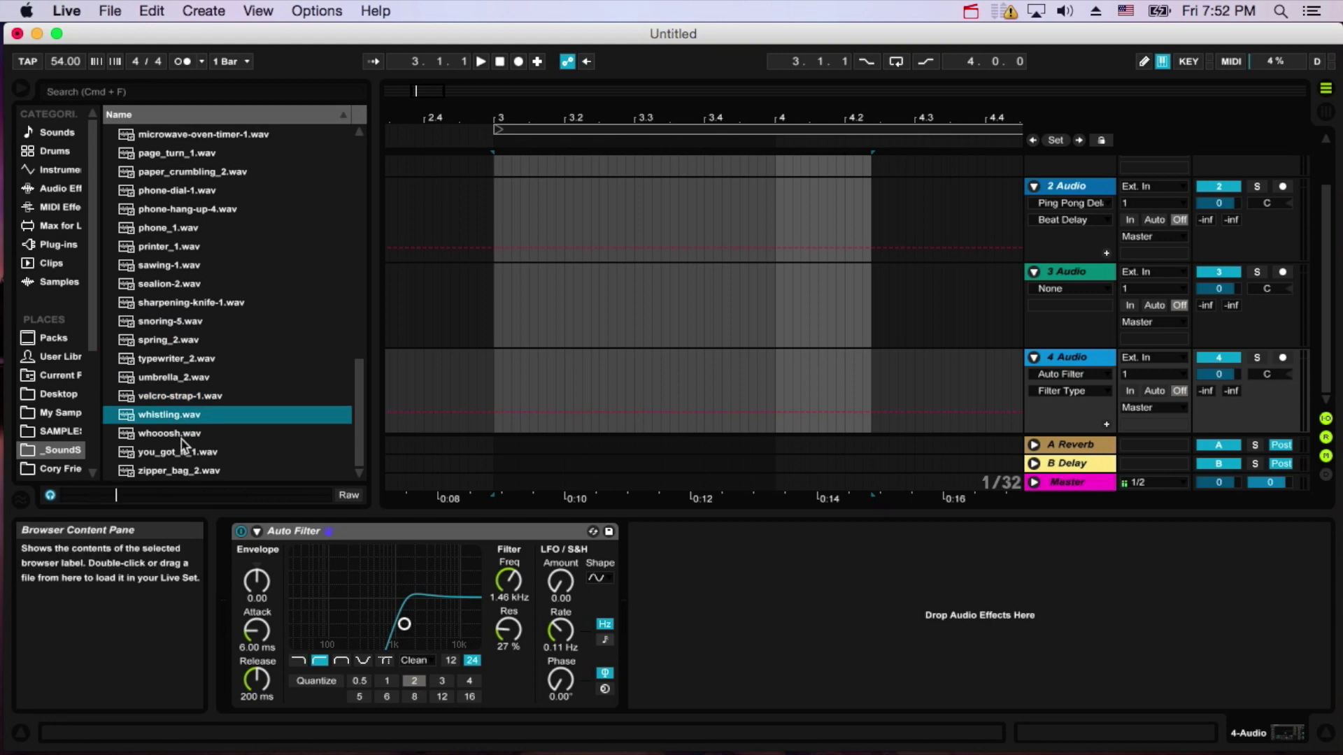
Preview sharpening-knife-1.wav and place it on 3 Audio just after the start of bar 3.
key("Up")
key("Up")
key("Up")
key("Up")
key("Up")
key("Up")
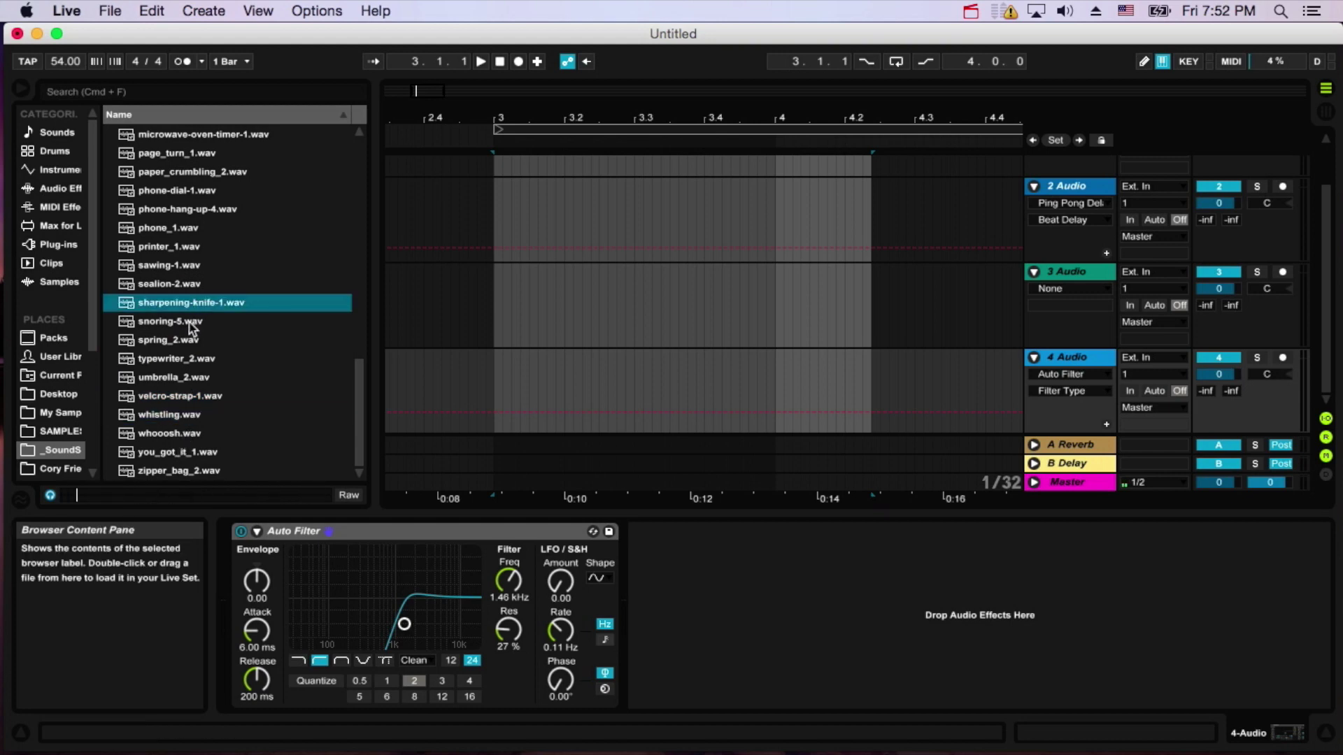
left_click_drag(187, 308, 502, 283)
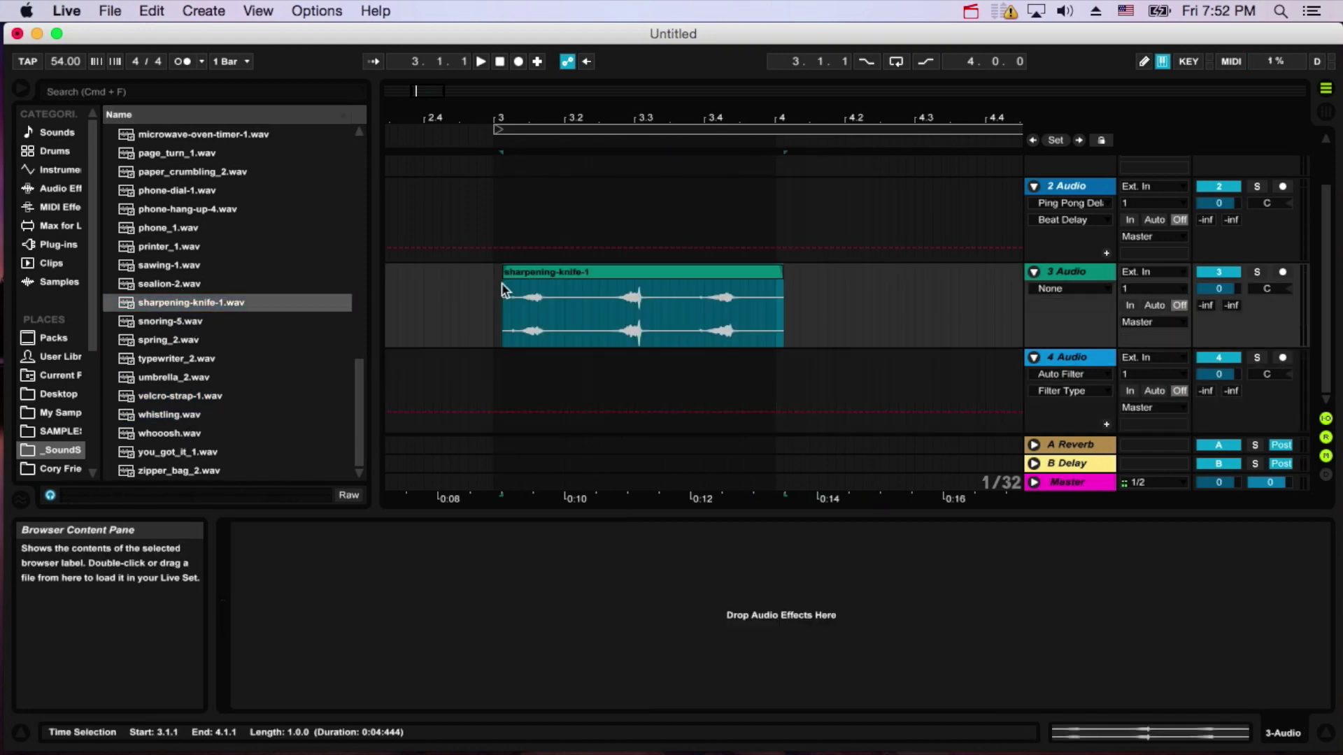
left_click_drag(518, 117, 517, 148)
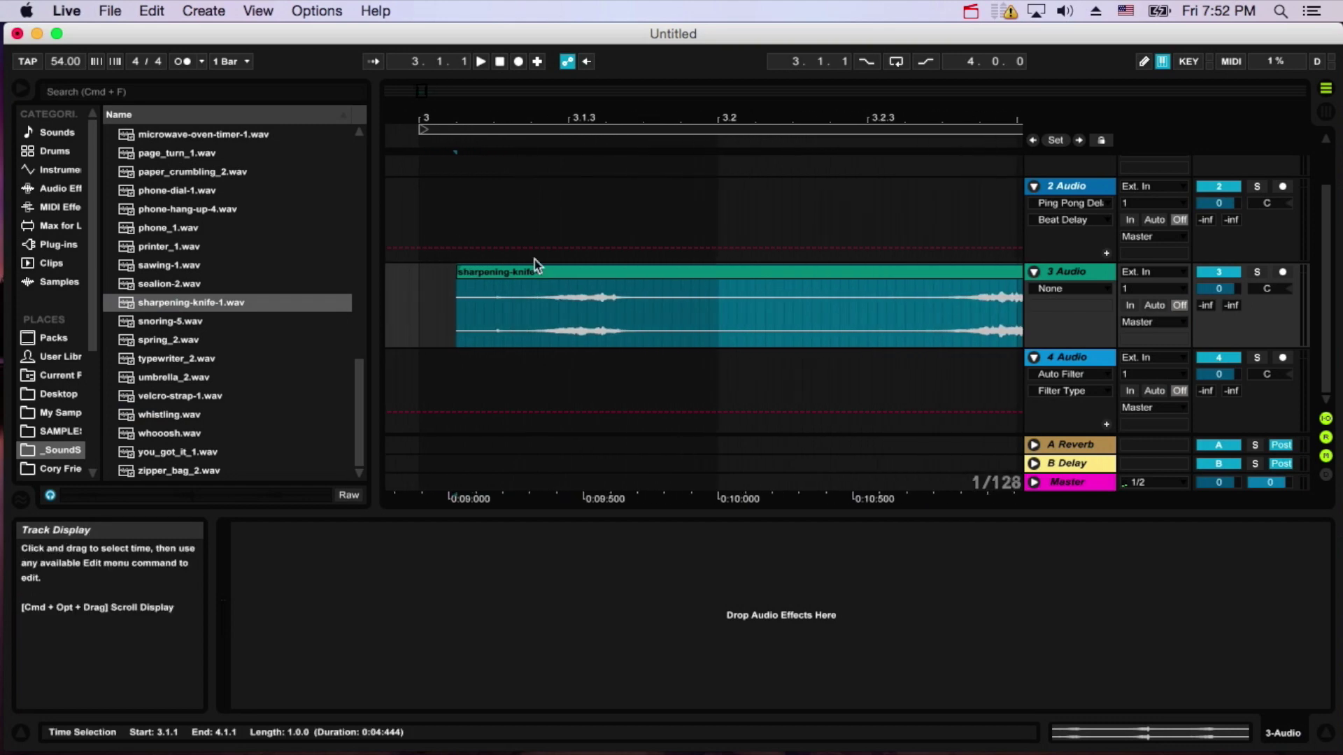
Split the sharpening-knife-1 clip into short slices around its first swell near 3.1.3 and its second swell near 3.3.
left_click(568, 314)
key("super+e")
left_click_drag(586, 322, 594, 322)
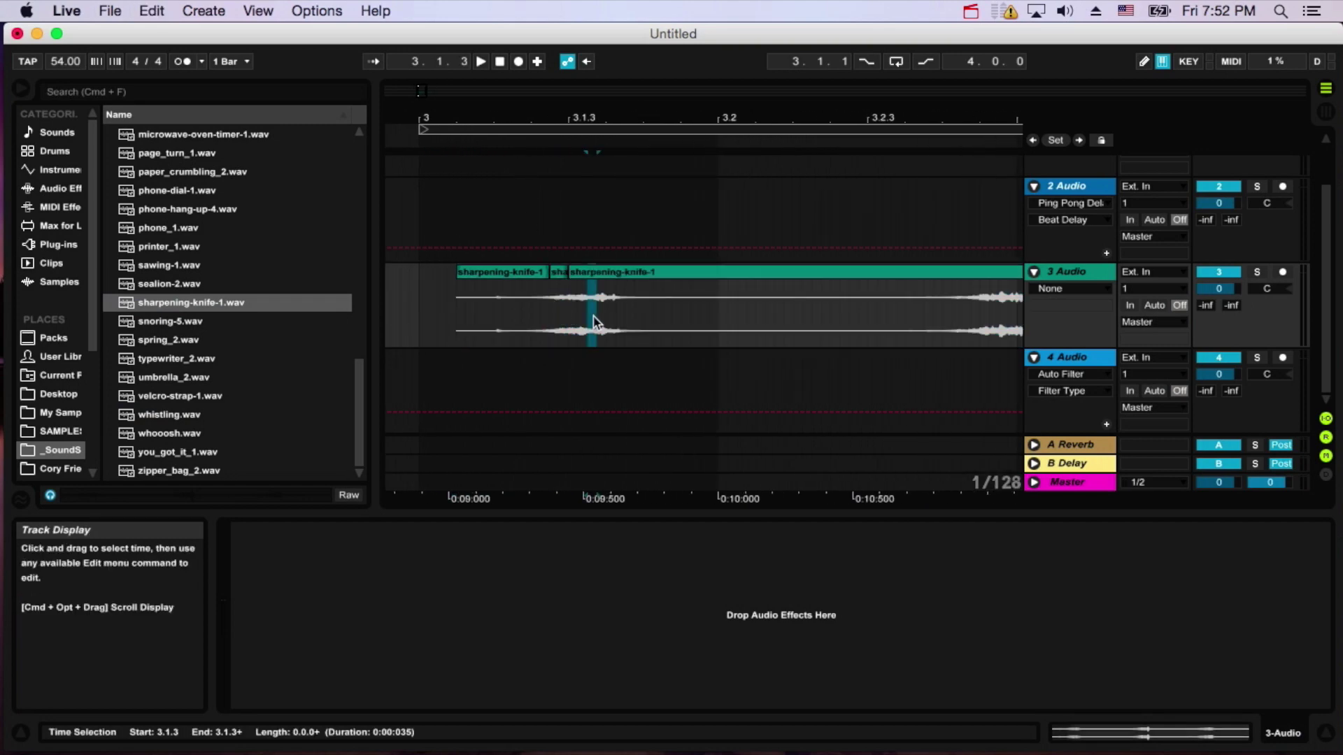
key("super+e")
scroll(601, 308, "right", 5)
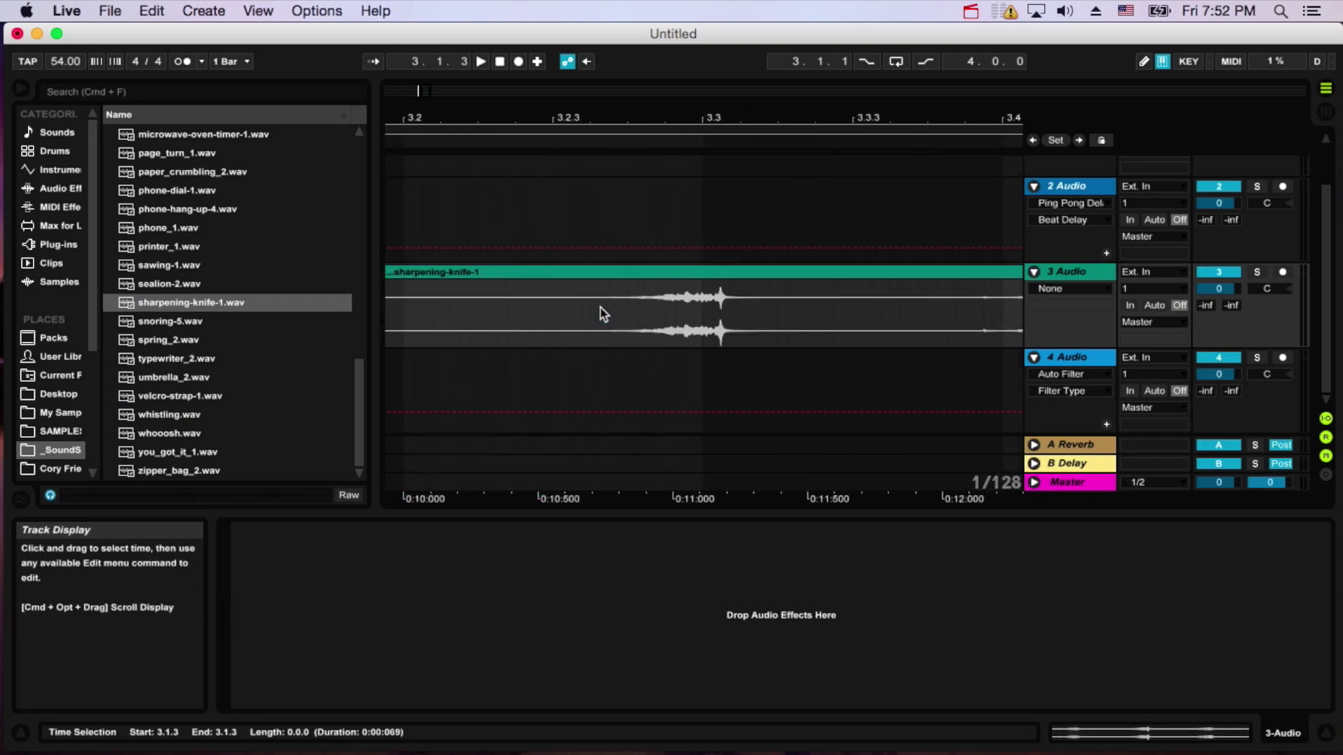
left_click_drag(666, 315, 713, 318)
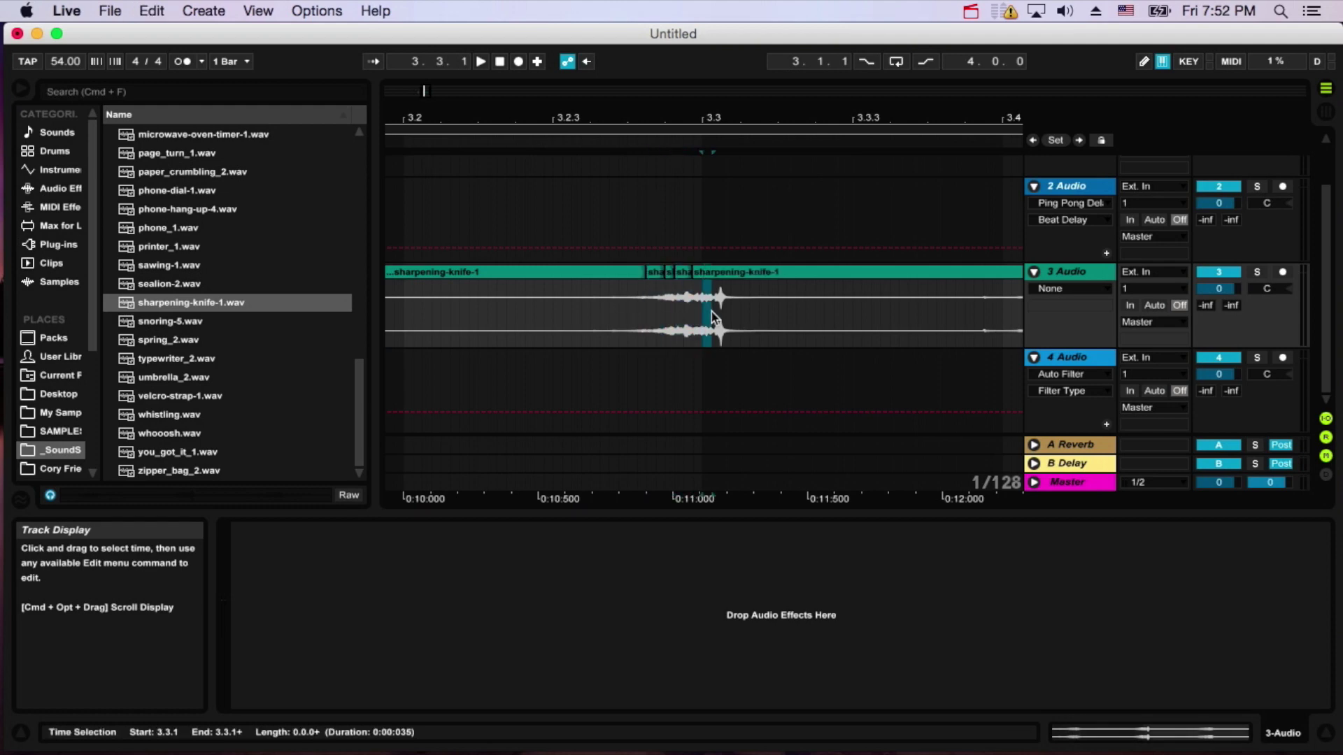
Split the sharpening-knife-1 clip into short slices around its third swell near 3.4.2.
scroll(717, 316, "right", 5)
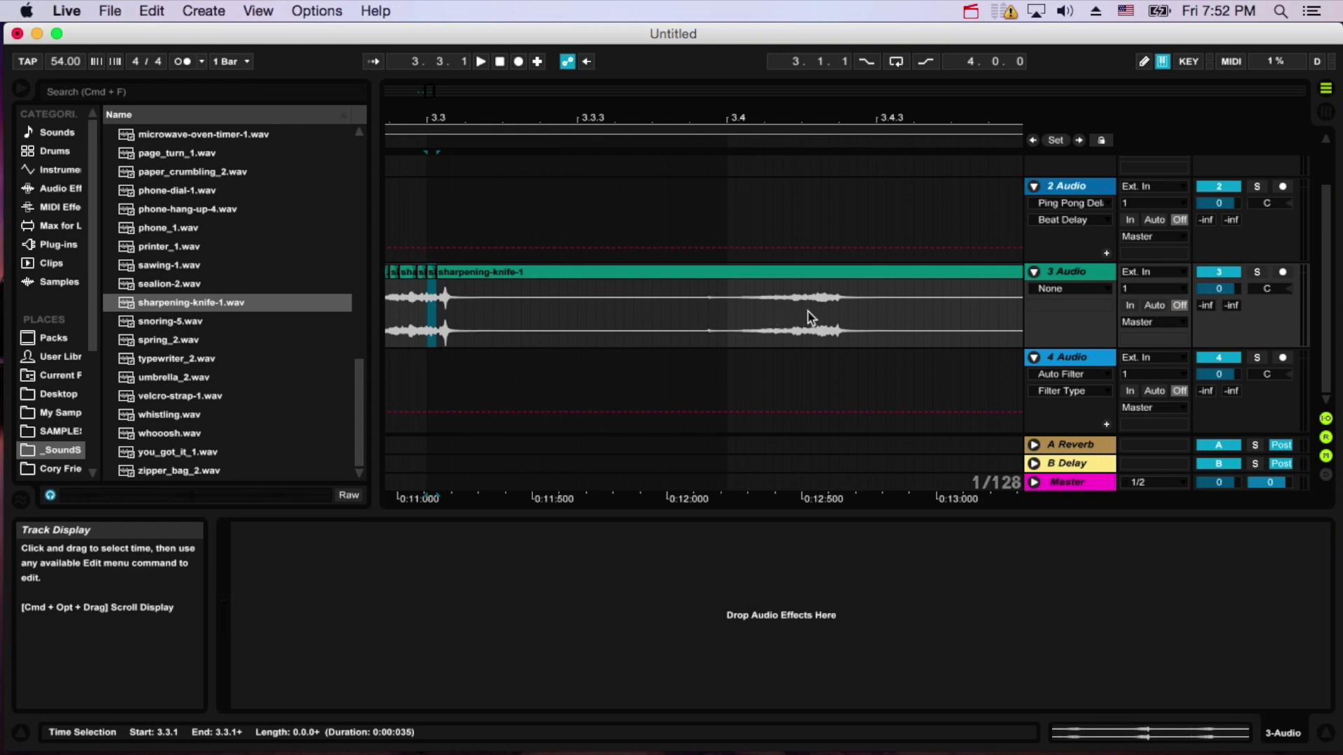
left_click_drag(813, 314, 840, 319)
key("super+e")
scroll(805, 311, "right", 5)
scroll(657, 280, "left", 4)
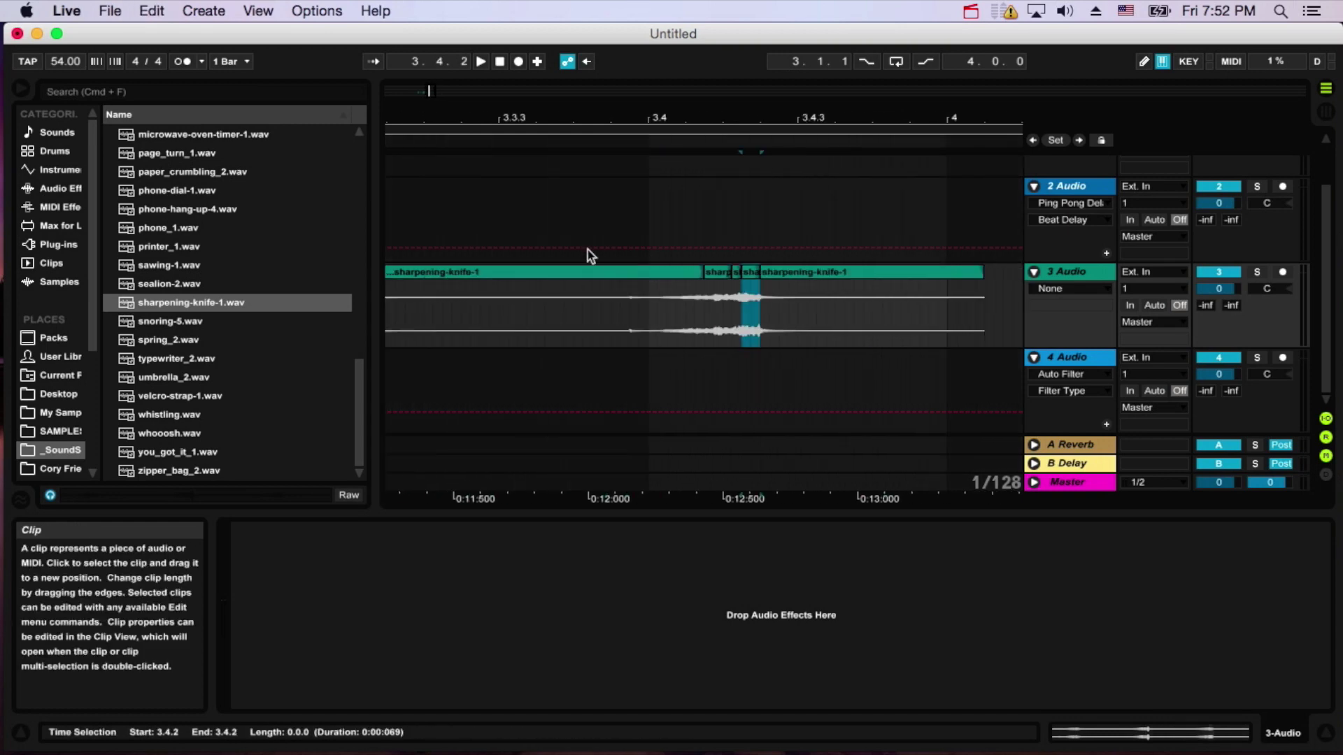
Delete the leftover sharpening-knife-1 pieces after the last slice at 3.4.2 and before the first short slice near 3.1.2.
left_click(892, 279)
left_click(883, 274)
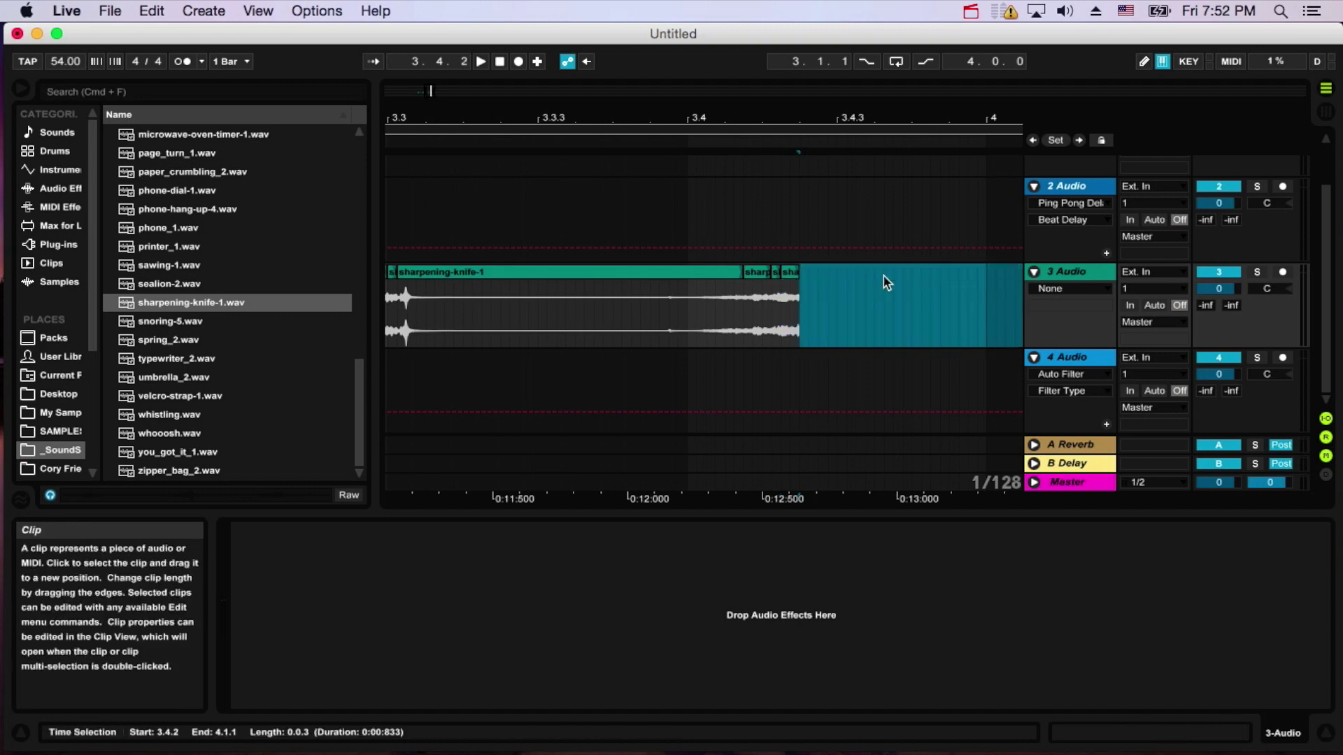
left_click_drag(609, 82, 572, 205)
scroll(572, 199, "left", 5)
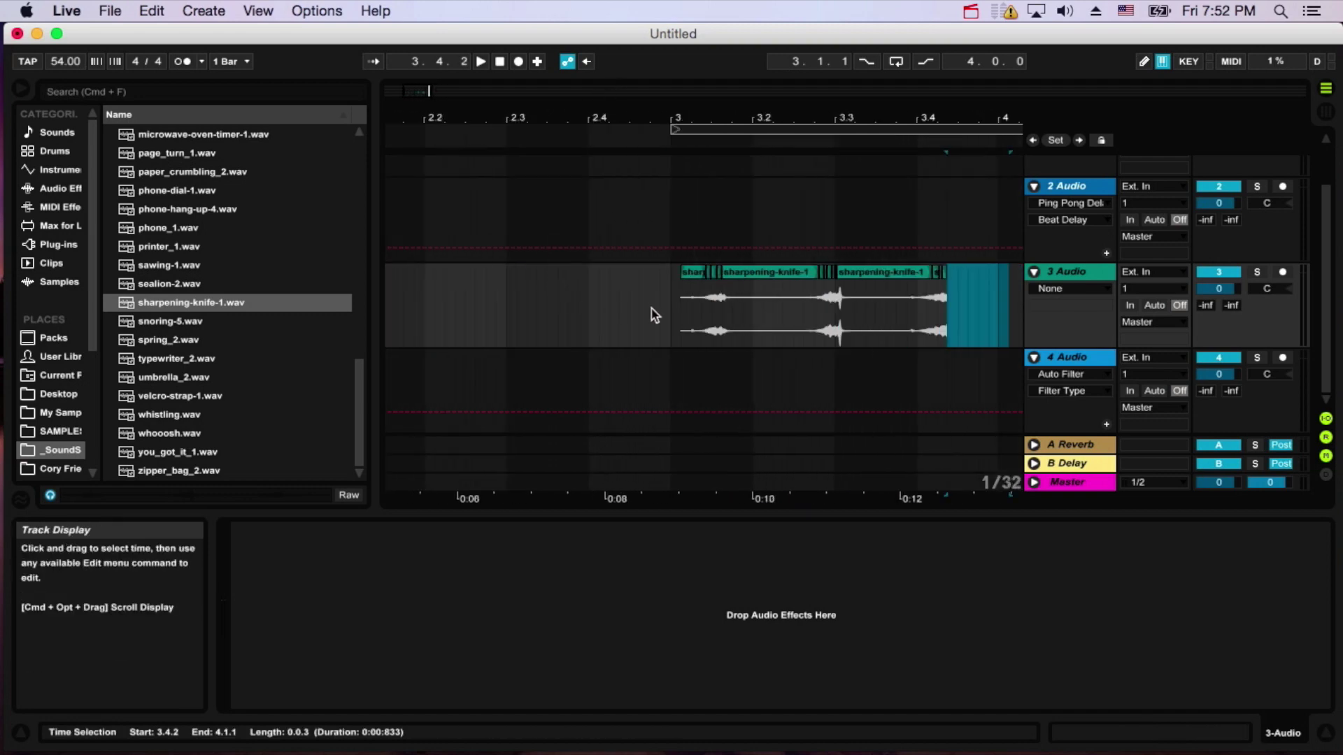
left_click(692, 277)
scroll(630, 256, "up", 1)
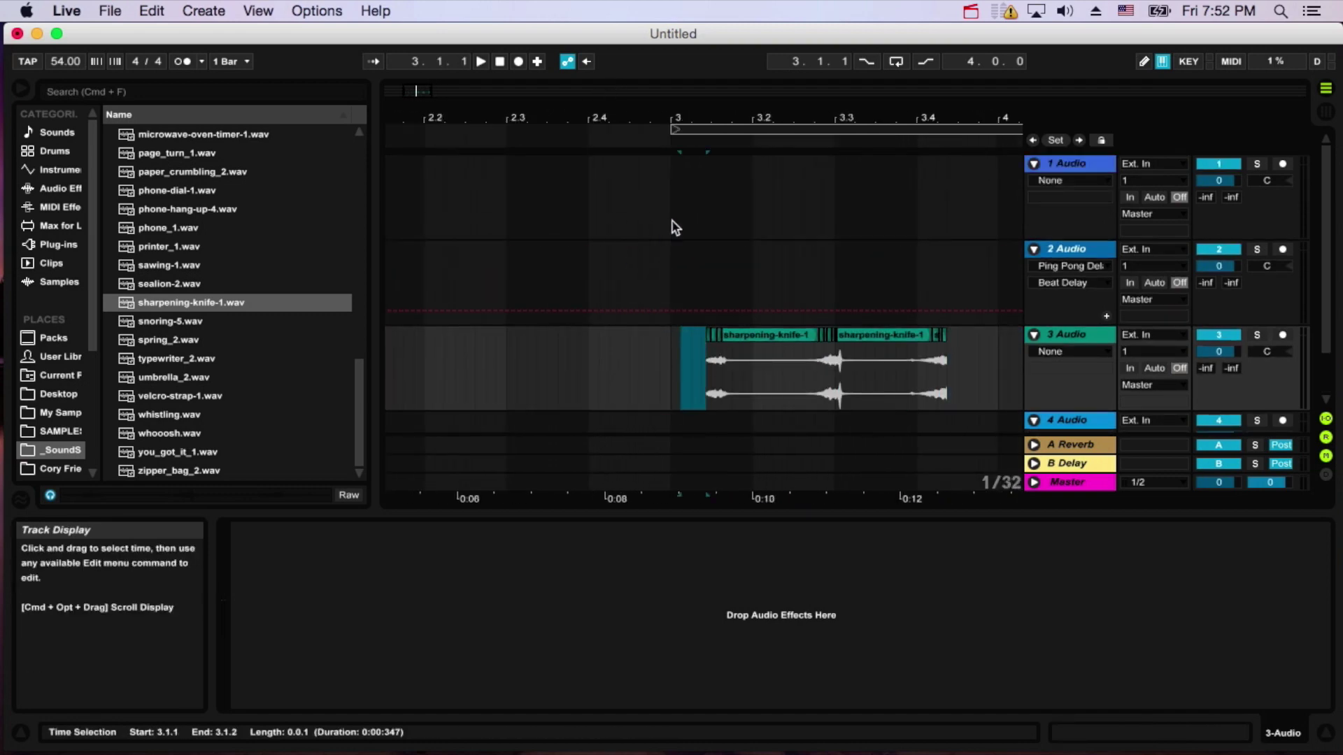
Move the first short sharpening-knife-1 slice on 3 Audio to the start of bar 3.
scroll(711, 266, "right", 5)
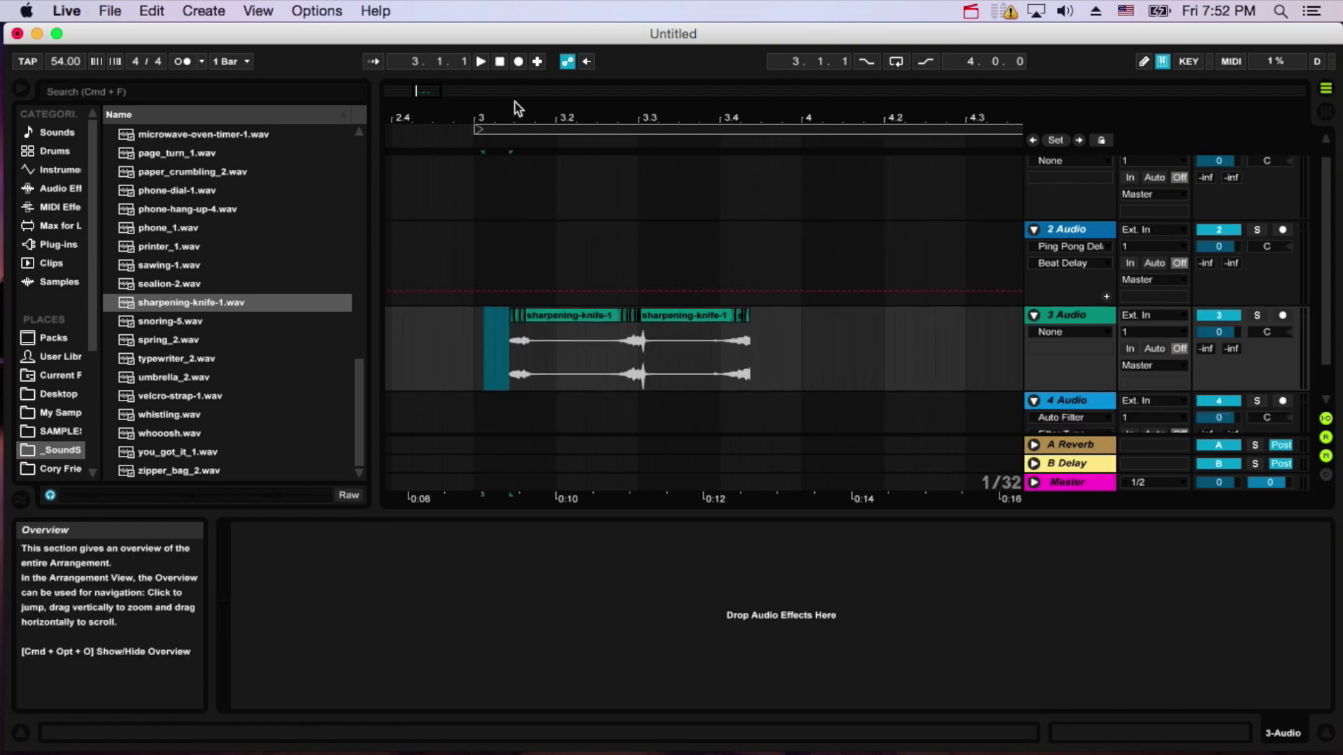
left_click_drag(515, 112, 526, 327)
scroll(529, 326, "left", 4)
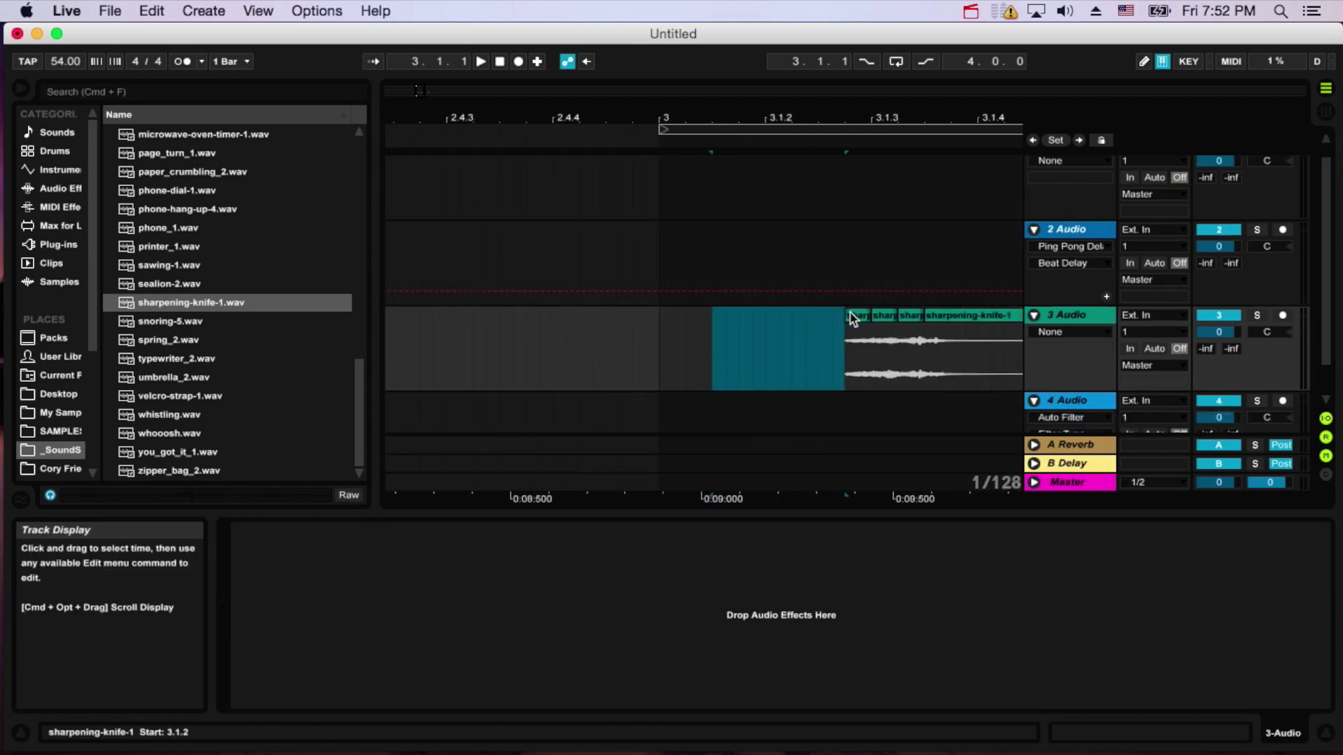
left_click_drag(852, 313, 673, 346)
scroll(673, 346, "right", 3)
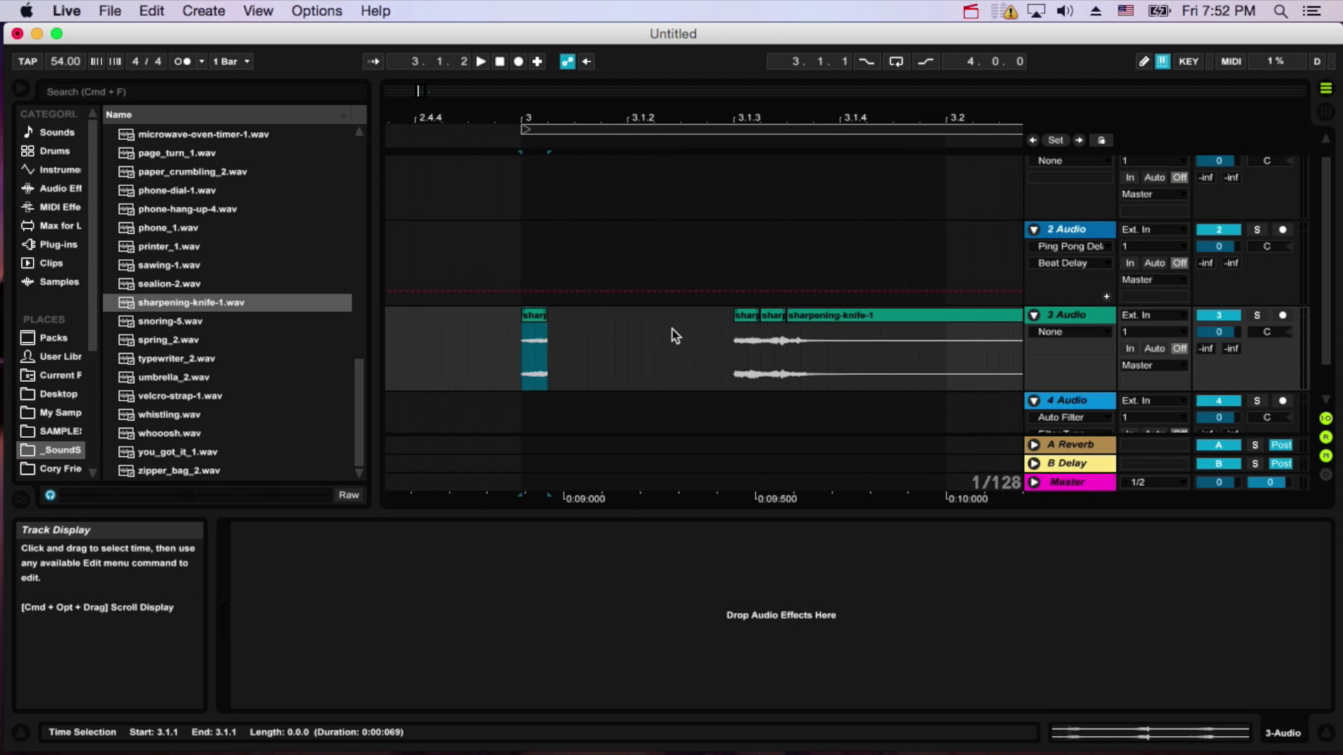
Split the sharpening-knife-1 clip right after its first swell and delete the long piece that runs to 3.2.4.
scroll(673, 336, "right", 5)
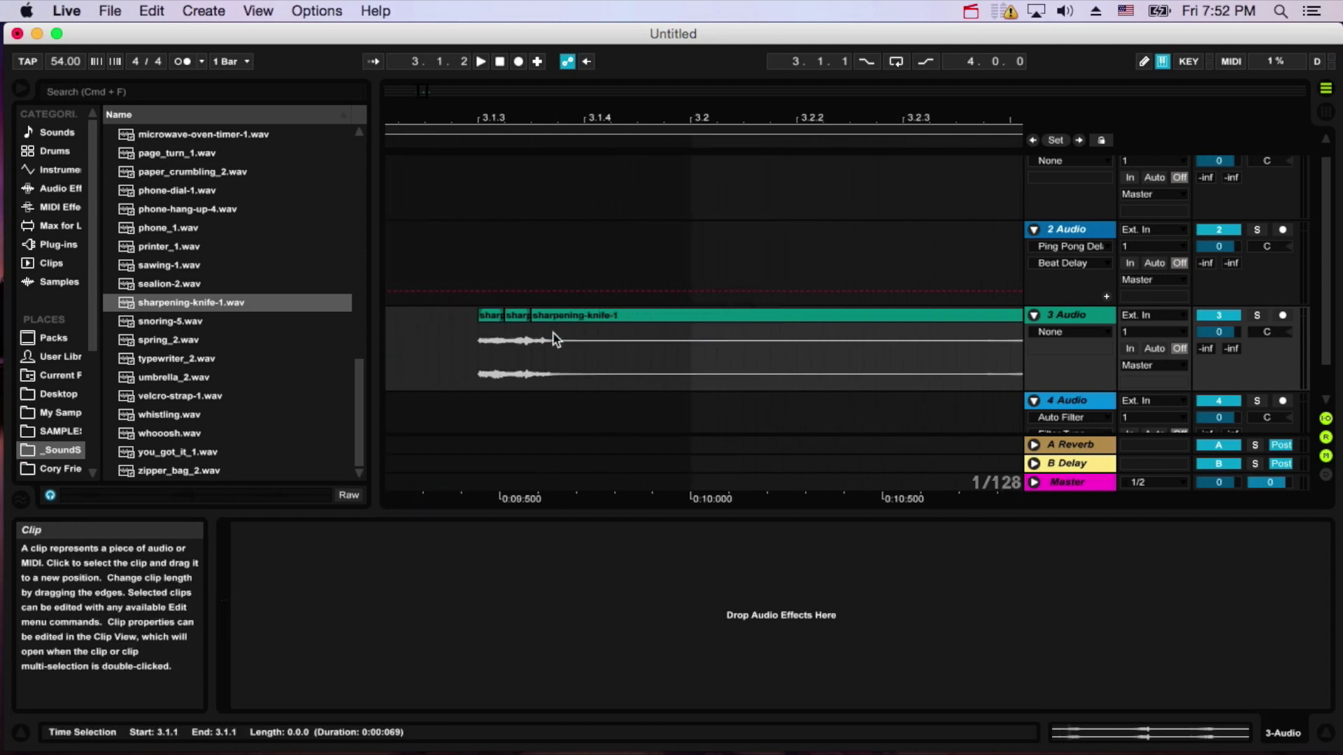
left_click(556, 340)
key("super+e")
left_click(628, 318)
key("Delete")
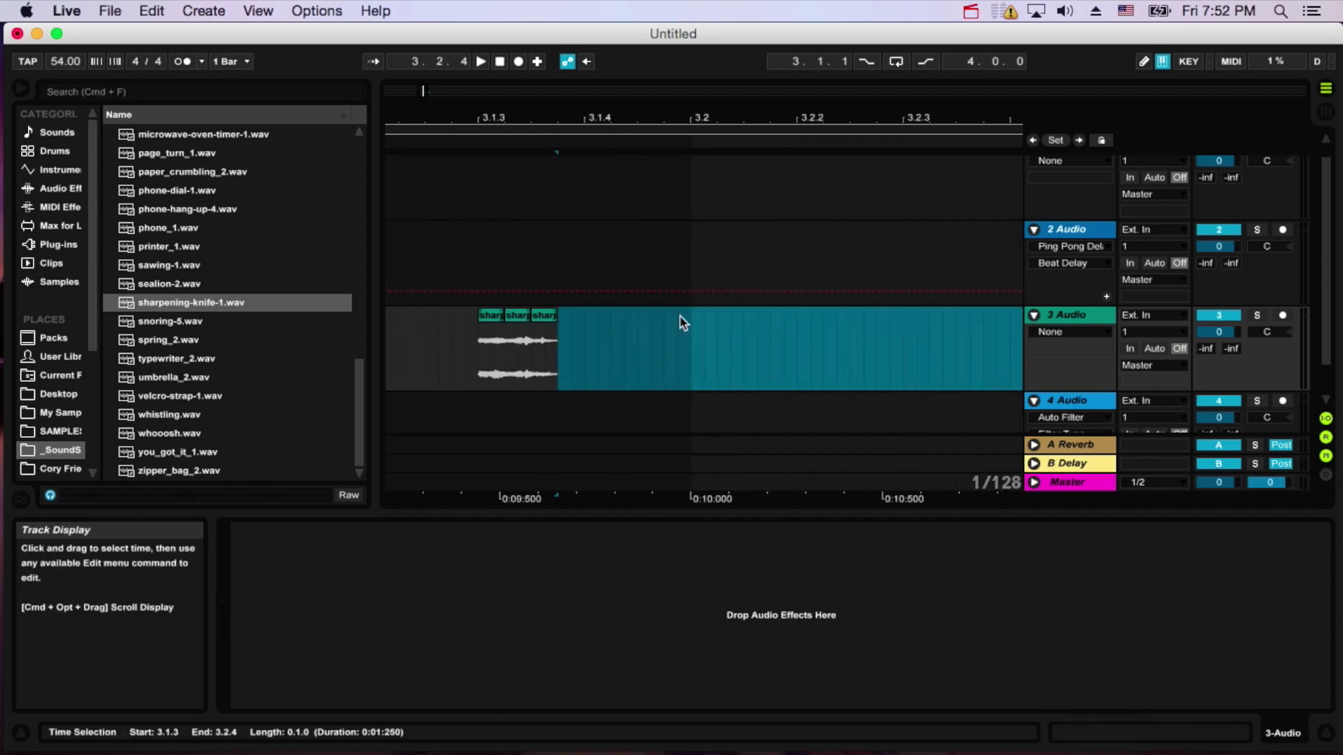
Split the first slice at bar 3, moving its second half just past 3.1.2 and the slice at 3.1.3 to just before 3.1.2.
scroll(592, 357, "left", 4)
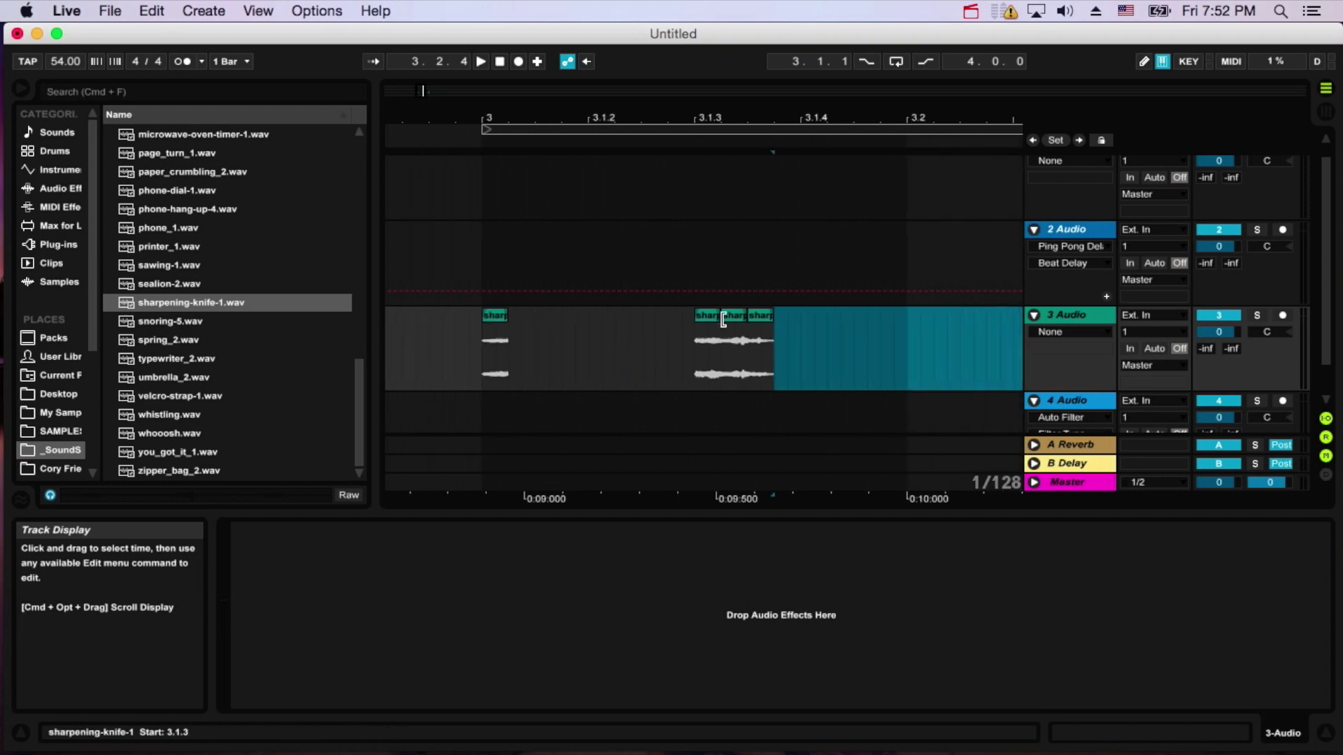
scroll(658, 332, "down", 2)
left_click(497, 311)
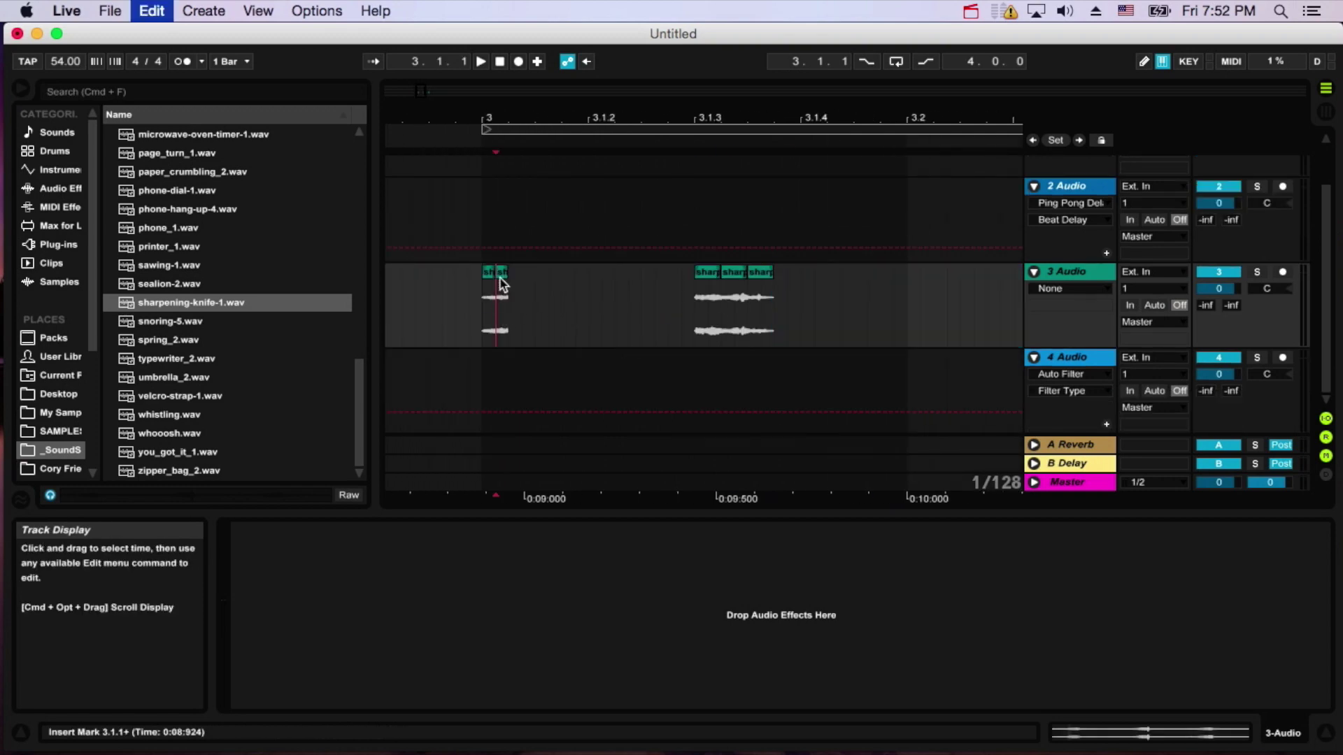
left_click_drag(501, 274, 609, 287)
left_click_drag(710, 274, 539, 309)
Play back the rearranged sharpening-knife-1 slices on 3 Audio from just before bar 3.
left_click(429, 315)
key("space")
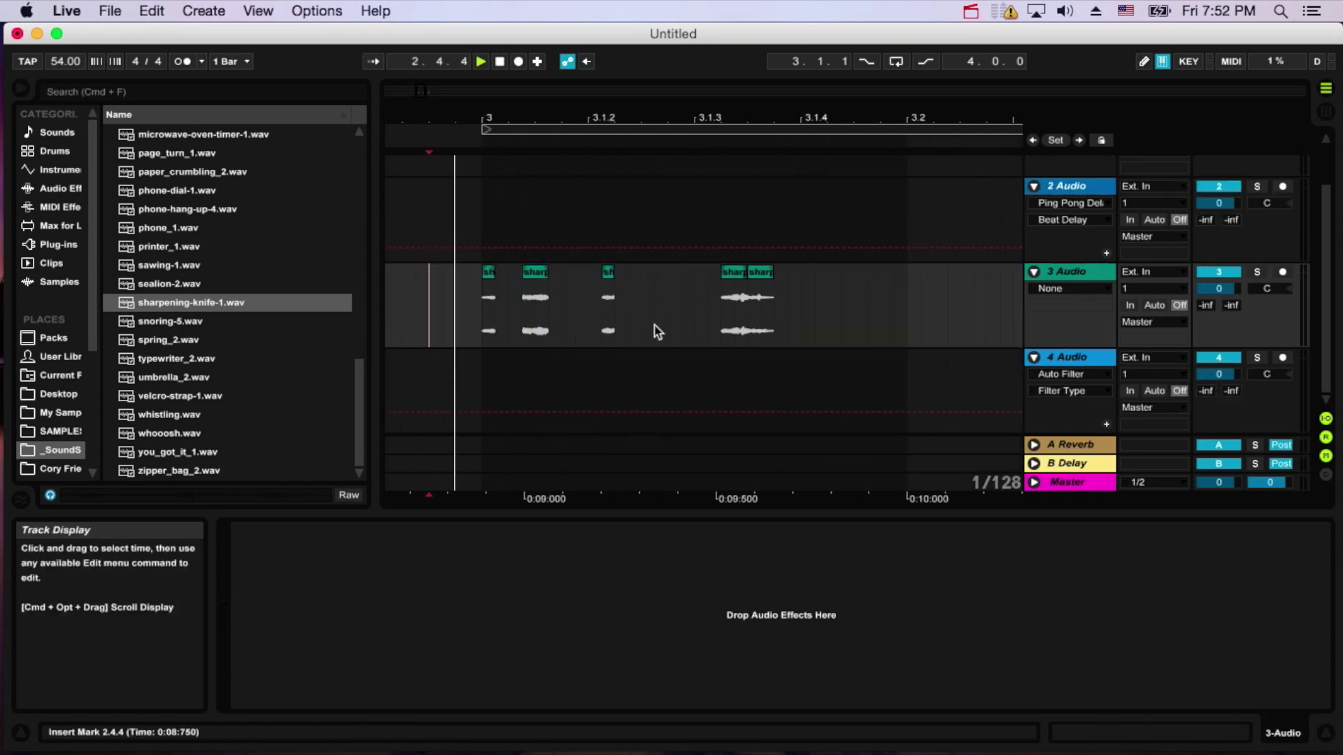
scroll(736, 234, "right", 1)
left_click(404, 305)
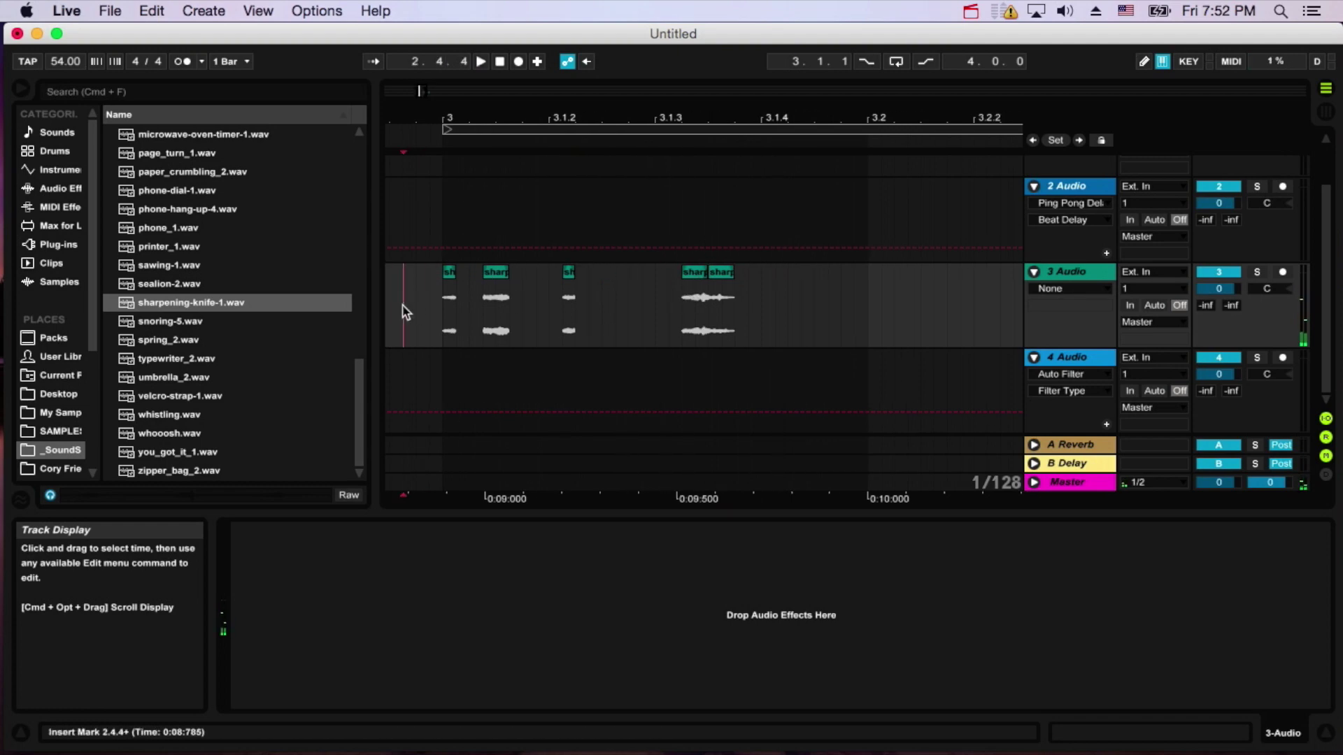
key("space")
scroll(615, 331, "right", 3)
key("space")
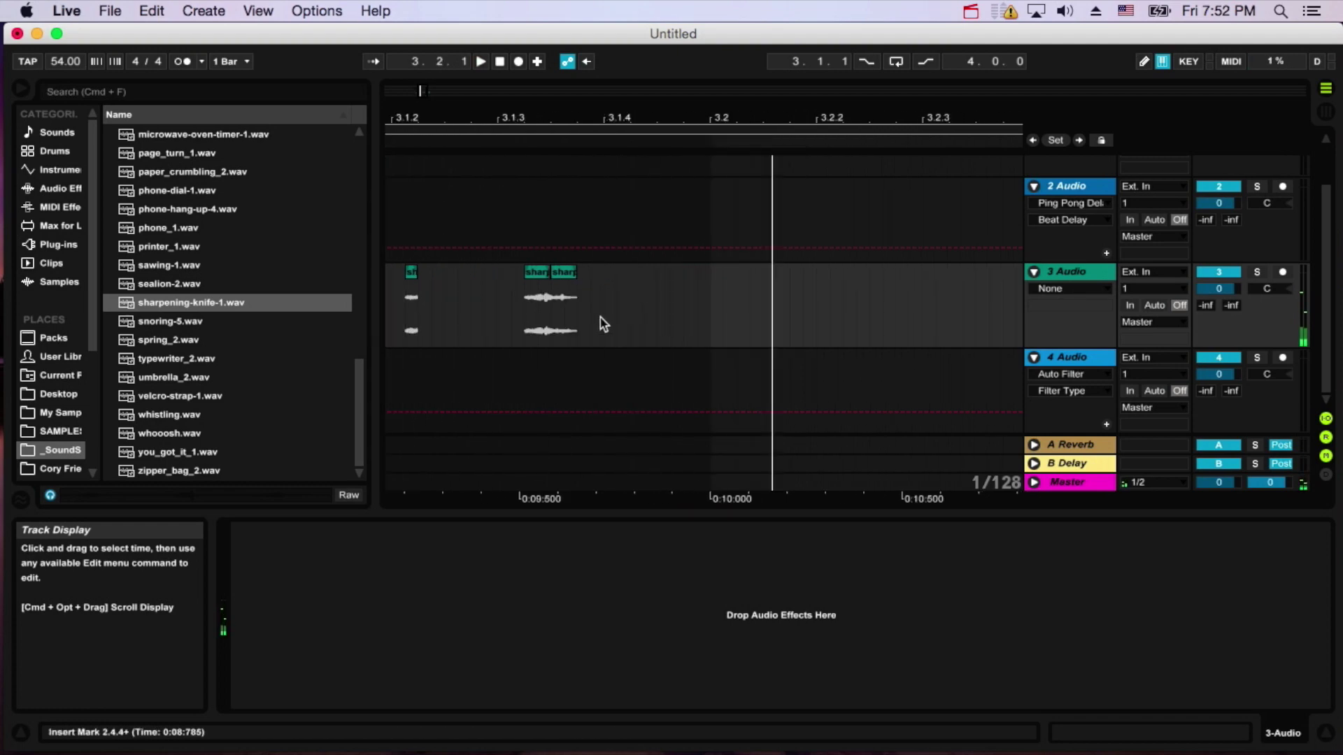
scroll(767, 321, "right", 2)
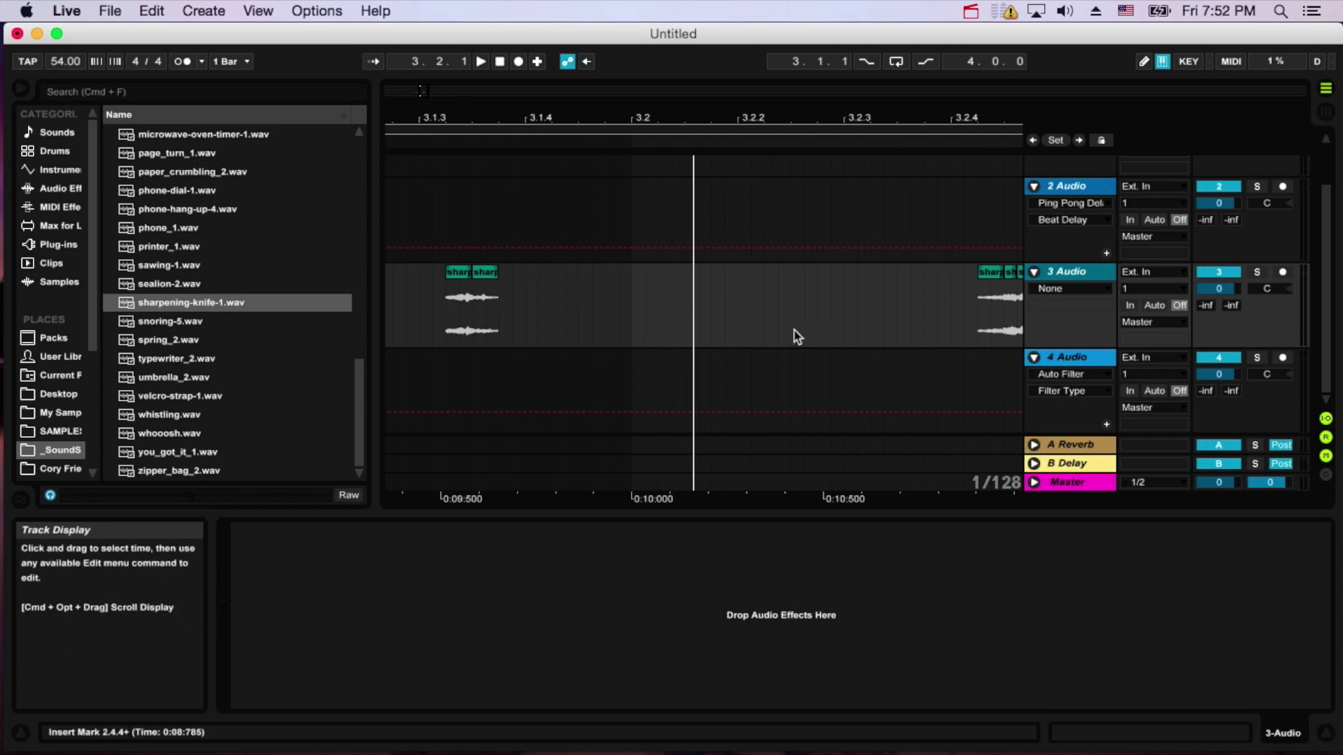
Add a Compressor from the audio effects to the 3 Audio track.
left_click(53, 175)
left_click(56, 188)
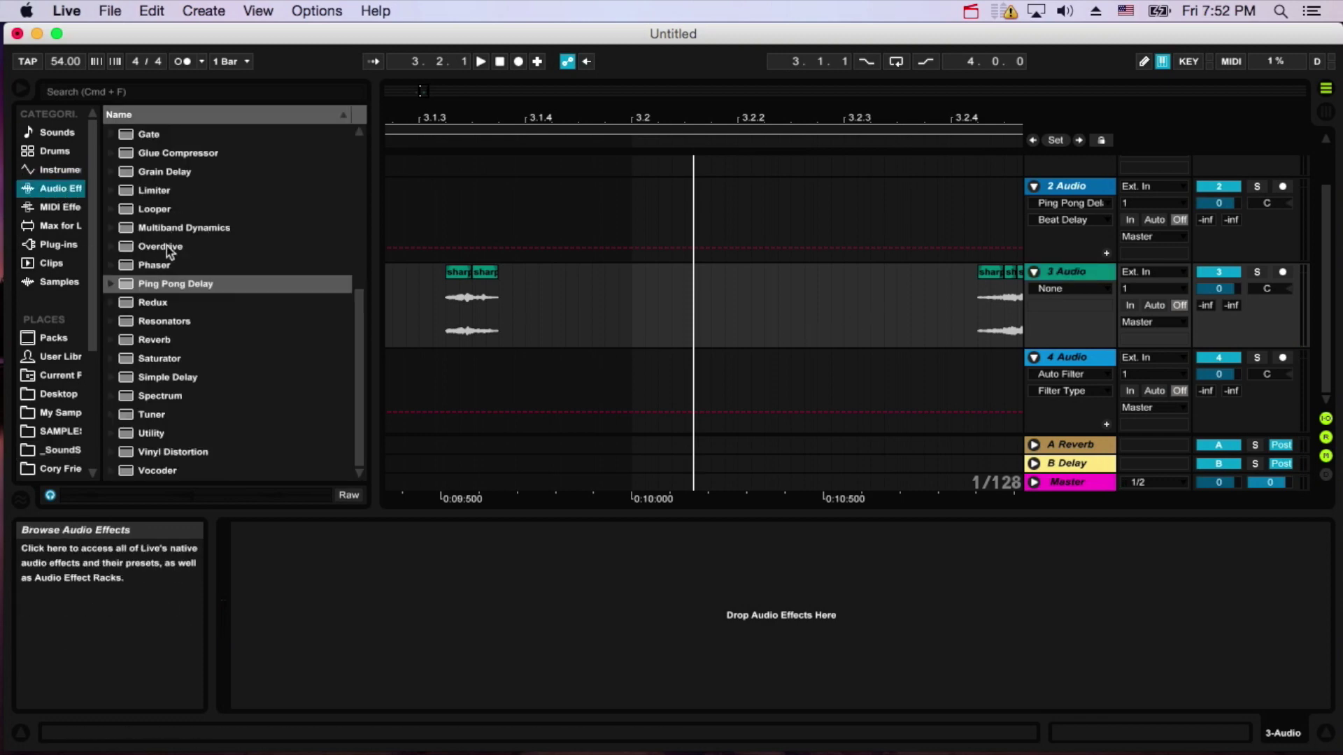
scroll(183, 305, "up", 10)
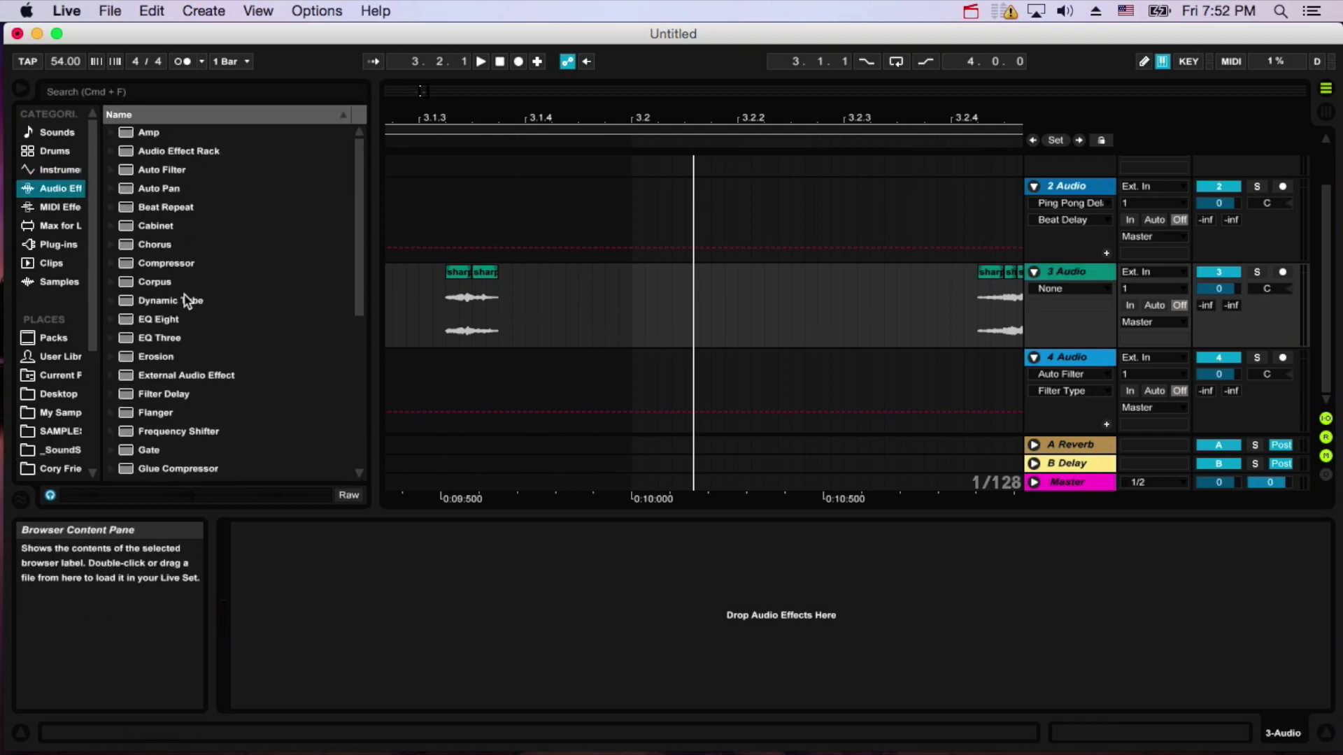
double_click(184, 264)
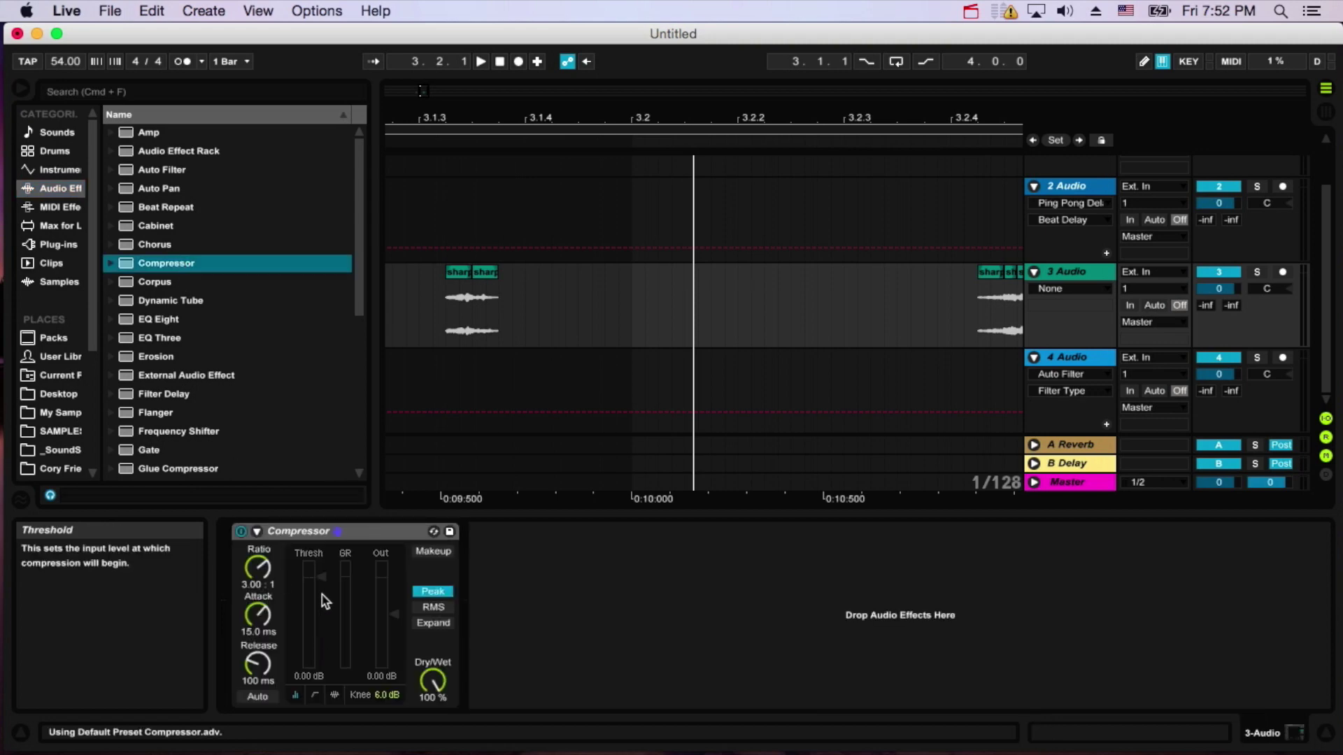
Set the Compressor's threshold to -26.3 dB, ratio to 3.71:1 and release to 113 ms while auditioning the slices.
key("space")
left_click_drag(322, 577, 257, 614)
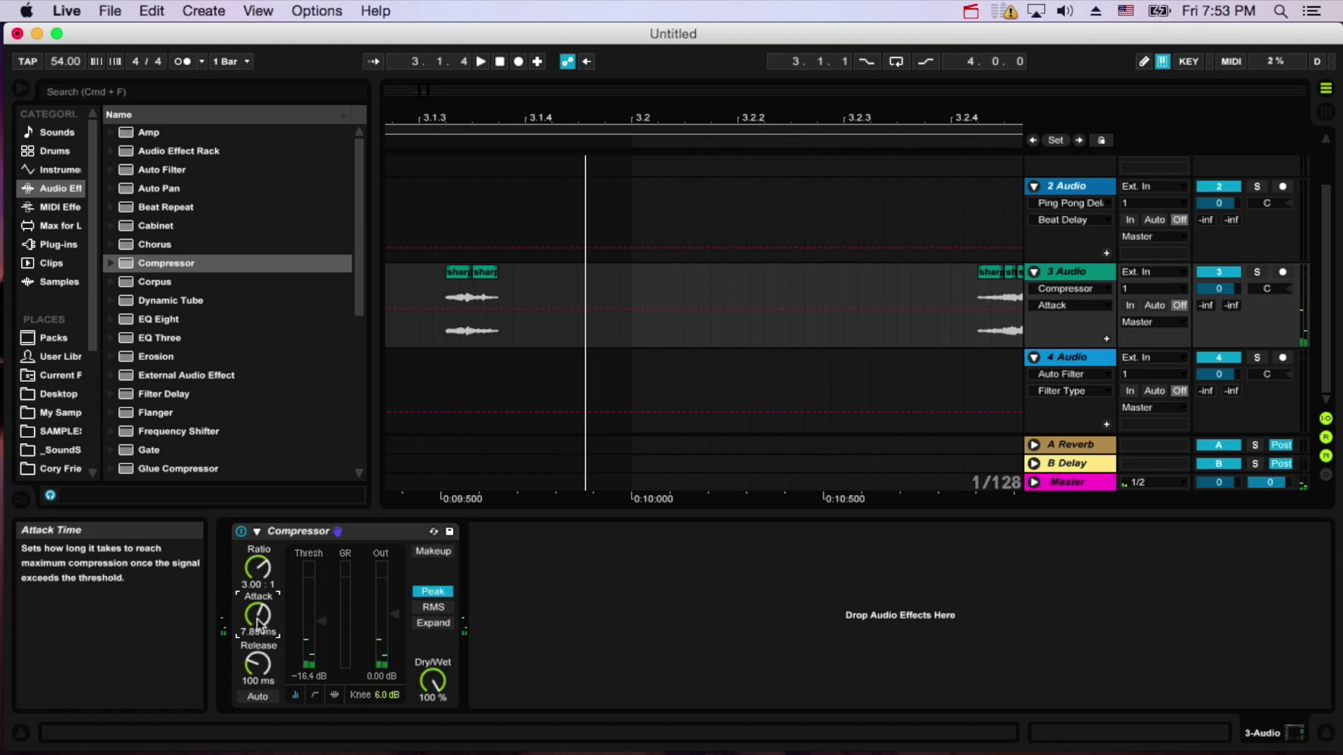
left_click(255, 664)
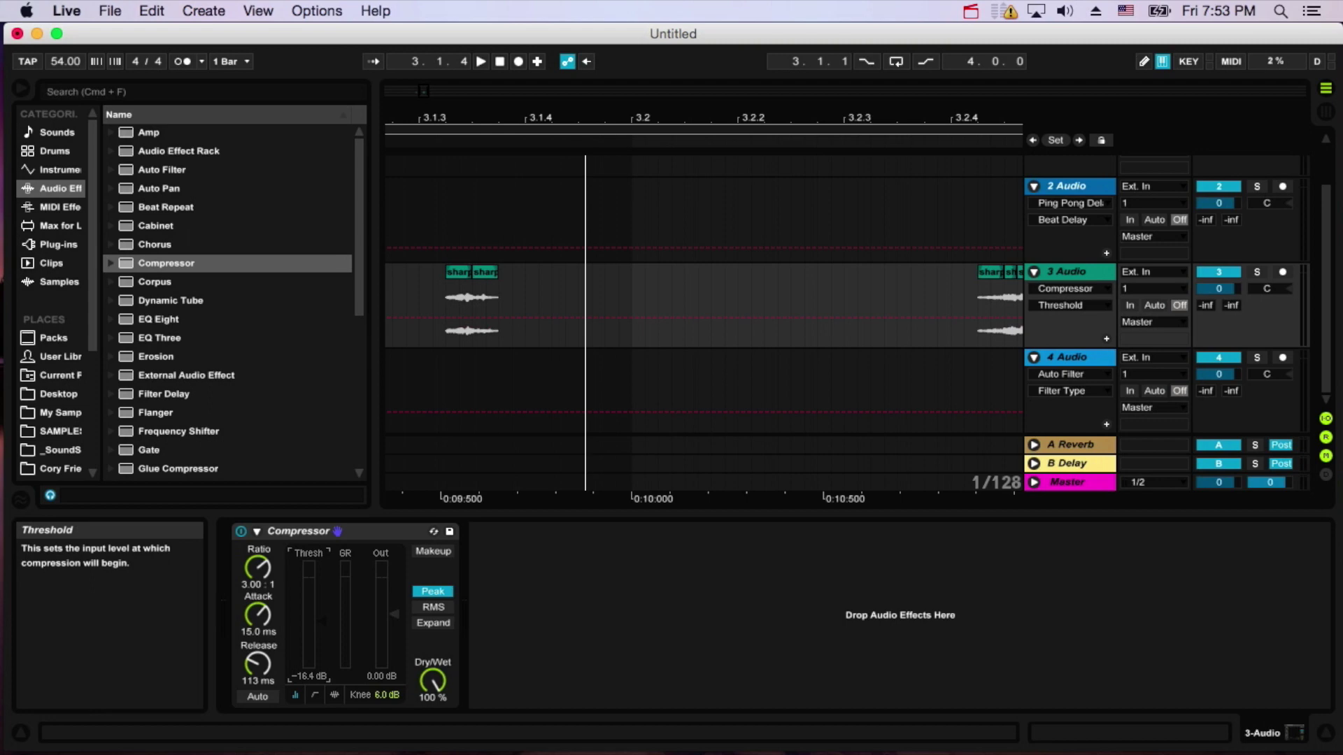
mouse_move(258, 580)
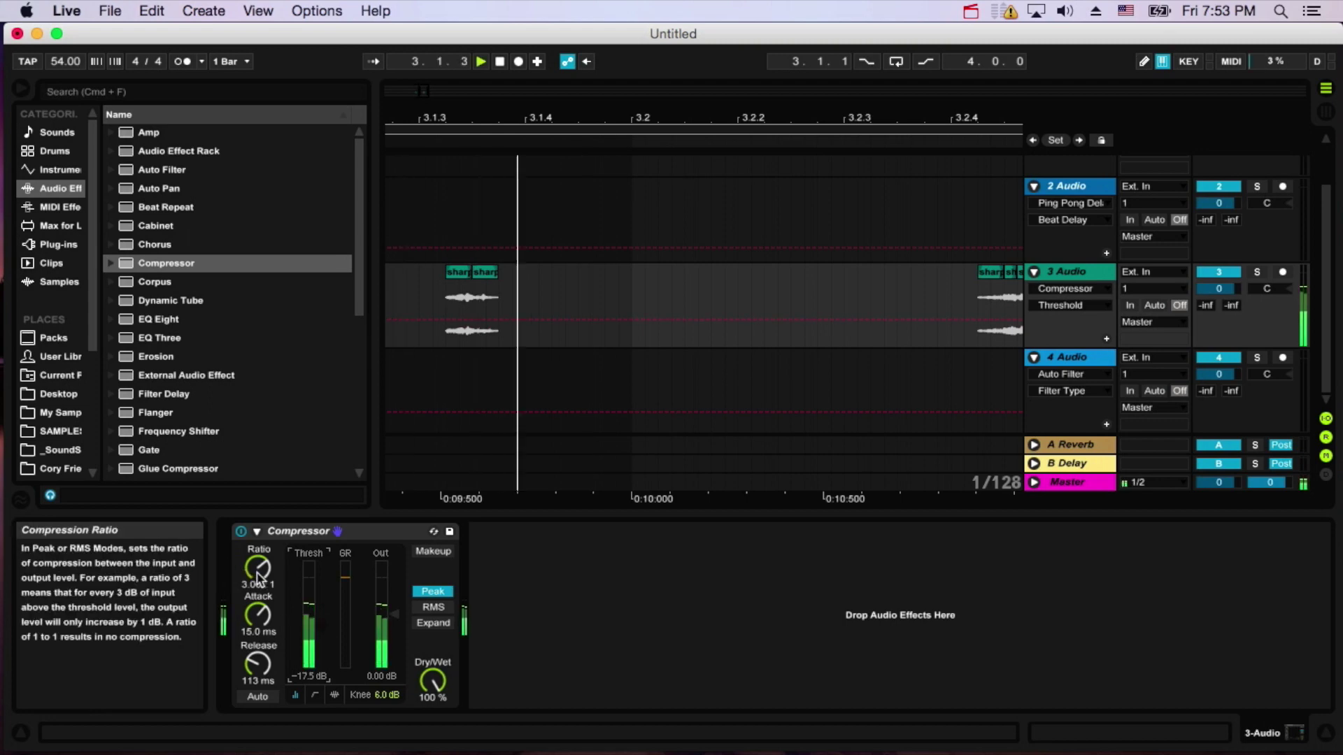
key("space")
mouse_move(326, 629)
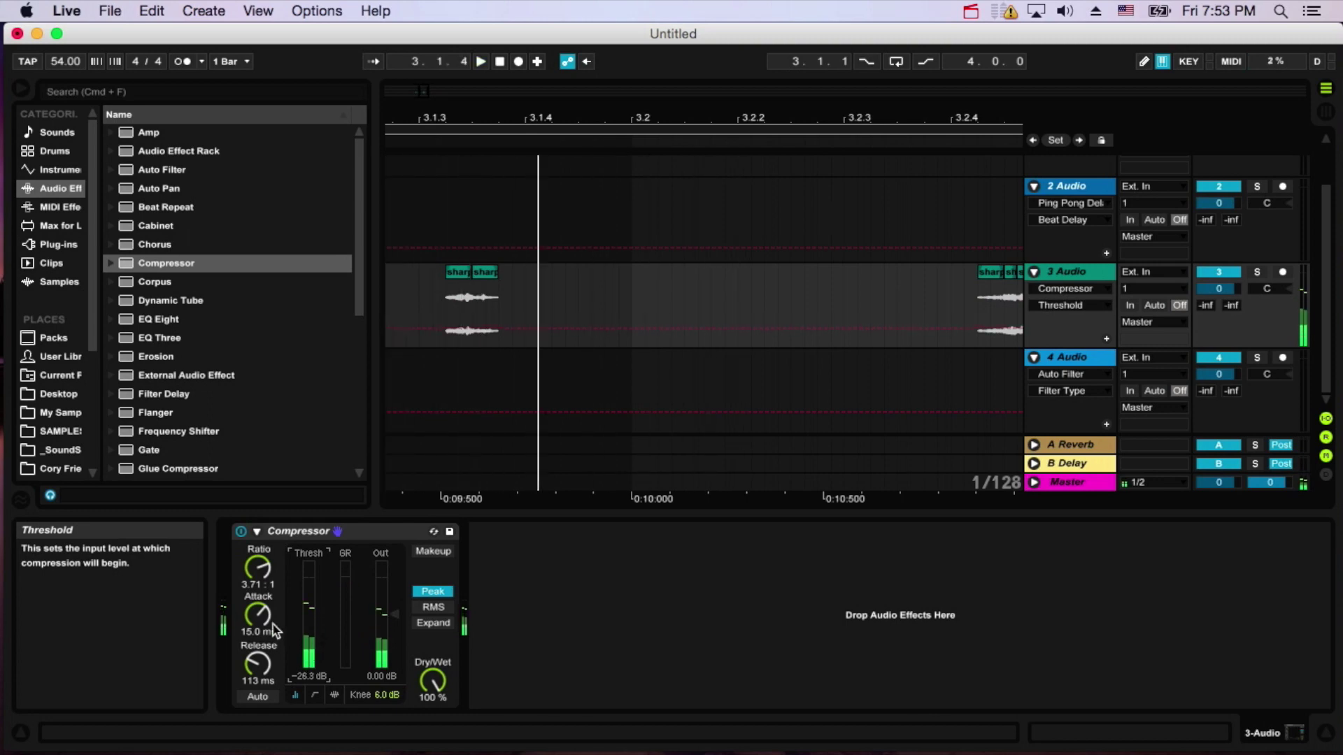
key("space")
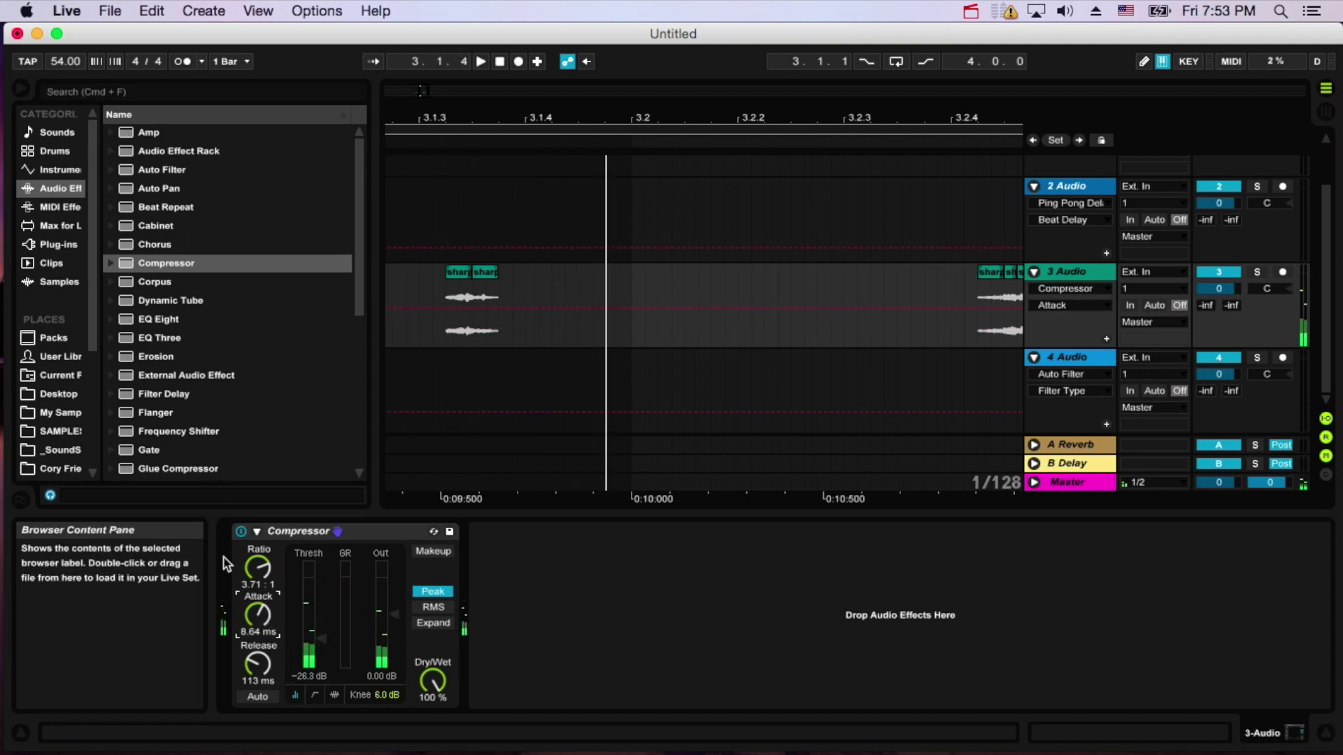
Add EQ Eight after the Compressor and enable filter 8 to roll off the highs from about 11.4 kHz.
double_click(164, 319)
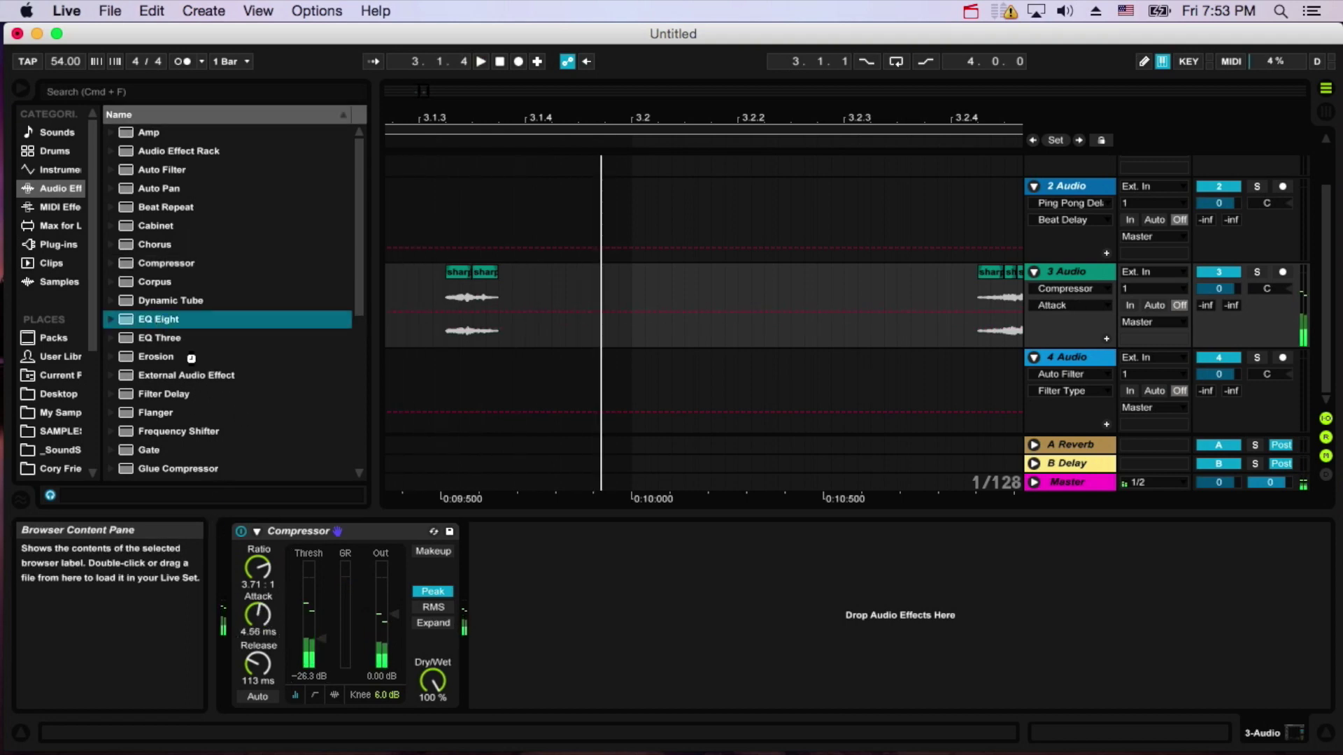
left_click(859, 698)
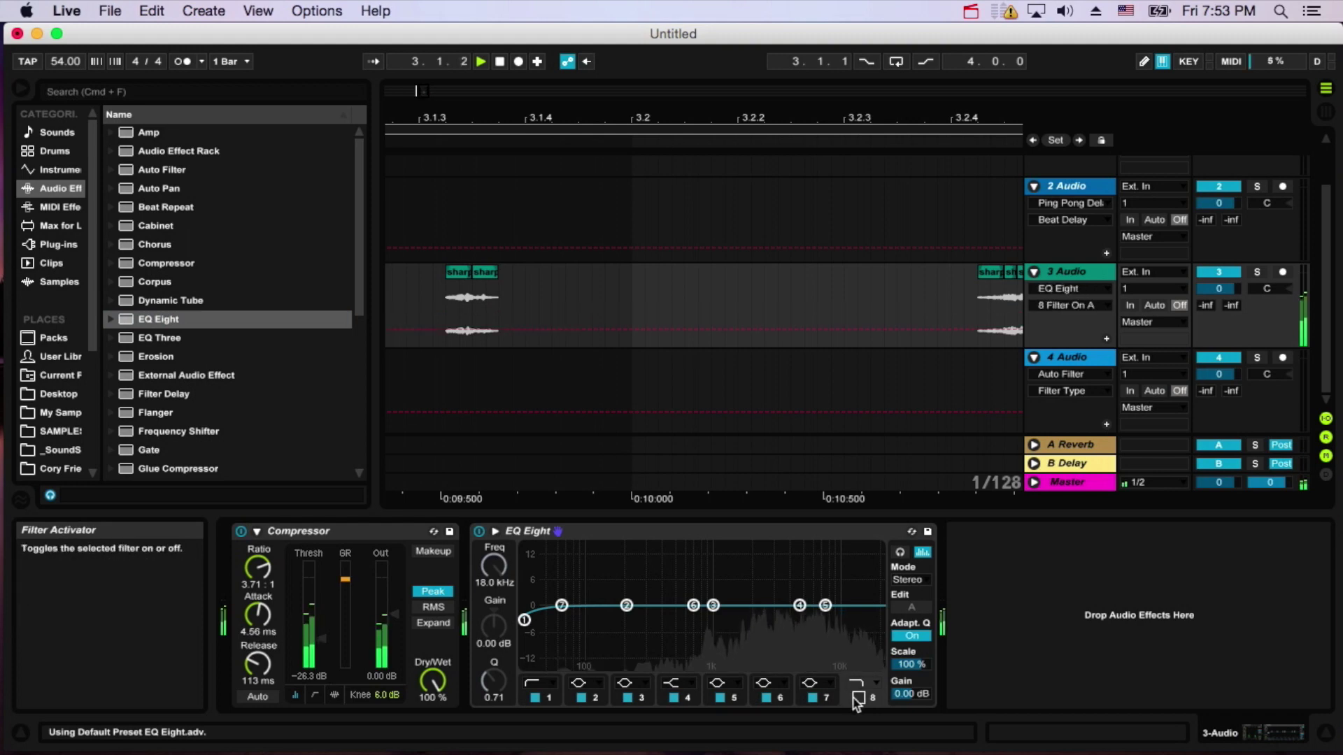
left_click_drag(835, 616, 837, 622)
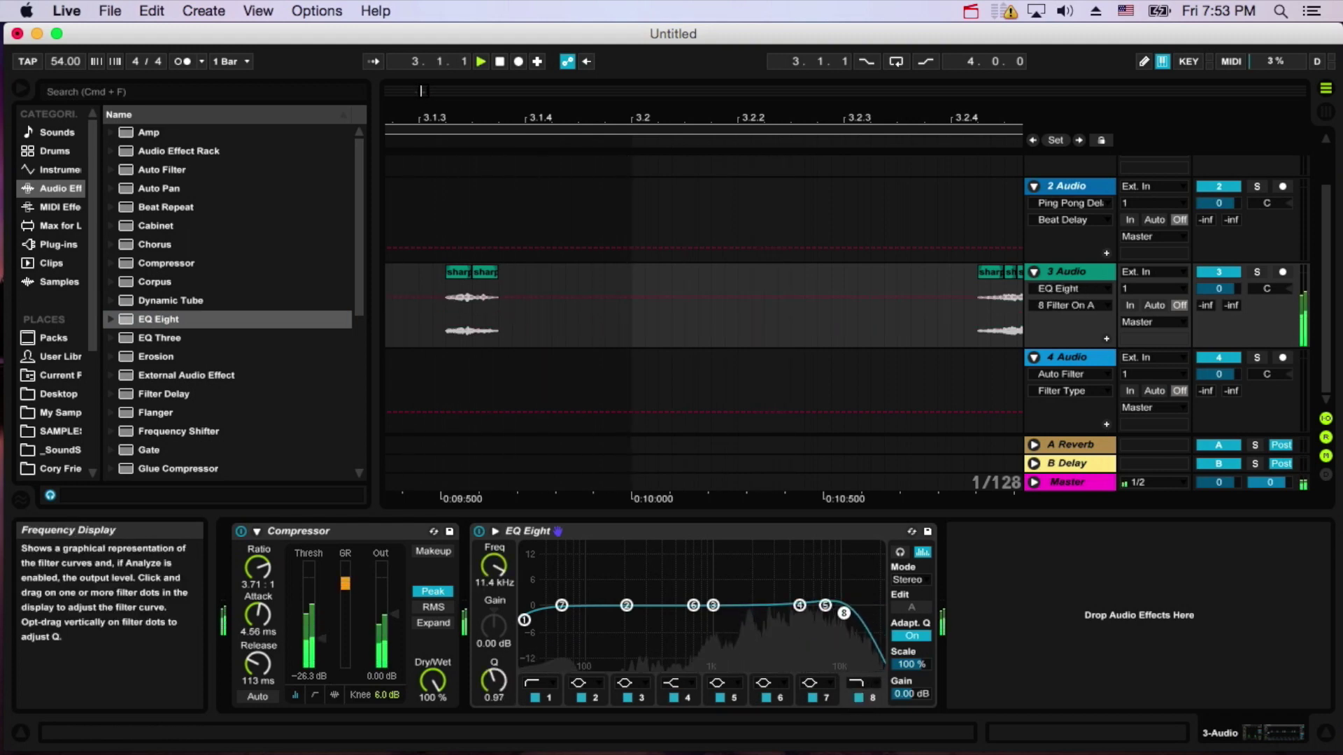
Set the Compressor's attack to 19.7 ms and EQ Eight's filter 1 frequency to 81.1 Hz.
left_click_drag(257, 614, 257, 601)
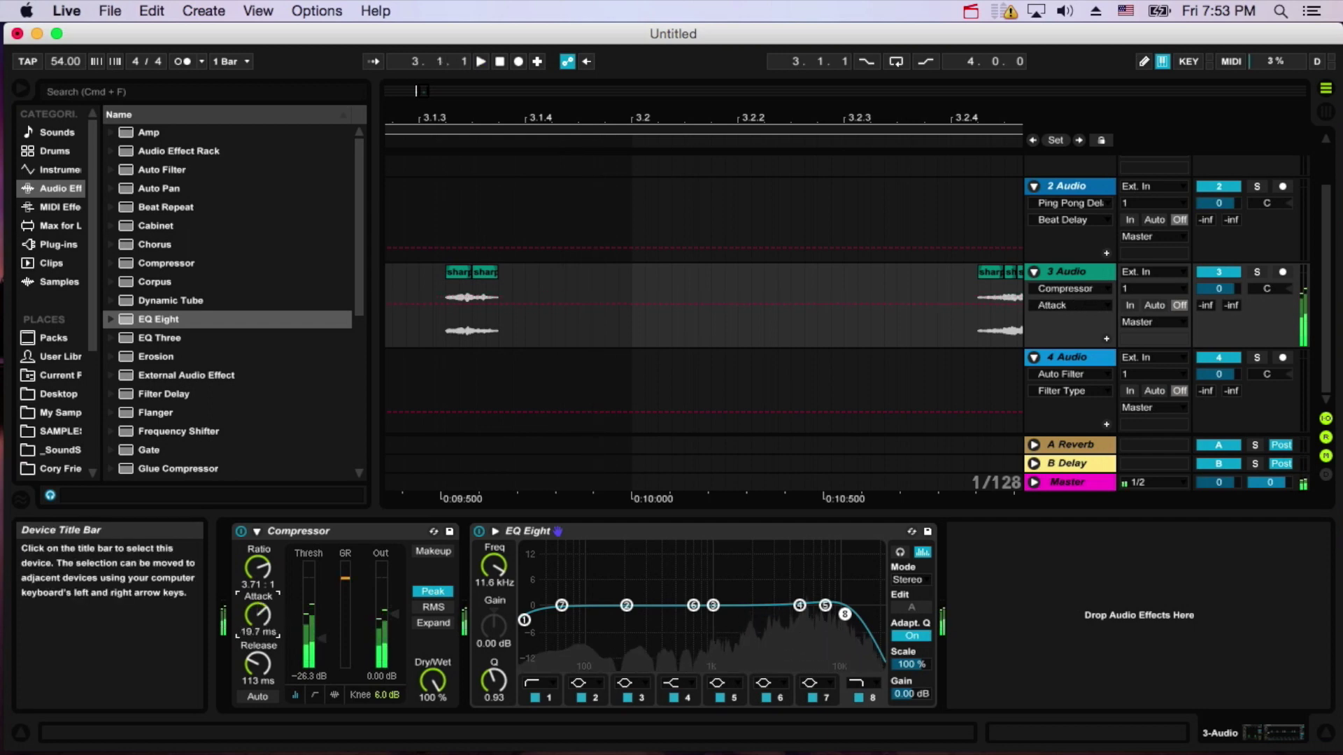
key("space")
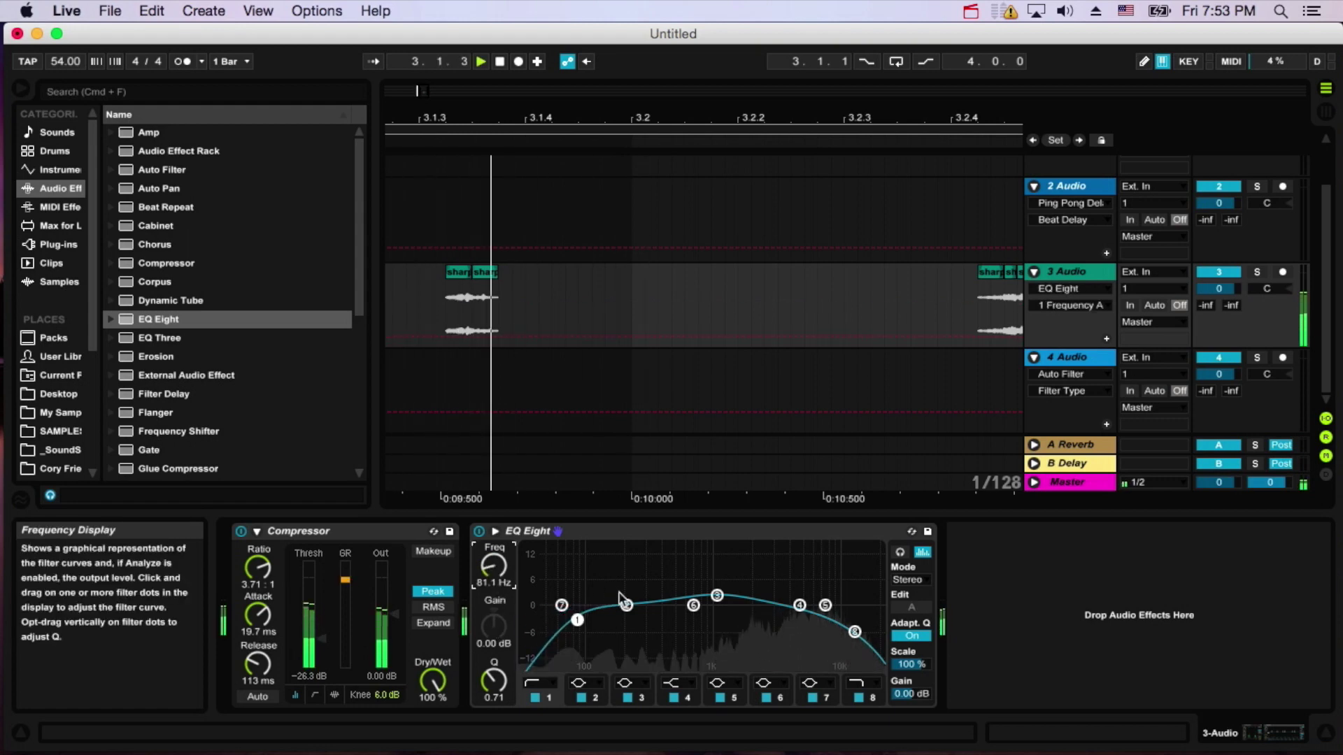
key("shift+Tab")
key("shift+Tab")
key("q")
key("q")
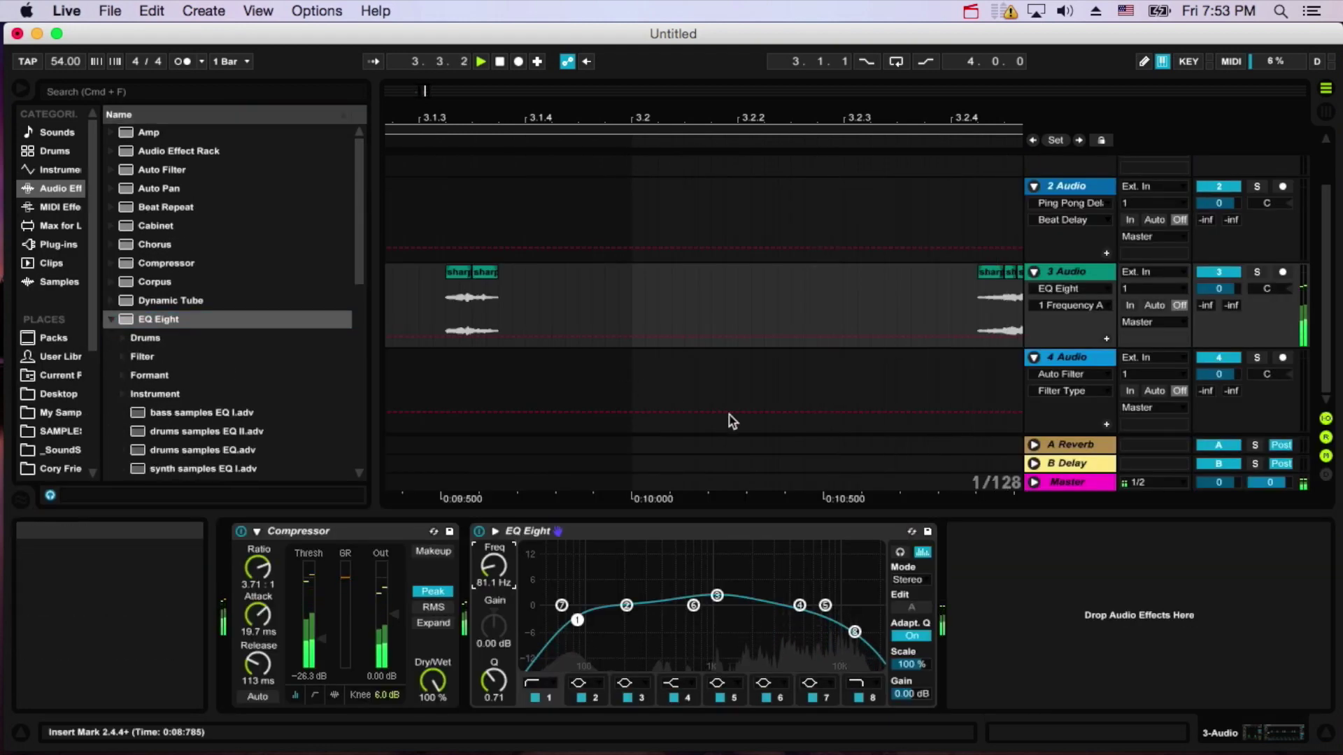
Play back the processed slices on 3 Audio from just before bar 3.
scroll(732, 356, "left", 4)
key("space")
left_click_drag(641, 105, 641, 67)
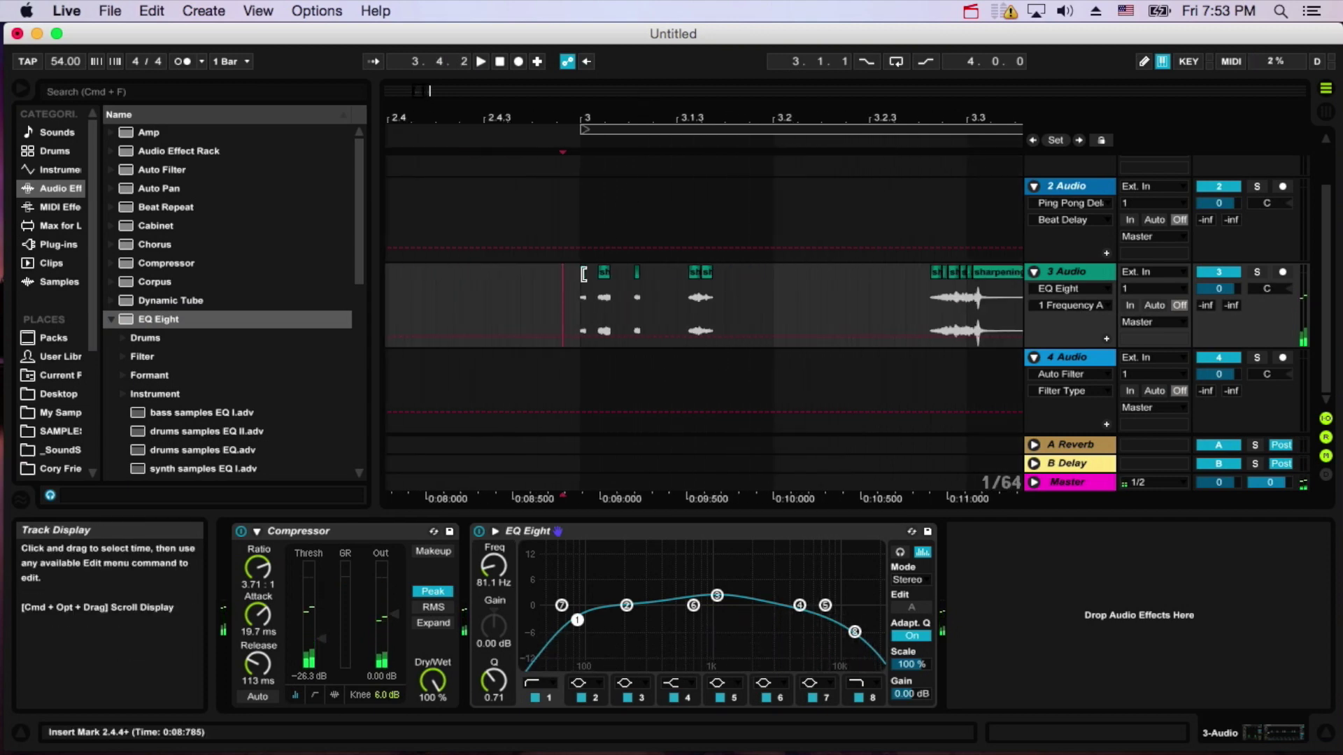
left_click(568, 279)
key("space")
left_click_drag(707, 117, 721, 140)
key("space")
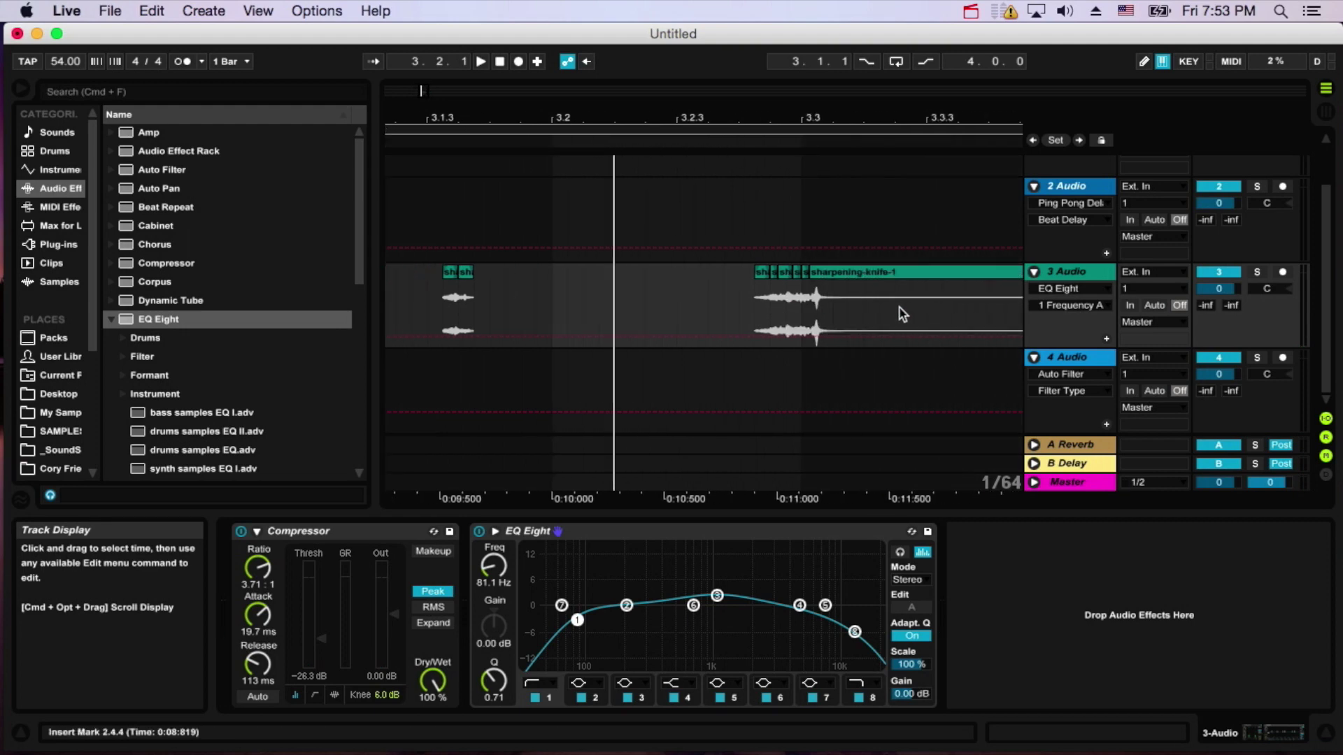
Split the sharpening-knife-1 clip at 3.3.1 and 3.4.1 and delete the long quiet piece between them.
key("super+e")
scroll(758, 312, "right", 2)
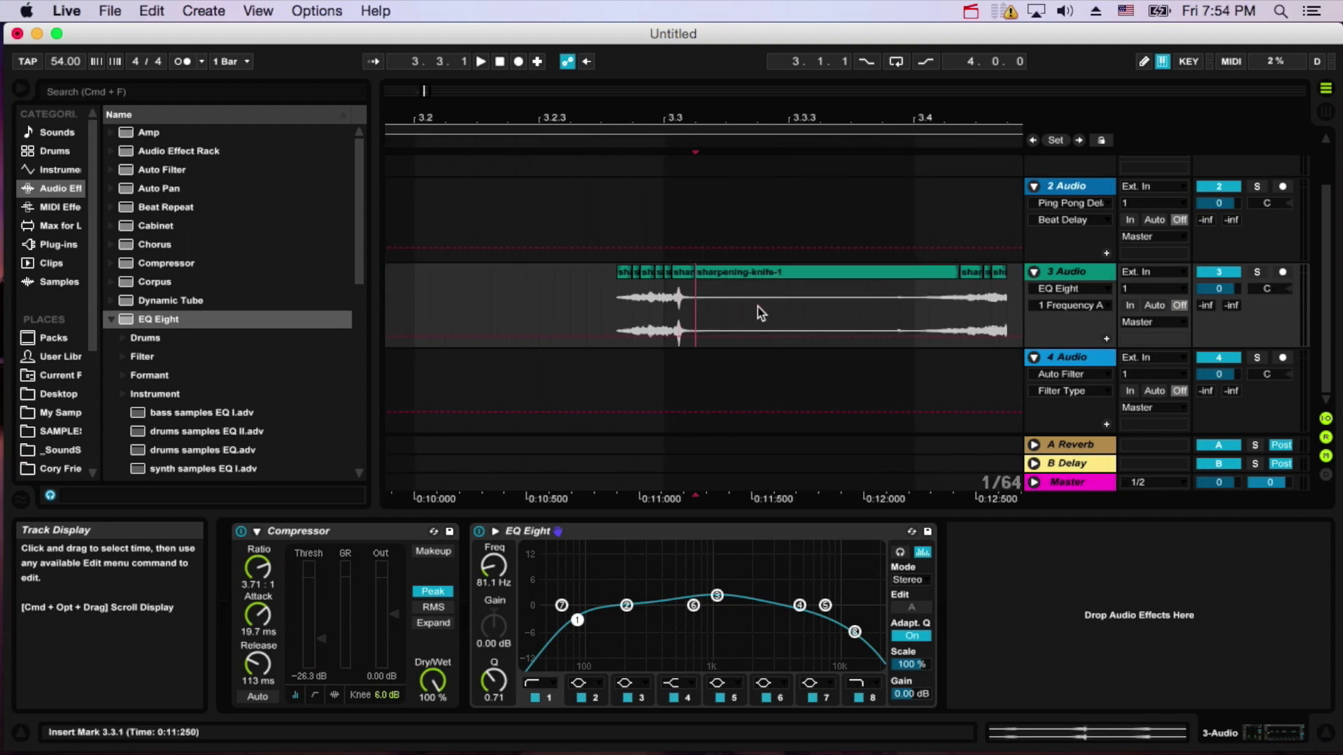
left_click(818, 274)
left_click(854, 305)
key("super+e")
left_click(834, 272)
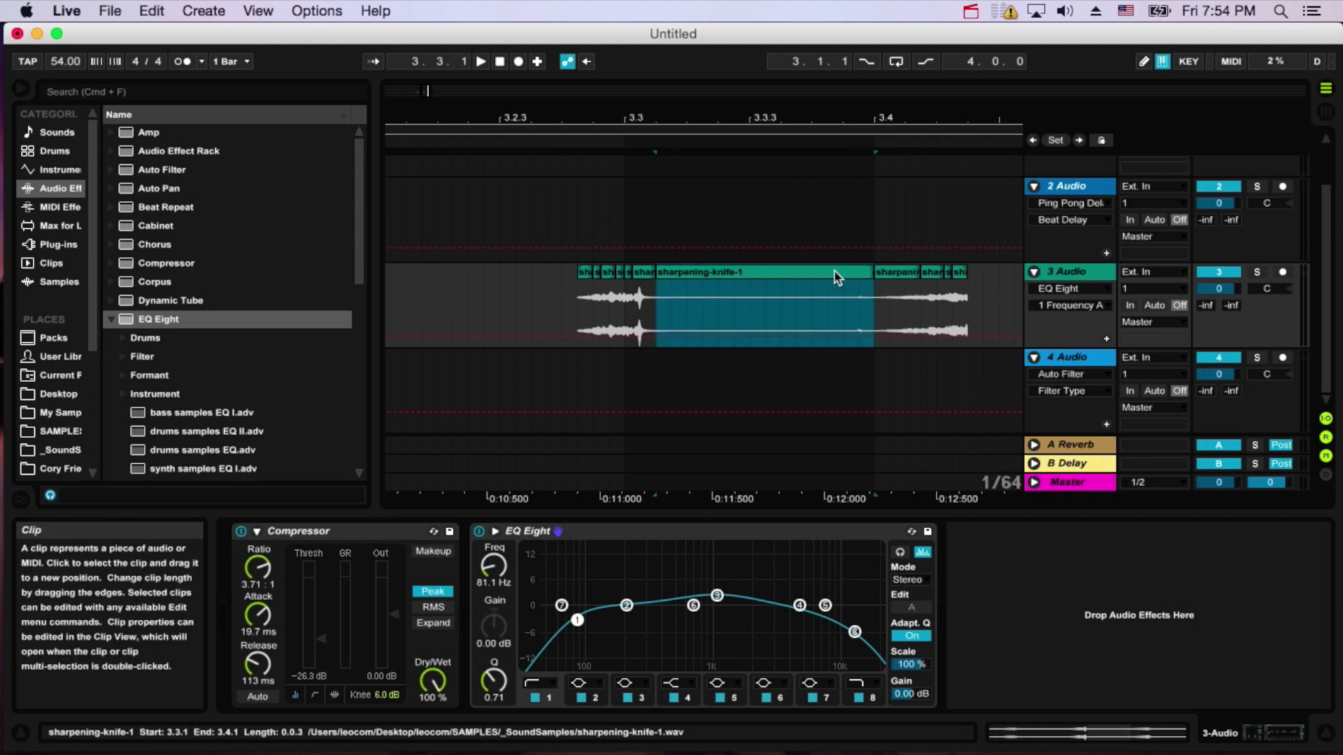
key("Delete")
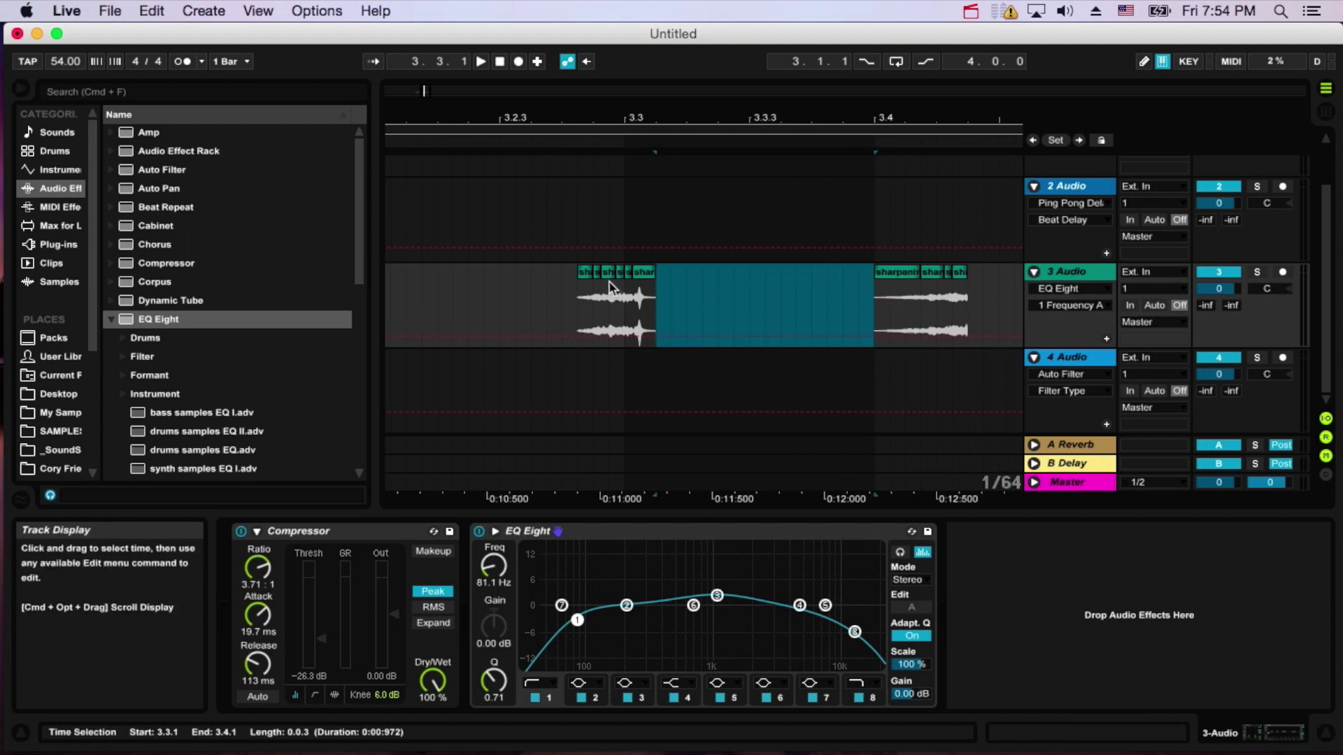
Spread three short slices from the cluster around 3.3 across the empty gap before 3.4.
left_click_drag(609, 277, 717, 291)
left_click_drag(628, 277, 768, 301)
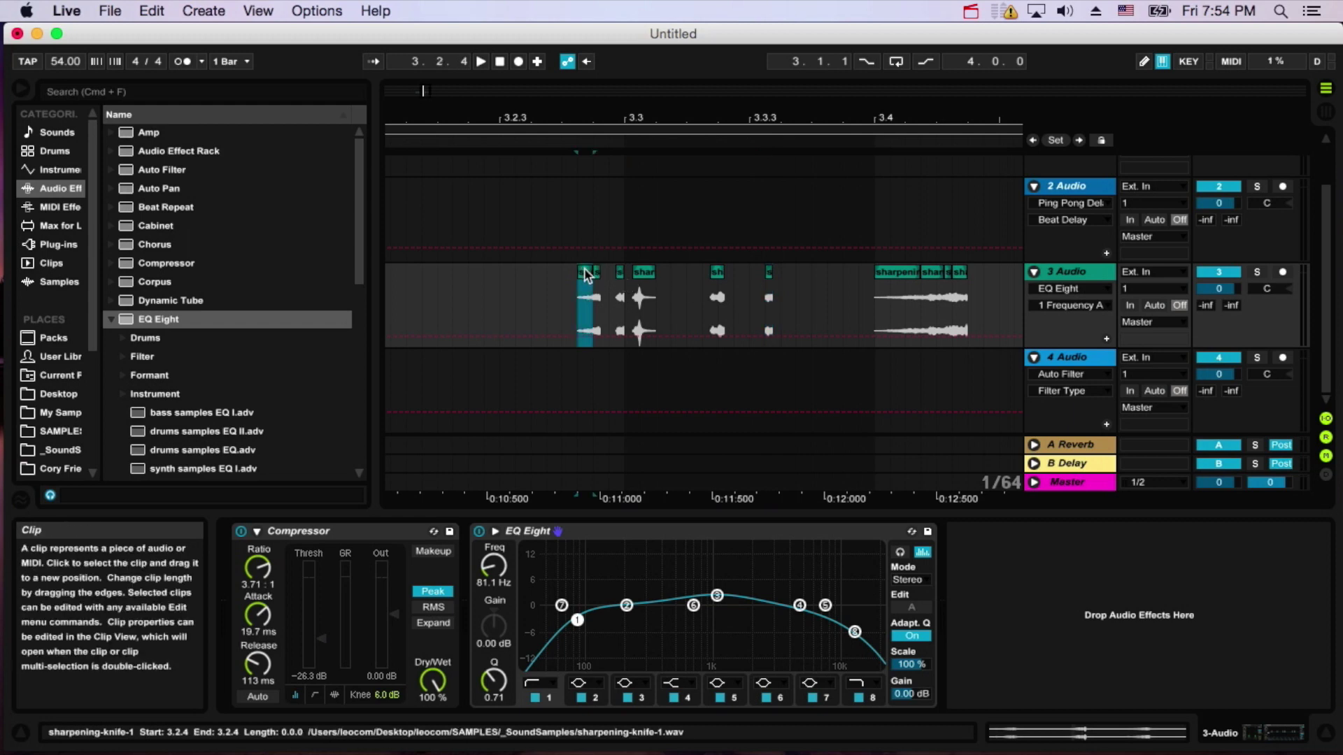
double_click(586, 273)
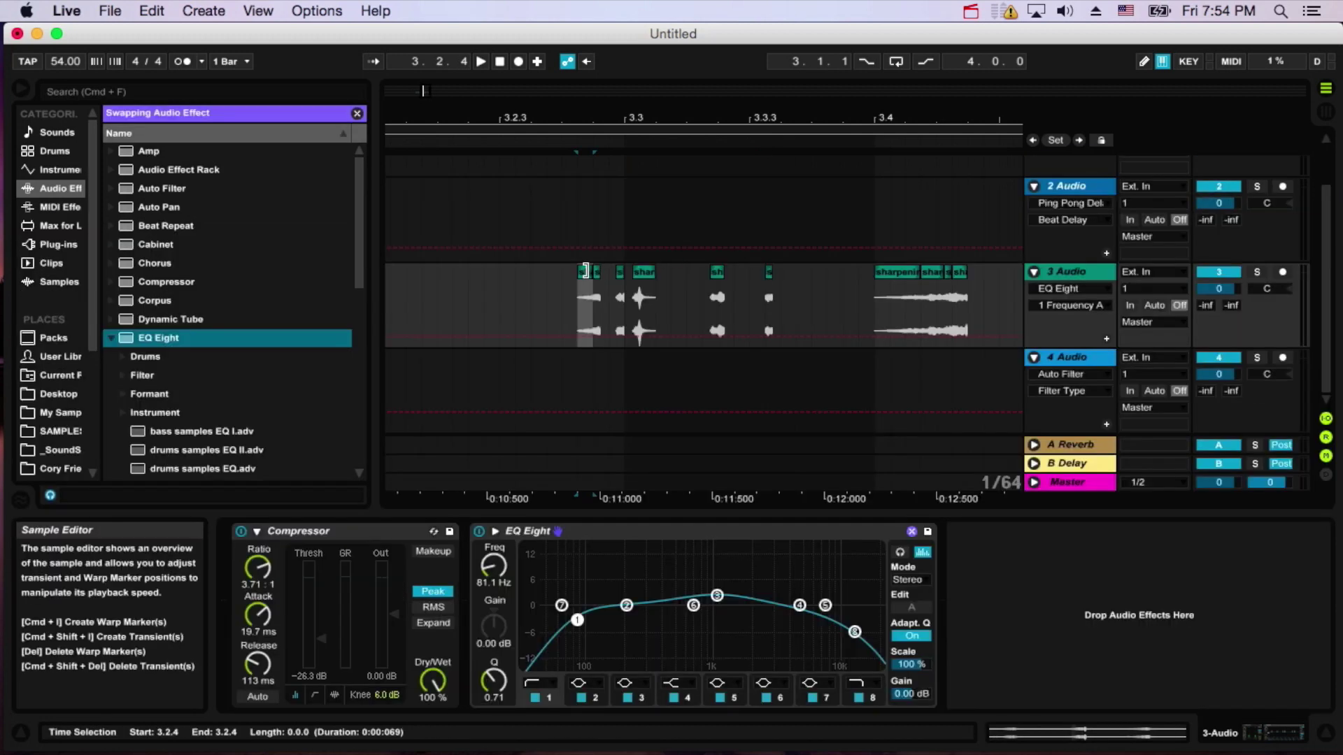
Move the four slices after 3.4 earlier, the first two around 3.2.3 and the other two between 3.3 and 3.4.
left_click_drag(907, 277, 547, 279)
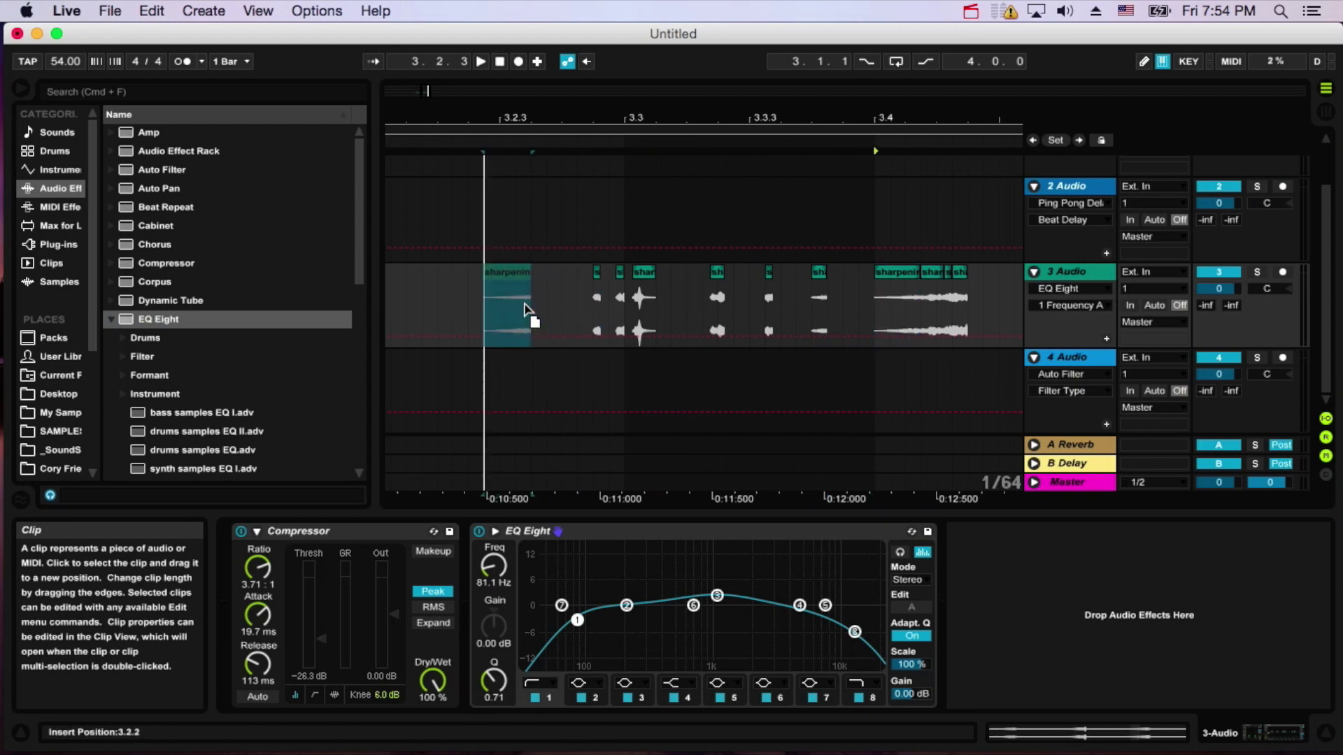
scroll(886, 284, "left", 5)
scroll(884, 279, "right", 5)
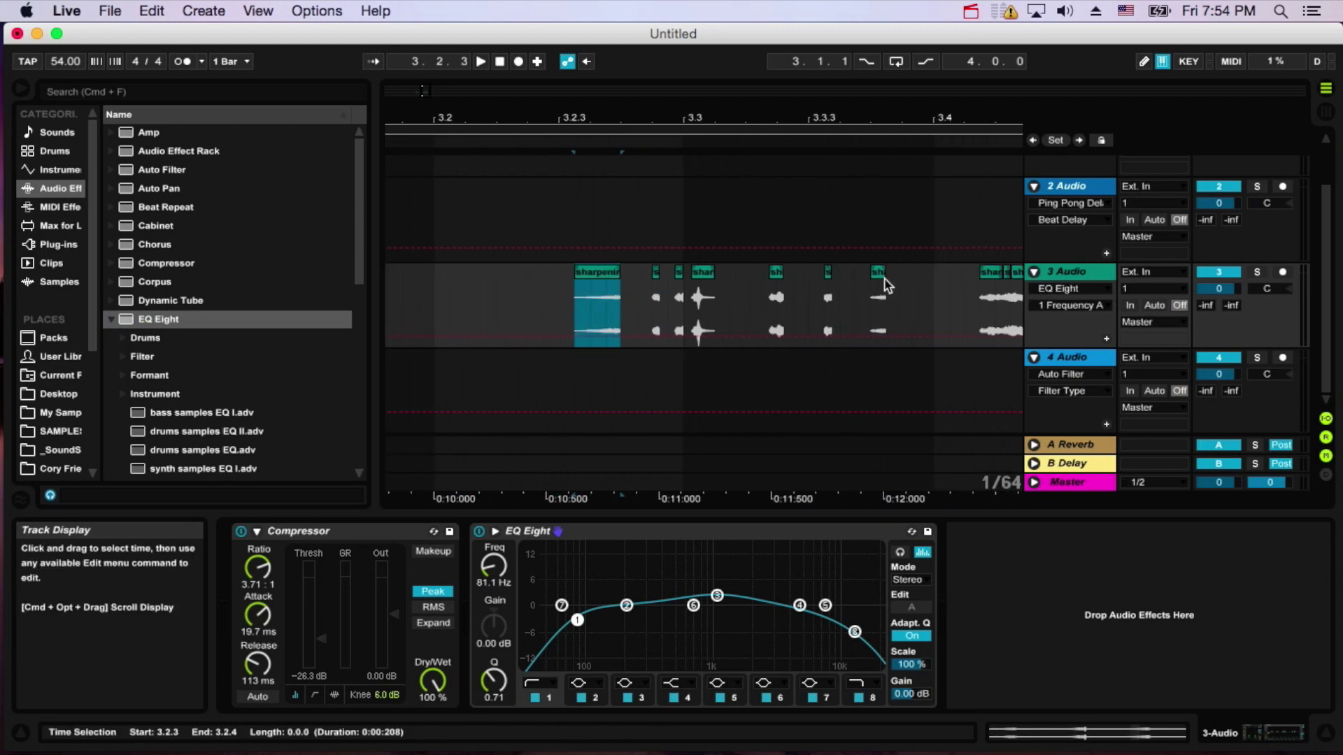
left_click_drag(917, 278, 481, 329)
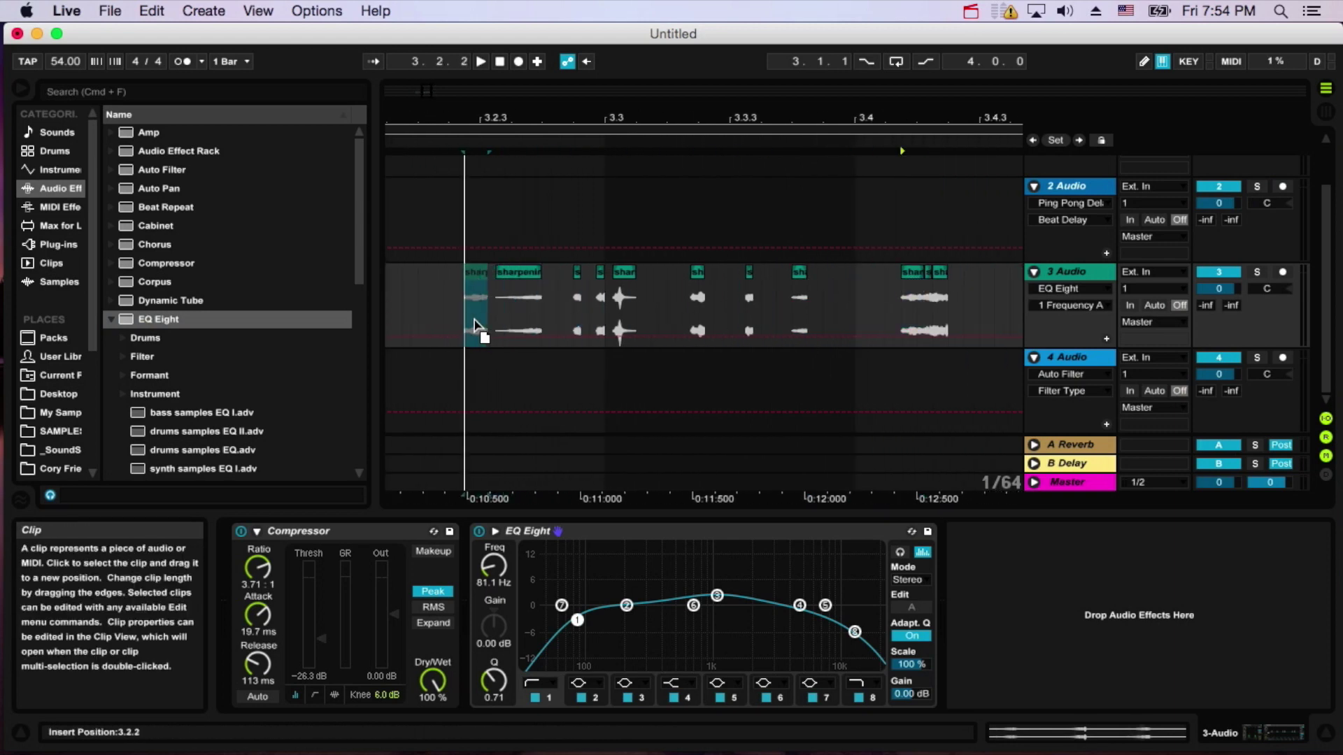
left_click_drag(930, 282, 772, 294)
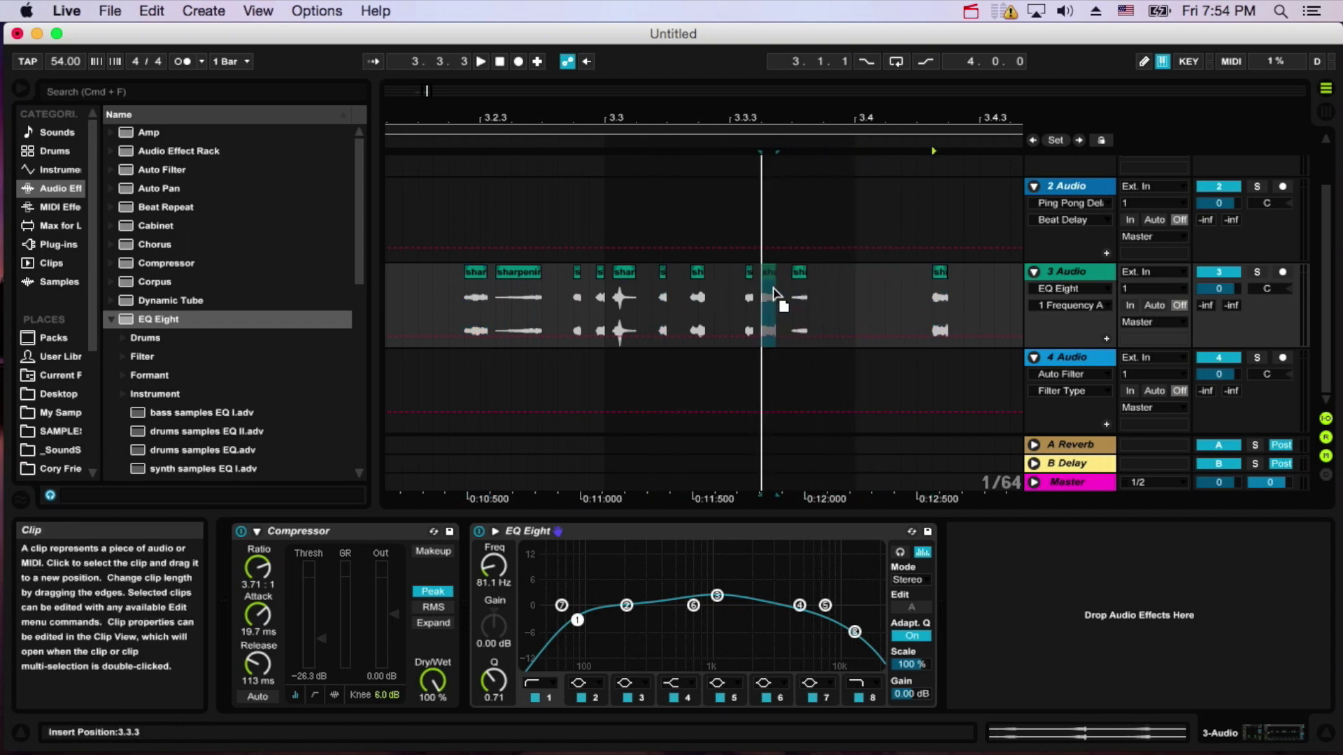
Play back the whole slice pattern on 3 Audio from before bar 3 to 3.4.
scroll(777, 307, "left", 3)
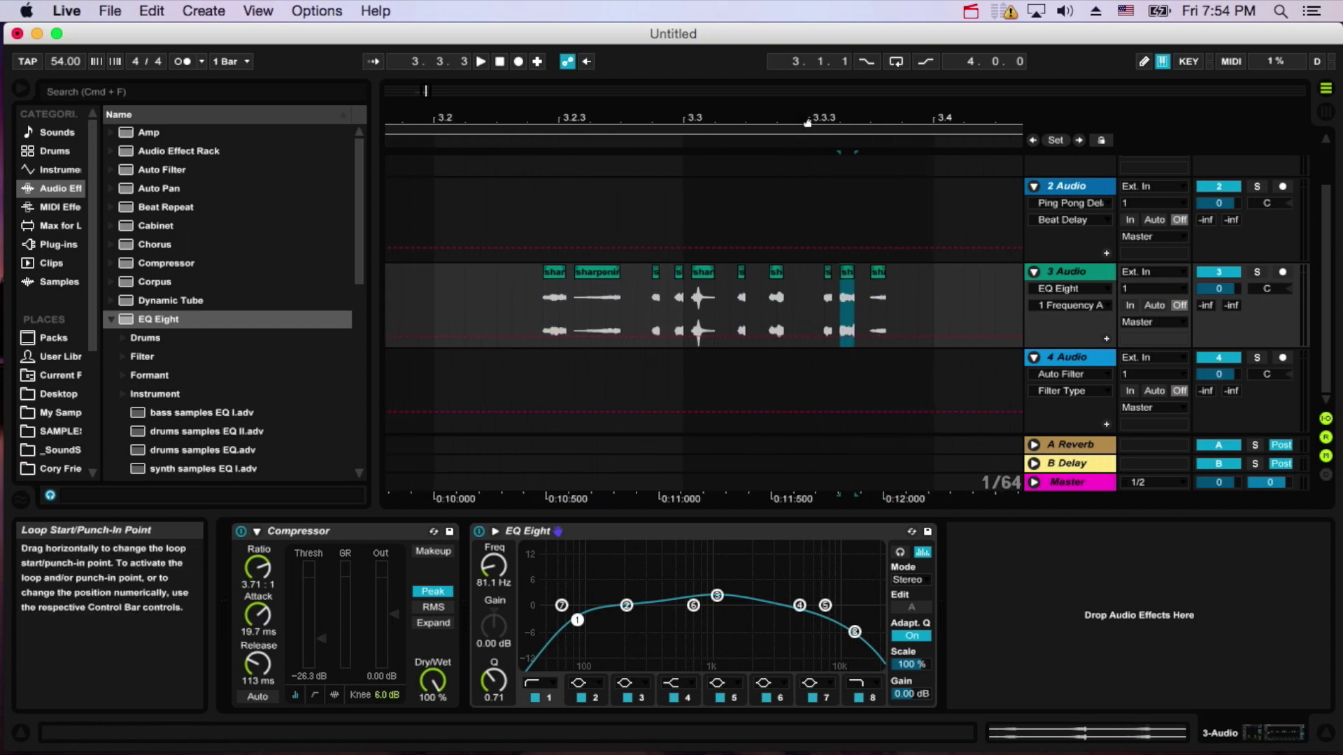
left_click_drag(805, 122, 803, 113)
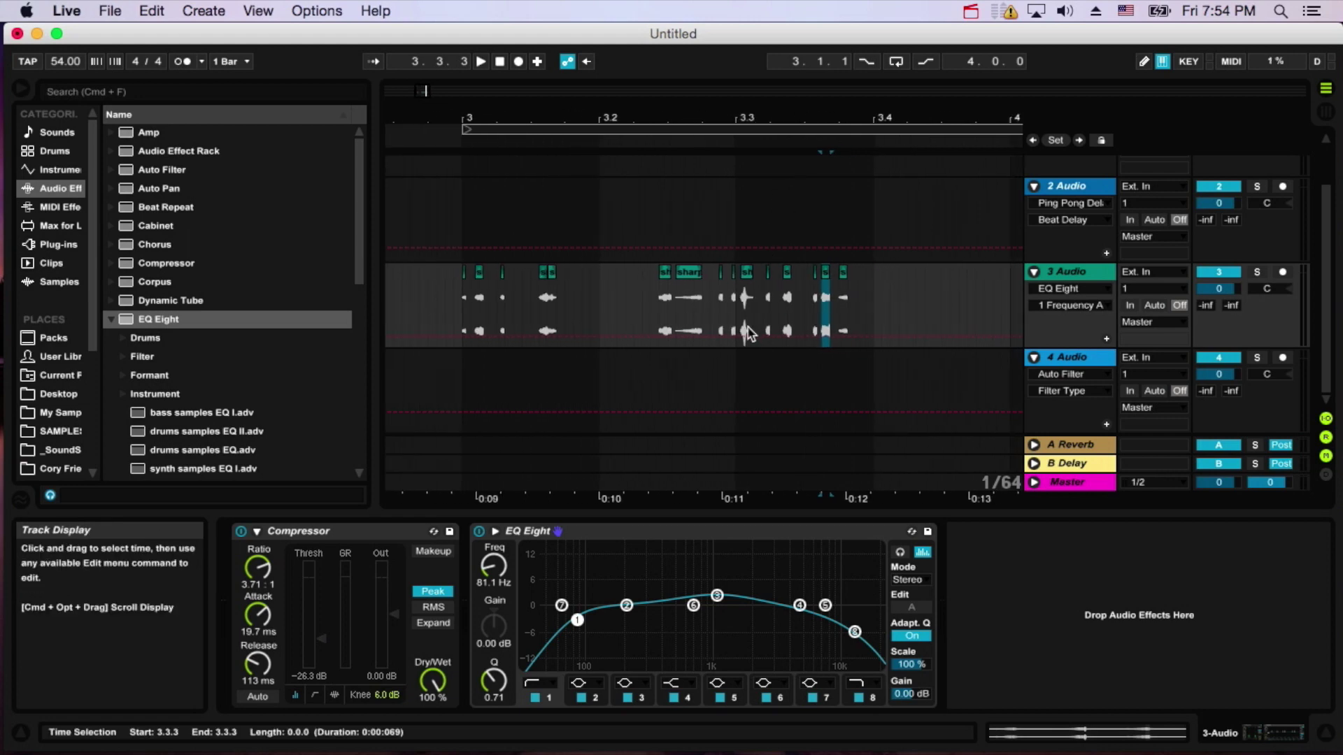
left_click(423, 333)
key("space")
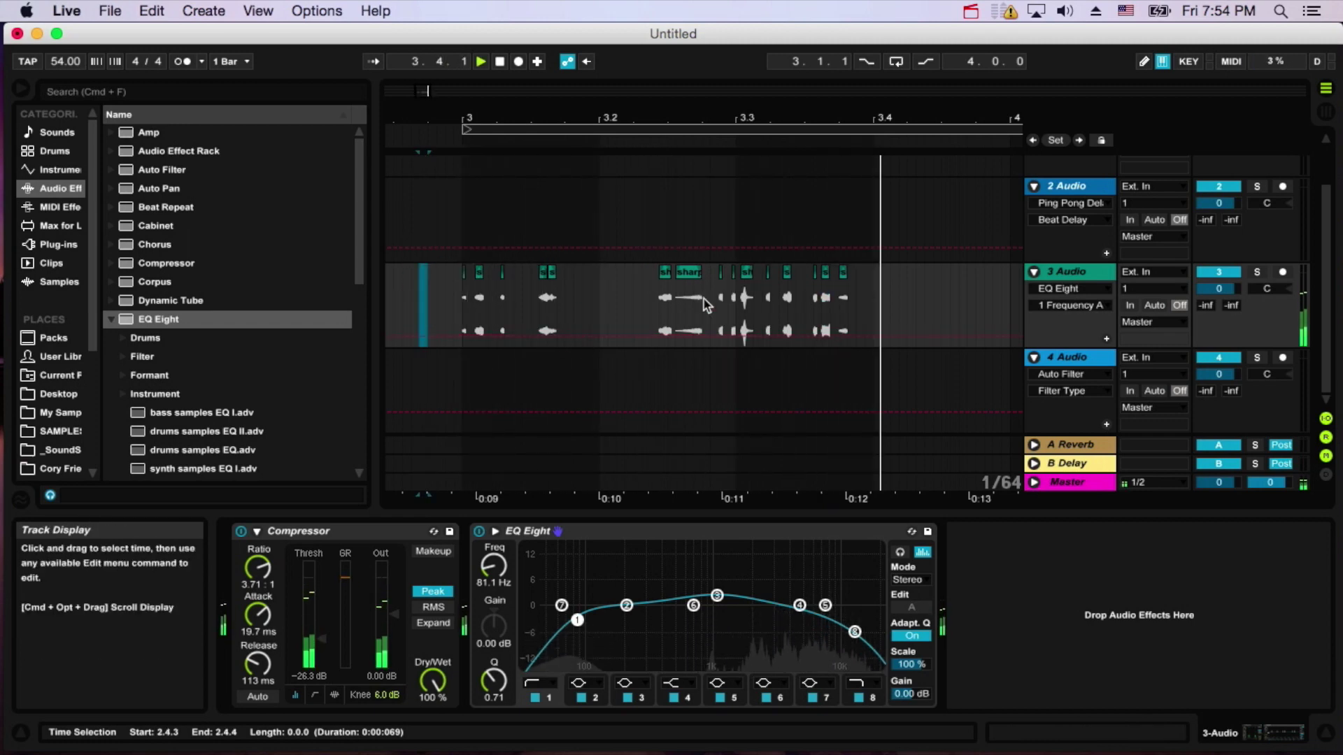
key("space")
left_click_drag(838, 127, 837, 140)
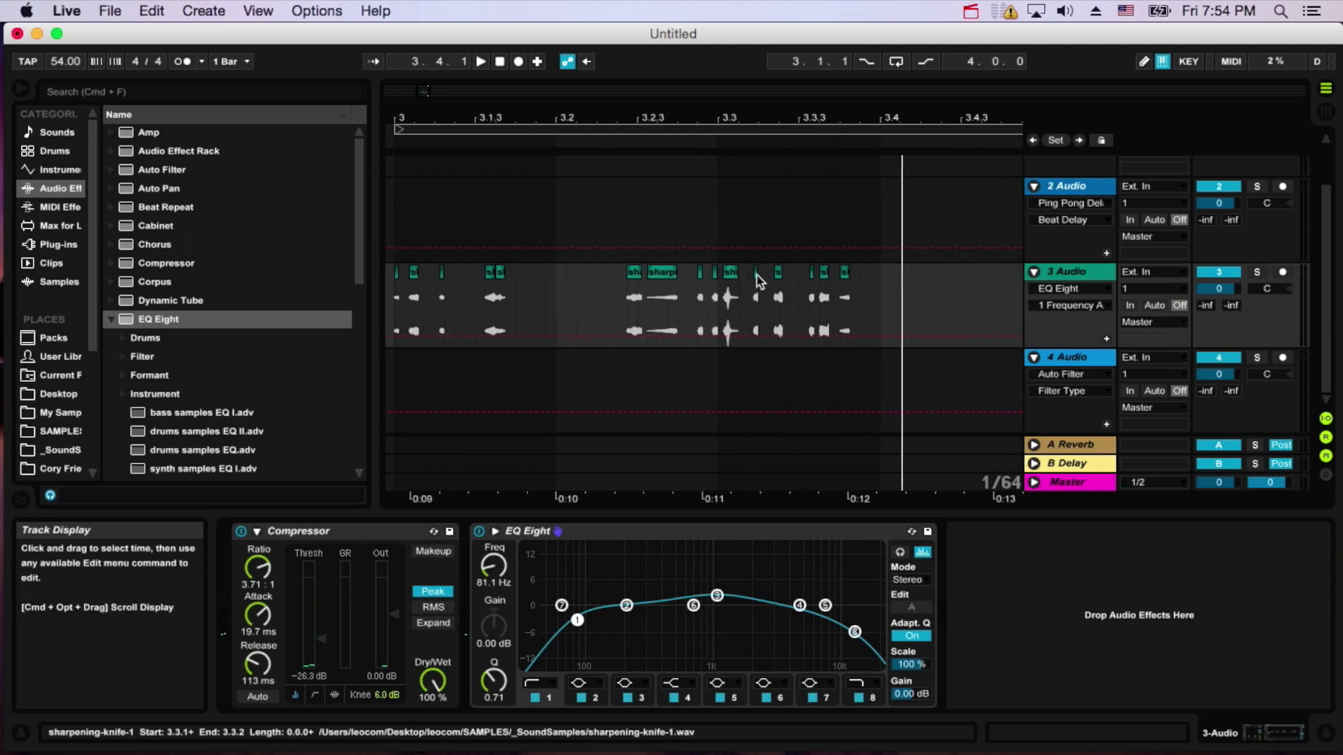
Play back the slice pattern on 3 Audio from the start of bar 3.
scroll(530, 279, "left", 2)
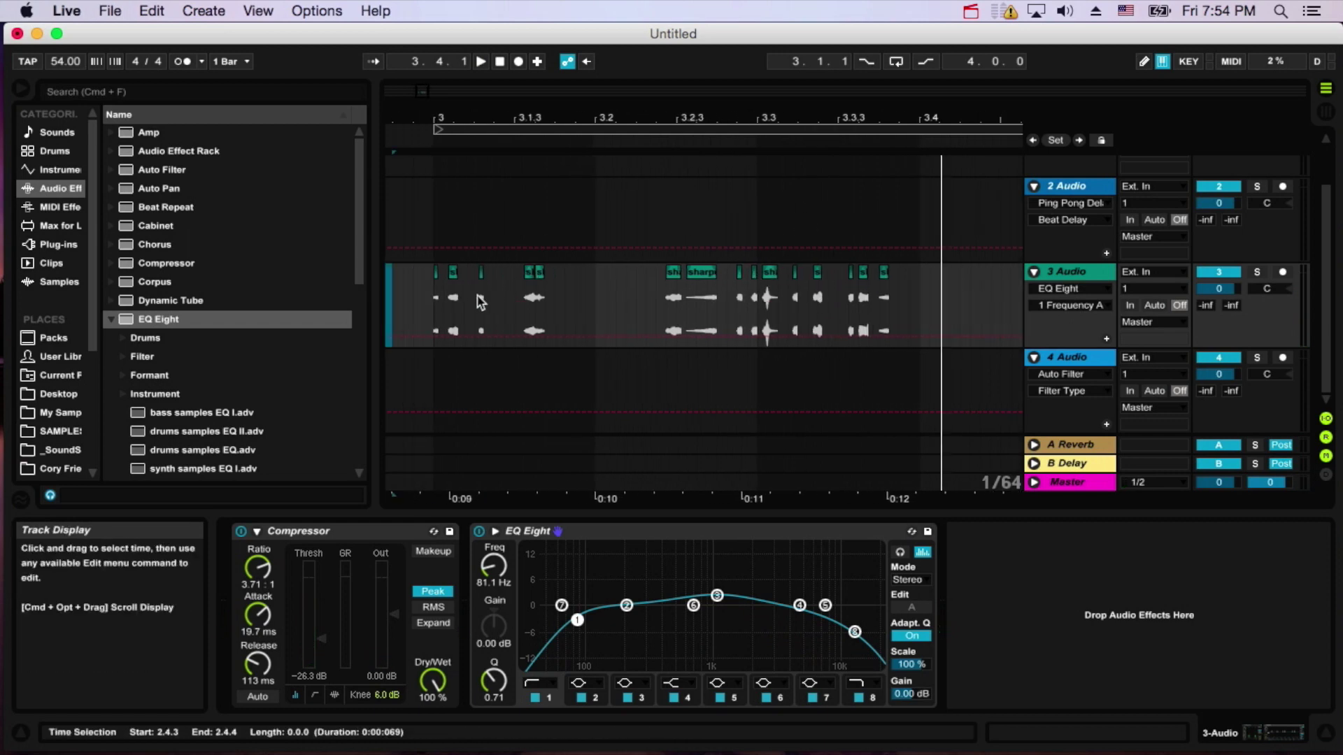
left_click(435, 319)
key("space")
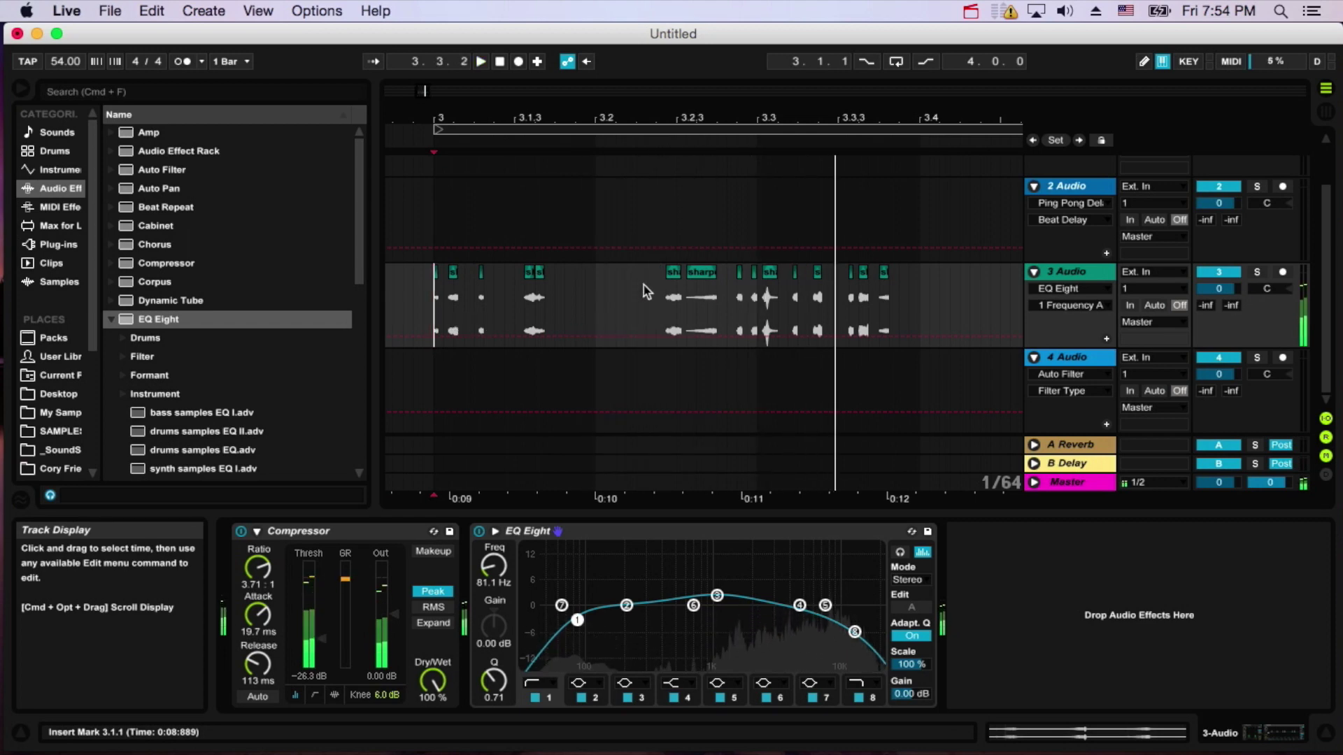
Try deleting the slices from 3.2.2 to 3.4.1 on 3 Audio, and undo the deletion.
left_click(929, 315, "shift")
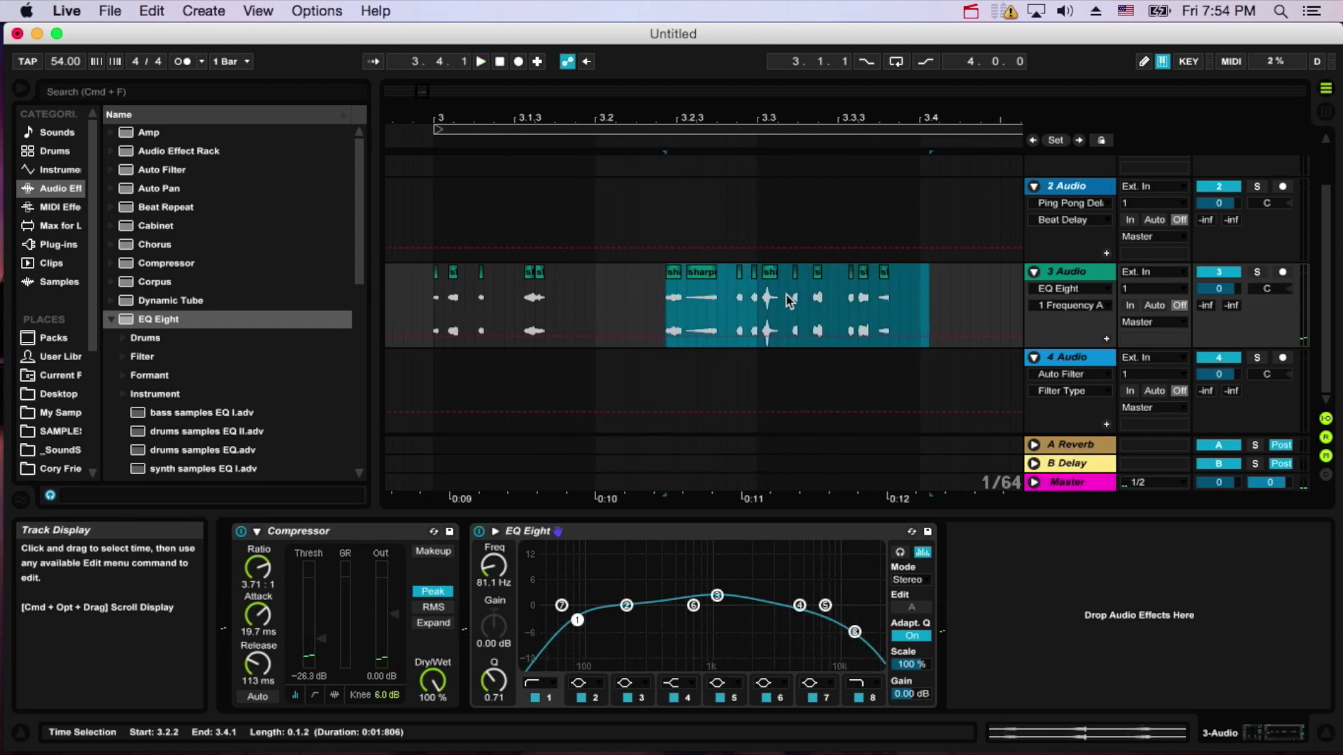
key("Delete")
left_click(677, 293)
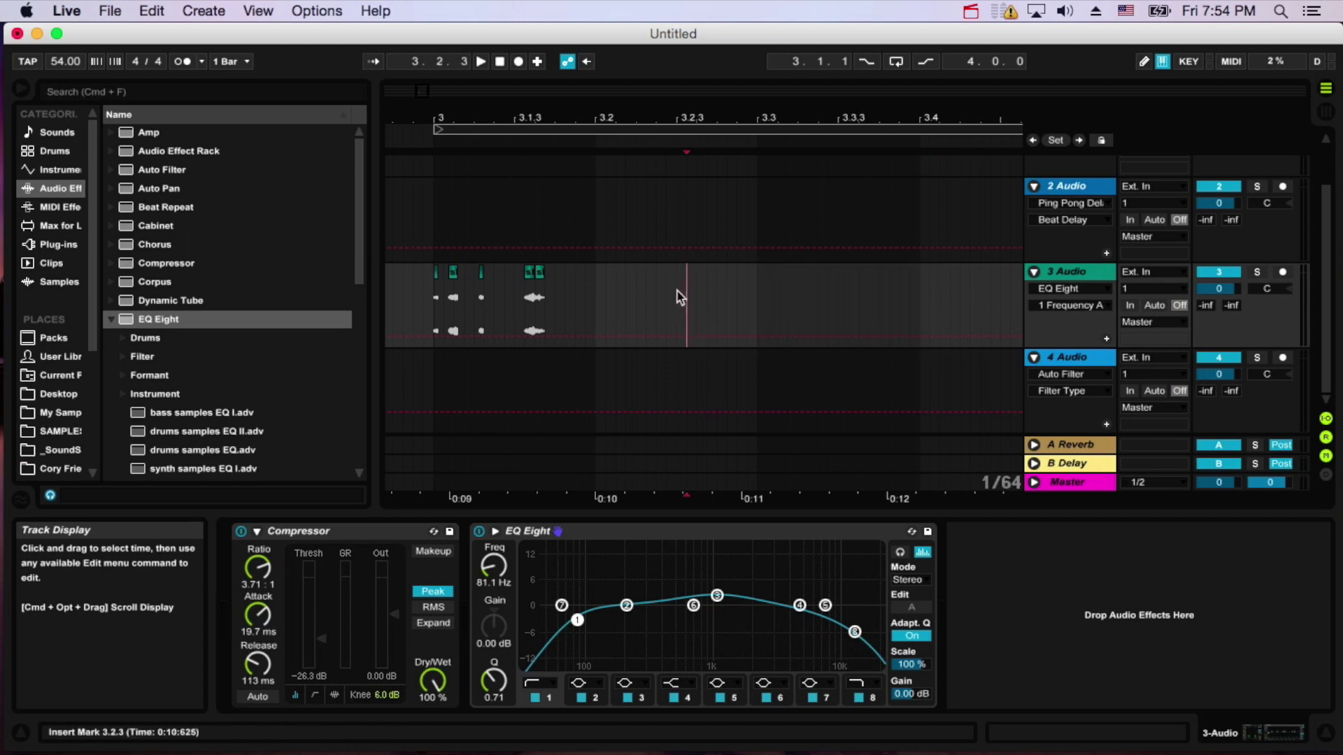
key("super+z")
Play the full pattern on 3 Audio from 2.4.4 to past its last slice.
left_click(415, 308)
key("space")
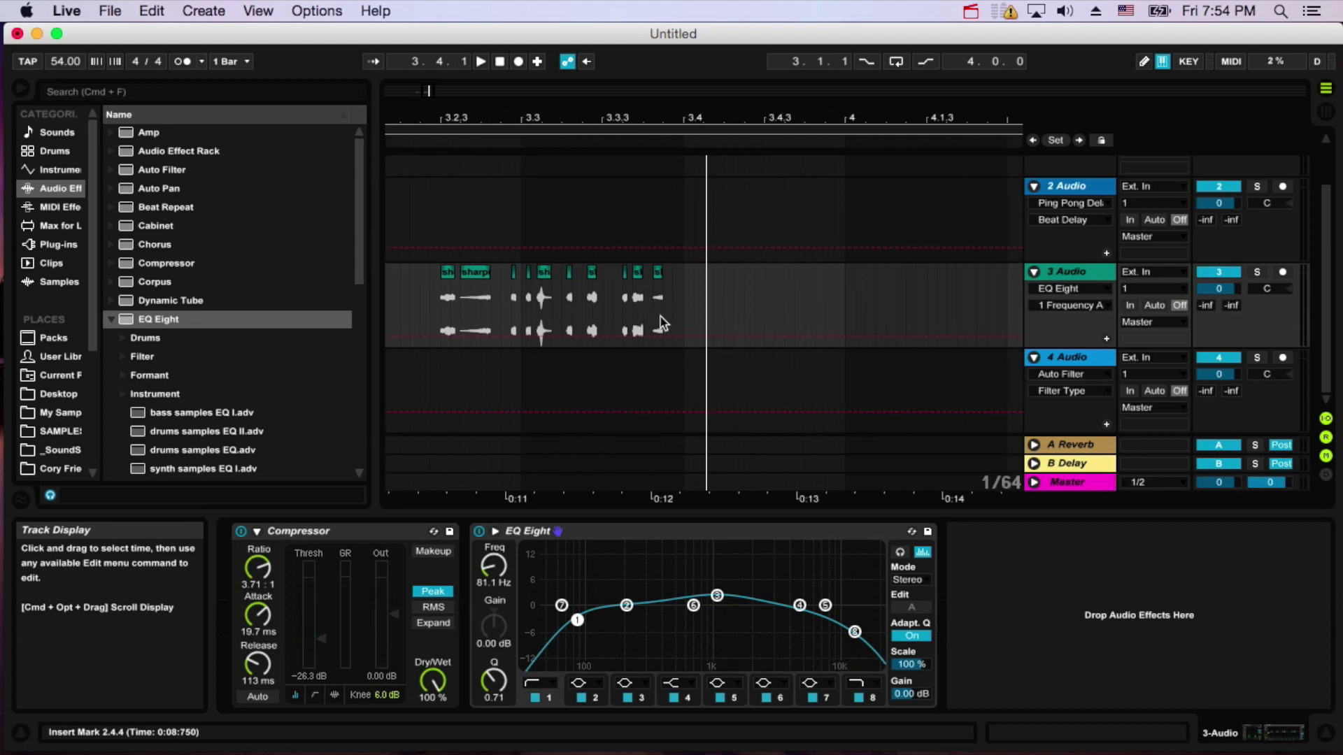
Open the _SoundSamples folder and preview samples such as snoring-5.wav, sealion-2.wav, printer_1.wav and page_turn_1.wav.
scroll(31, 345, "down", 5)
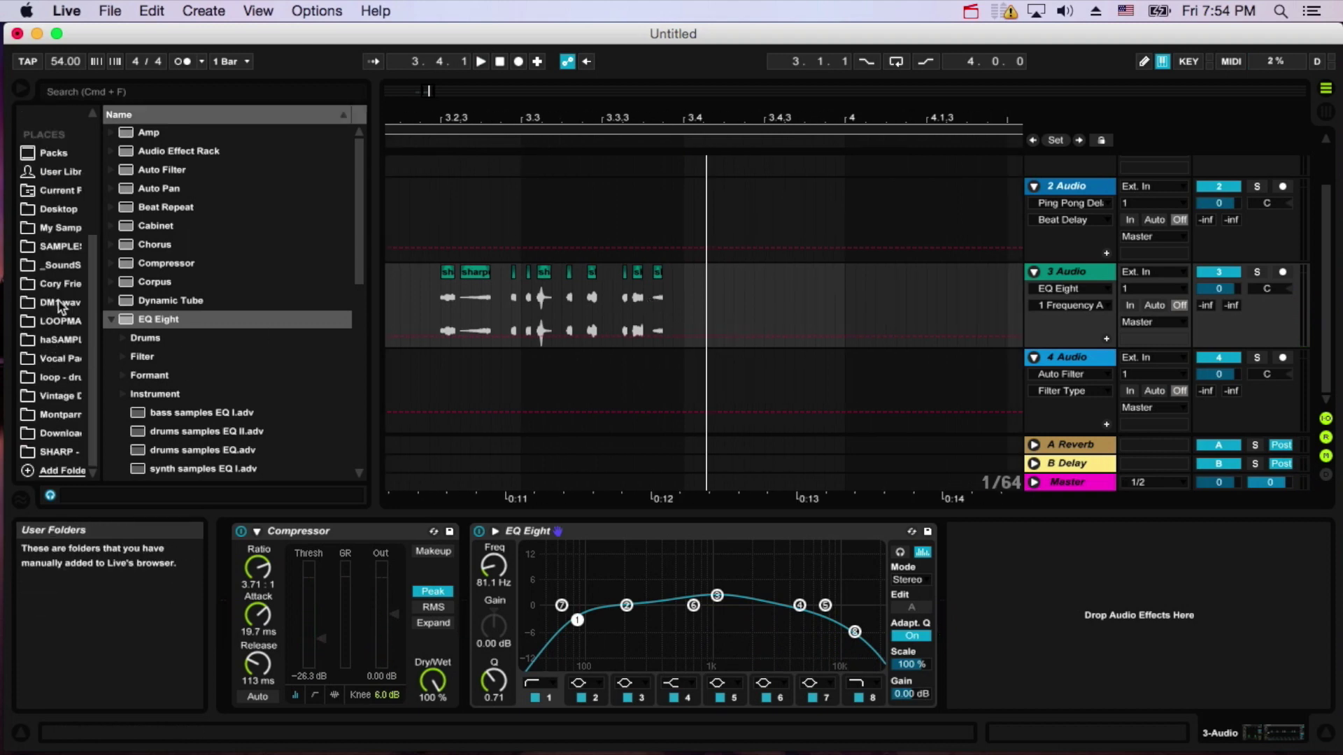
left_click(56, 268)
left_click(179, 320)
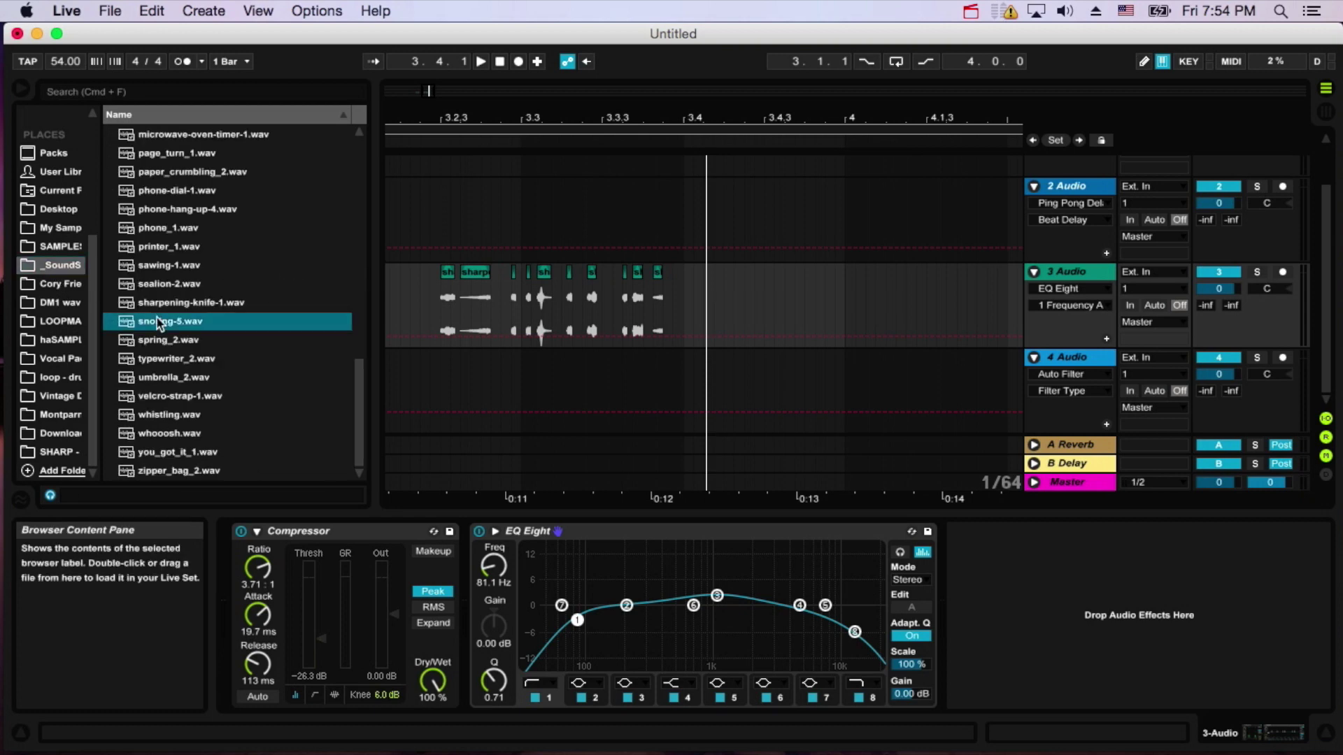
left_click(183, 285)
left_click(181, 248)
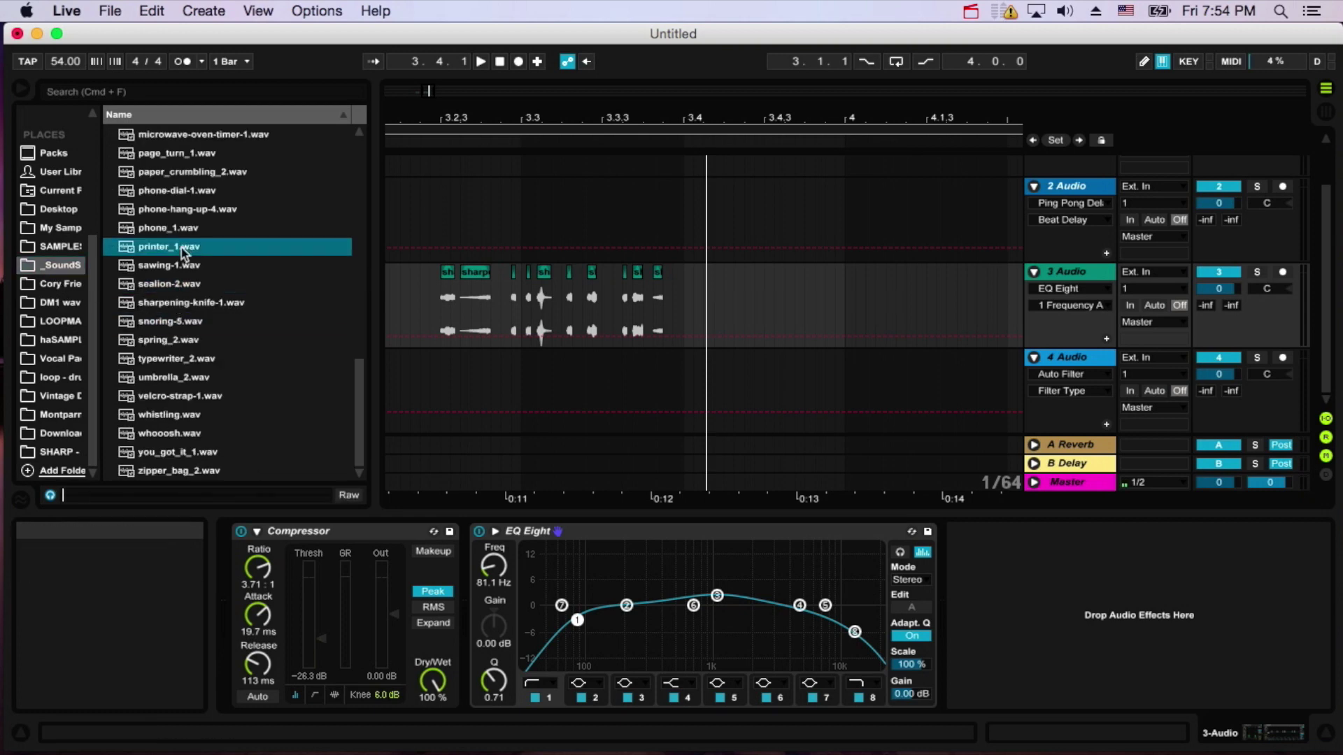
left_click(181, 155)
left_click(187, 135)
scroll(185, 175, "up", 5)
Preview hey.wav, laugh-10.wav, light-switch-1.wav, fireworks-1.wav and gun-reload-1.wav.
left_click(187, 190)
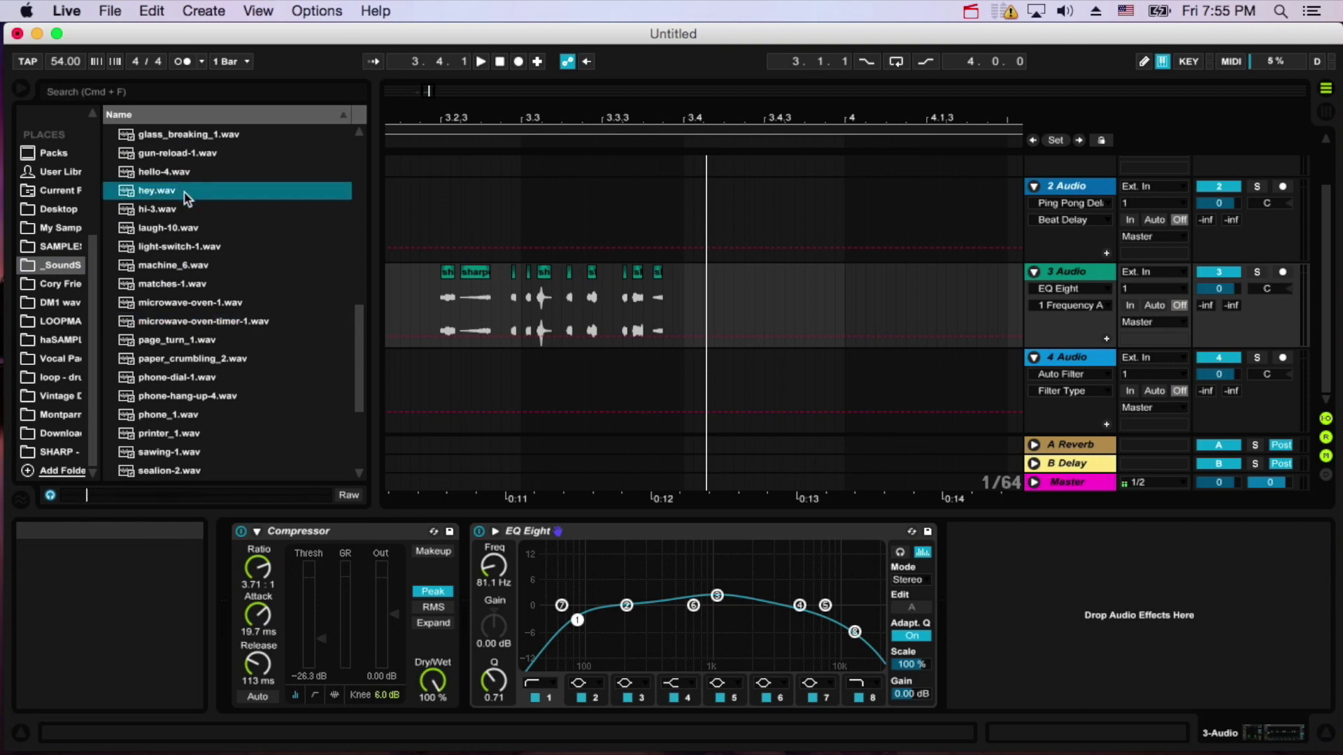
left_click(183, 228)
left_click(181, 247)
left_click(184, 154)
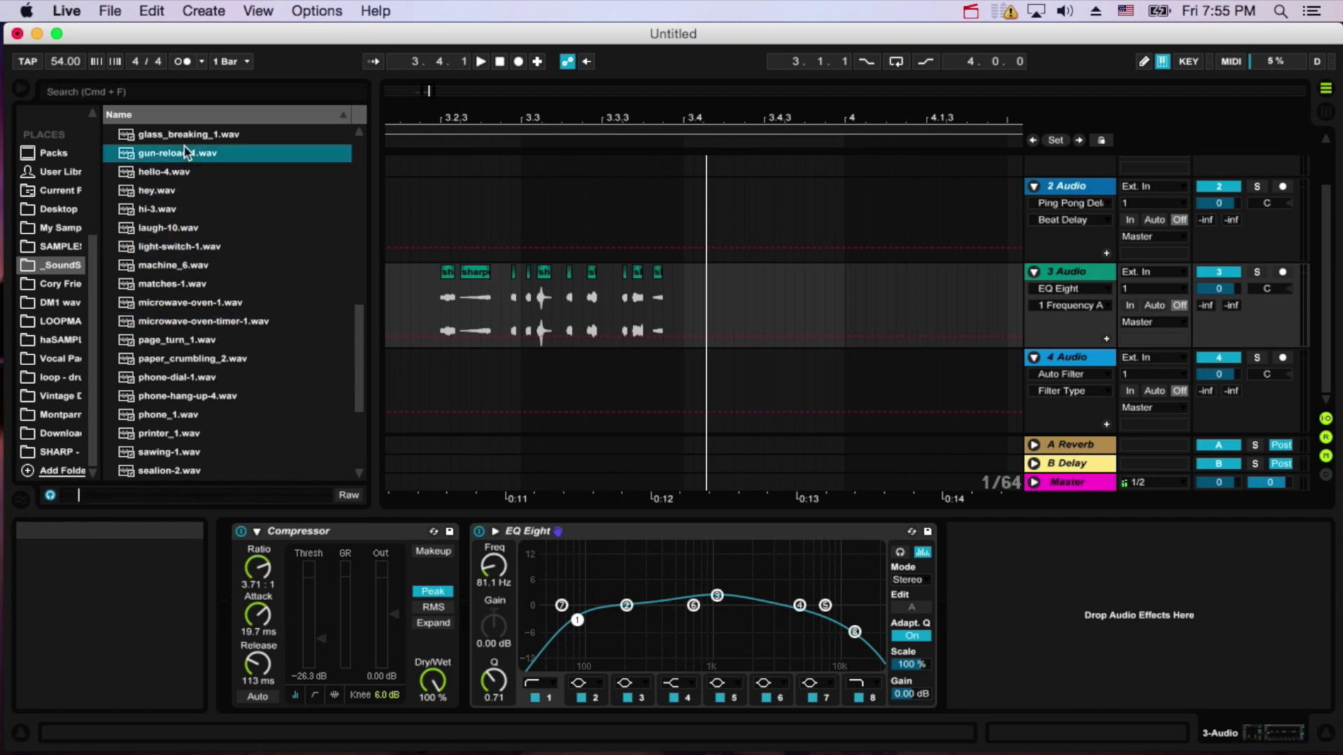
scroll(185, 155, "up", 2)
left_click(180, 209)
left_click(172, 246)
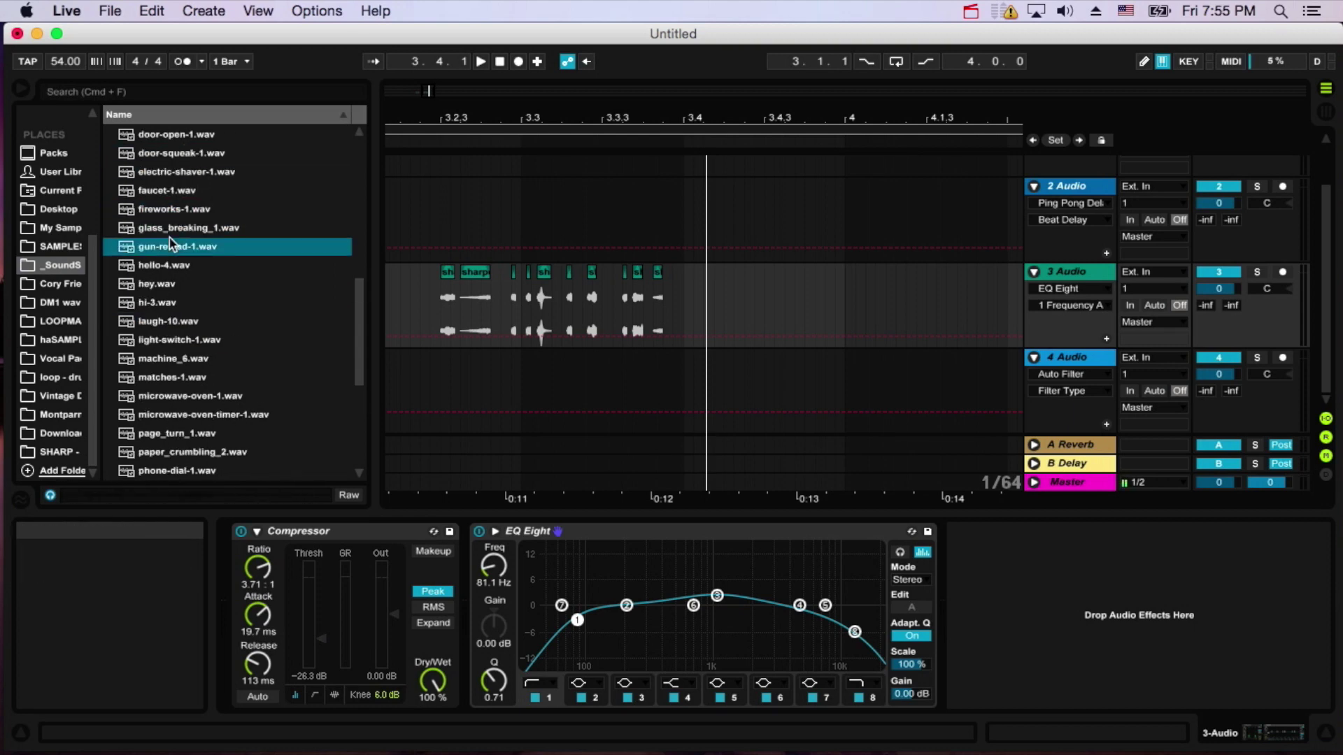
Preview the household samples from faucet-1.wav back to dial-up-modem-1.wav, including electric-shaver-1.wav, door-open-1.wav, dog-barking-2.wav and dj-scratch-1.wav.
left_click(182, 190)
scroll(182, 190, "up", 4)
left_click(163, 323)
left_click(162, 340)
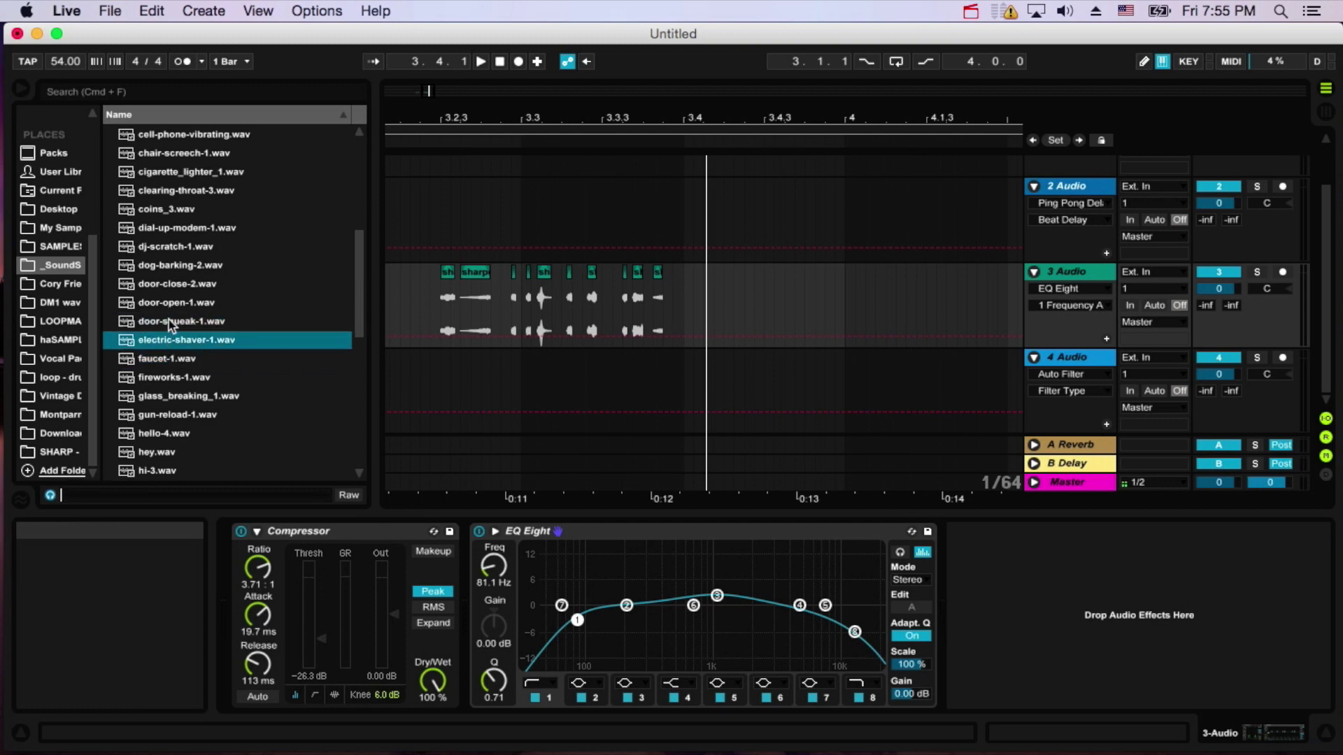
left_click(183, 302)
left_click(183, 265)
left_click(189, 246)
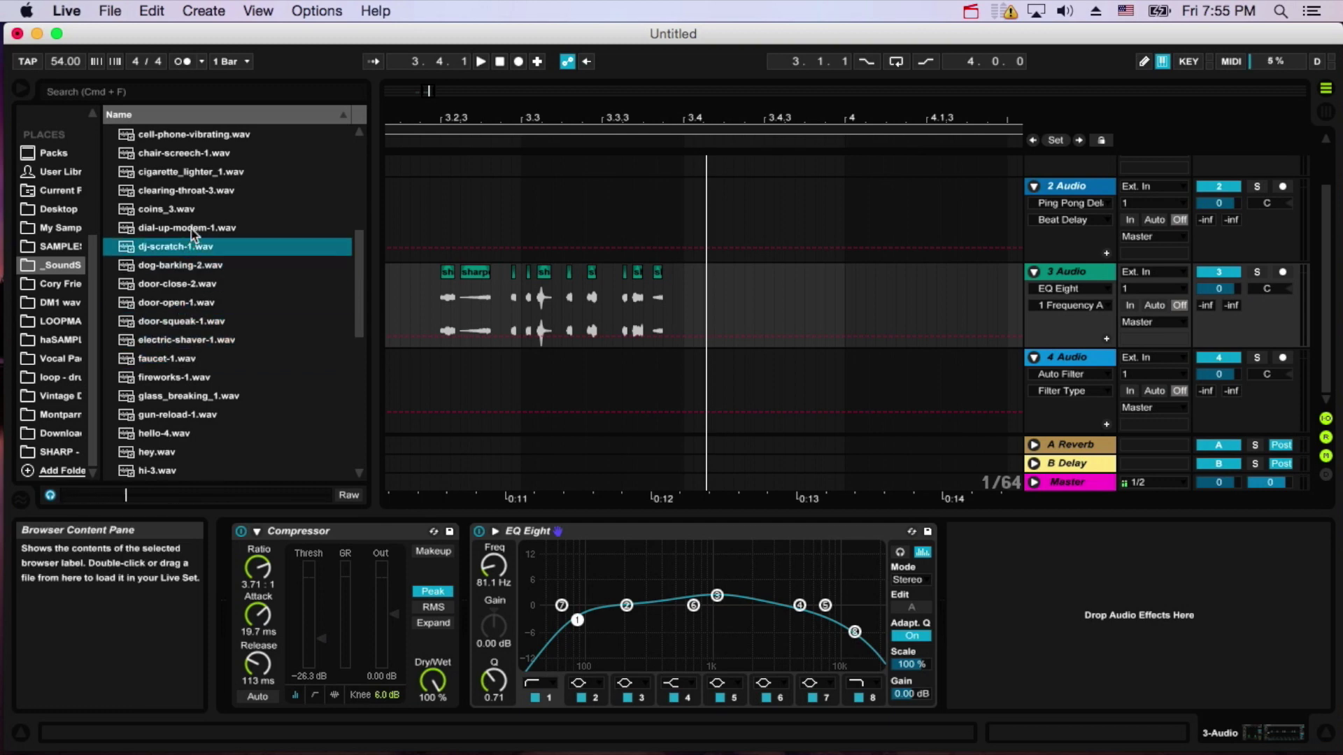
left_click(192, 233)
Preview cigarette_lighter_1.wav, clearing-throat-3.wav, cell-phone-vibrating.wav, bumerang.wav and brushing_carpet_1.wav.
scroll(192, 234, "up", 3)
left_click(175, 266)
left_click(171, 285)
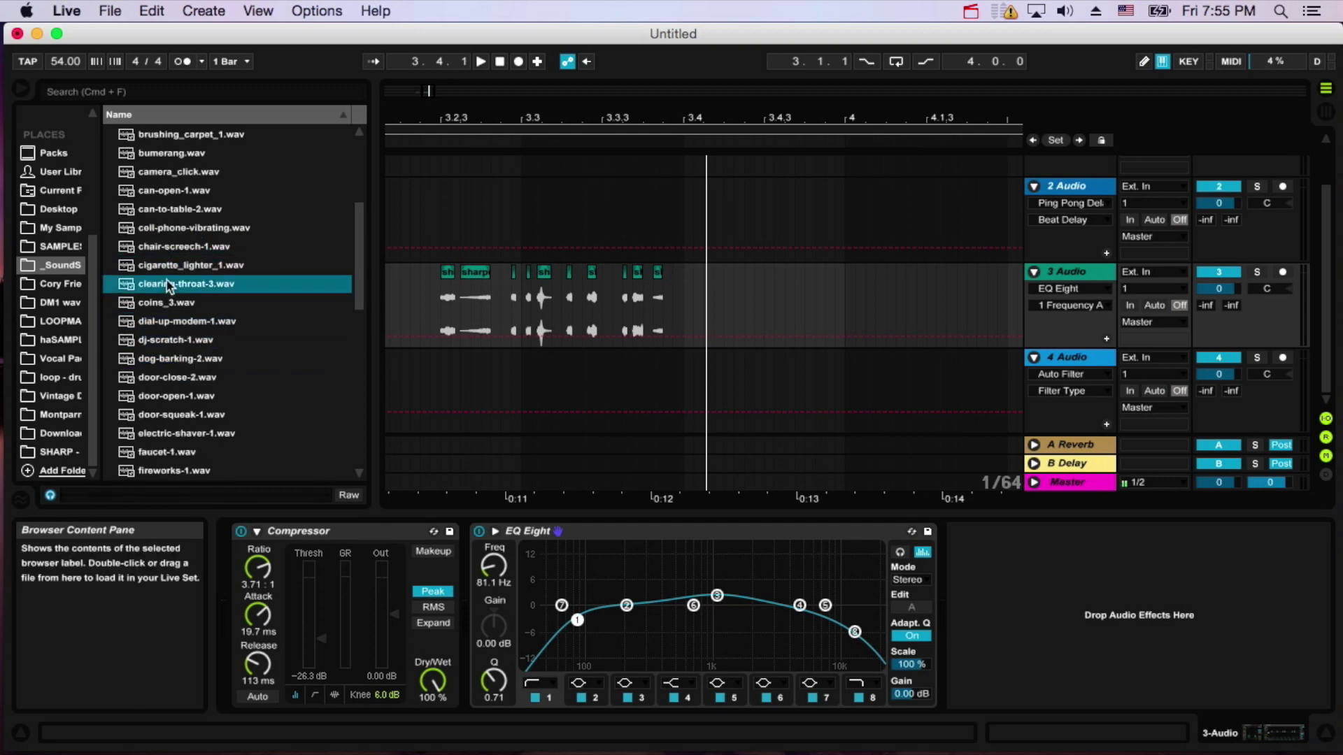
left_click(177, 264)
left_click(181, 228)
scroll(180, 233, "up", 3)
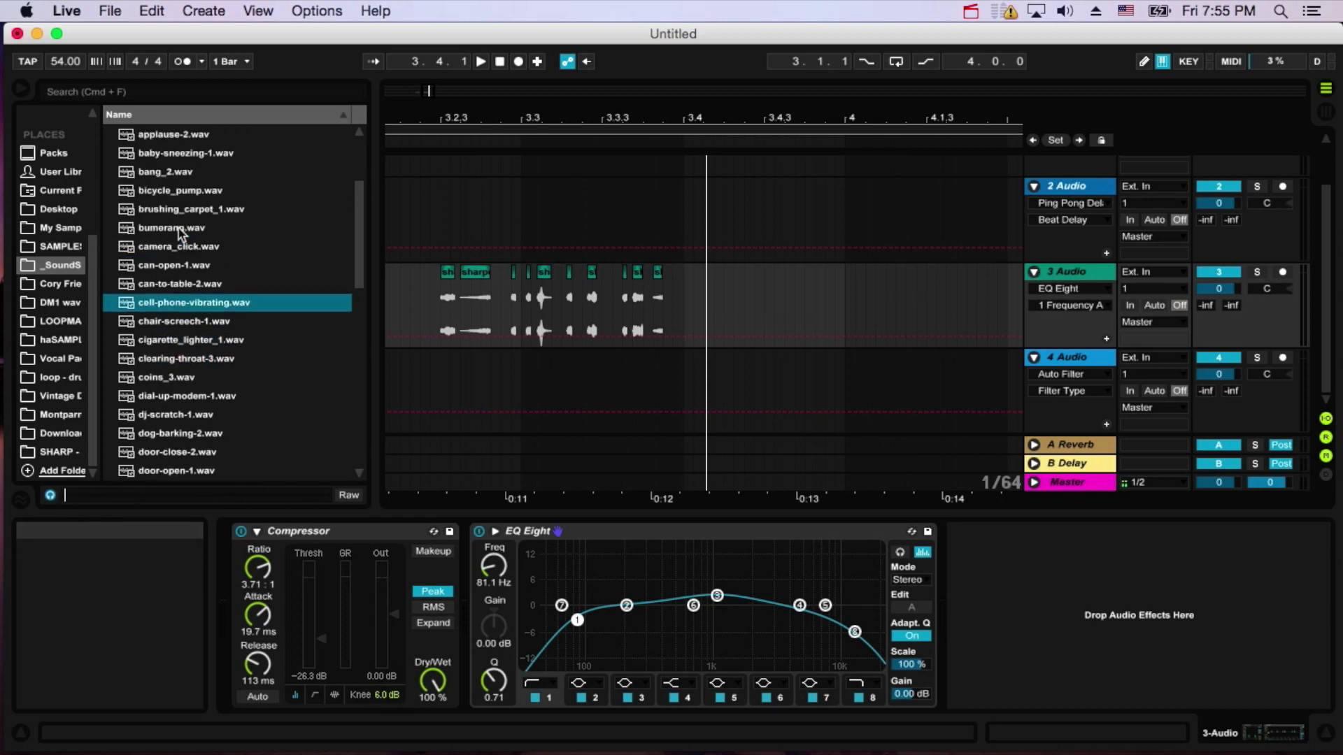
left_click(179, 230)
left_click(180, 210)
Audition bang_2.wav, baby-sneezing-1.wav and applause-2.wav, and replay cigarette_lighter_1.wav, clearing-throat-3.wav and dial-up-modem-1.wav.
scroll(179, 210, "up", 3)
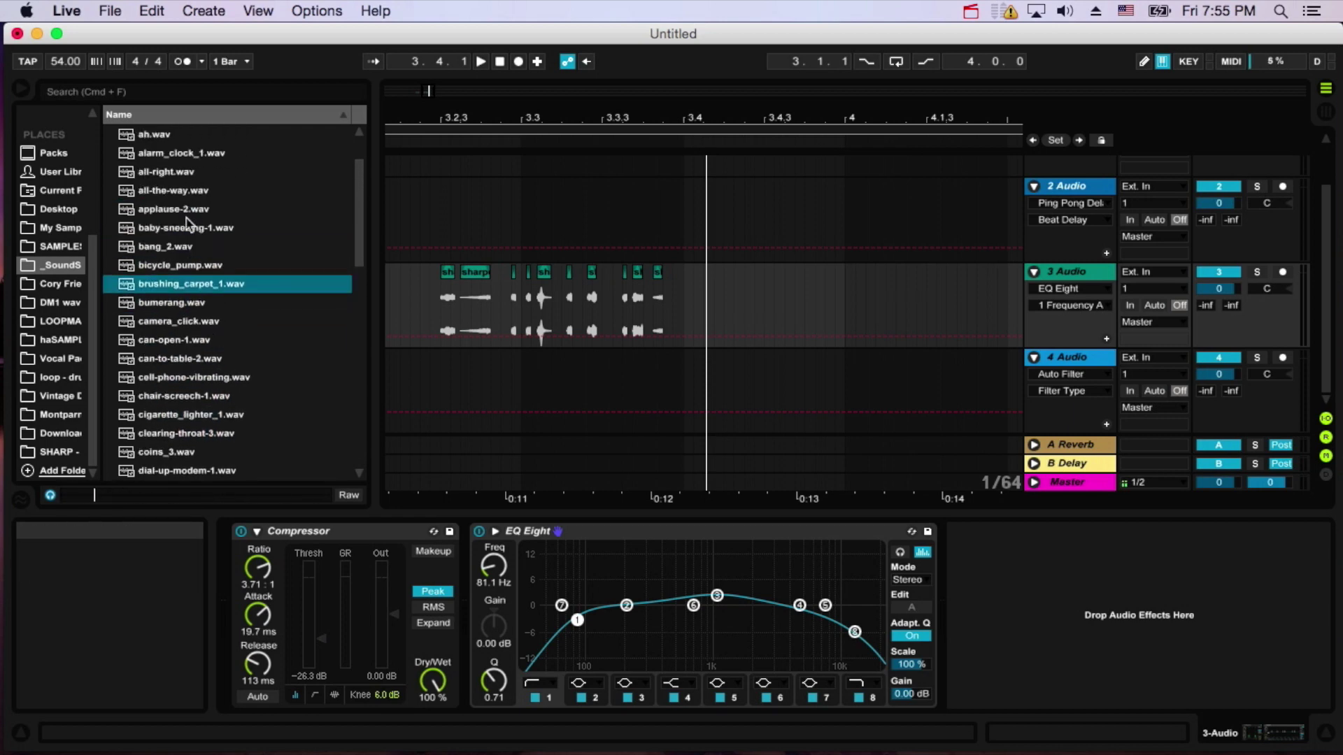
left_click(180, 241)
left_click(179, 231)
left_click(180, 210)
scroll(181, 209, "up", 3)
scroll(176, 238, "down", 8)
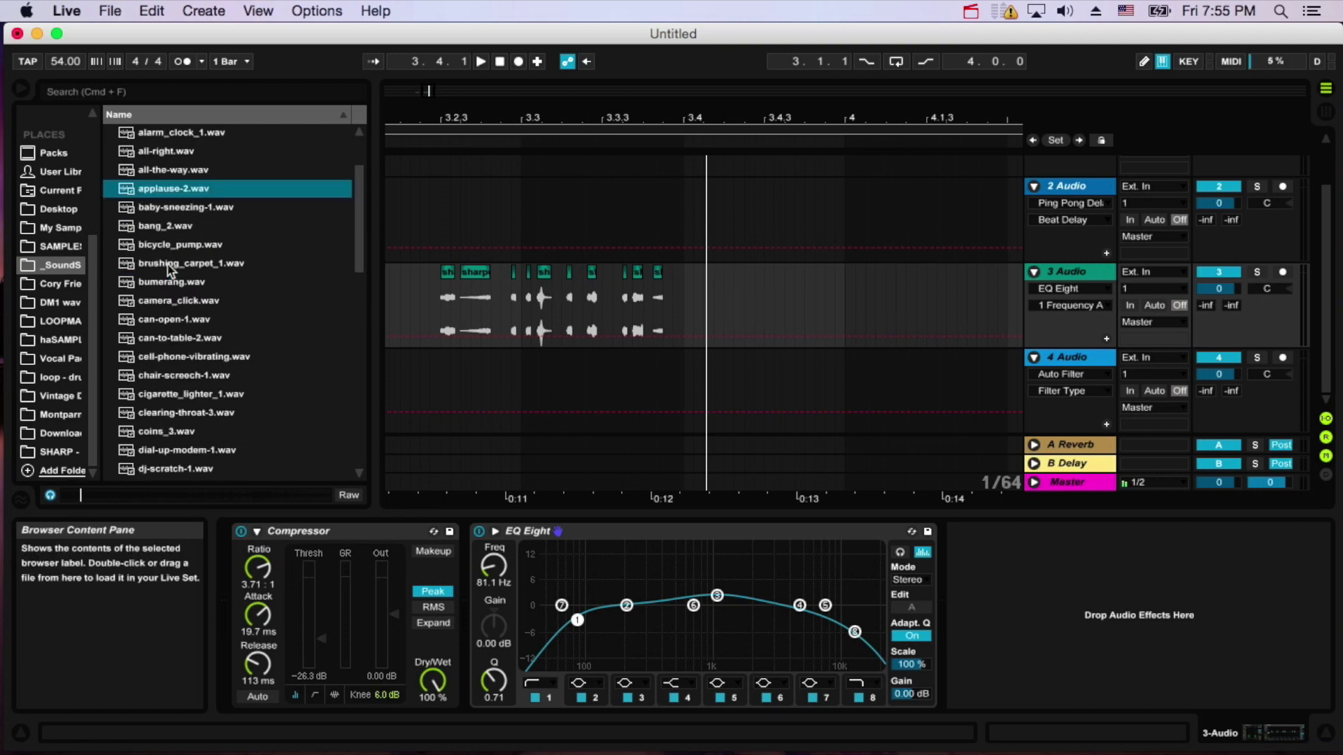
left_click(168, 271)
left_click(168, 285)
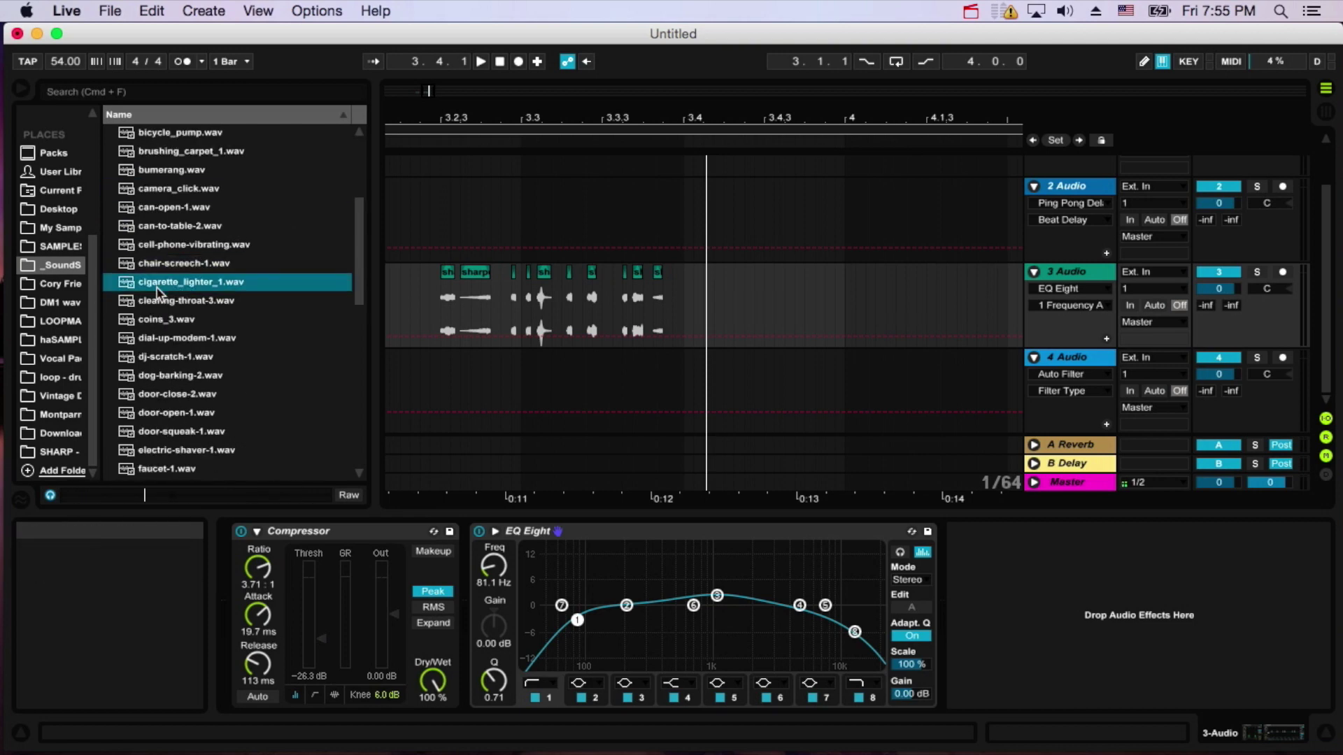
key("Down")
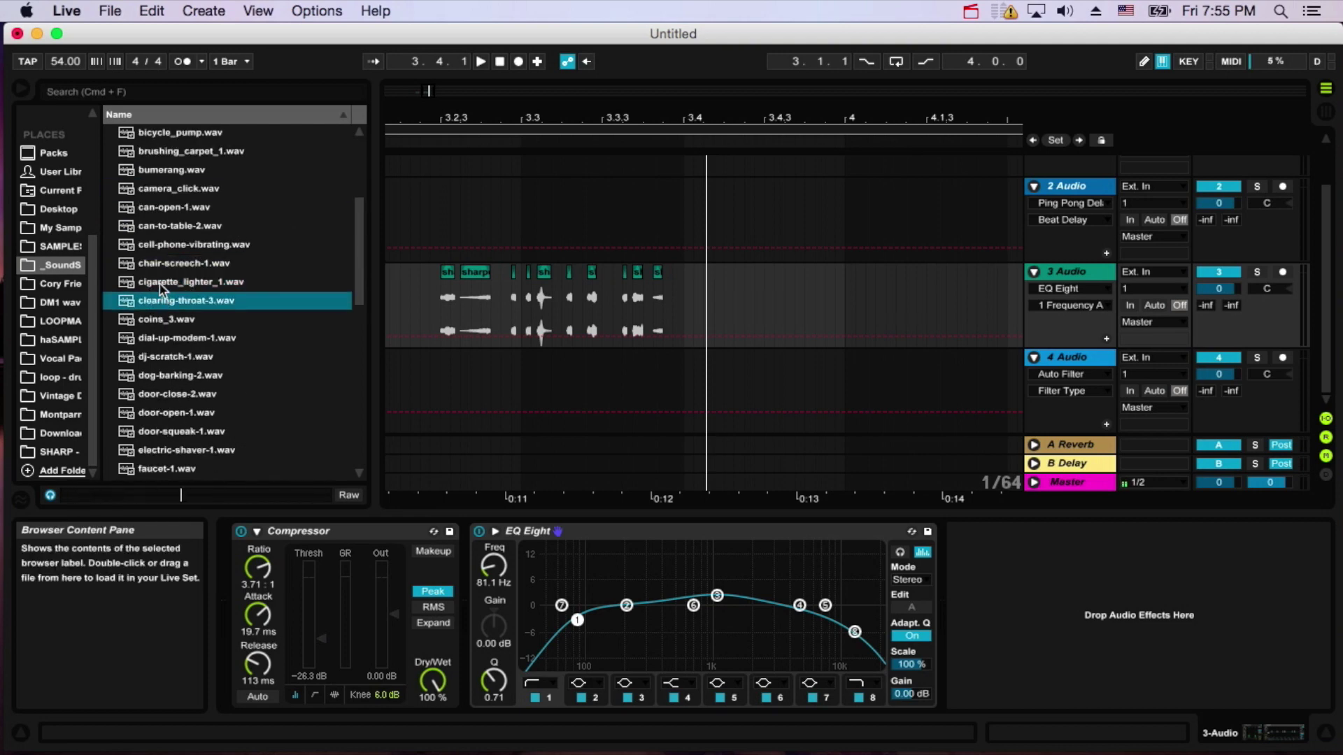
left_click(168, 341)
Preview the samples at the end of the folder from umbrella_2.wav on, and place zipper_bag_2.wav on 3 Audio just before bar 4.
scroll(171, 349, "down", 10)
left_click(171, 378)
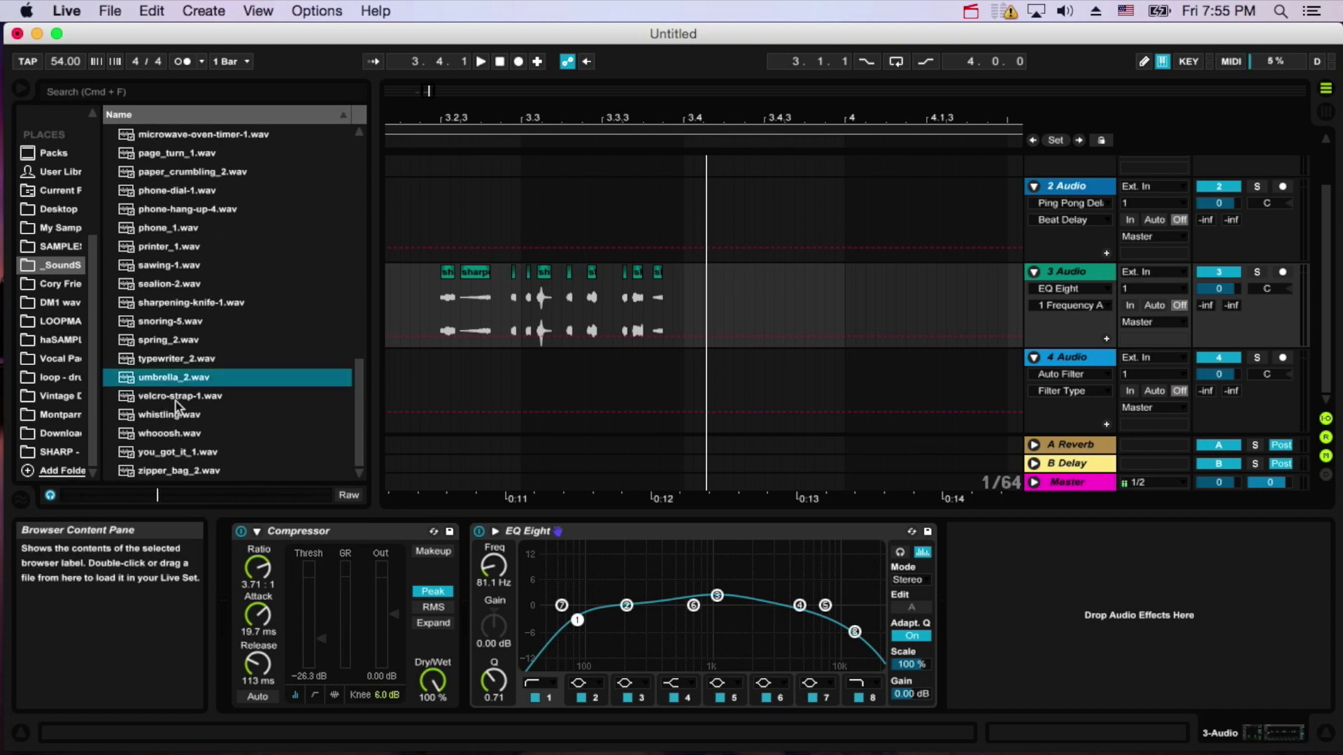
left_click(175, 401)
left_click(182, 418)
left_click(189, 458)
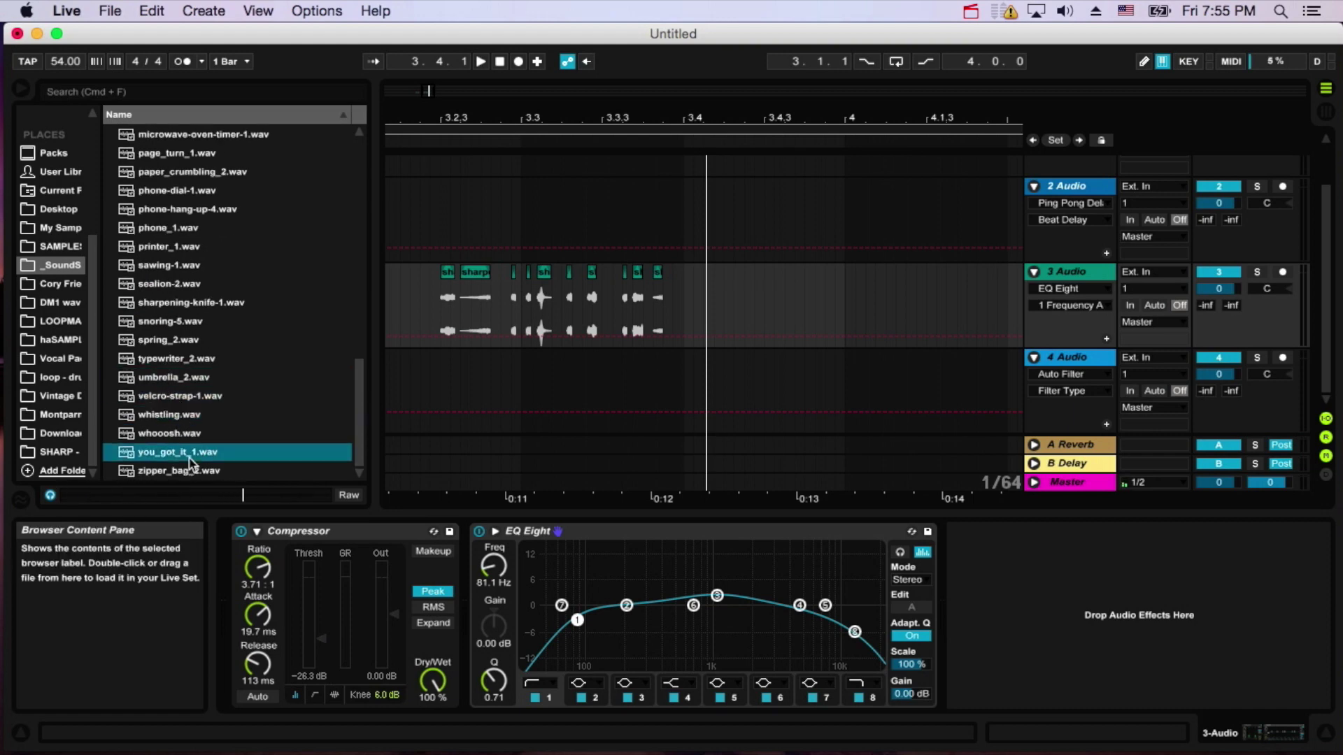
left_click(188, 472)
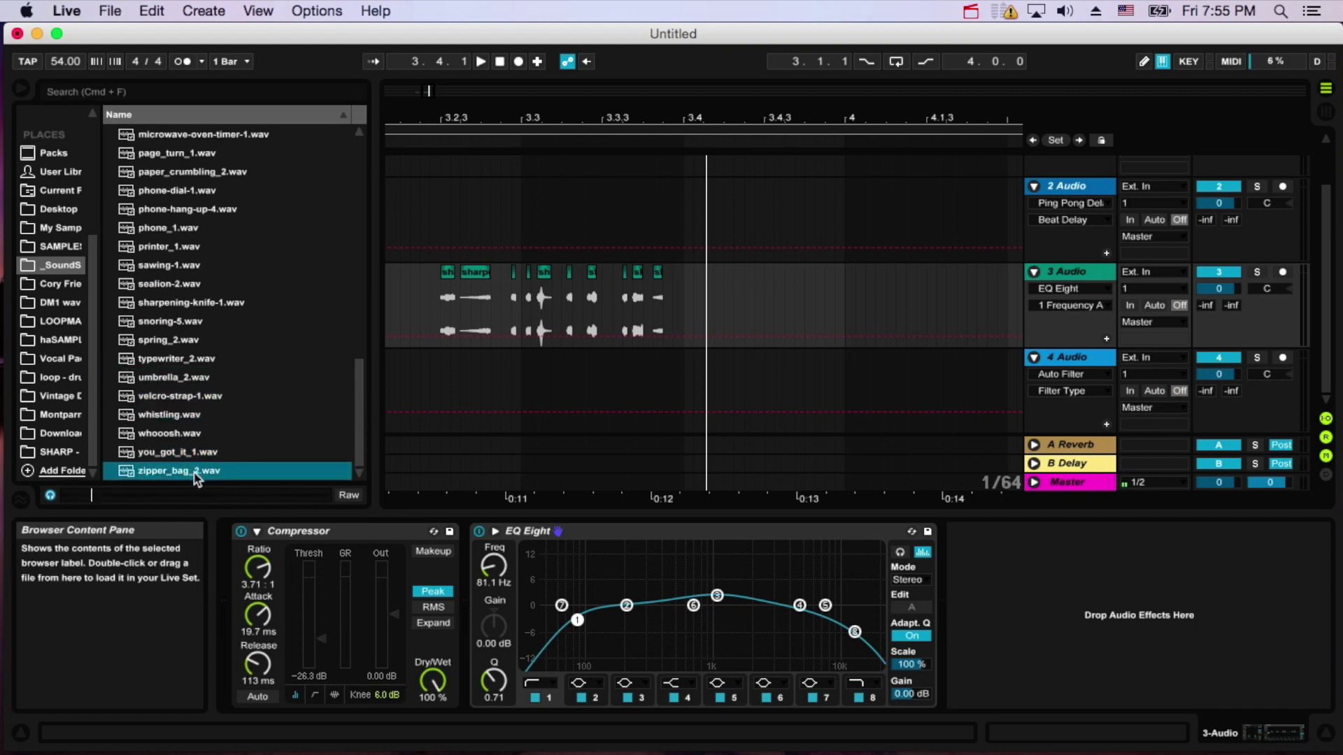
left_click_drag(474, 416, 817, 294)
Search for another sound by previewing printer_1.wav, phone-dial-1.wav, microwave-oven-1.wav, matches-1.wav, machine_6.wav, microwave-oven-timer-1.wav, sealion-2.wav, spring_2.wav and umbrella_2.wav.
left_click(186, 249)
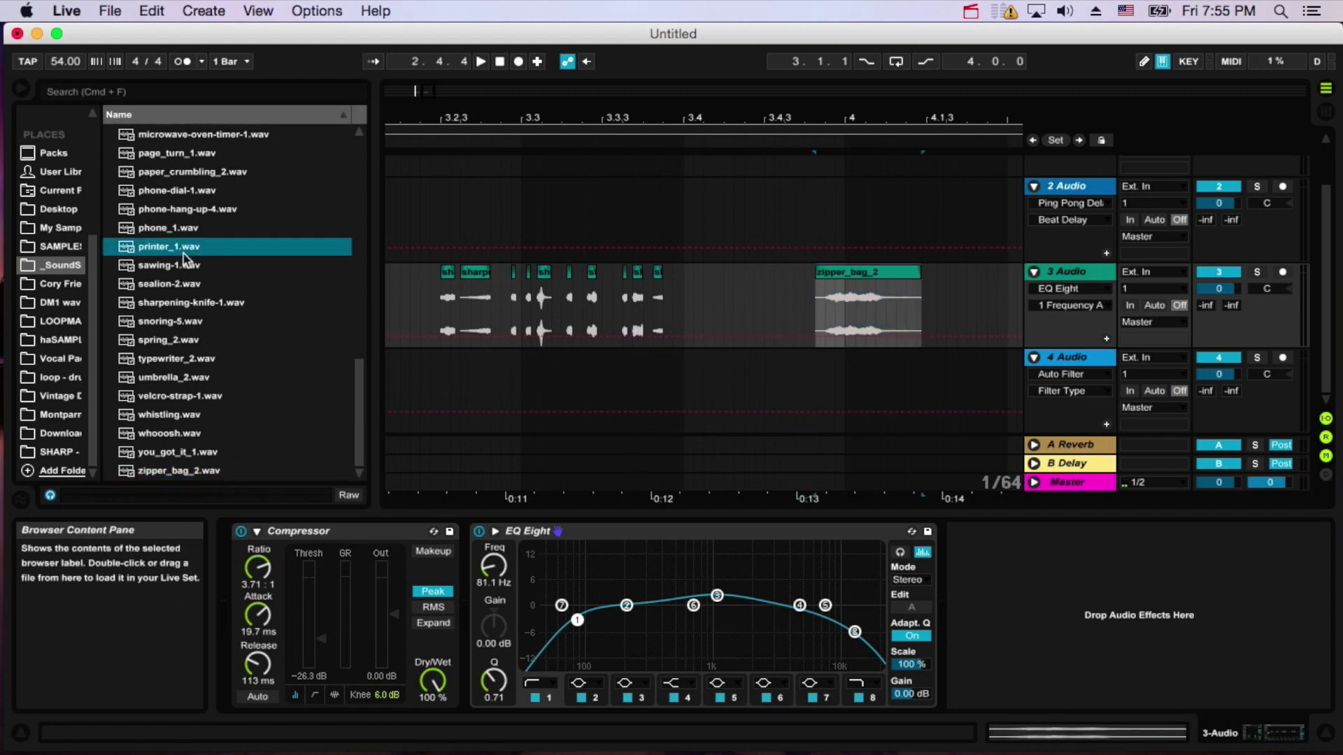
scroll(186, 258, "up", 3)
left_click(187, 249)
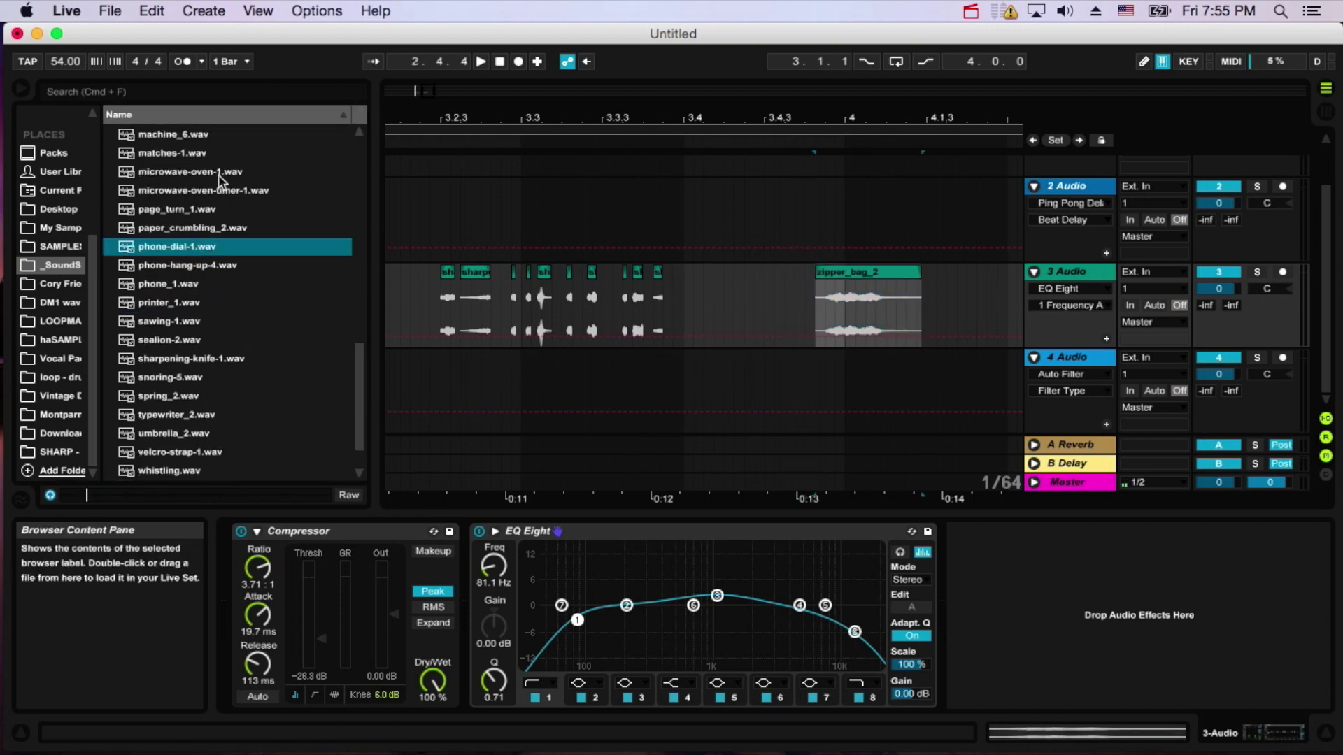
left_click(190, 172)
left_click(188, 155)
left_click(188, 137)
left_click(181, 189)
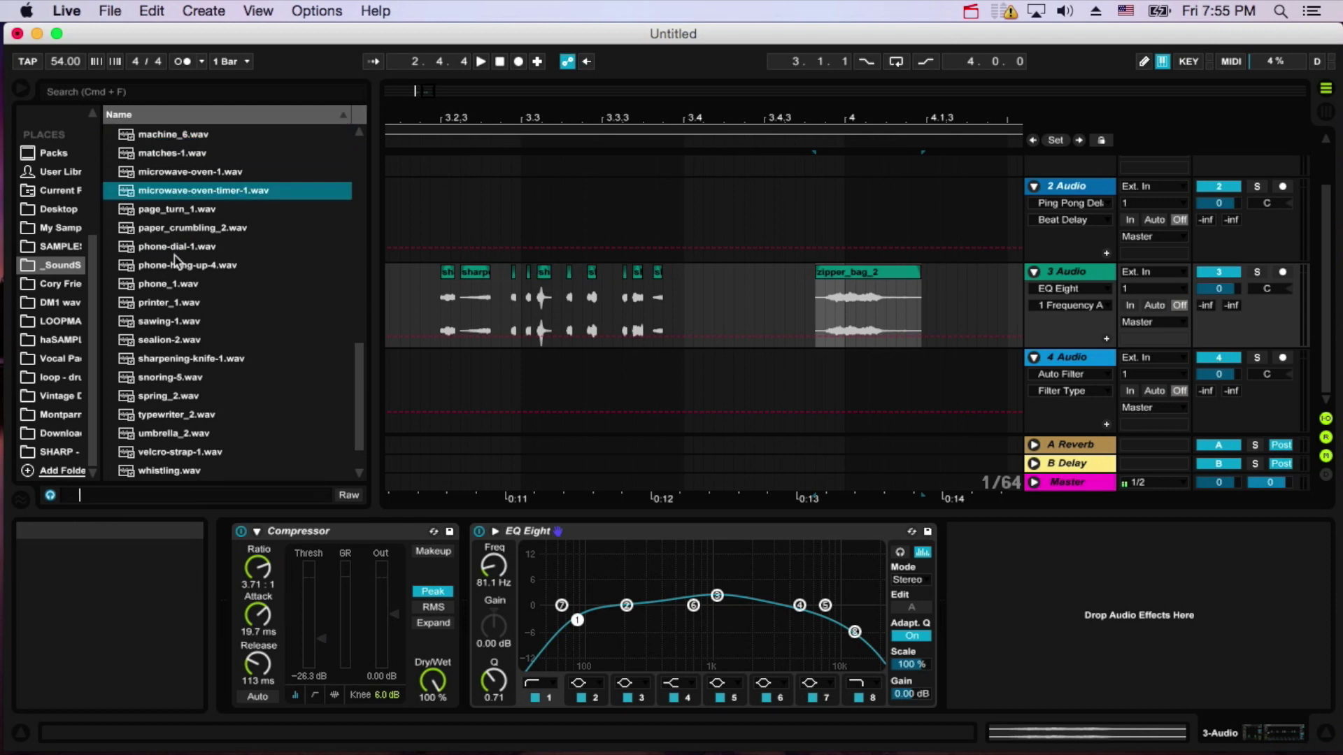
left_click(164, 342)
left_click(168, 398)
left_click(163, 433)
Replay electric-shaver-1.wav, door-squeak-1.wav, door-close-2.wav and dj-scratch-1.wav to compare them as slice material.
scroll(174, 392, "up", 5)
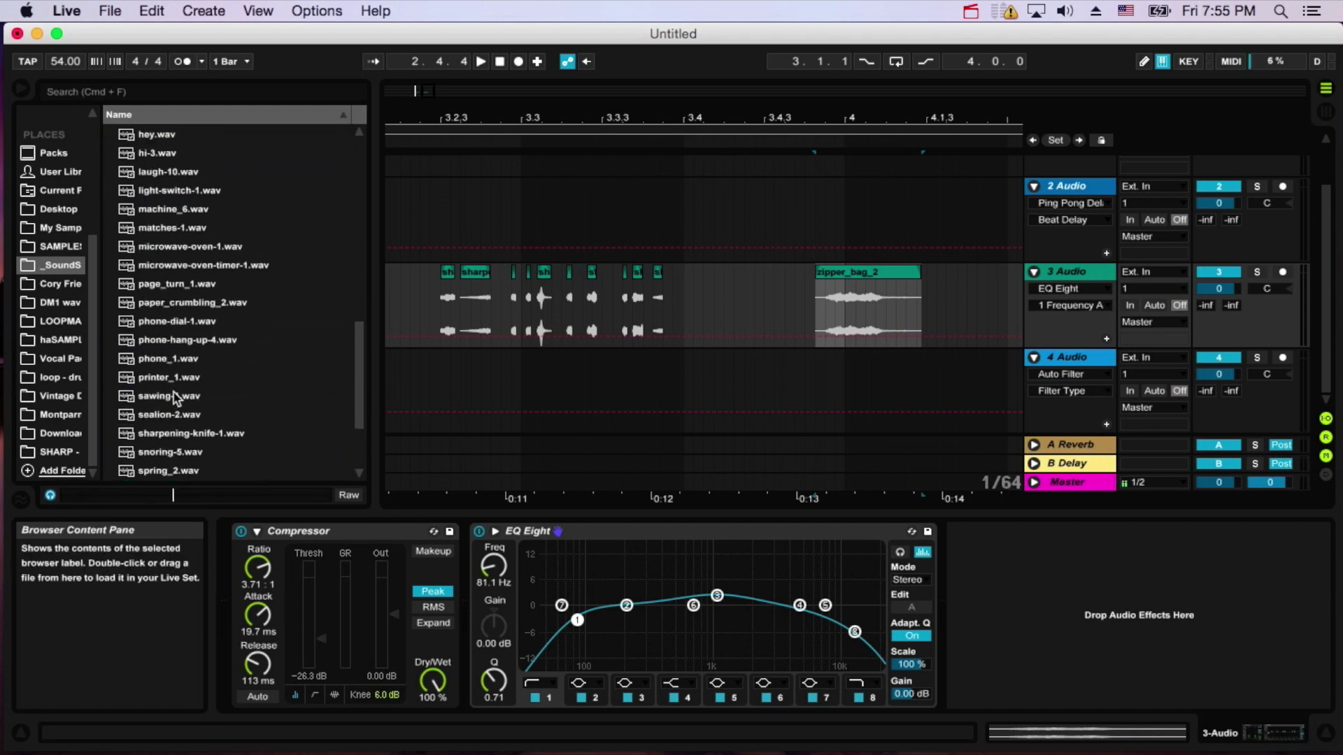
scroll(185, 316, "up", 9)
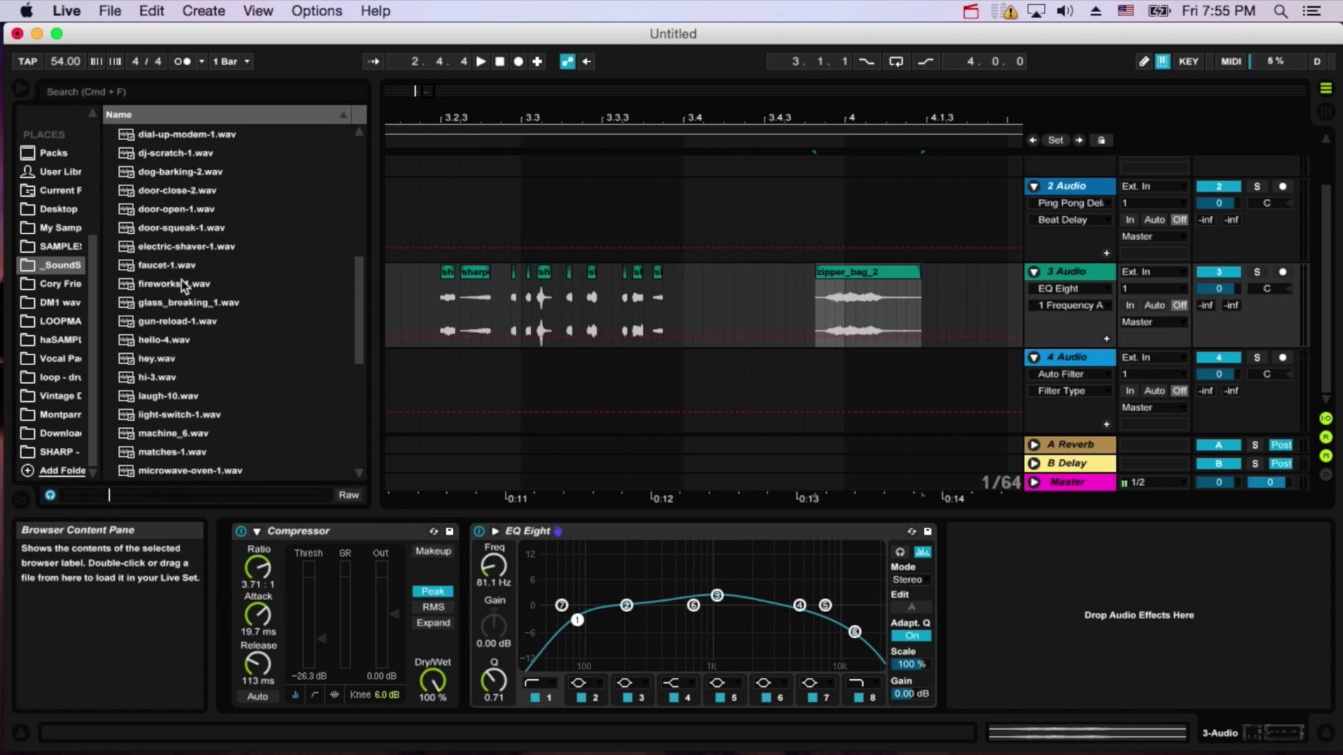
left_click(160, 254)
left_click(168, 228)
scroll(168, 231, "up", 2)
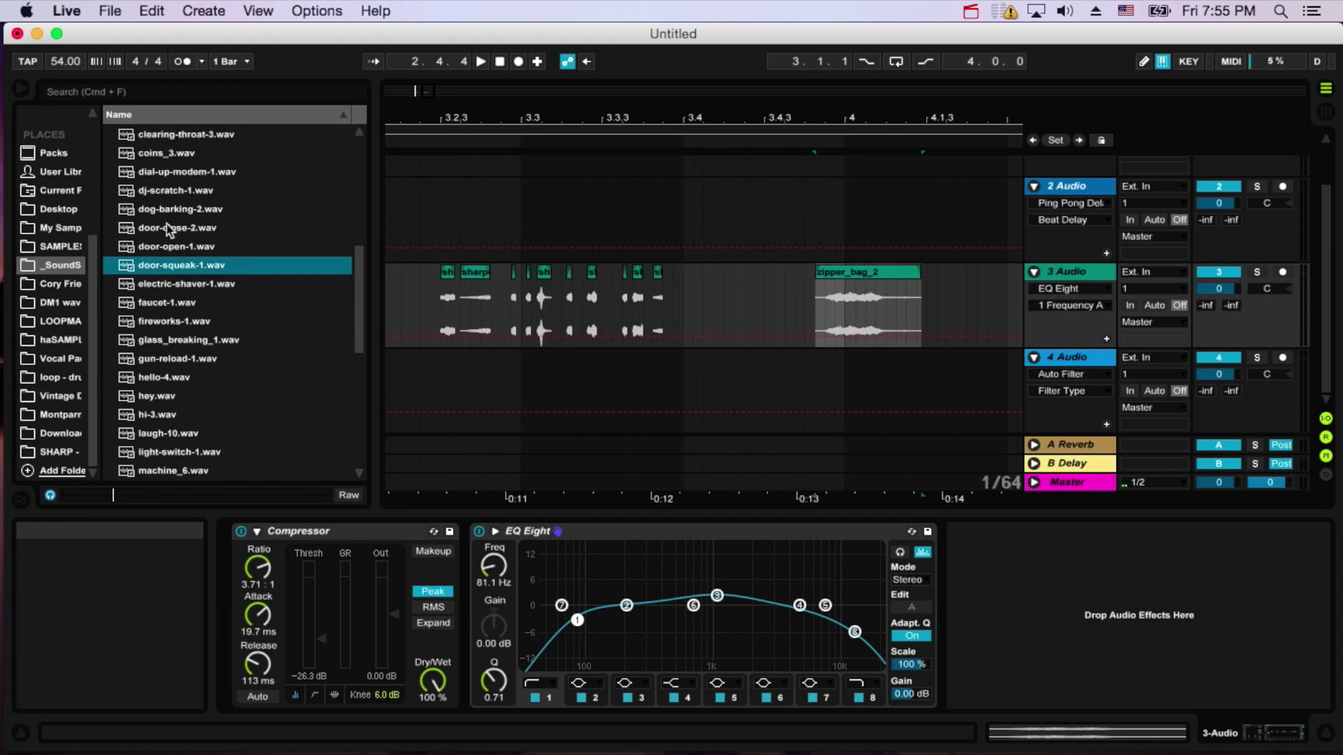
scroll(168, 228, "up", 4)
left_click(167, 249)
left_click(161, 301)
left_click(172, 267)
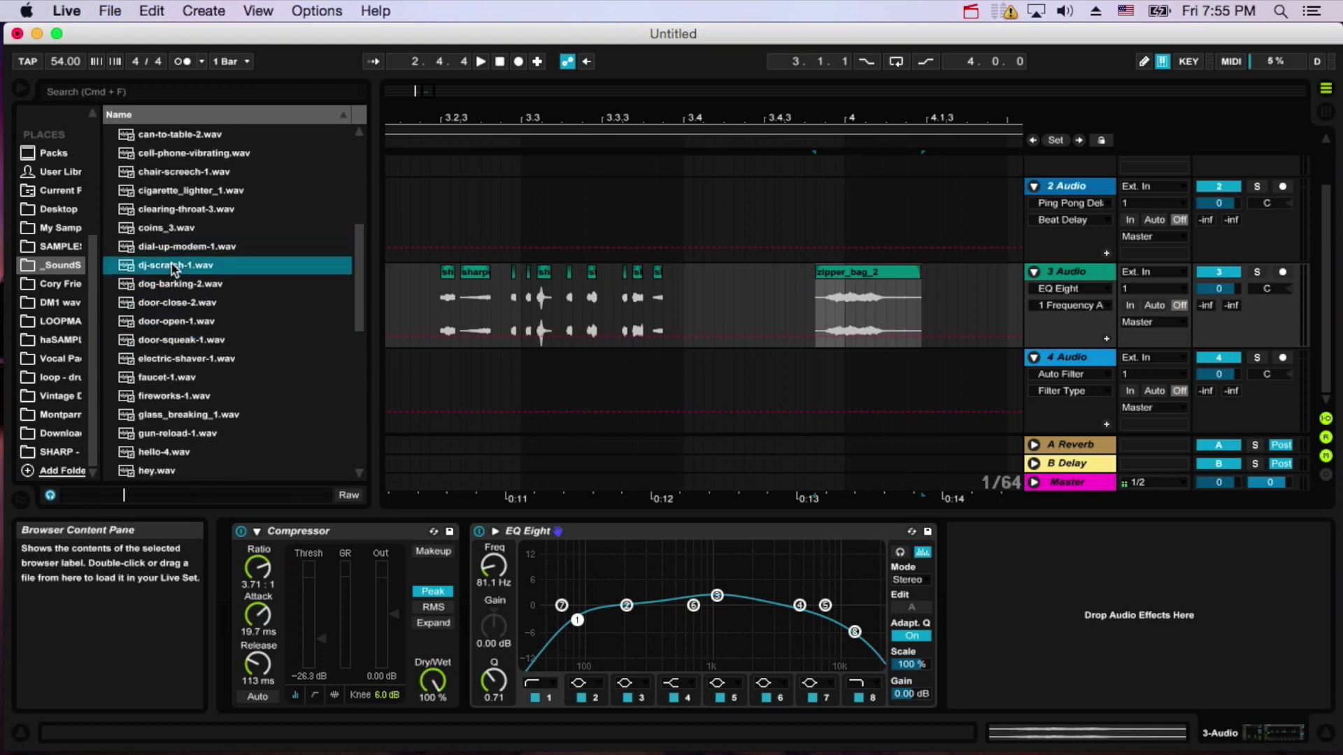
Go through the folder again and preview gun-reload-1.wav, hello-4.wav, hi-3.wav and microwave-oven-timer-1.wav.
scroll(172, 267, "up", 10)
left_click(167, 287)
scroll(167, 294, "down", 13)
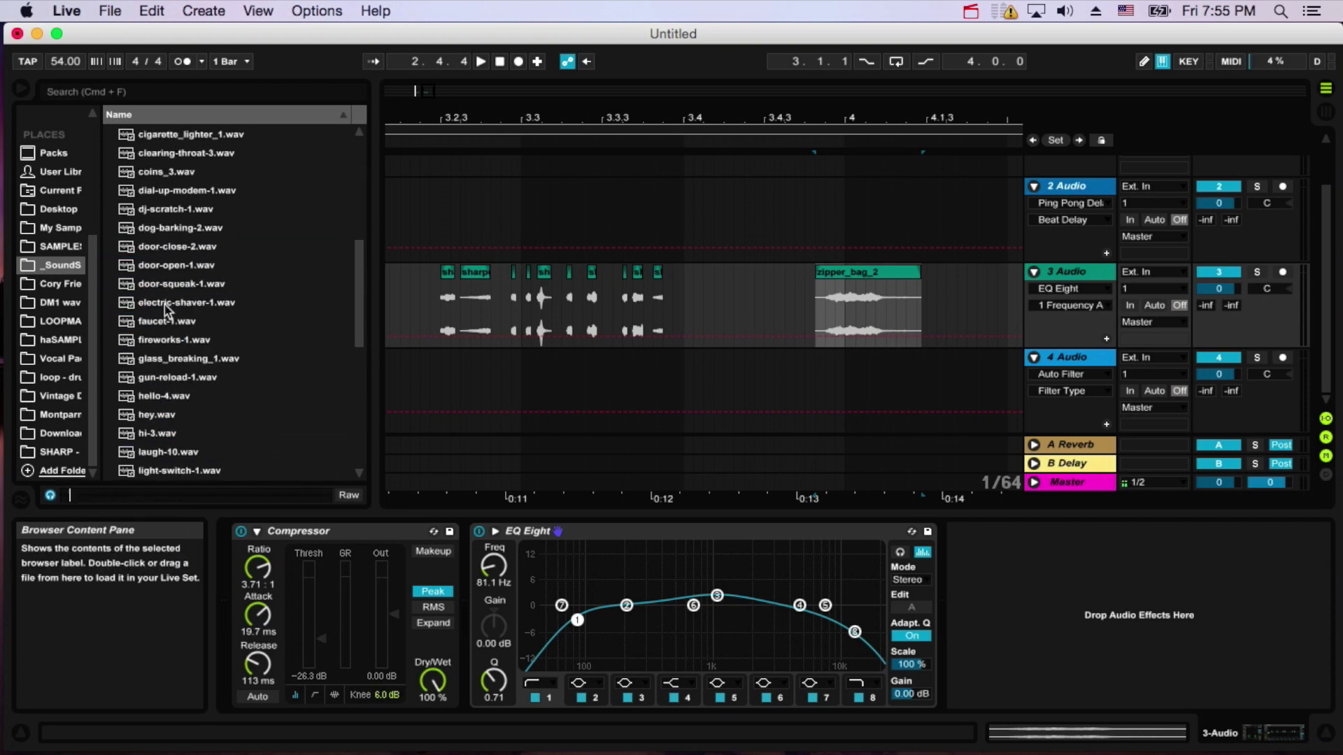
scroll(166, 311, "down", 4)
left_click(166, 304)
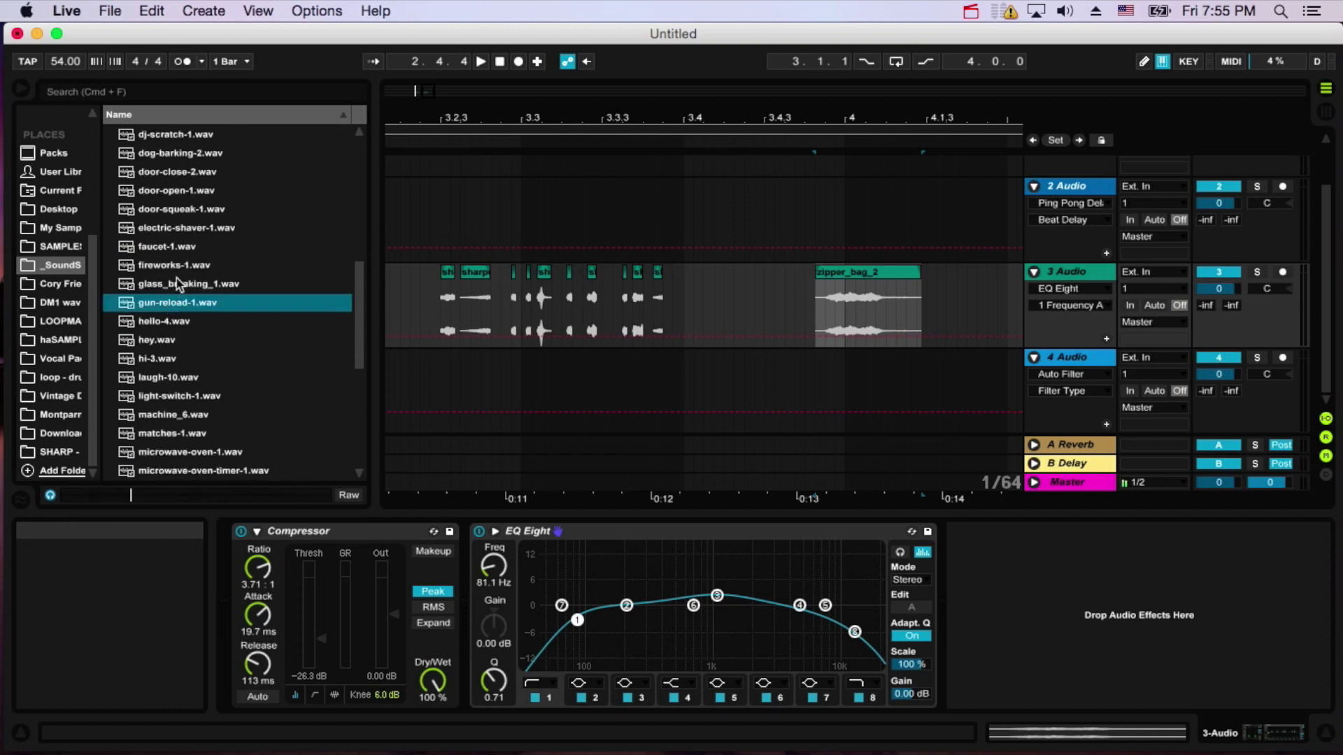
left_click(166, 322)
left_click(166, 358)
scroll(165, 378, "down", 12)
left_click(183, 246)
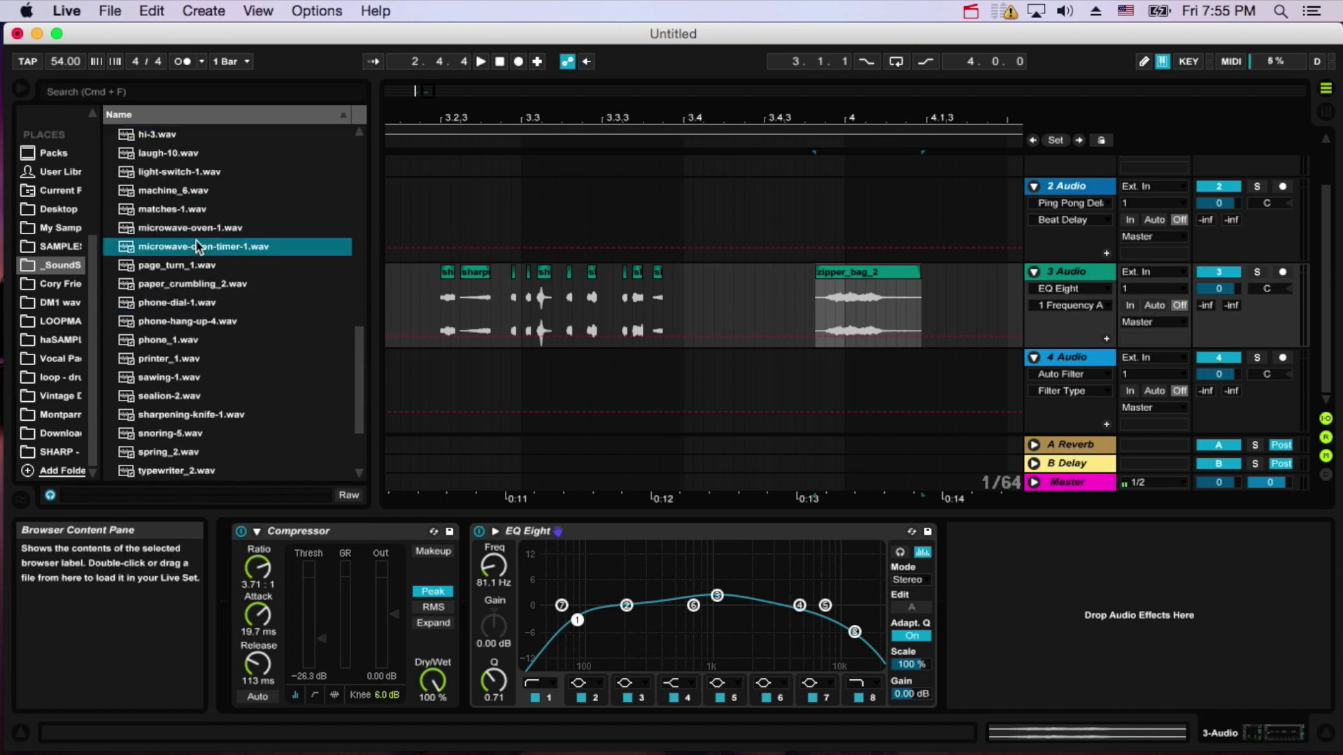
Preview matches-1.wav, paper_crumbling_2.wav, printer_1.wav and sharpening-knife-1.wav.
left_click(190, 209)
left_click(193, 283)
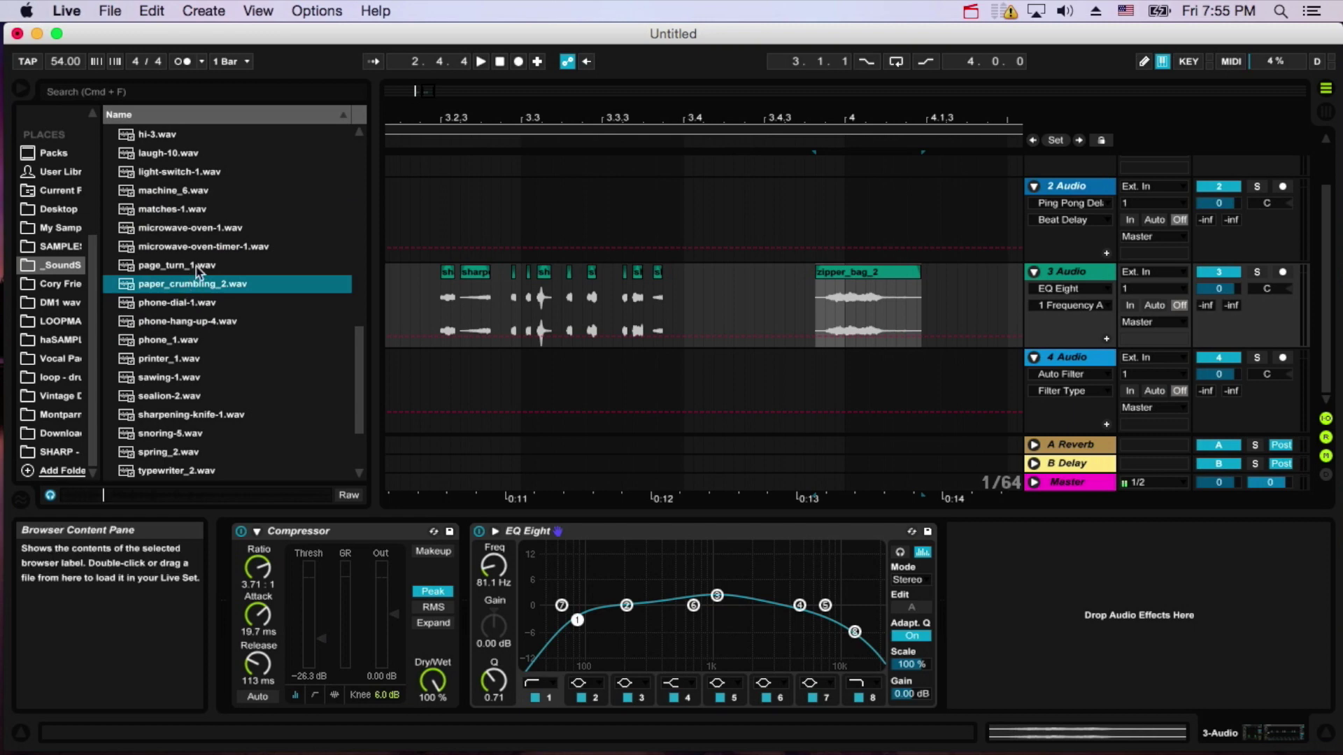
left_click(177, 338)
scroll(182, 339, "down", 4)
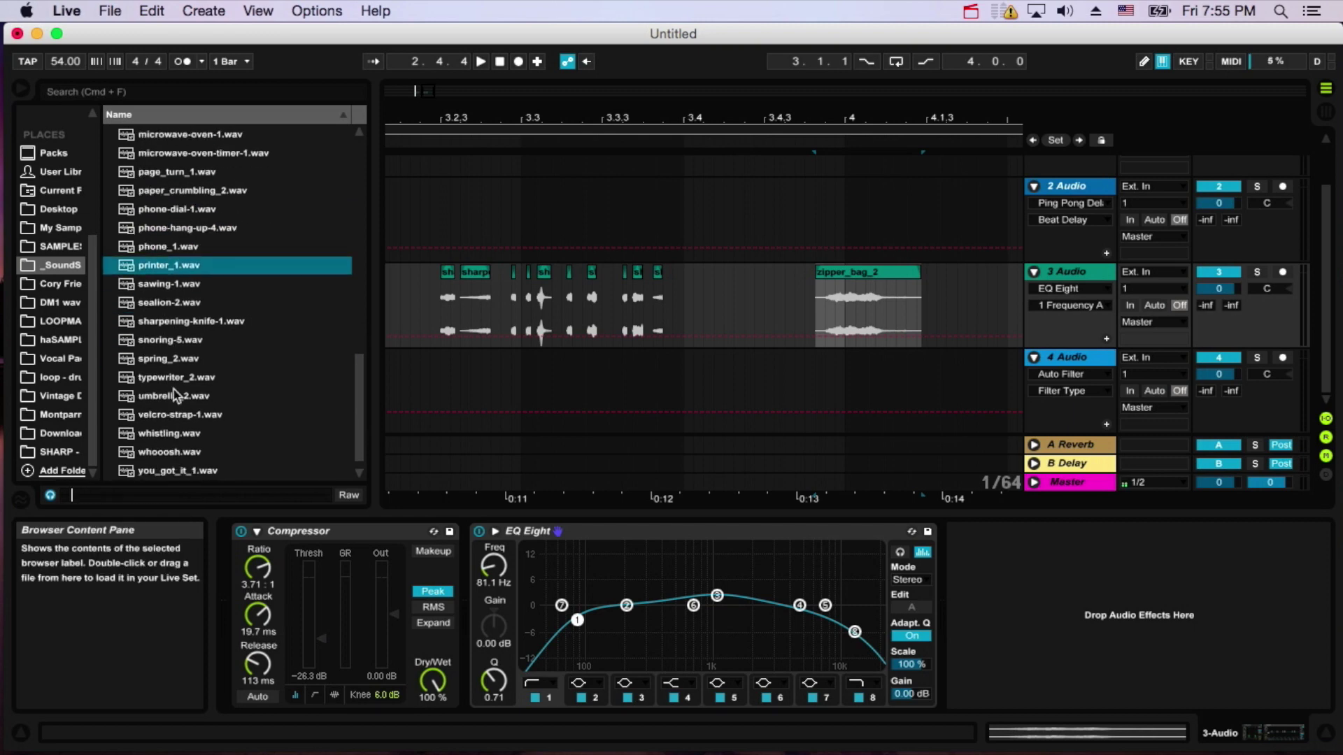
left_click(197, 337)
scroll(197, 336, "down", 1)
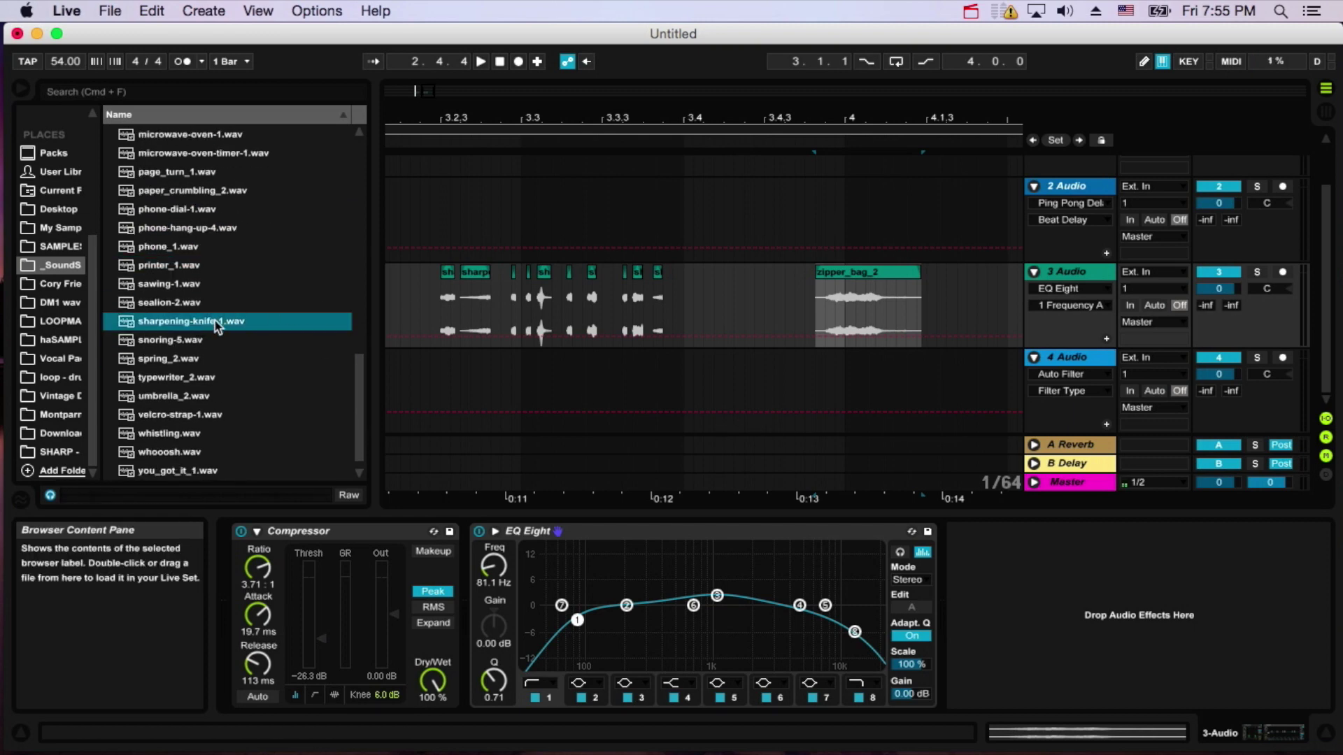
Add sharpening-knife-1.wav to 4 Audio at 4.1.3 and move a short slice of it back to 3.3.3.
left_click_drag(217, 326, 938, 380)
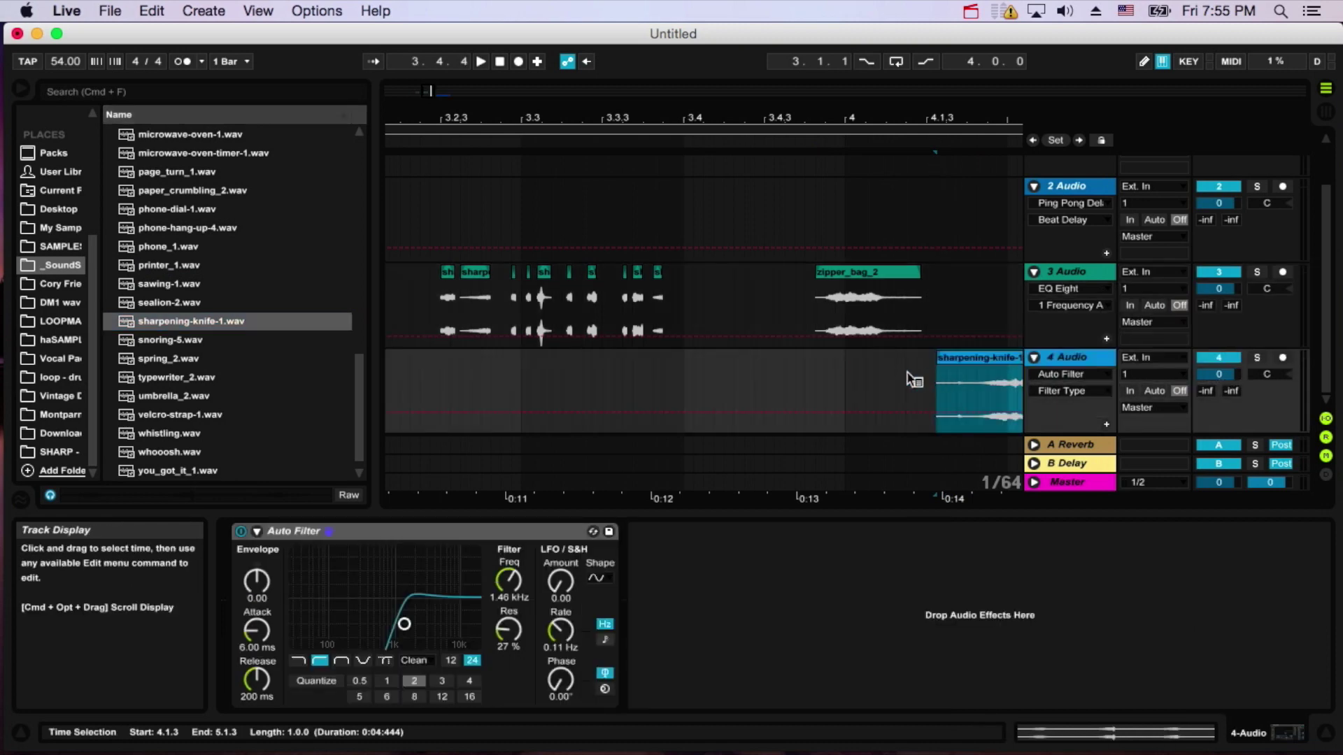
scroll(833, 386, "right", 2)
left_click(959, 397)
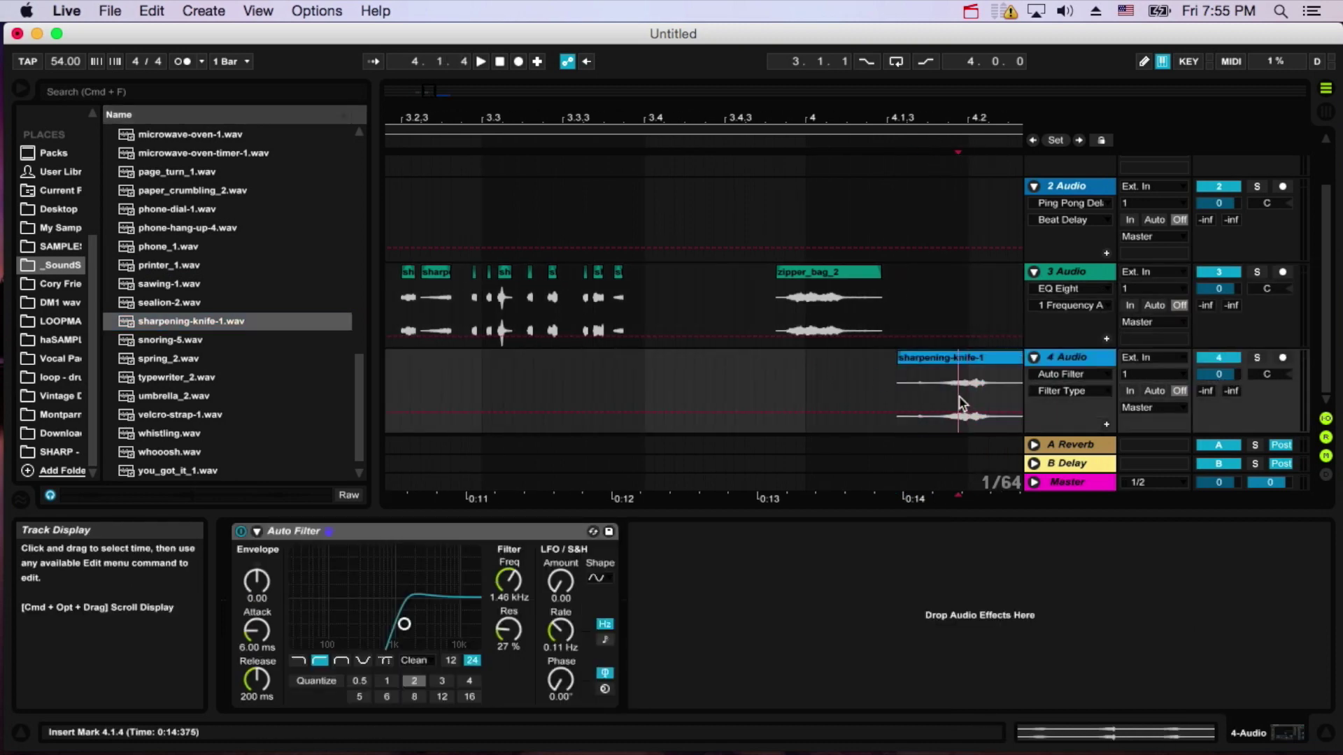
left_click_drag(949, 402, 570, 364)
Inspect the moved knife slice's clip settings and play the arrangement from 3.2.3.
double_click(568, 362)
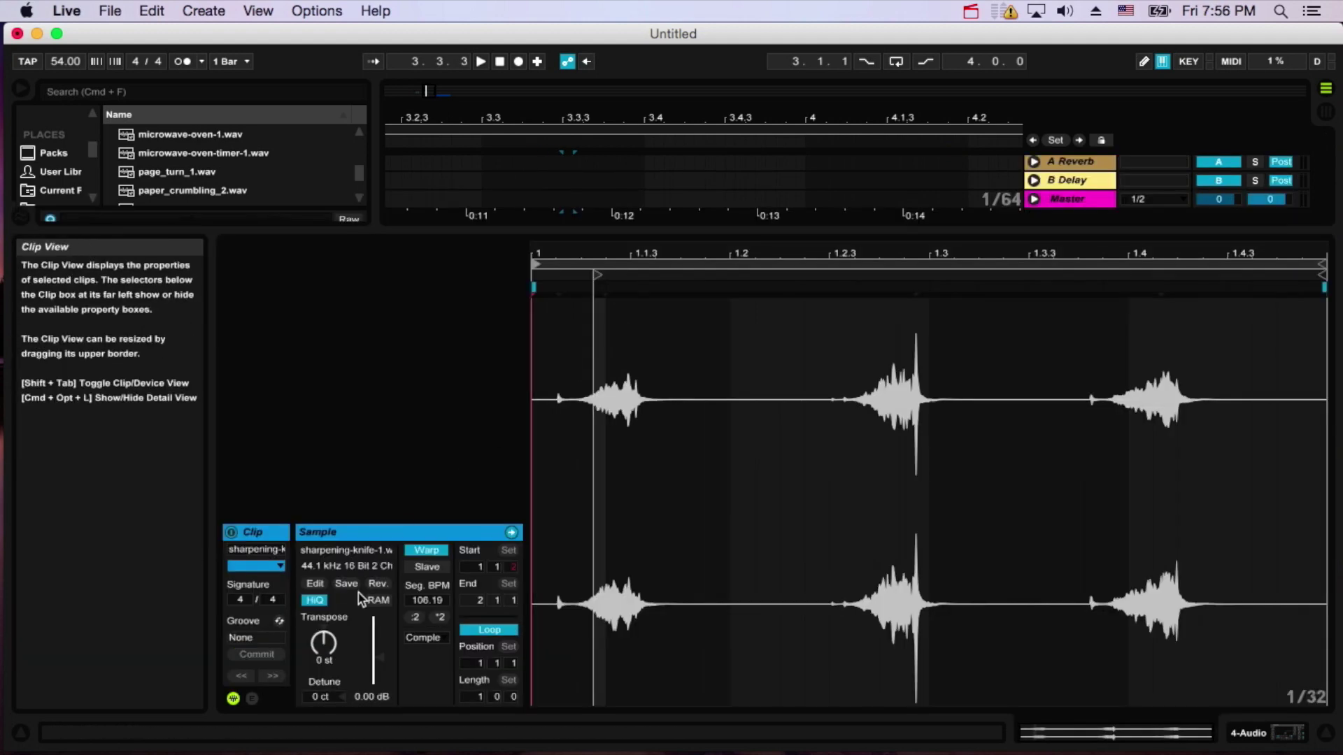
key("shift+Tab")
scroll(532, 361, "left", 2)
left_click(440, 381)
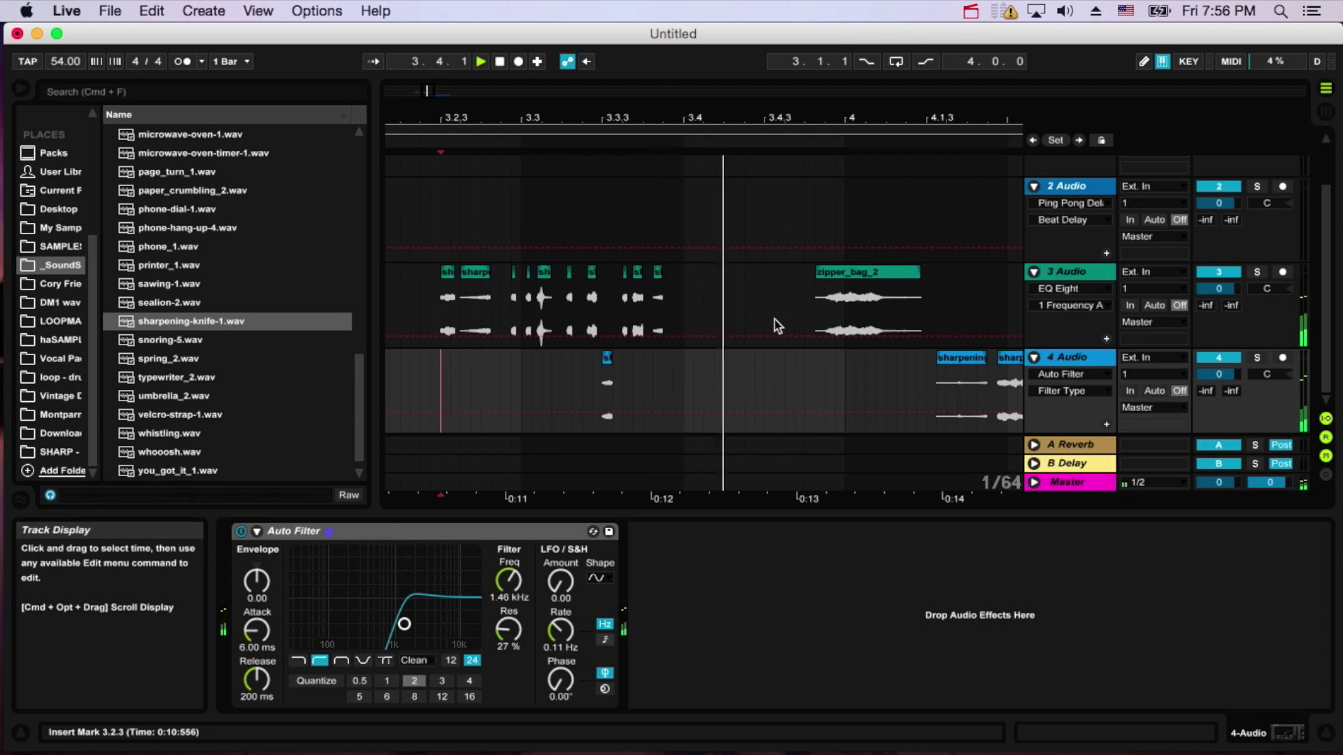
left_click_drag(842, 315, 835, 321)
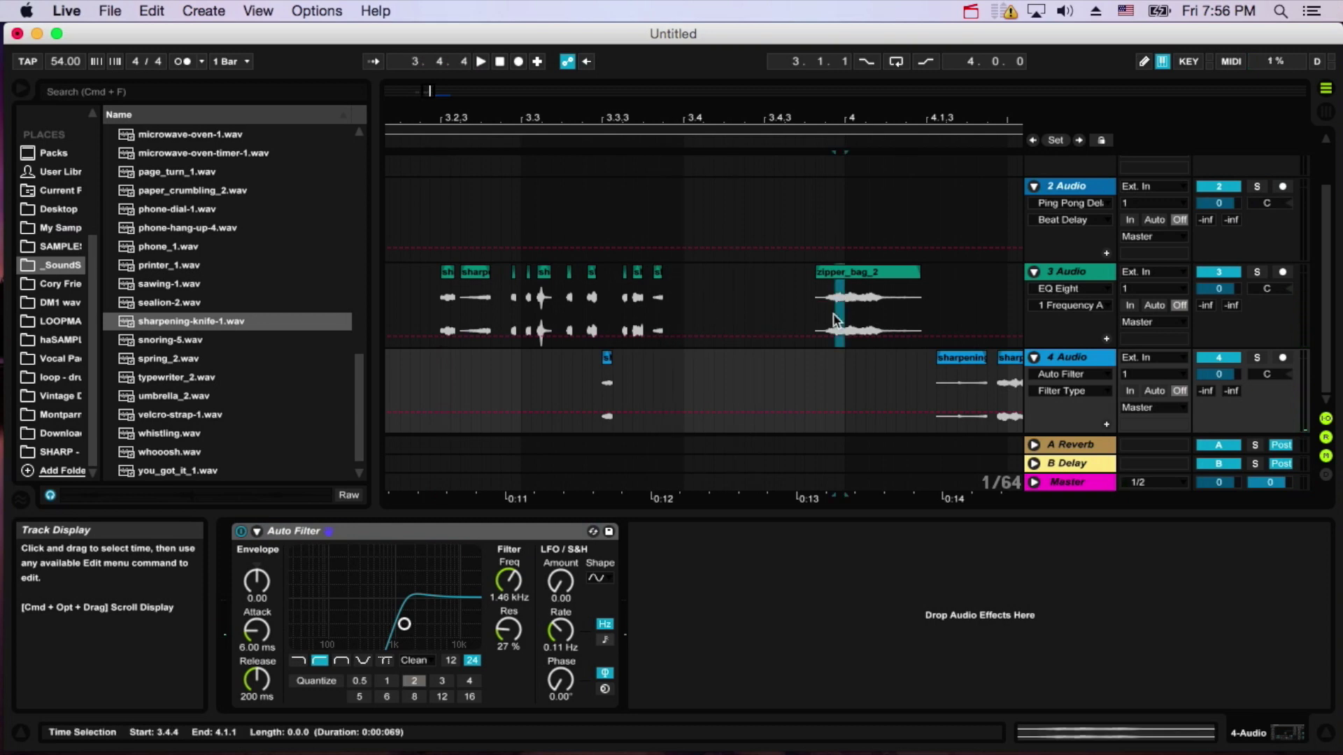
left_click(835, 320)
Search the sample folder by previewing printer_1.wav, phone-dial-1.wav, hey.wav, door-open-1.wav and door-squeak-1.wav.
left_click(199, 265)
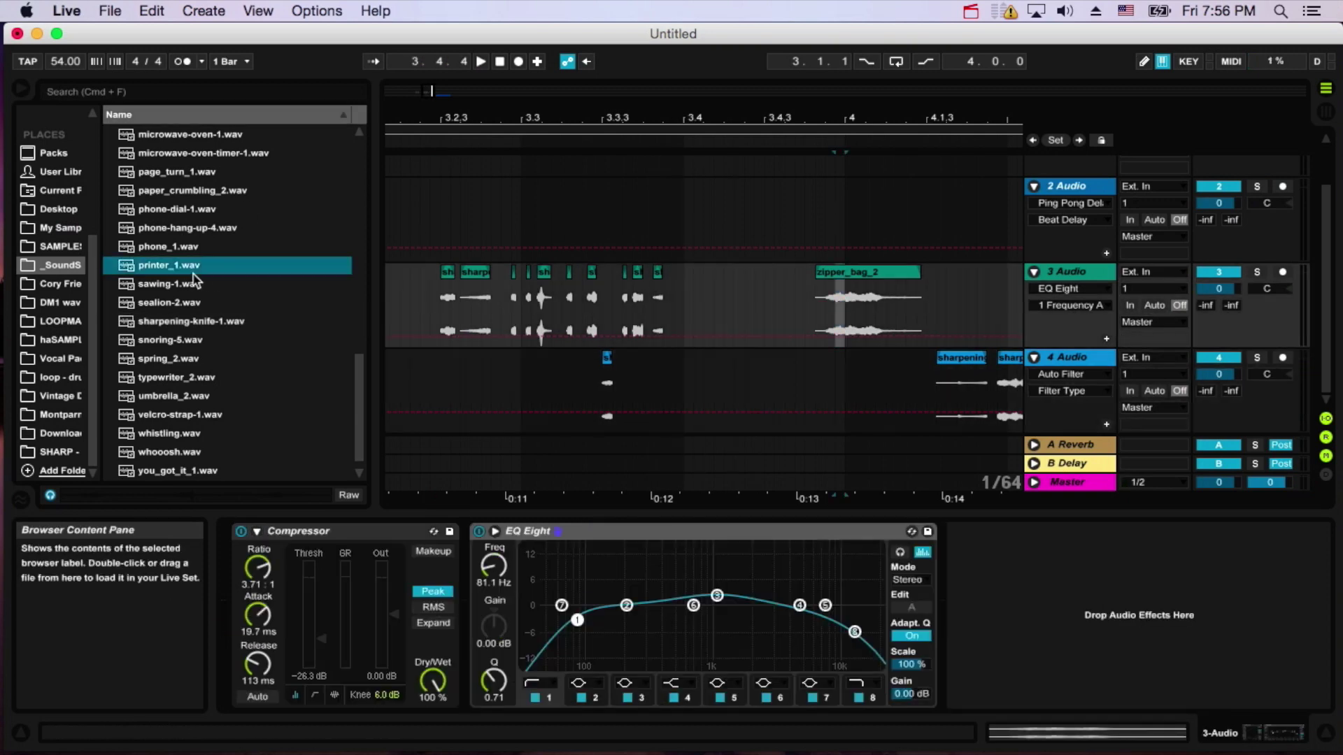
left_click(200, 231)
left_click(186, 209)
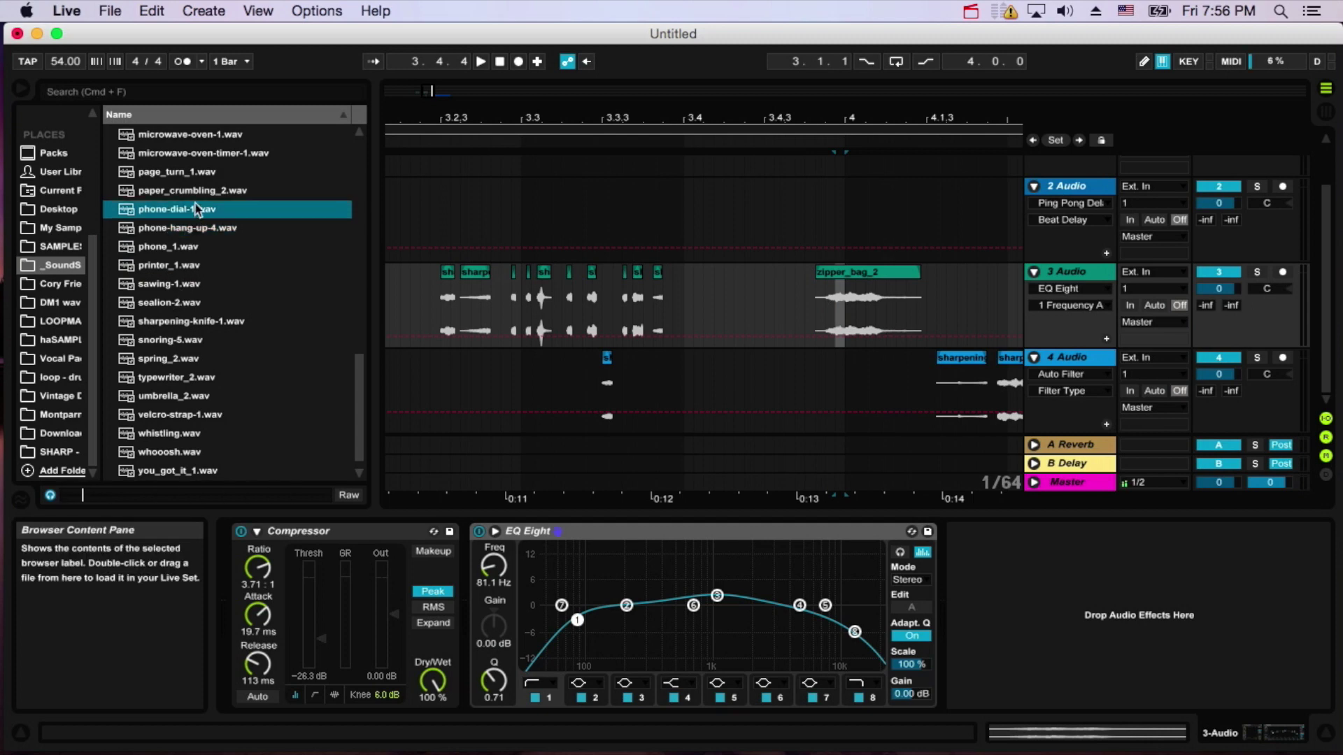
scroll(198, 223, "up", 3)
left_click(178, 303)
left_click(187, 209)
scroll(187, 213, "up", 3)
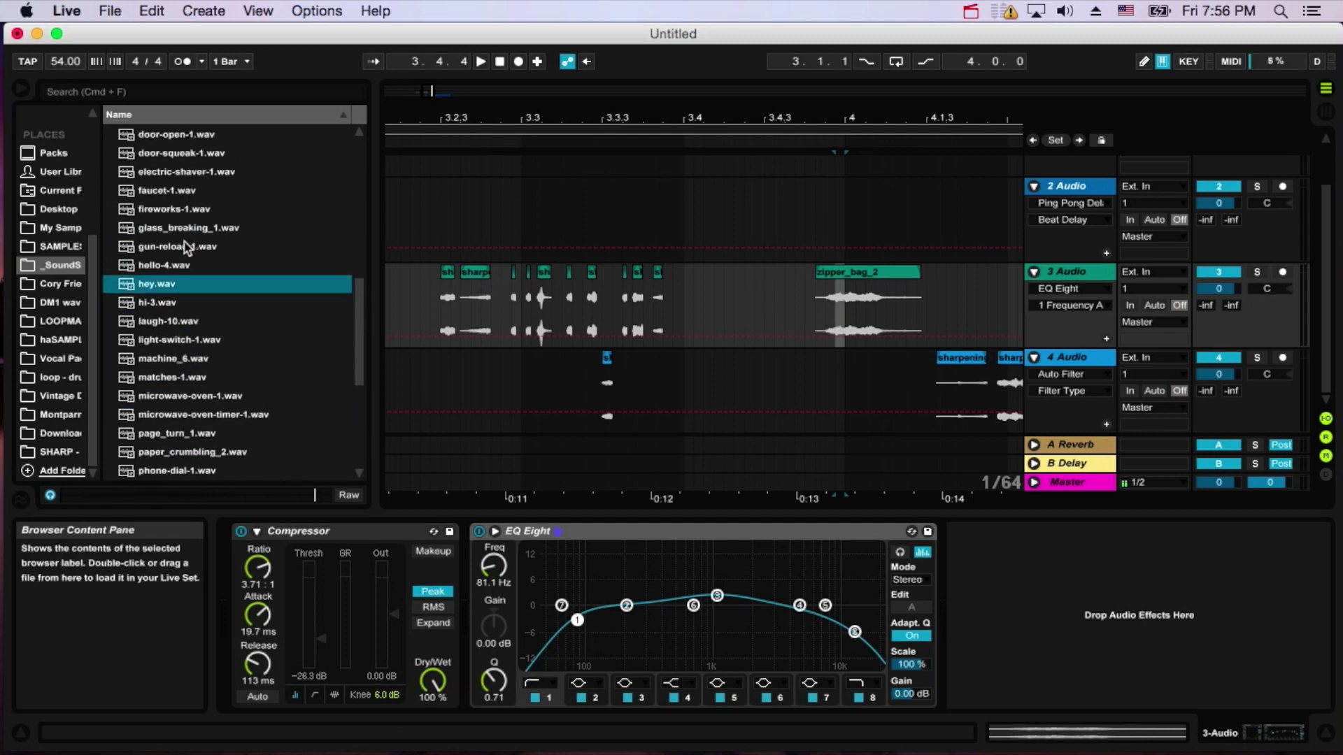
left_click(188, 198)
left_click(192, 213)
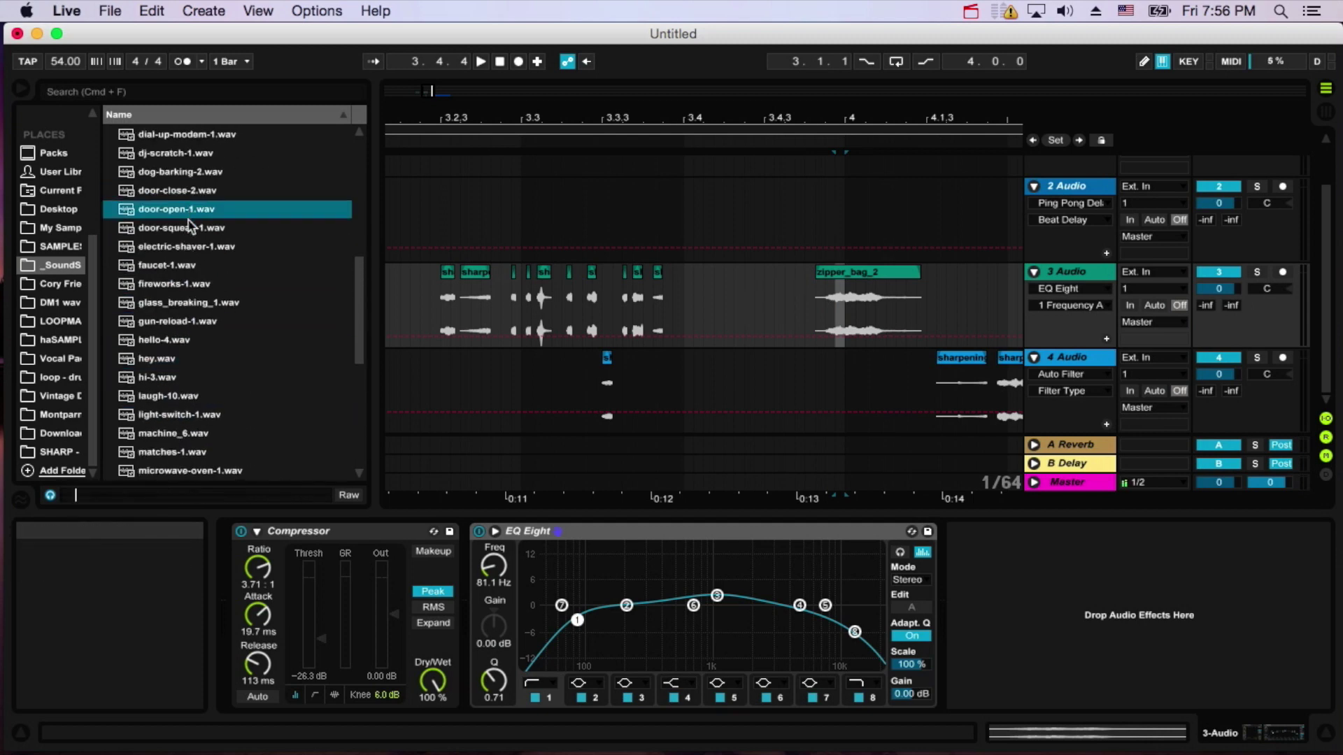
left_click(191, 231)
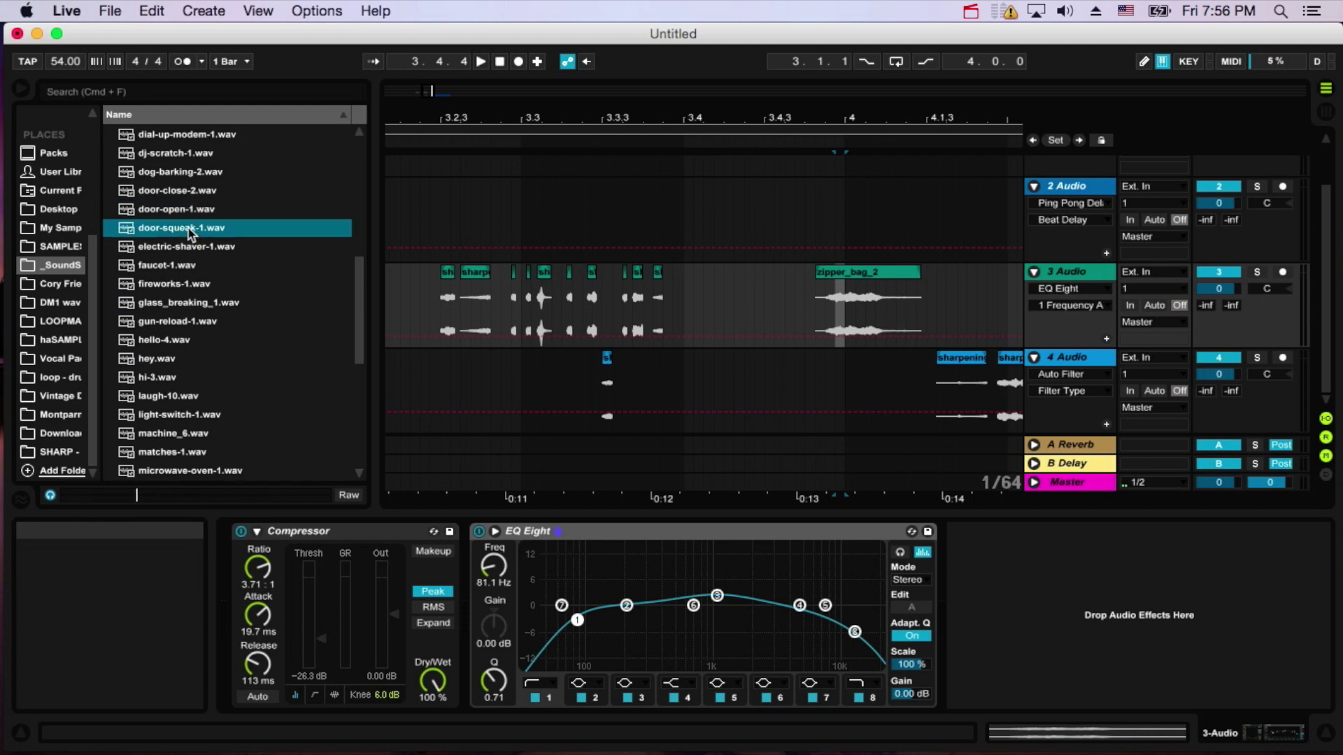
Place door-squeak-1.wav on 2 Audio at 3.2.4 and play it together with the existing slices.
left_click_drag(190, 233, 515, 203)
left_click(552, 217)
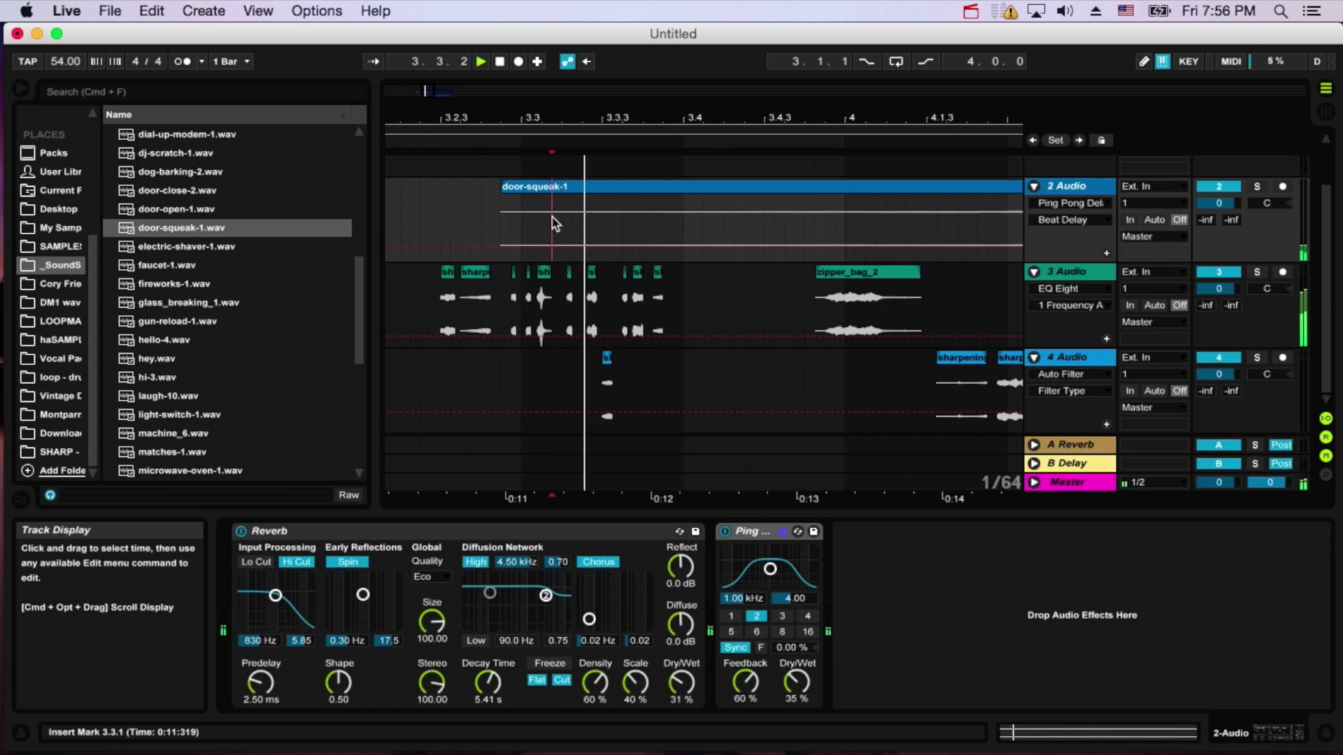
key("space")
key("space")
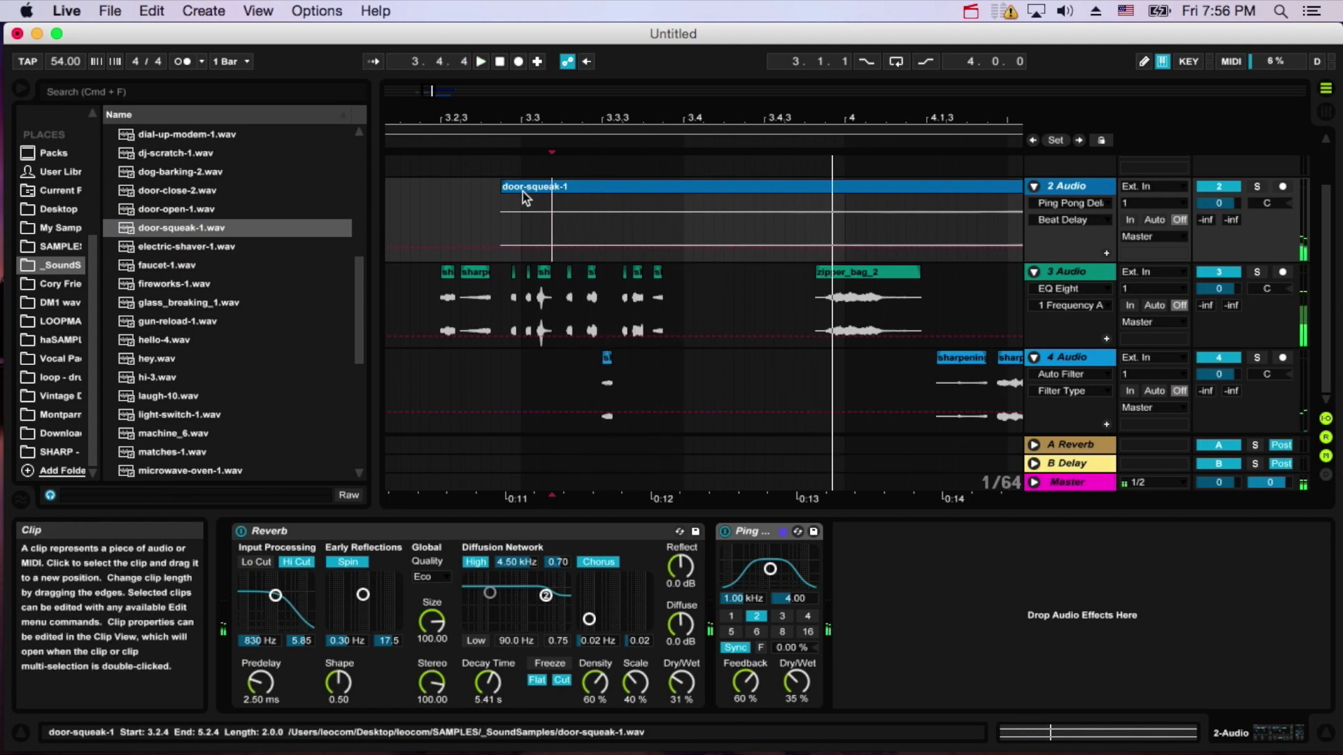
Move the door-squeak-1 clip on 2 Audio to 3.4 and remove its part after bar 4.
left_click(509, 186)
double_click(510, 186)
key("shift+Tab")
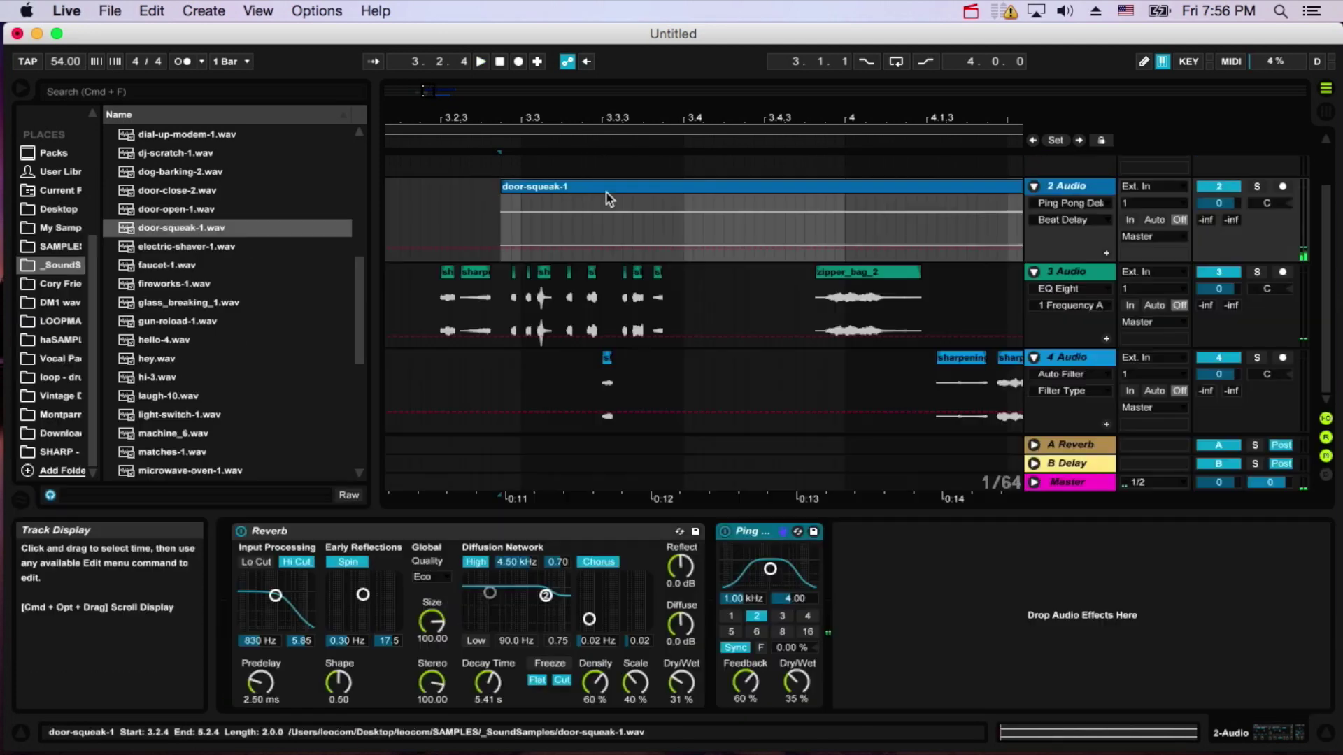
left_click_drag(508, 186, 701, 186)
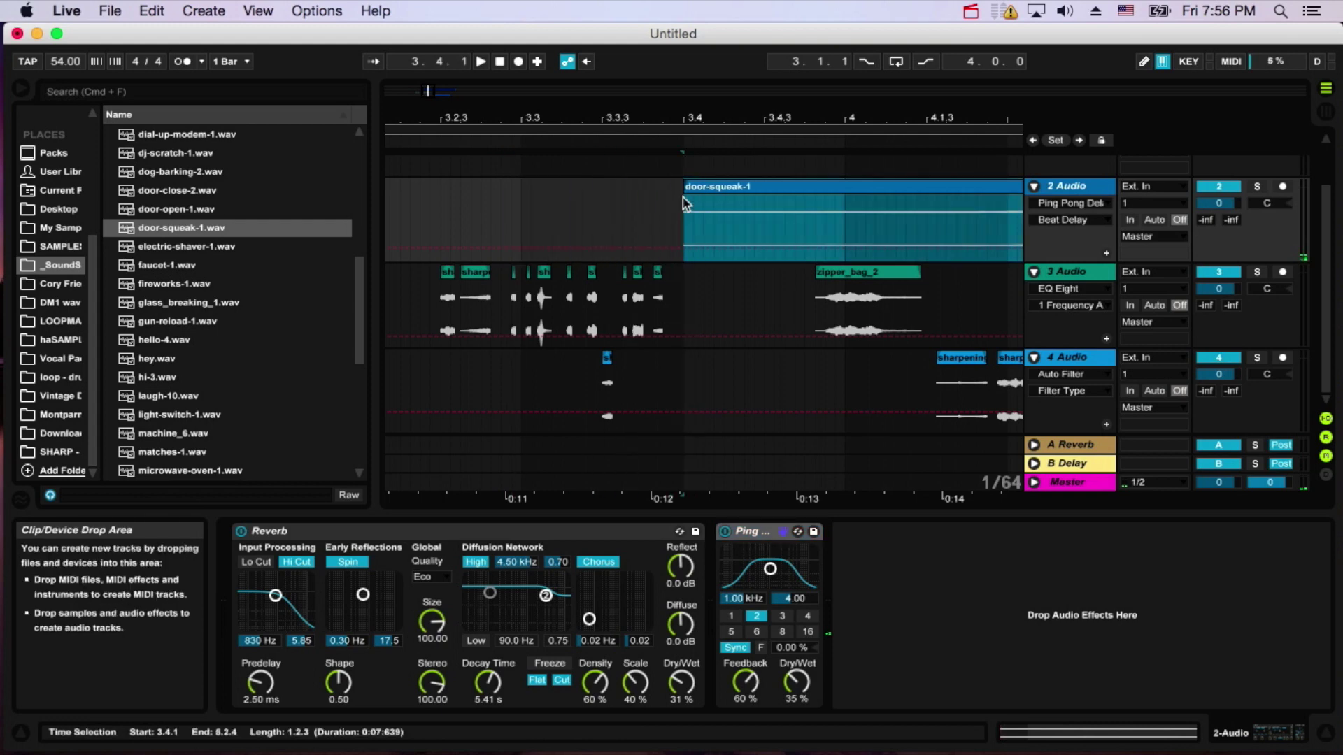
scroll(723, 230, "right", 3)
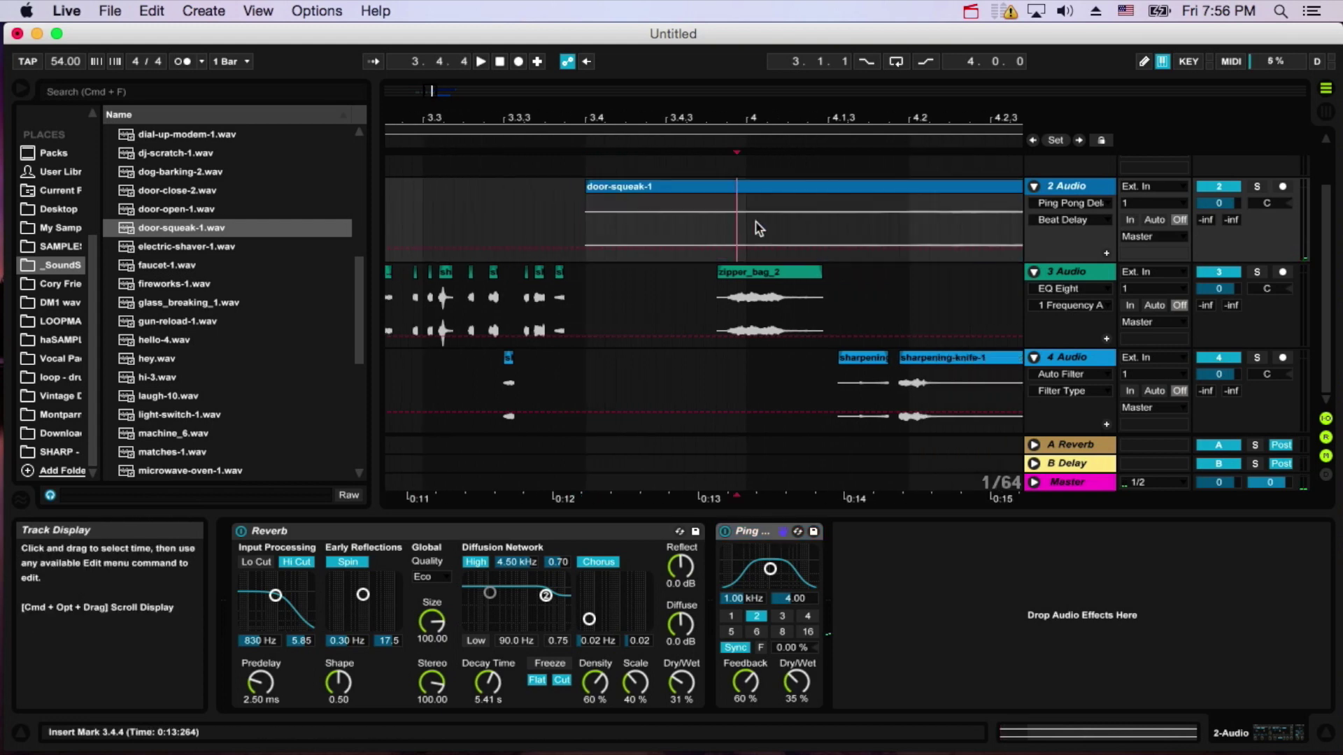
key("super+e")
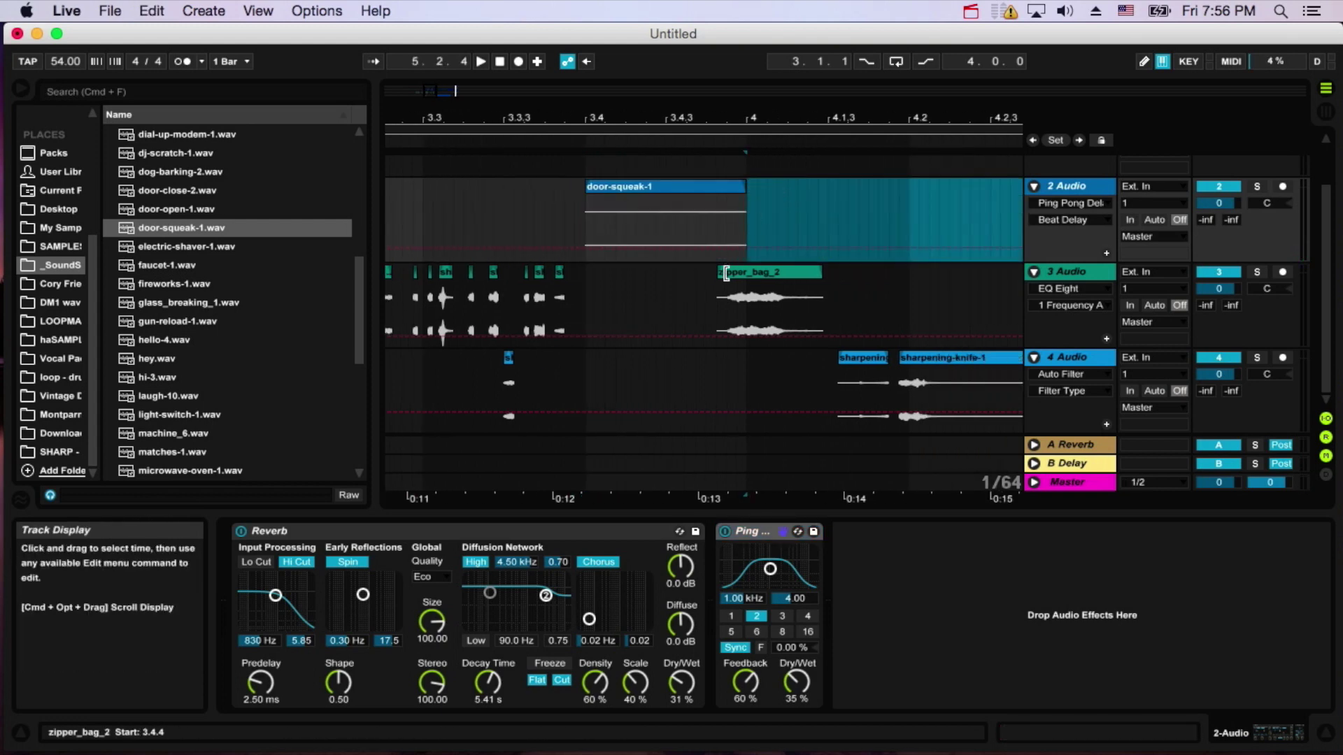
Split zipper_bag_2 on 3 Audio into short slices and move one to 3.4.2 and another shortly after it.
scroll(726, 283, "right", 2)
left_click_drag(689, 316, 678, 312)
key("super+e")
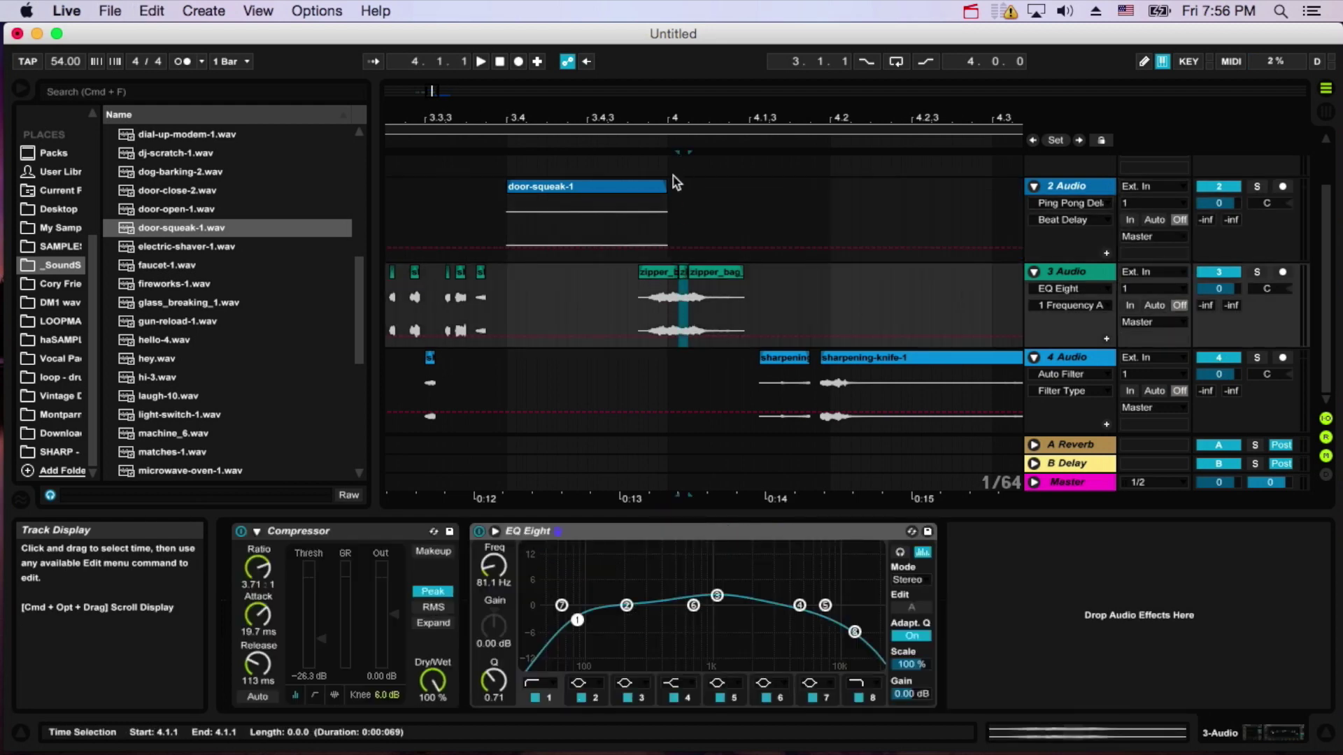
left_click(649, 302)
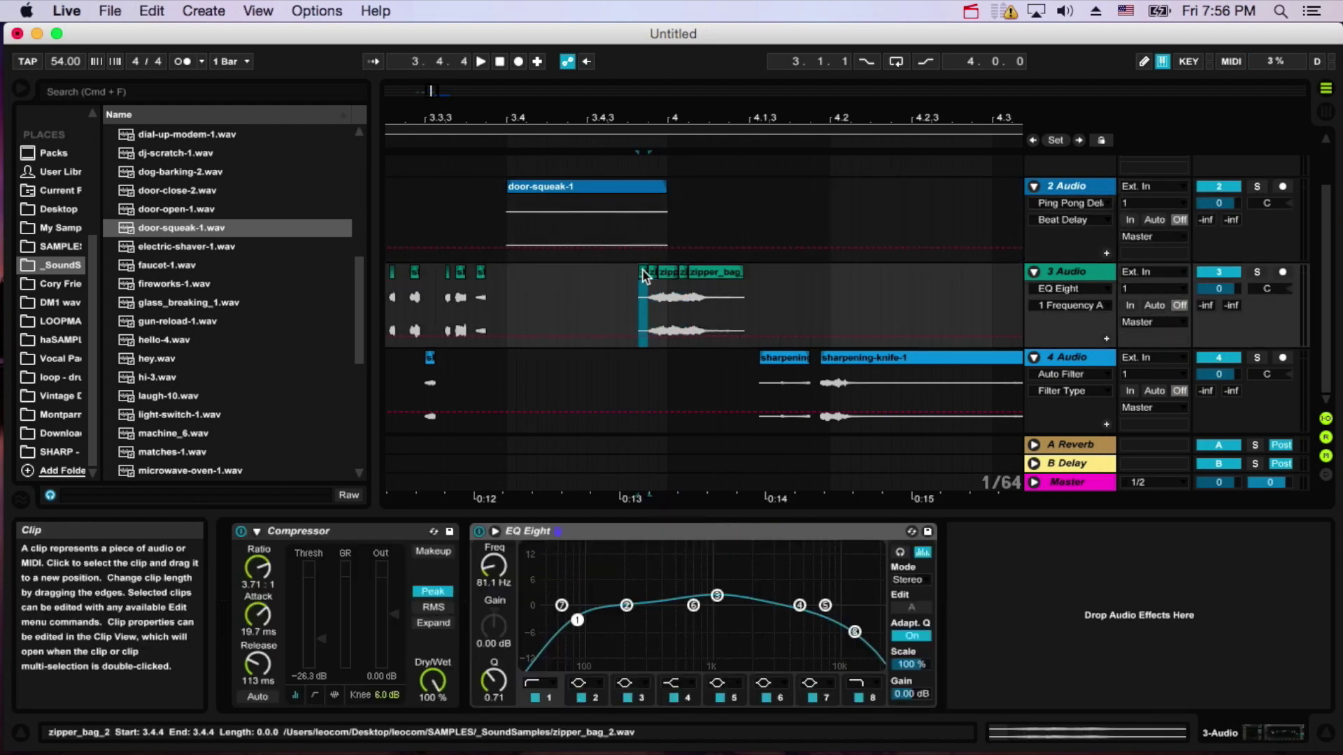
left_click_drag(644, 275, 575, 275)
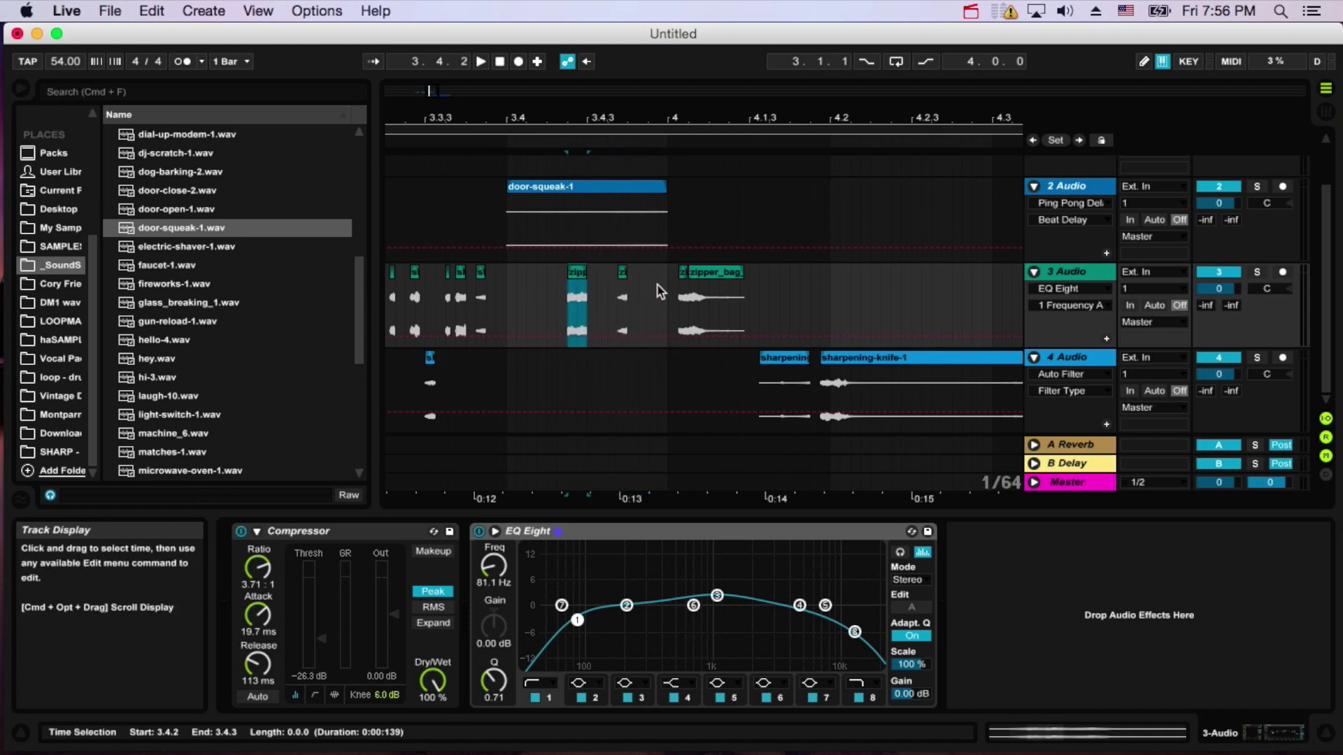
Cut the group of separated zipper slices and paste it at 4.2.1 on 3 Audio, with the leftover zipper clip starting at 4.1.3.
left_click_drag(659, 291, 549, 300)
left_click_drag(705, 276, 525, 290)
key("super+x")
left_click(847, 292)
key("super+v")
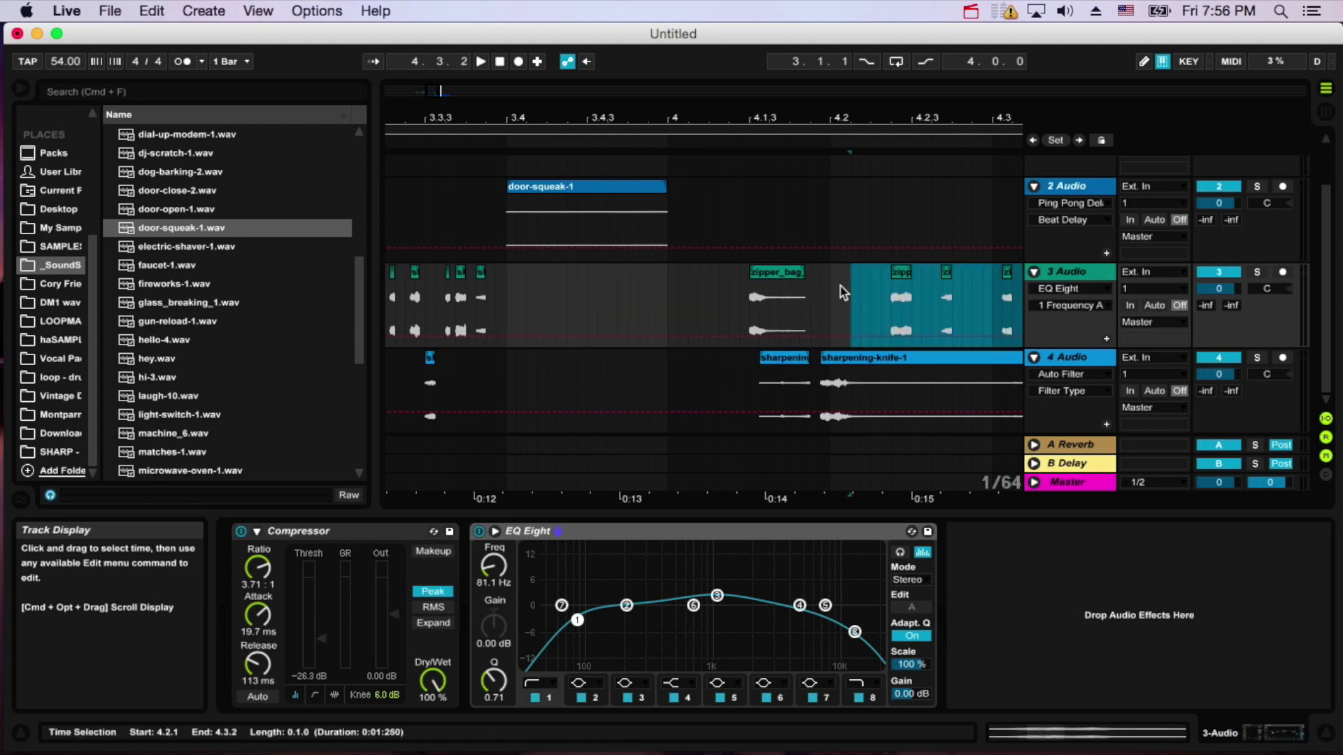
left_click(841, 292)
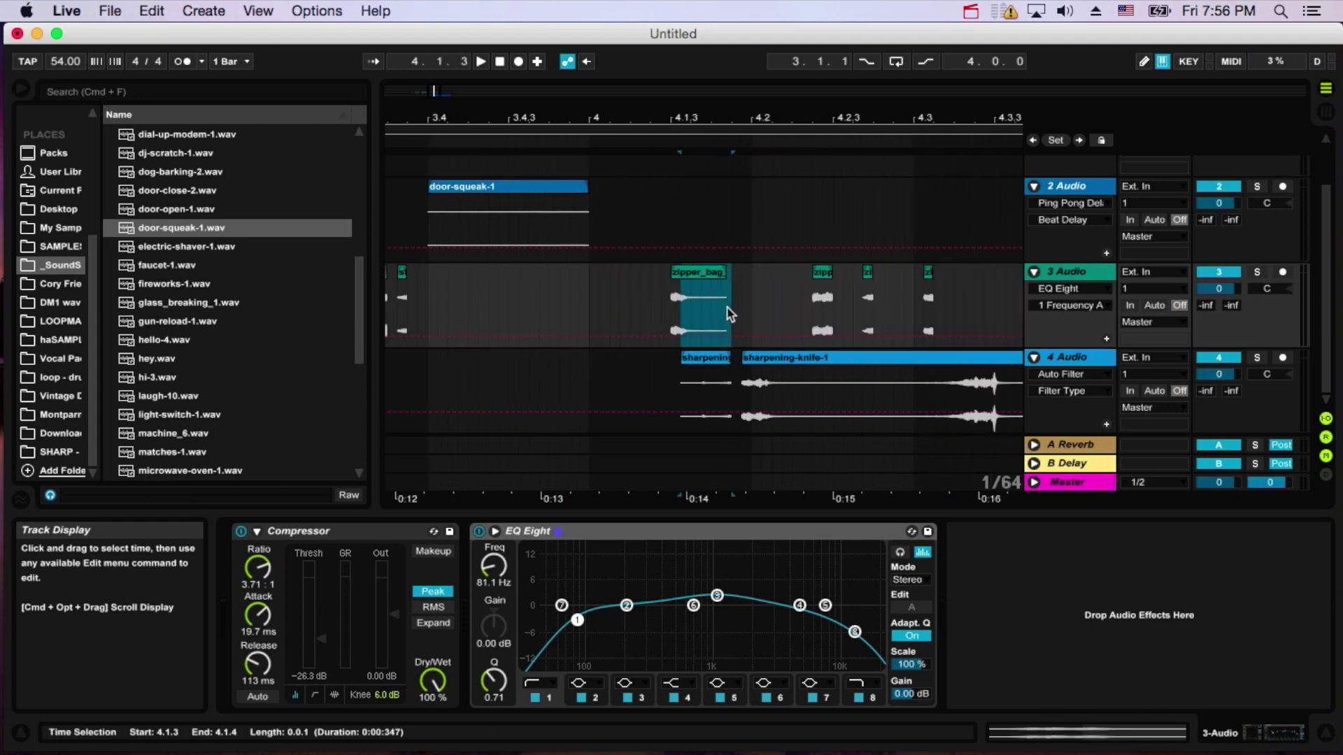
Cut a tiny slice from the tail of the zipper clip after 4.1.3 and repeat it up to beat 4.2.
mouse_move(715, 274)
left_mouse_down()
mouse_move(682, 280)
mouse_move(707, 283)
left_mouse_up()
left_click(742, 289)
key("super+d")
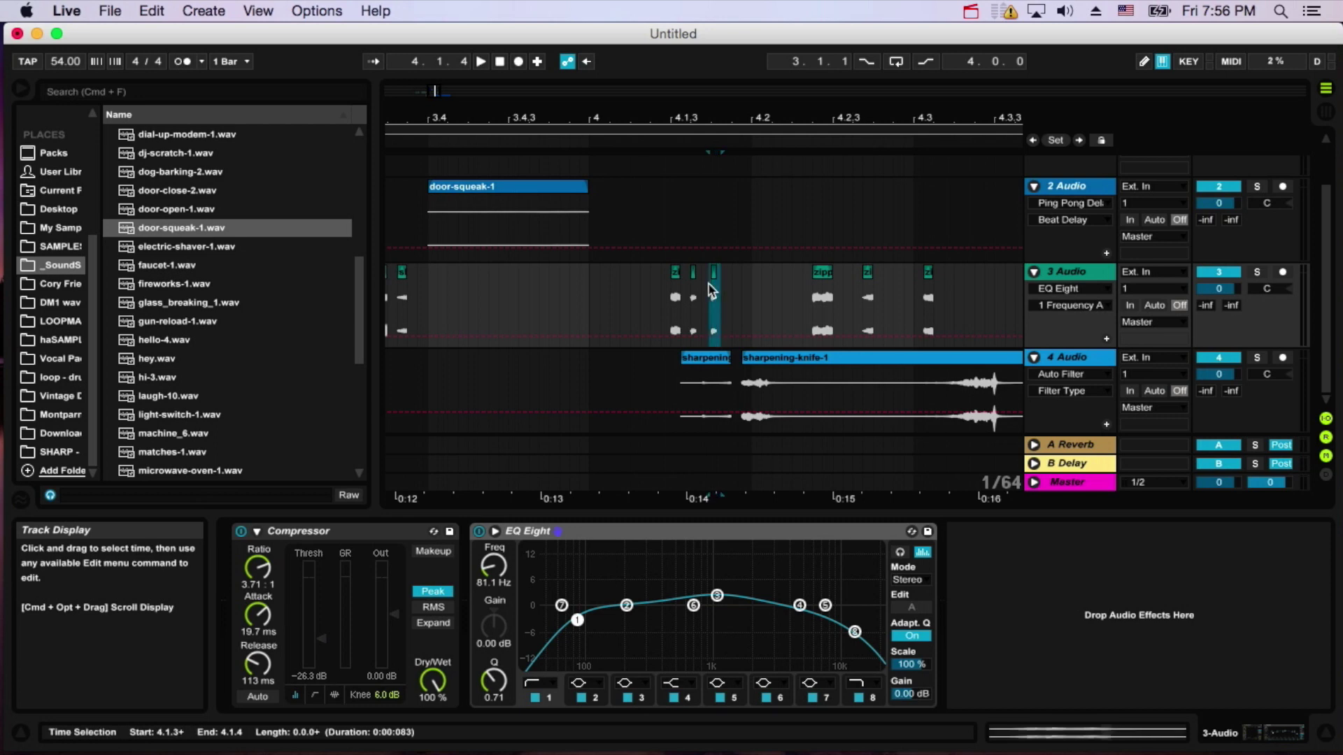
key("super+d")
key("super+d")
left_click(701, 280)
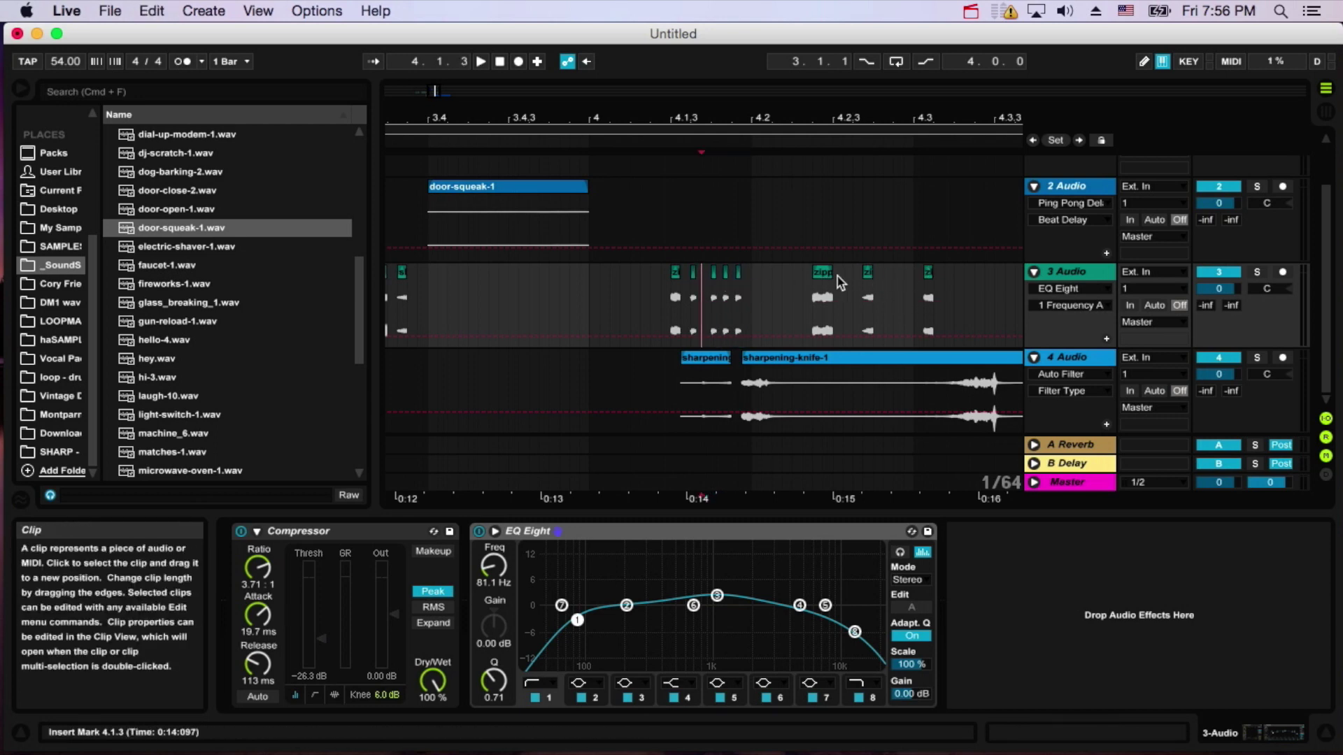
Split the start of sharpening-knife-1 on 4 Audio into short pieces and move two onto 3 Audio between bar 4 and 4.1.3.
left_click(707, 400)
key("super+e")
left_click(697, 361)
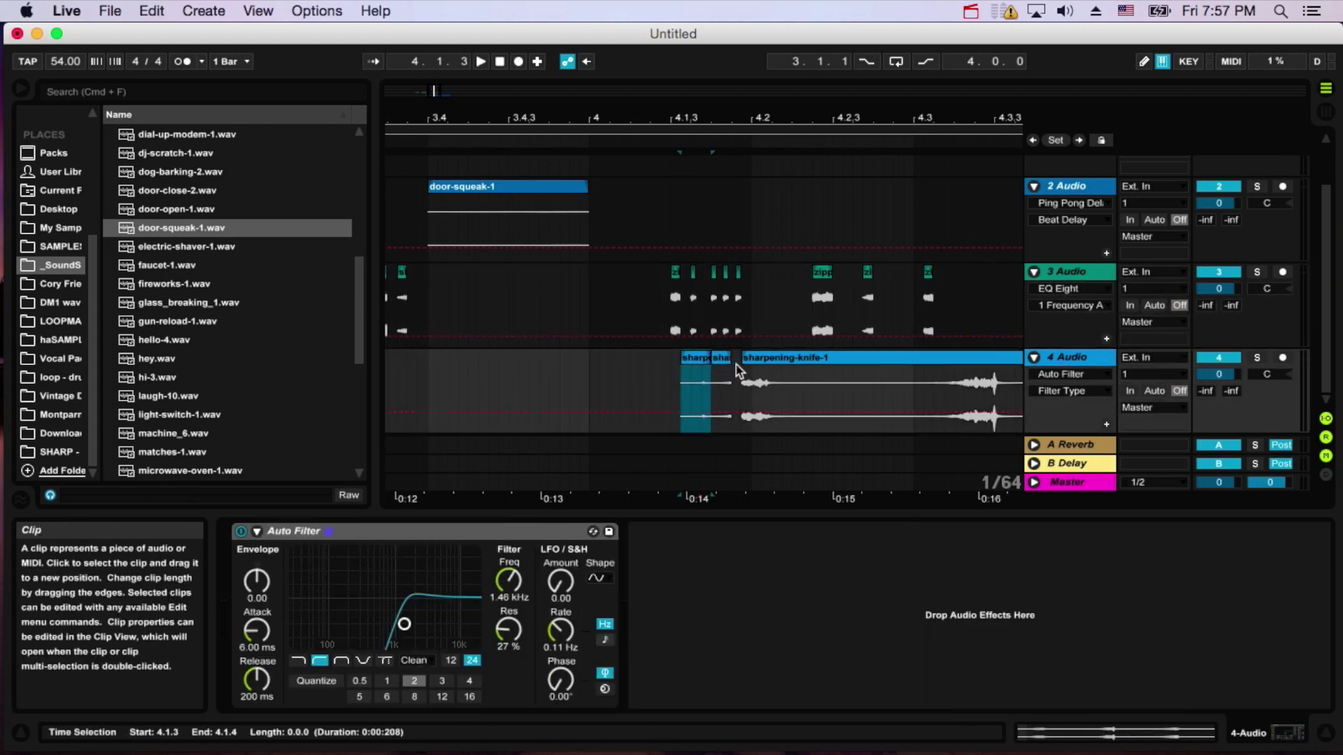
left_click_drag(721, 358, 649, 303)
left_click_drag(765, 394, 595, 301)
key("super+e")
Play the slice pattern from 3.2.2 through the new slices around 4.2 to check the rhythm.
scroll(526, 313, "left", 5)
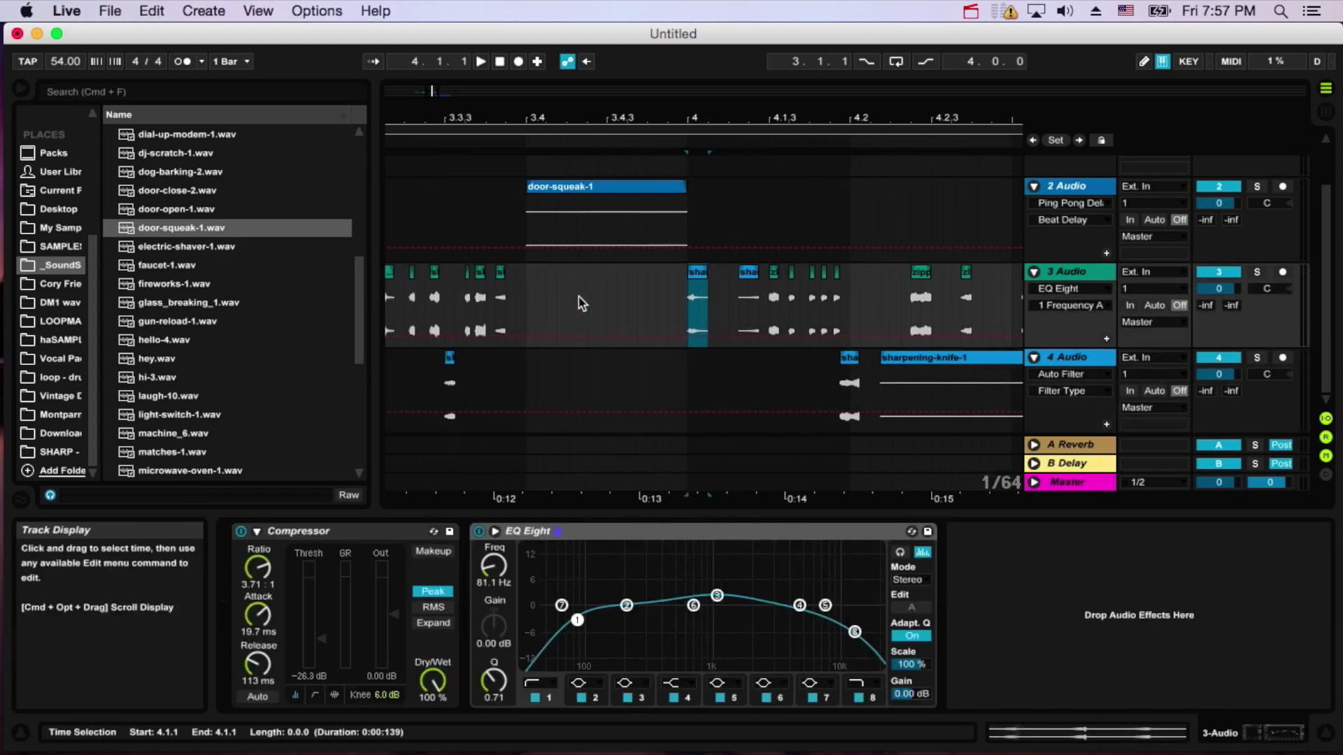
left_click(481, 306)
key("space")
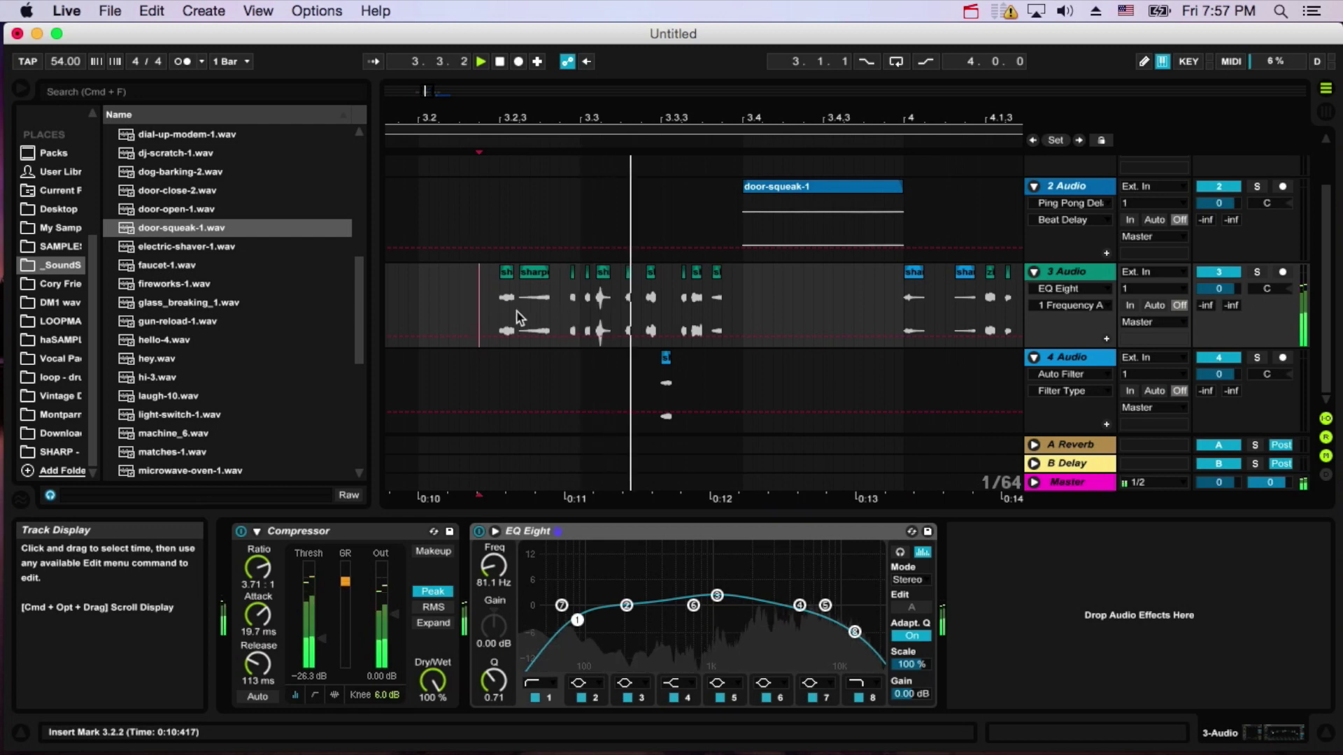
scroll(549, 324, "right", 2)
scroll(552, 326, "right", 1)
scroll(584, 354, "right", 3)
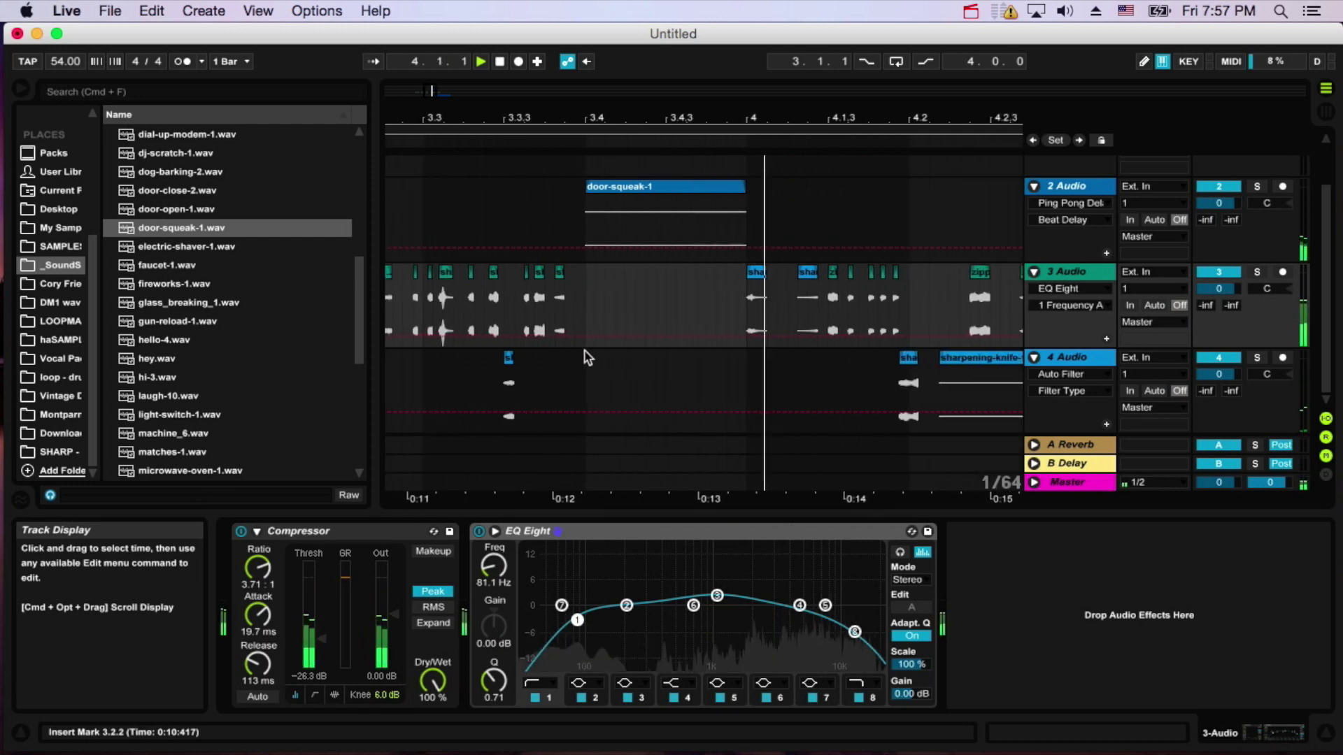
scroll(740, 397, "left", 3)
scroll(743, 400, "right", 6)
key("space")
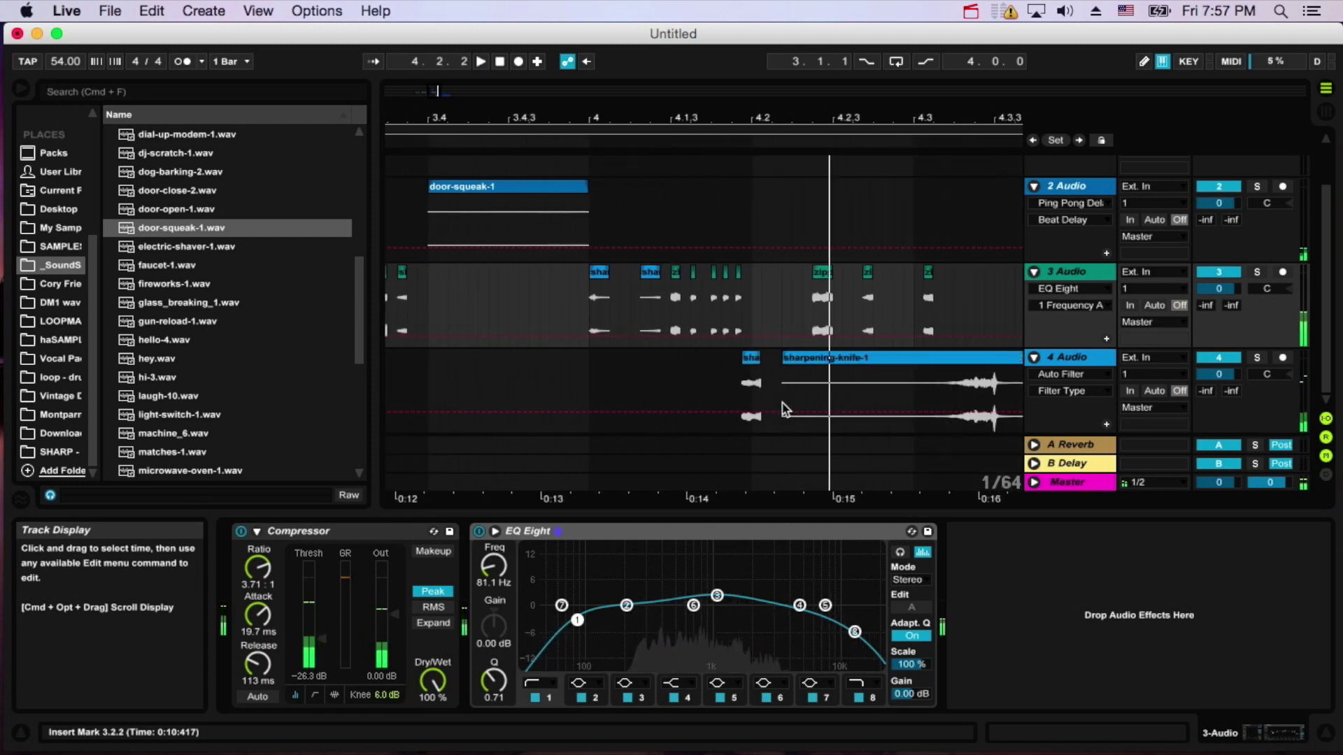
Move part of the short sharpening-knife slice between the tiny zipper slices on 3 Audio and replay from 3.4.4.
scroll(790, 392, "left", 1)
scroll(796, 380, "right", 1)
left_click_drag(730, 387, 684, 302)
left_click(547, 305)
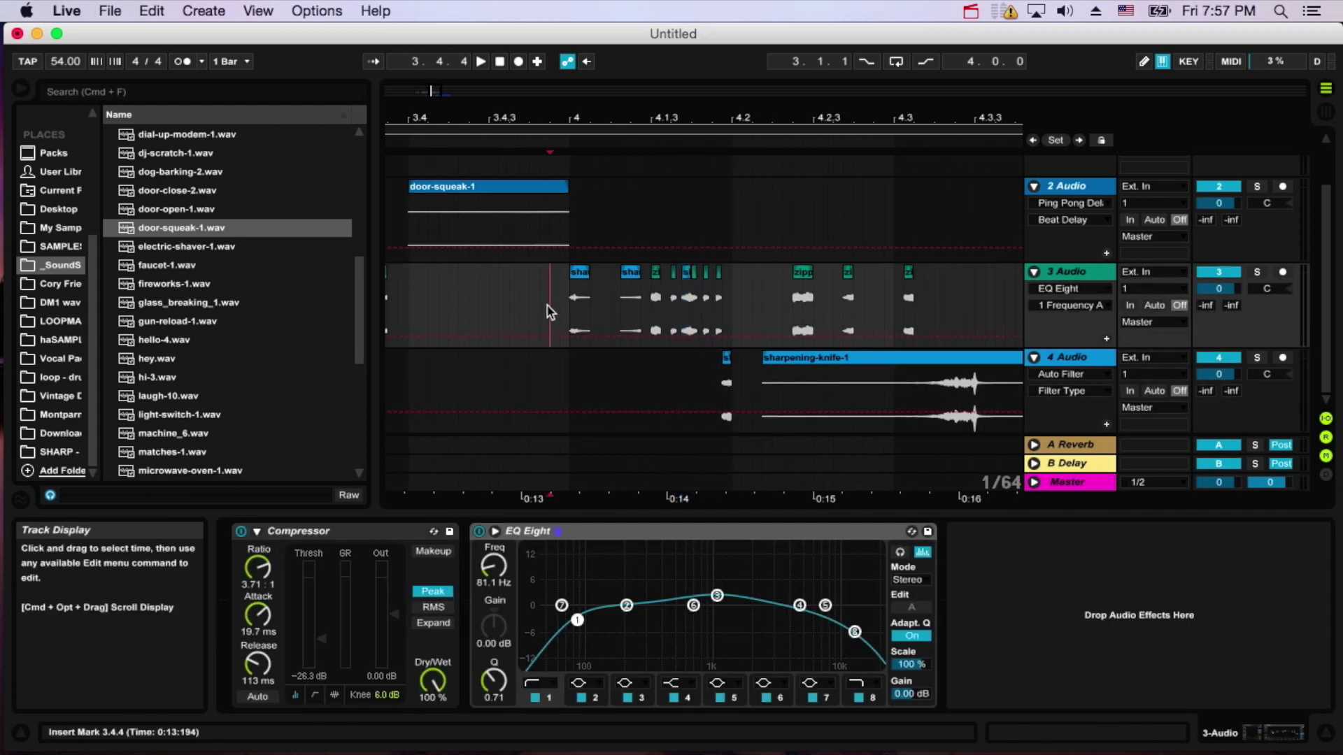
key("space")
key("space")
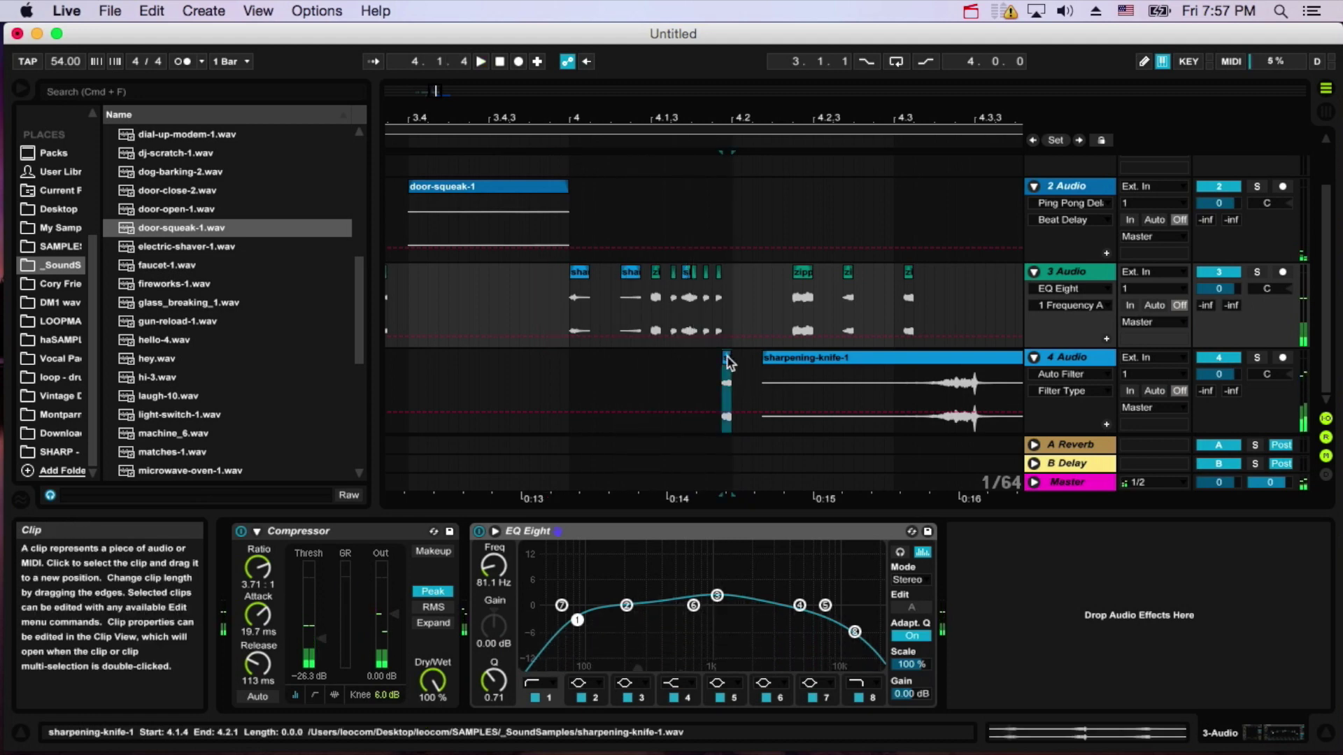
Move the remaining short sharpening-knife slice to 4.1.4 on 3 Audio and delete the tiny zipper slice just before it.
left_click(730, 313)
left_click_drag(726, 312, 714, 274)
left_click(719, 276)
key("Delete")
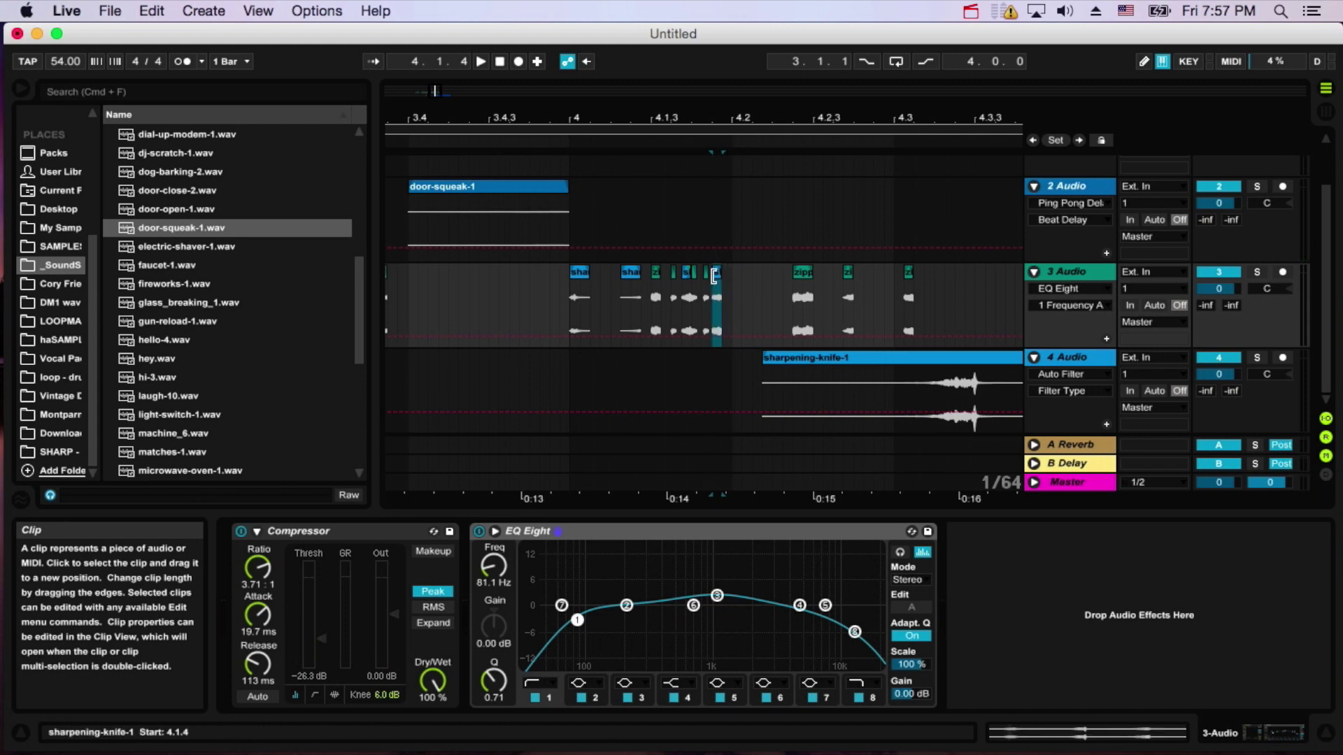
left_click(717, 278)
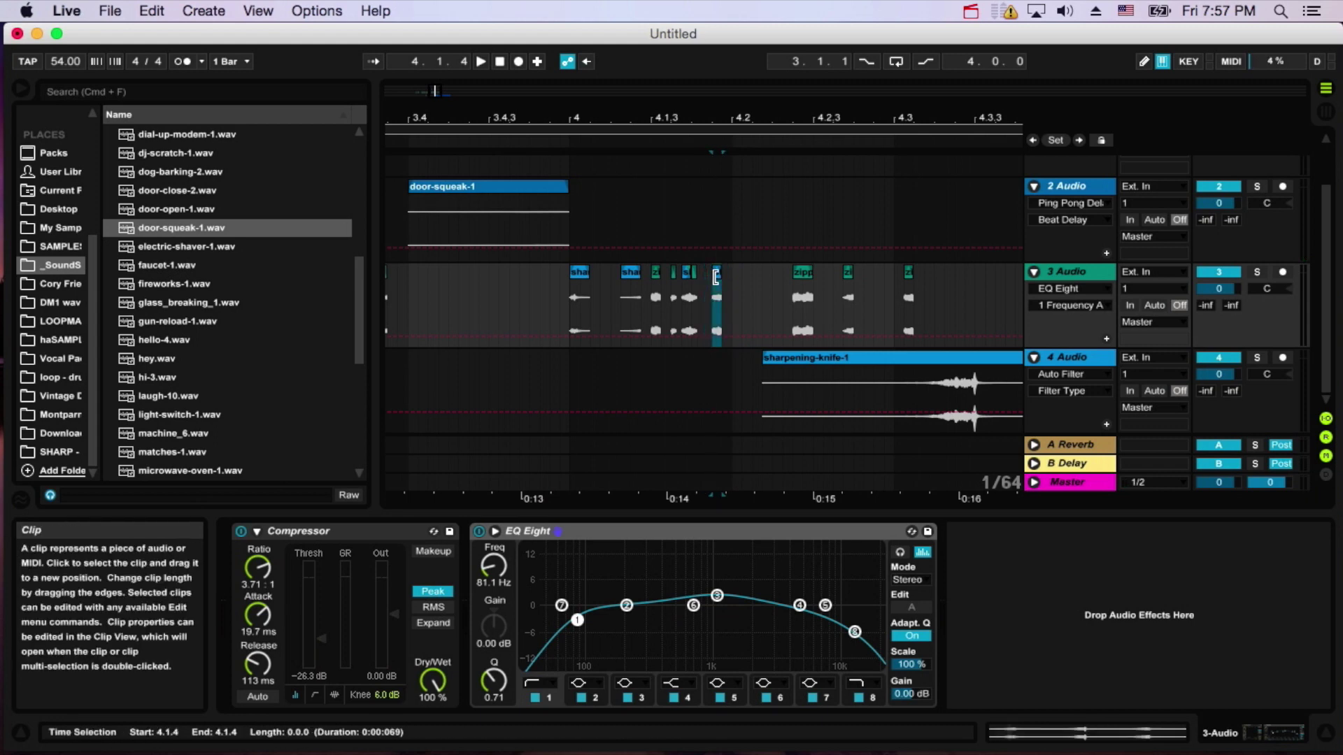
Inspect the Transpose setting of the knife slice at 4.1.4 and replay the pattern from 3.4.4.
double_click(719, 276)
key("shift+Tab")
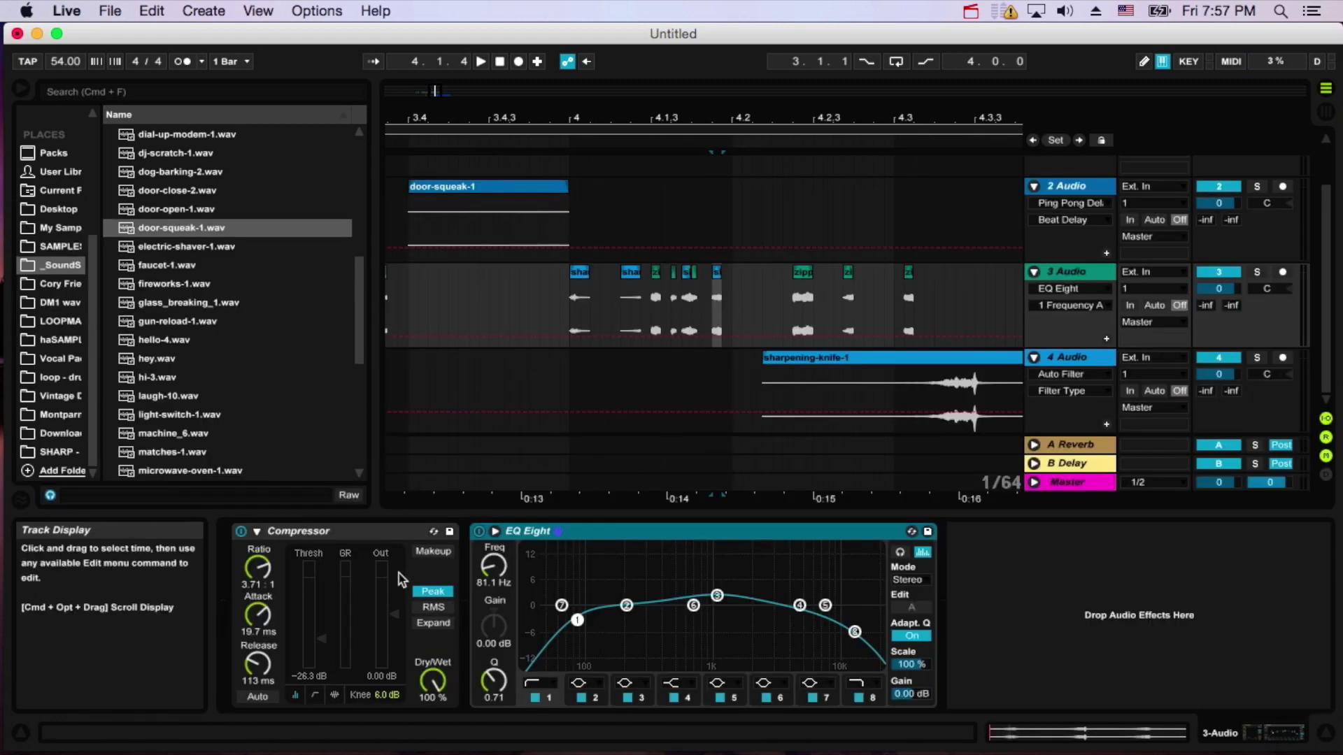
left_click(719, 274)
double_click(719, 275)
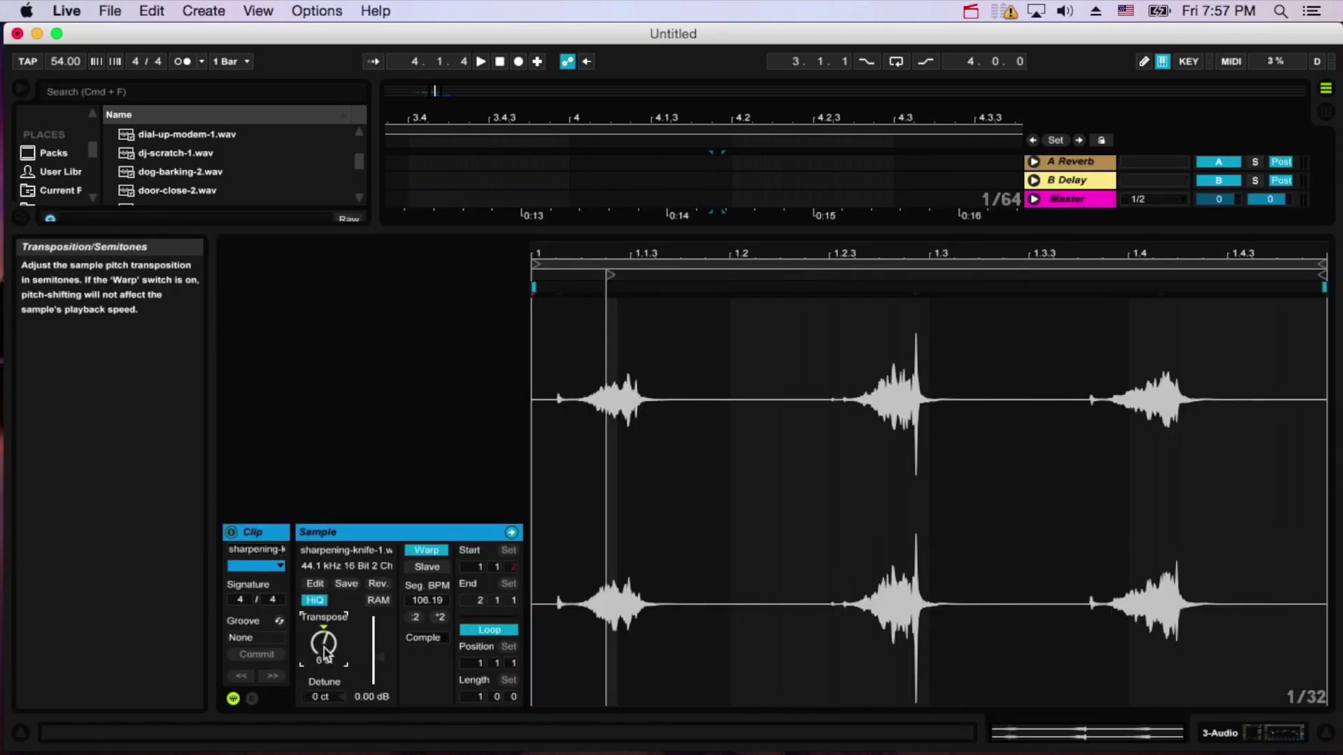
key("shift+Tab")
key("space")
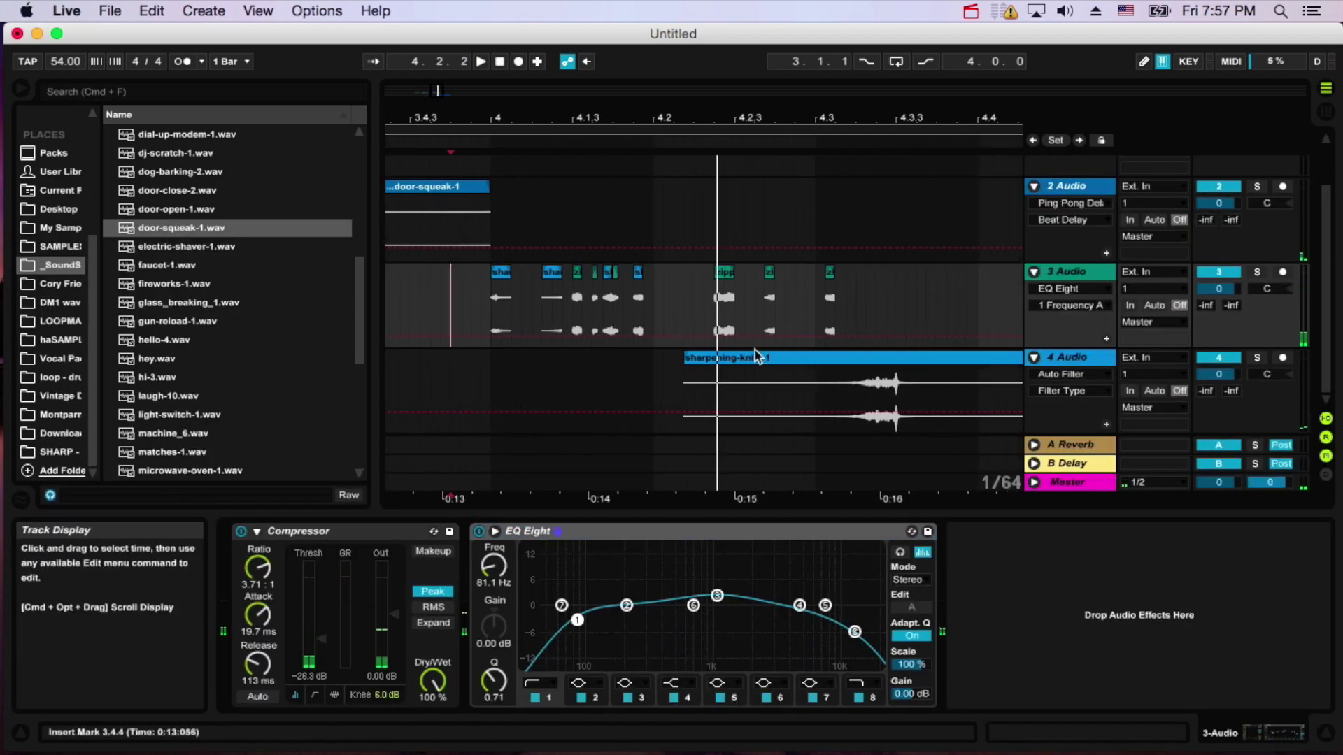
Split the zipper_bag_2 slice at 4.2.2 on 3 Audio in two and delete its second half.
left_click(724, 275)
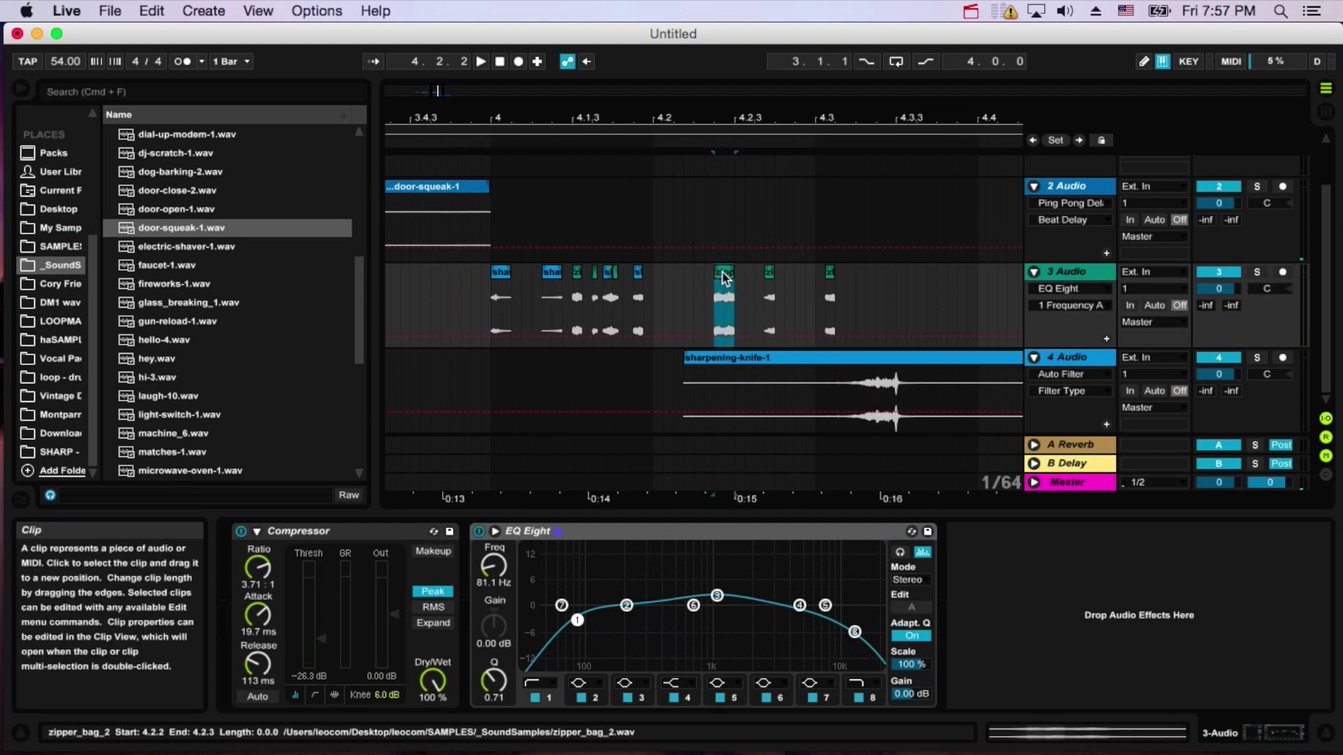
left_click(727, 299)
left_click_drag(724, 119, 722, 140)
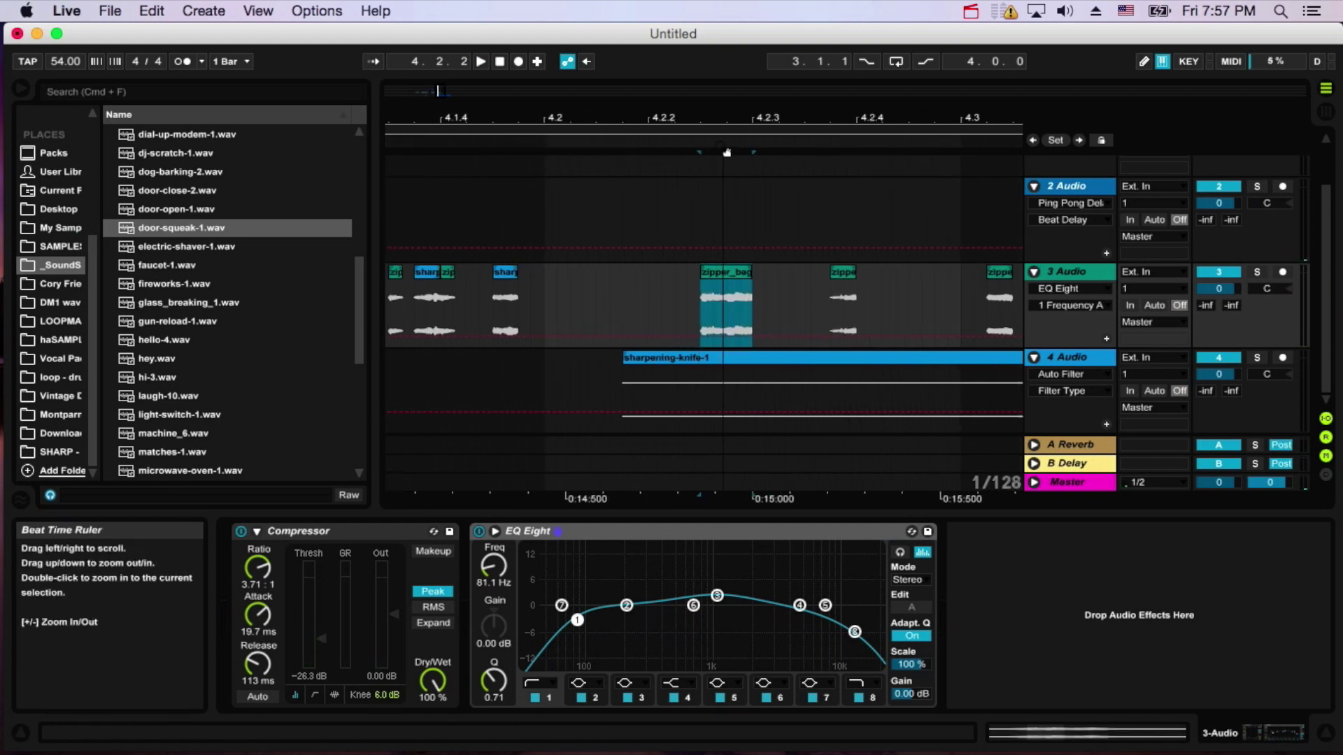
left_click(713, 320)
left_click(727, 315)
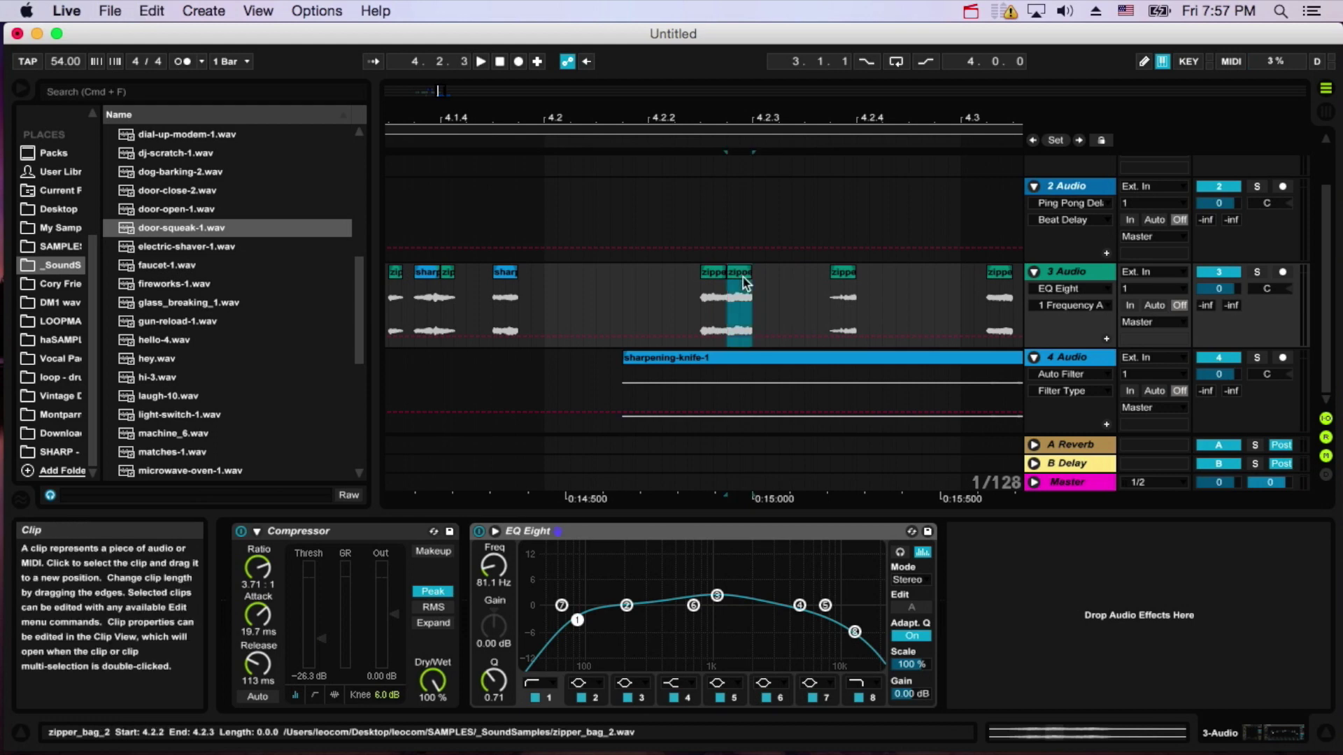
Show the clip fades on 3 Audio and lengthen the fade-out of the zipper slice at 4.2.2.
left_click(1069, 288)
left_click(1036, 325)
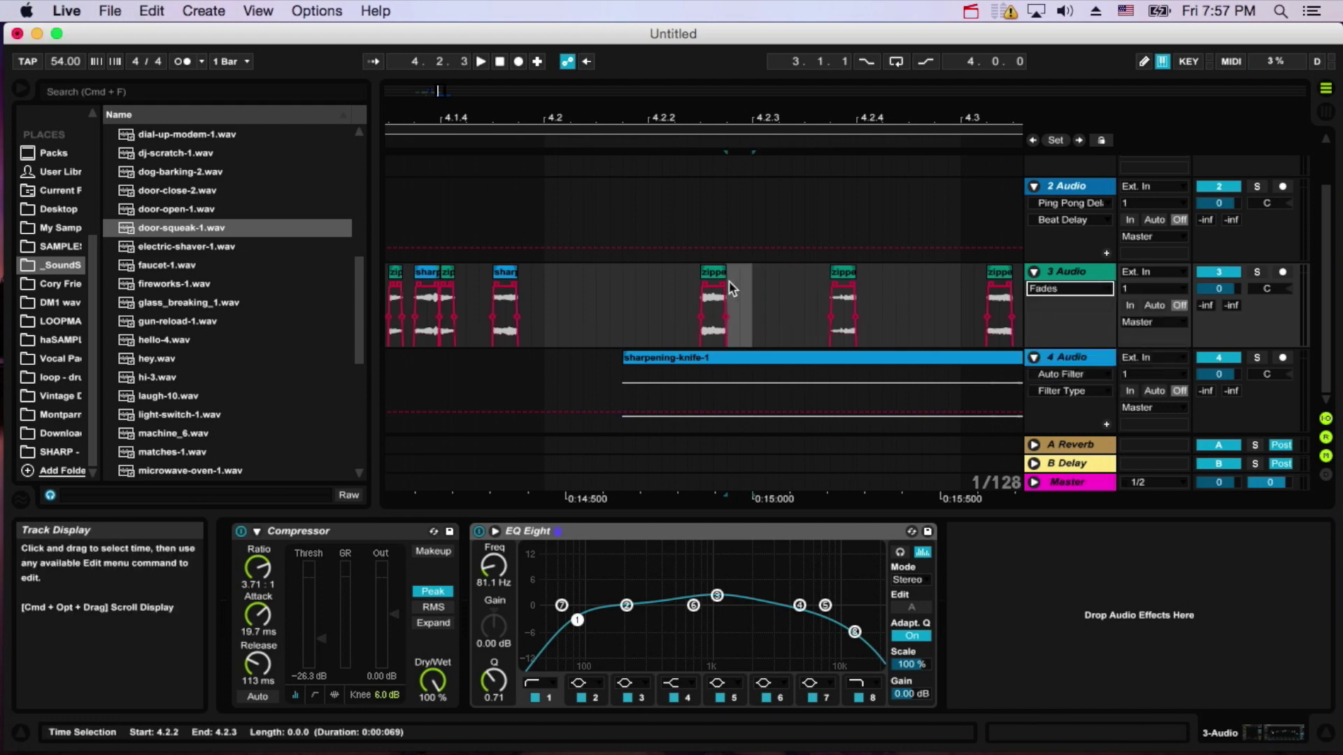
left_click_drag(724, 285, 708, 287)
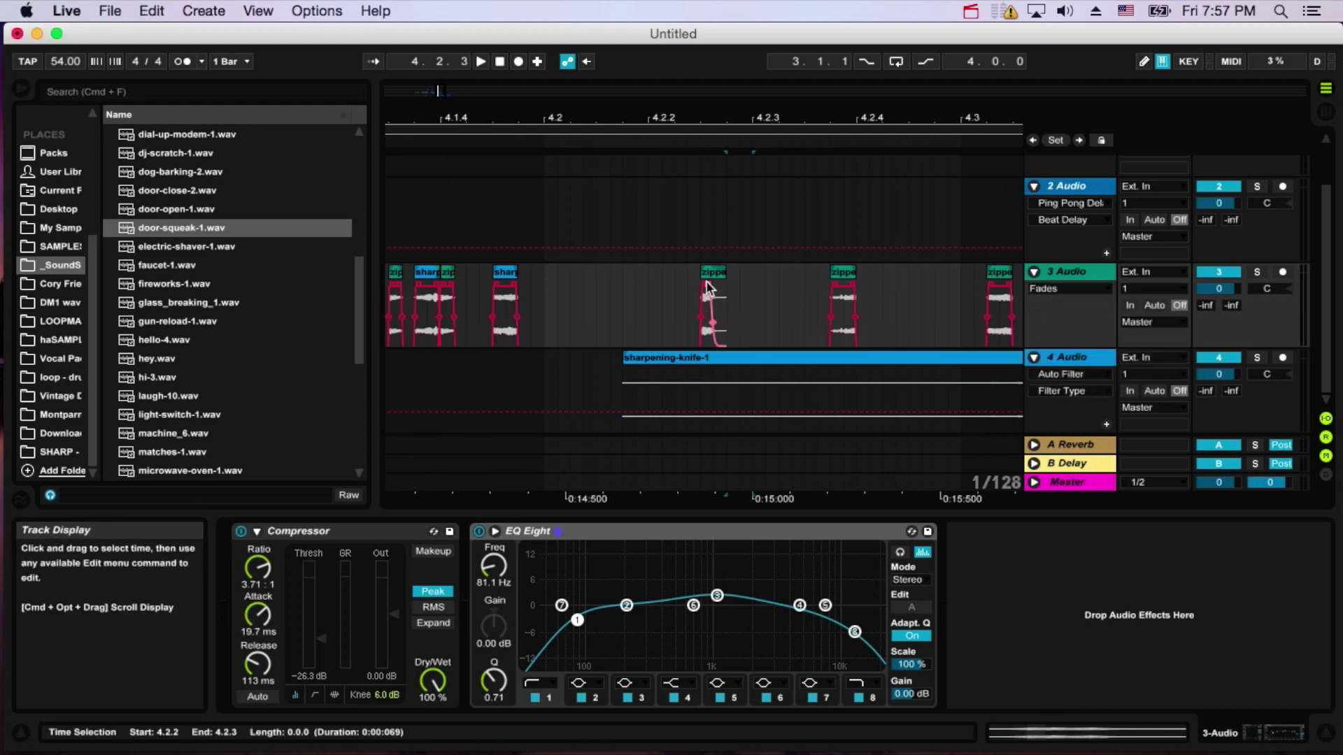
Replay the pattern from the zipper slice at 4.2.2 and inspect the slice's Transpose setting.
key("space")
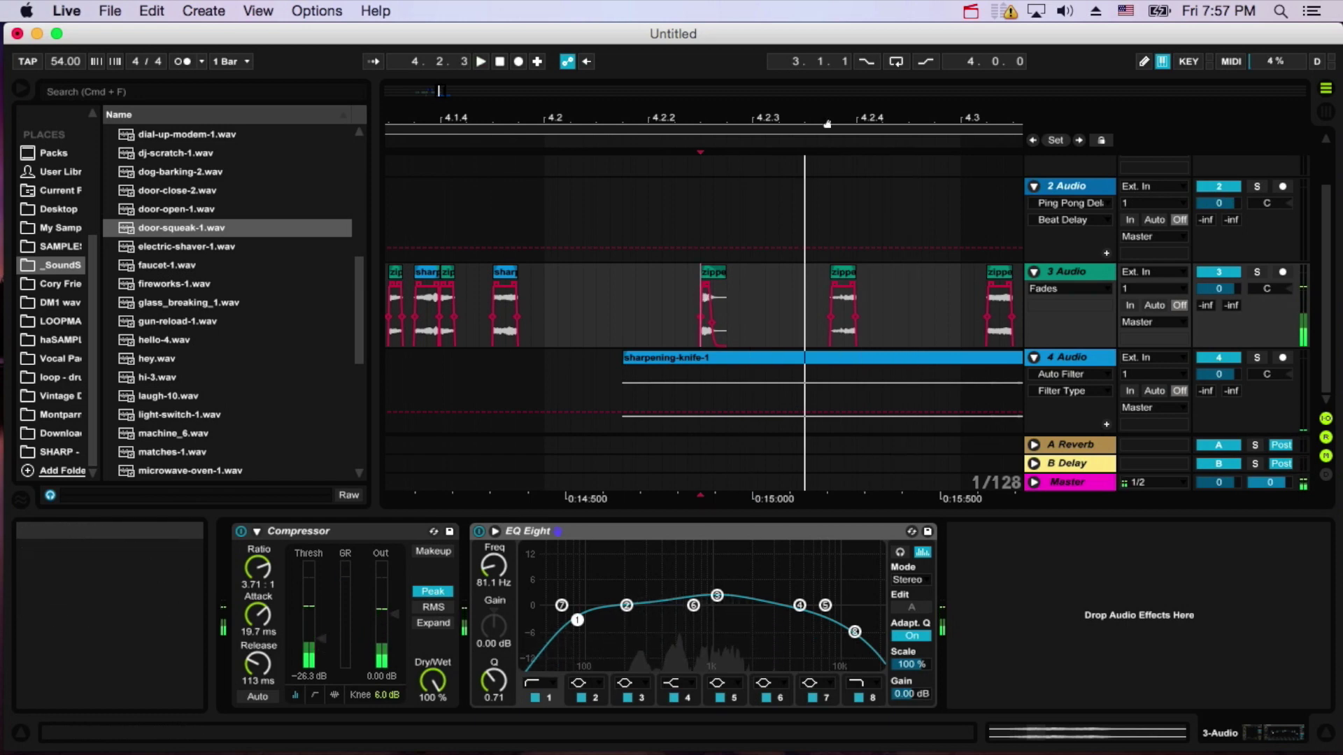
left_click_drag(755, 119, 755, 140)
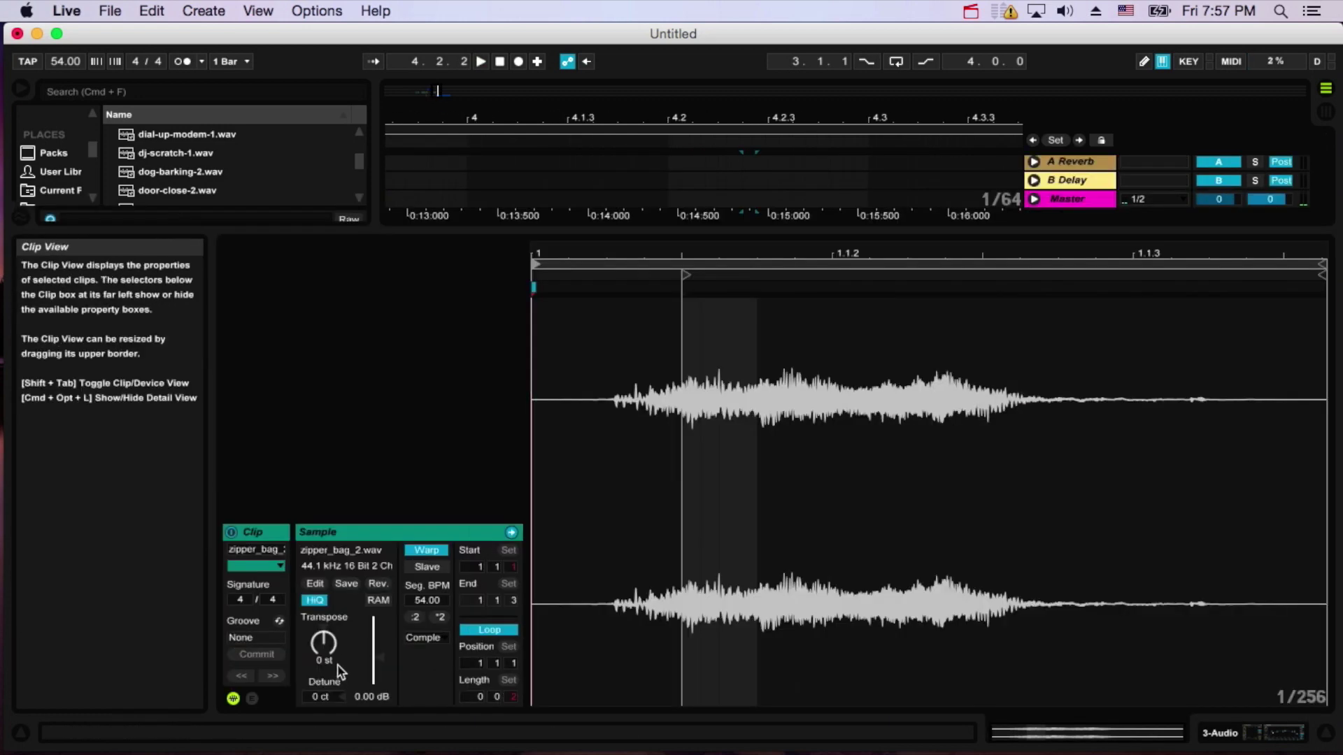
left_click(336, 637)
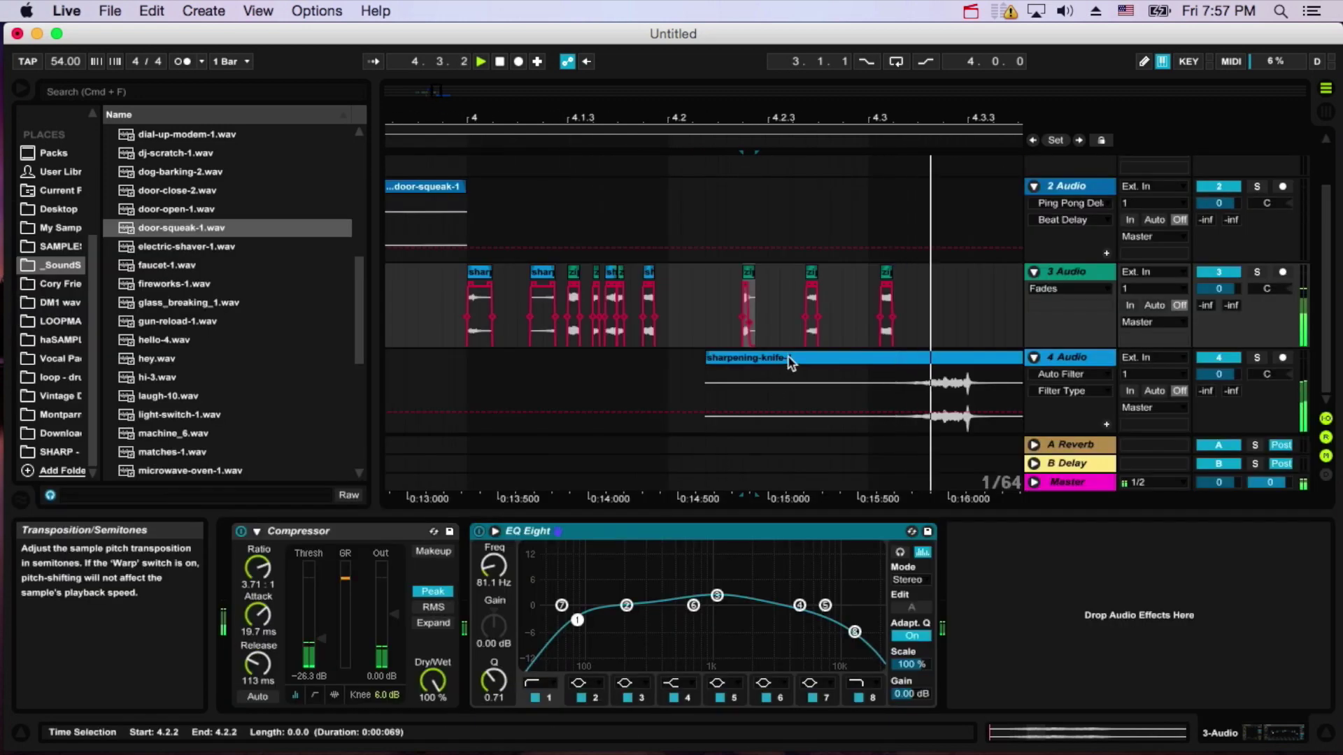
Split a short slice out of the sharpening-knife-1 clip on 4 Audio and move it to 4.2.4 on 3 Audio.
key("plus")
key("plus")
key("plus")
left_click_drag(778, 400, 678, 319)
key("super+e")
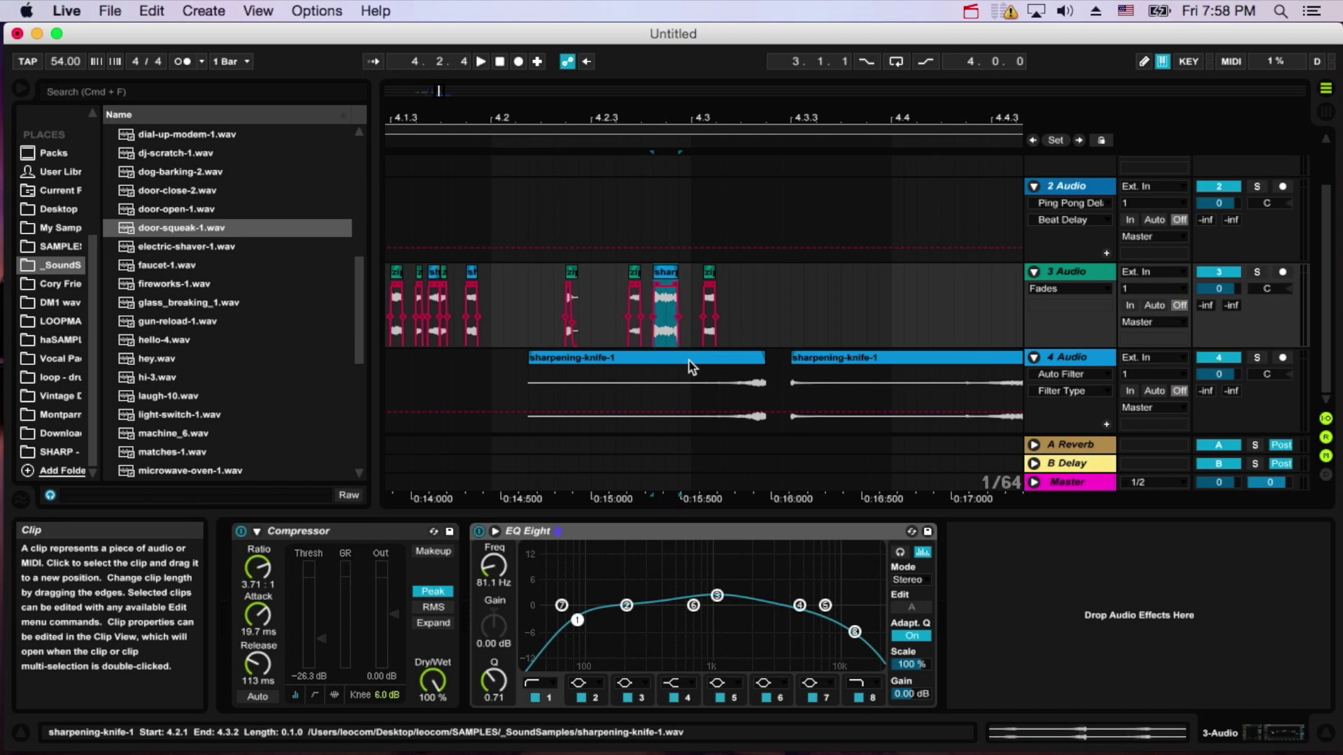
Move two tiny knife pieces from 4 Audio to 4.2.3 and 4.2.2 on 3 Audio, and transpose the longer slice at 4.2.4 to -2 st.
left_click(765, 404)
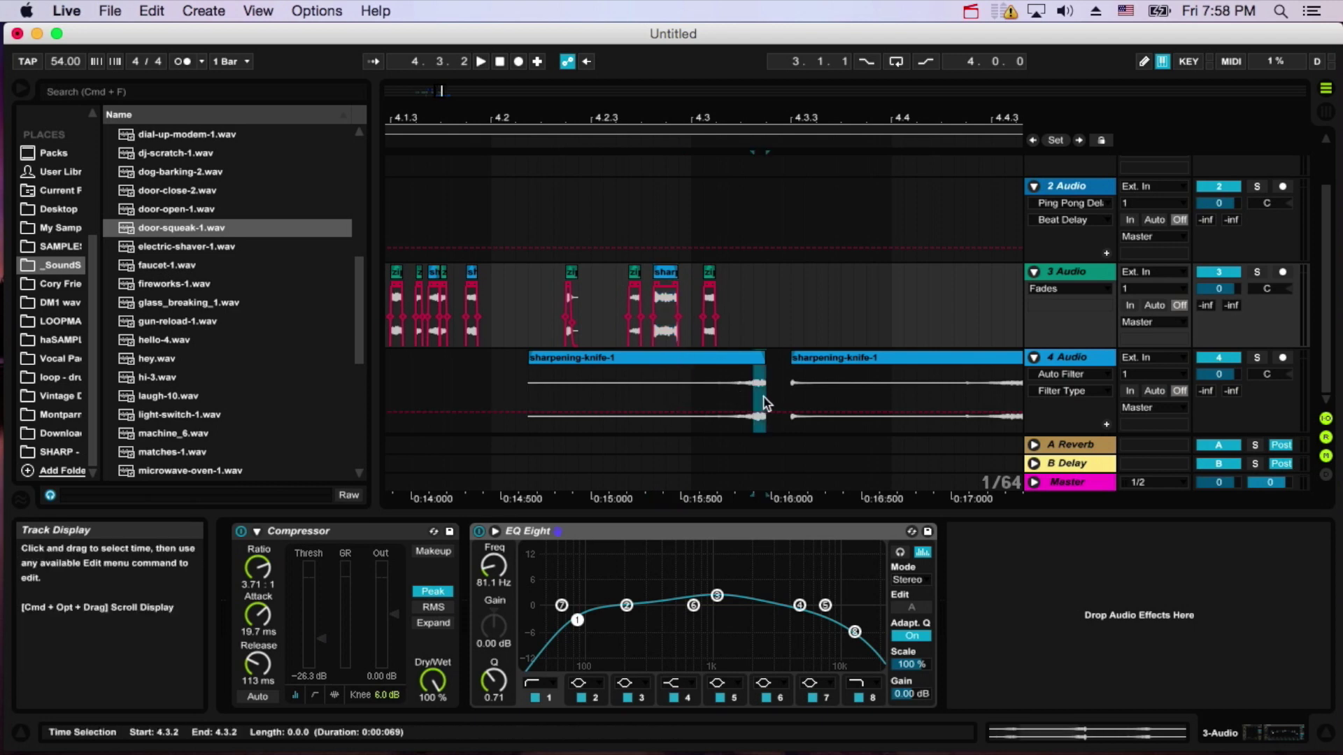
left_click_drag(760, 358, 597, 295)
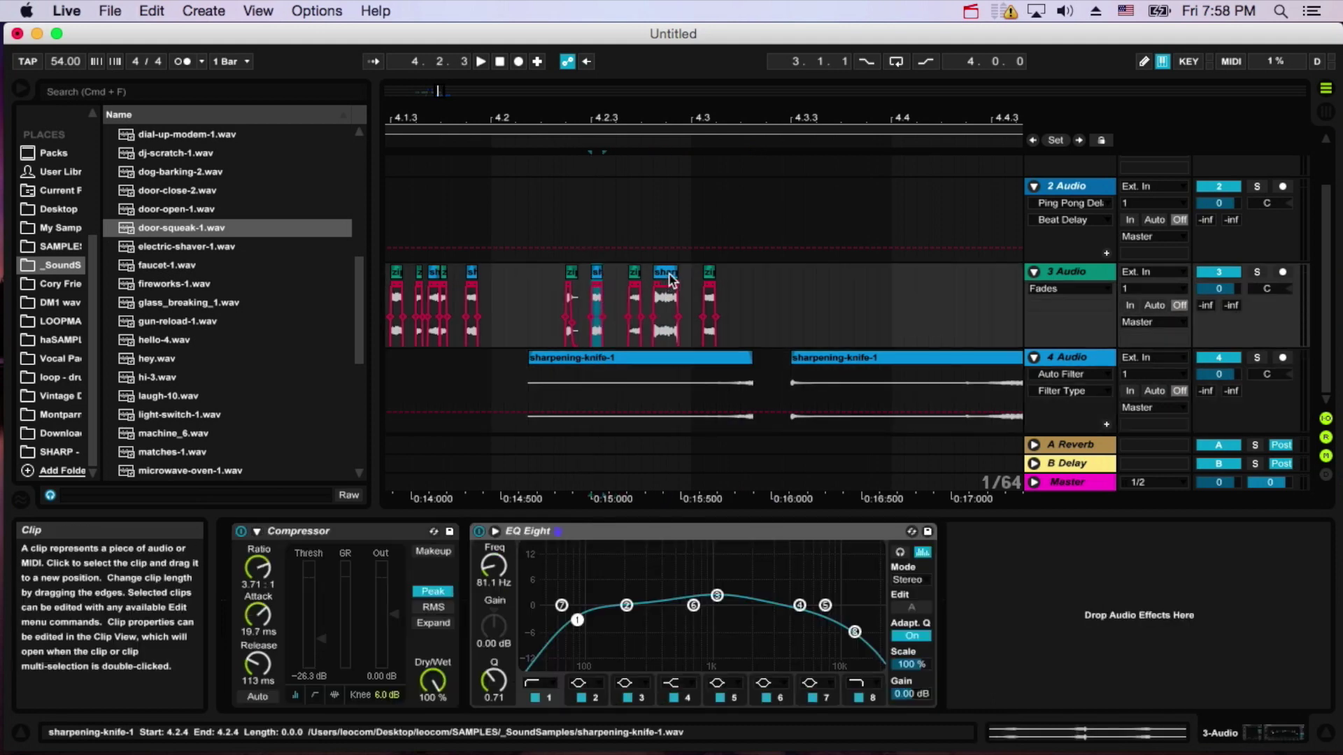
double_click(597, 295)
left_click_drag(323, 642, 323, 647)
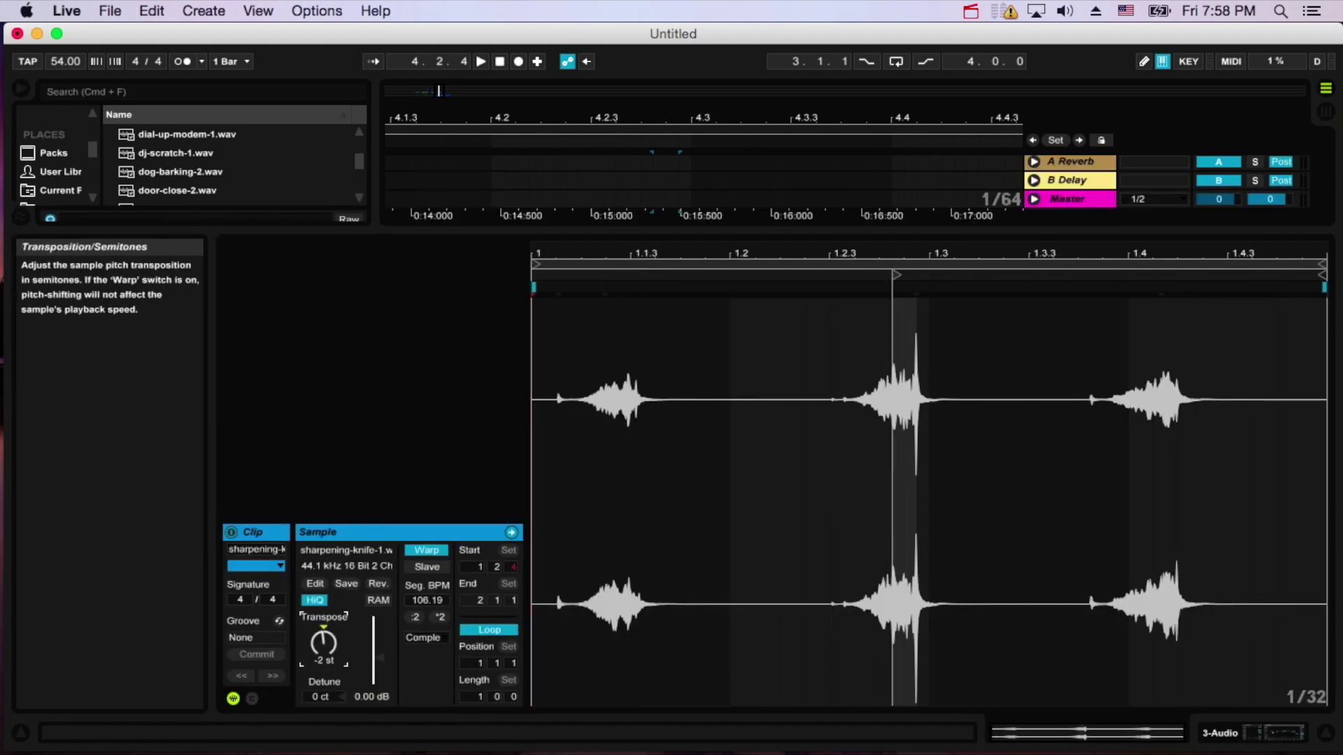
key("shift+Tab")
left_click_drag(753, 407, 550, 305)
key("super+e")
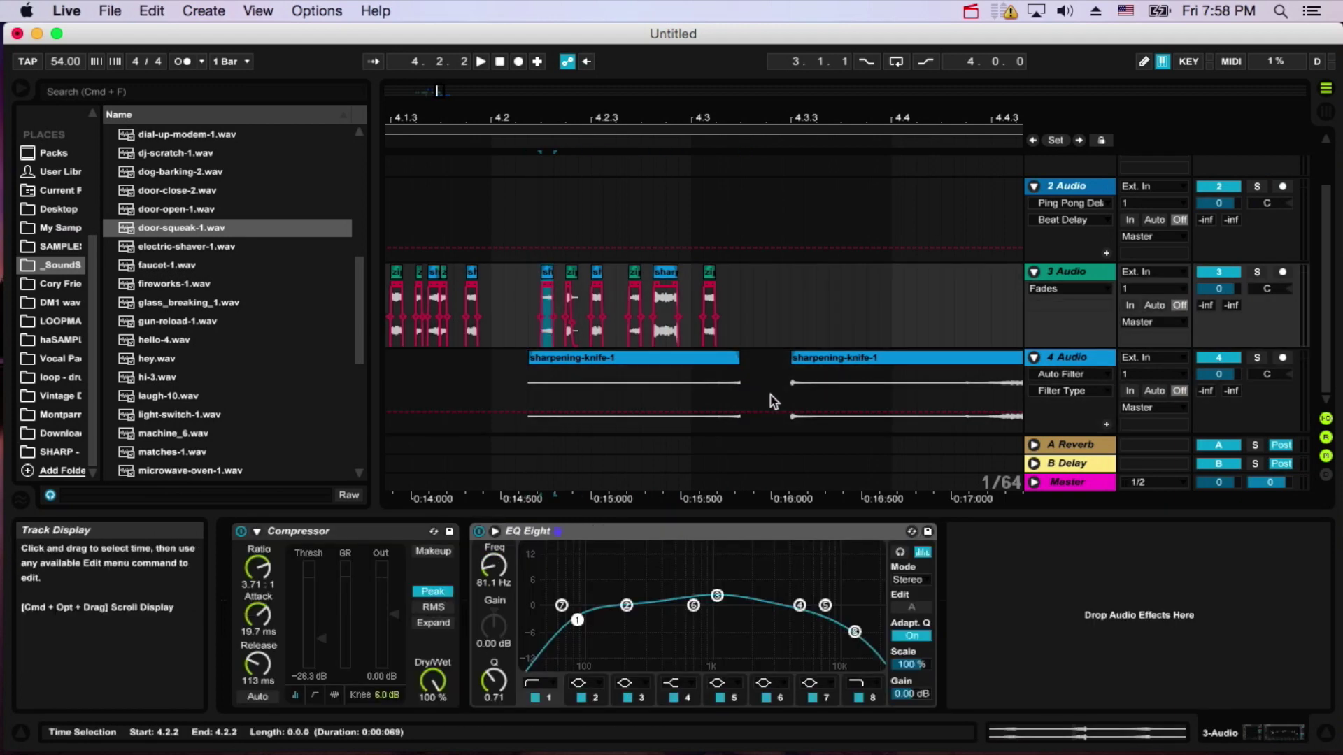
Split the sharpening-knife-1 clip on 4 Audio at 4.3.1 and move its end piece to 4.3.2 on 3 Audio.
left_click(733, 360)
left_click(715, 378)
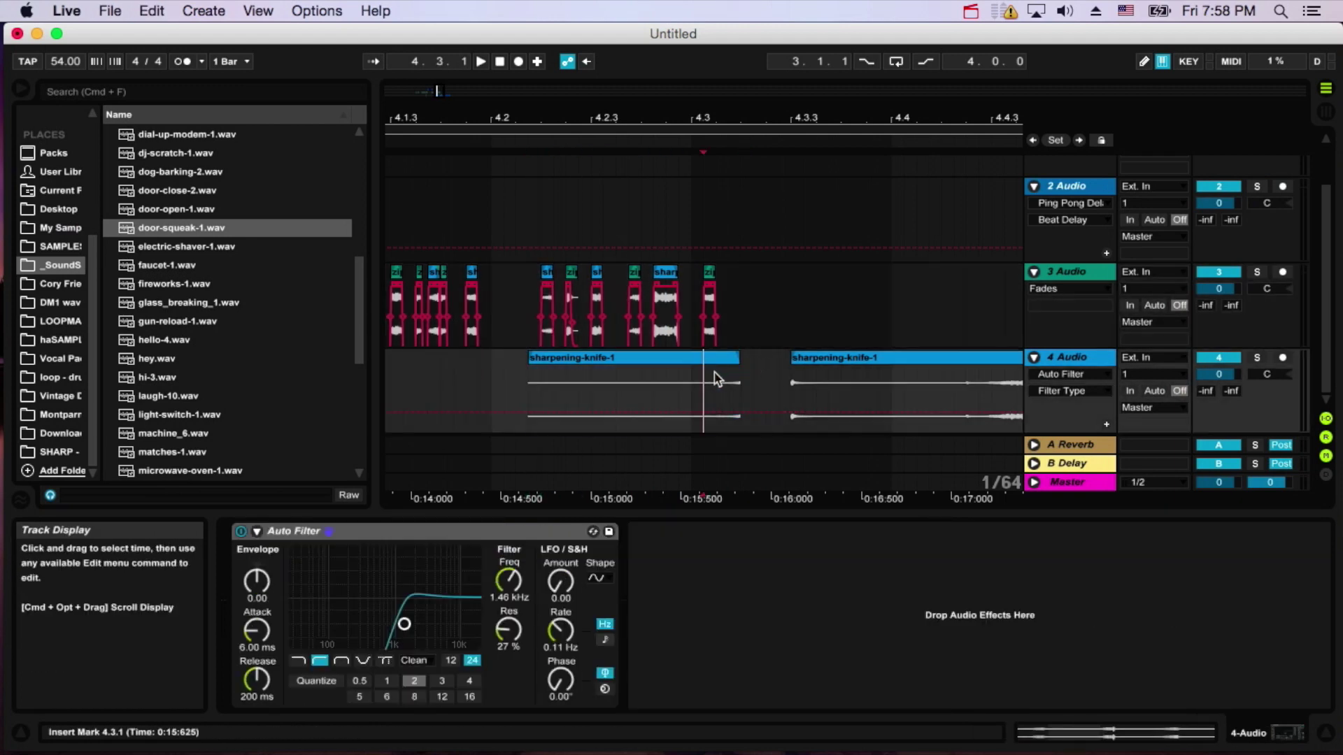
left_click_drag(715, 378, 742, 381)
left_click(767, 302)
key("super+v")
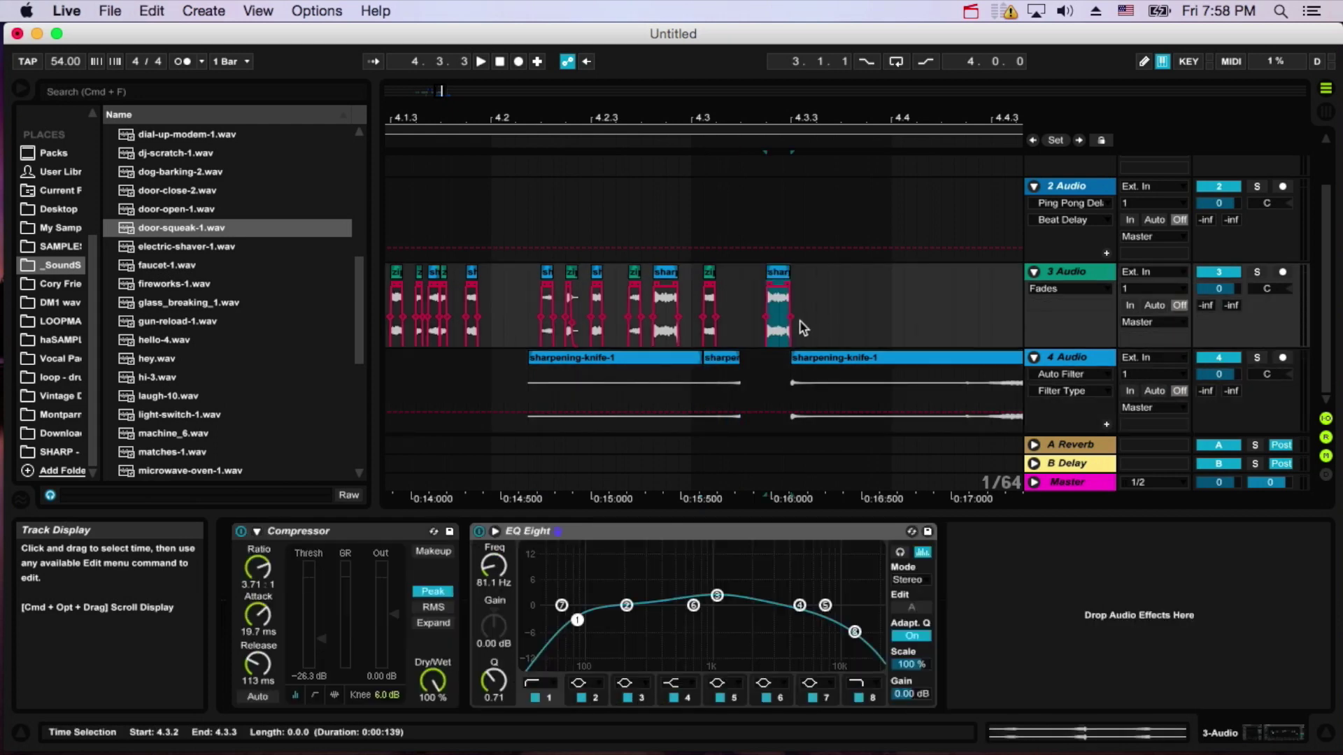
left_click_drag(730, 358, 792, 300)
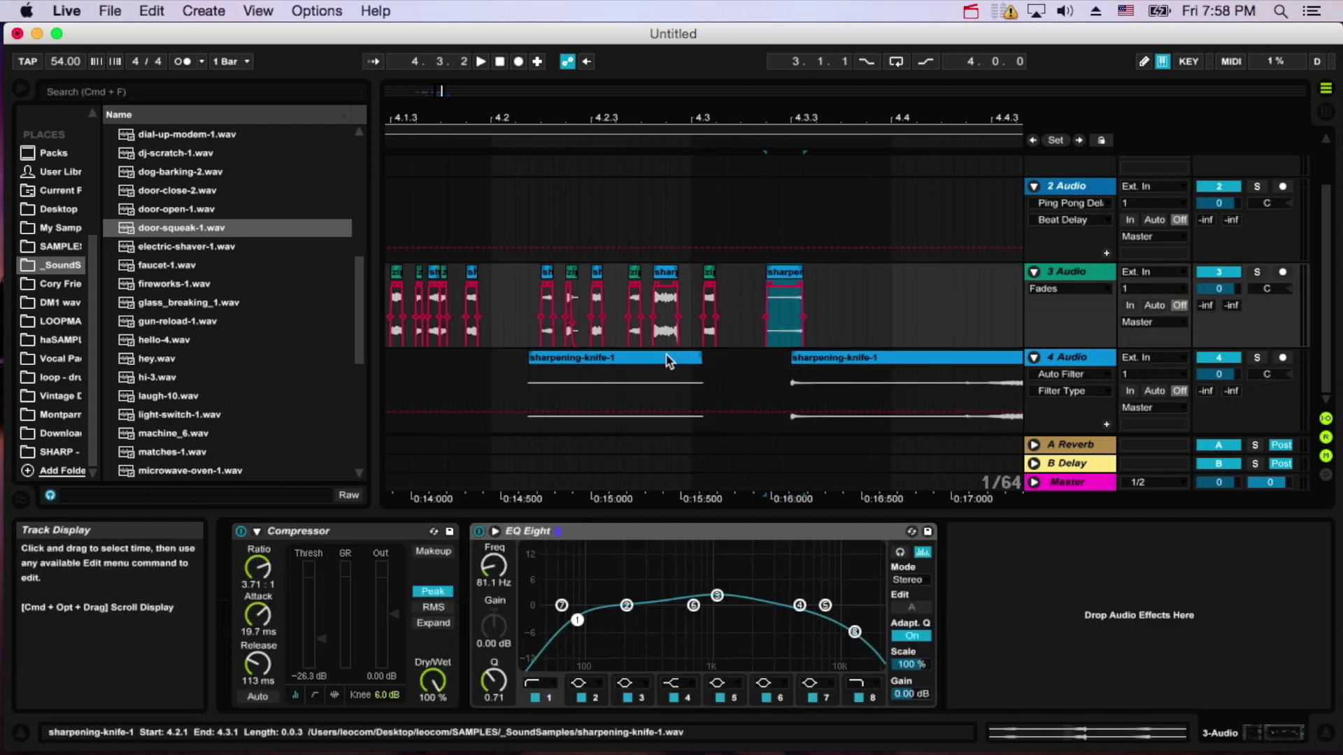
Delete the leftover knife piece before 4.3 on 4 Audio and trim the start of the remaining knife clip to 4.4.1.
left_click(667, 359)
key("Delete")
left_click(824, 359)
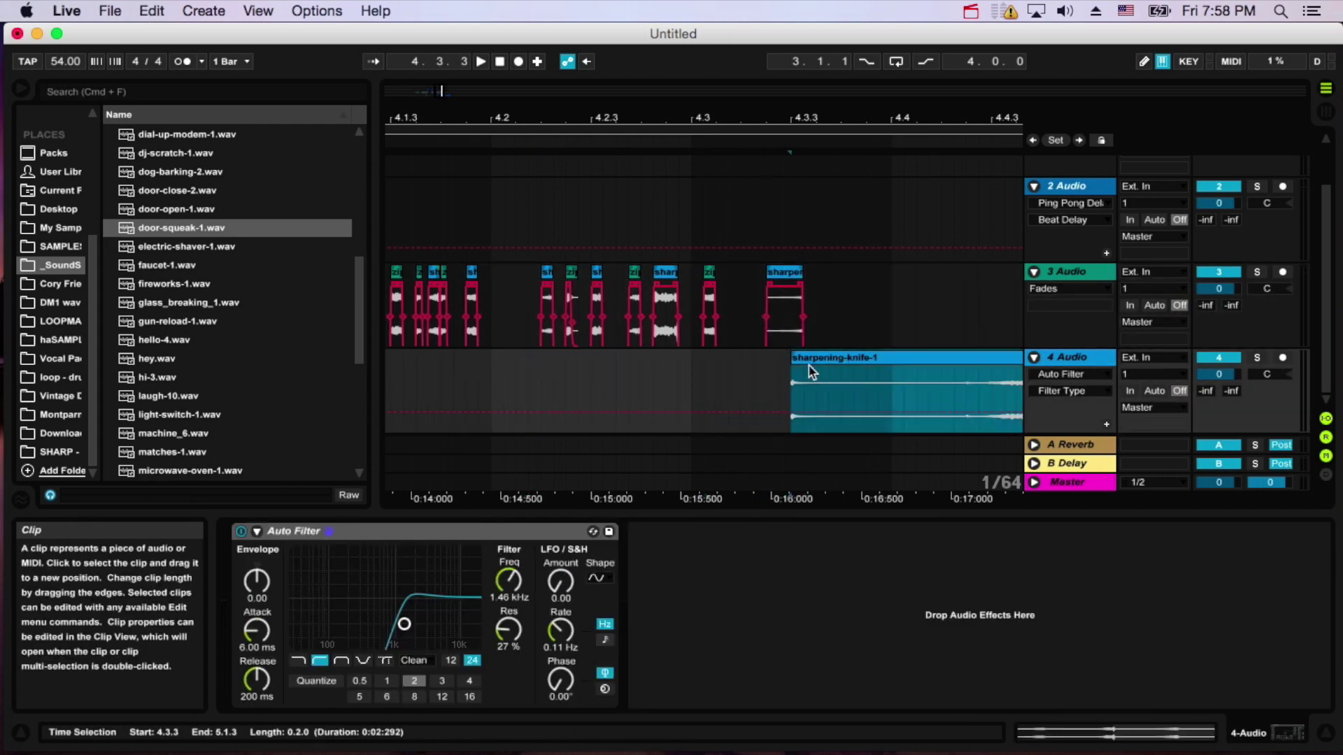
left_click_drag(797, 365, 931, 367)
Move door-squeak-1 at 3.4 from 2 Audio and the short knife slice at 3.3.3 from 4 Audio onto 3 Audio.
scroll(707, 217, "left", 3)
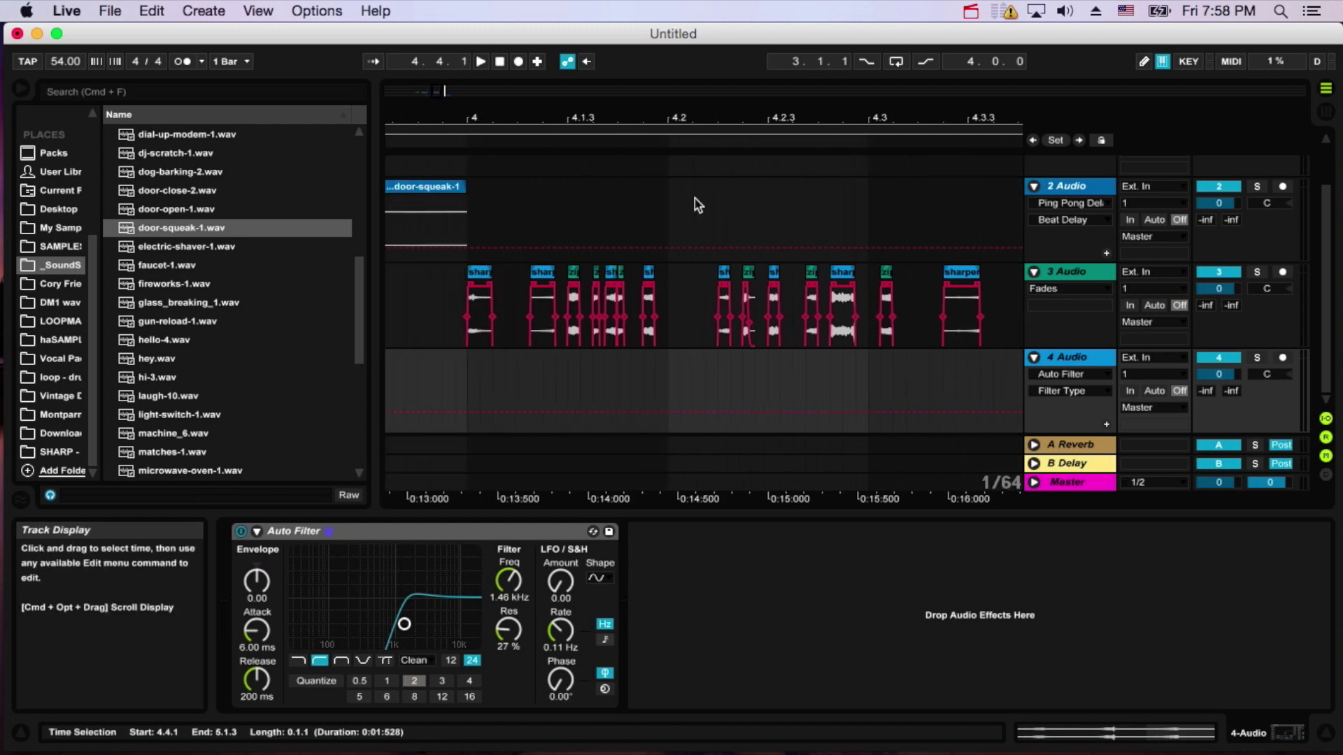
left_click_drag(701, 117, 701, 77)
scroll(573, 336, "left", 5)
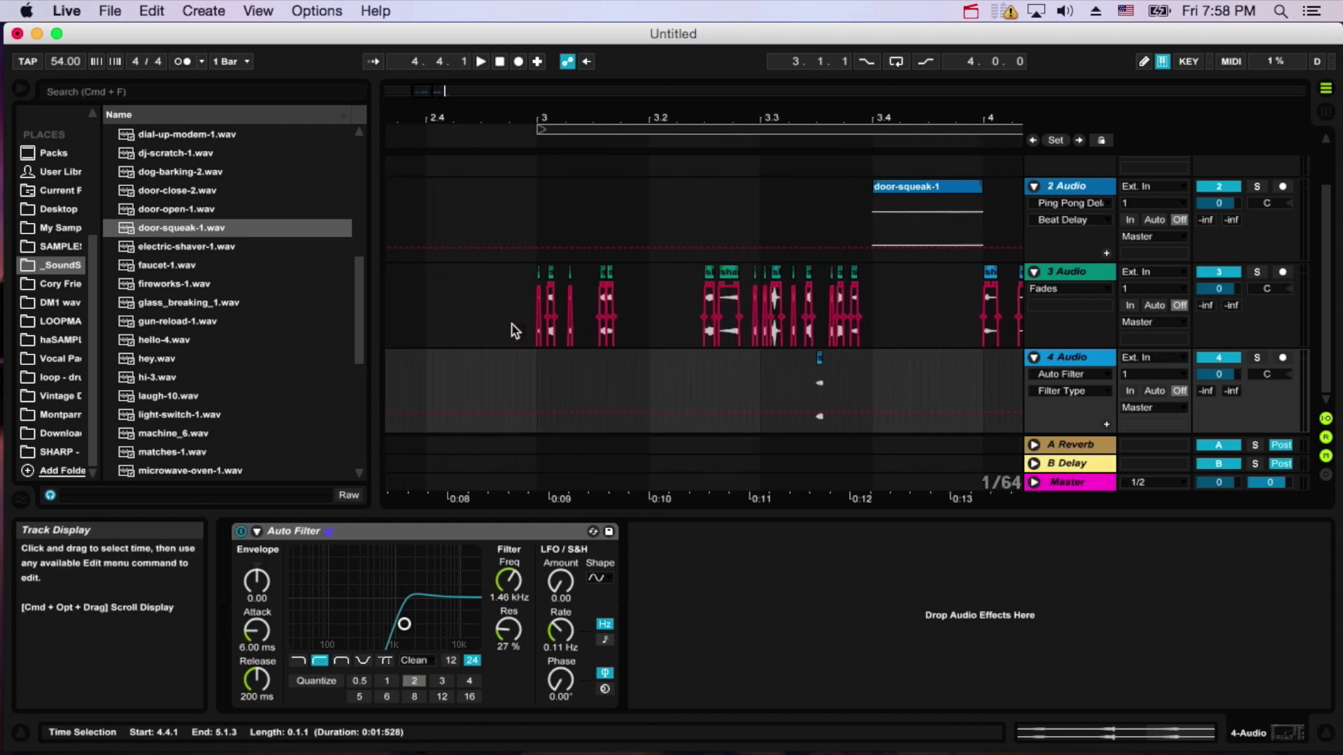
scroll(894, 236, "right", 2)
left_click_drag(836, 222, 786, 306)
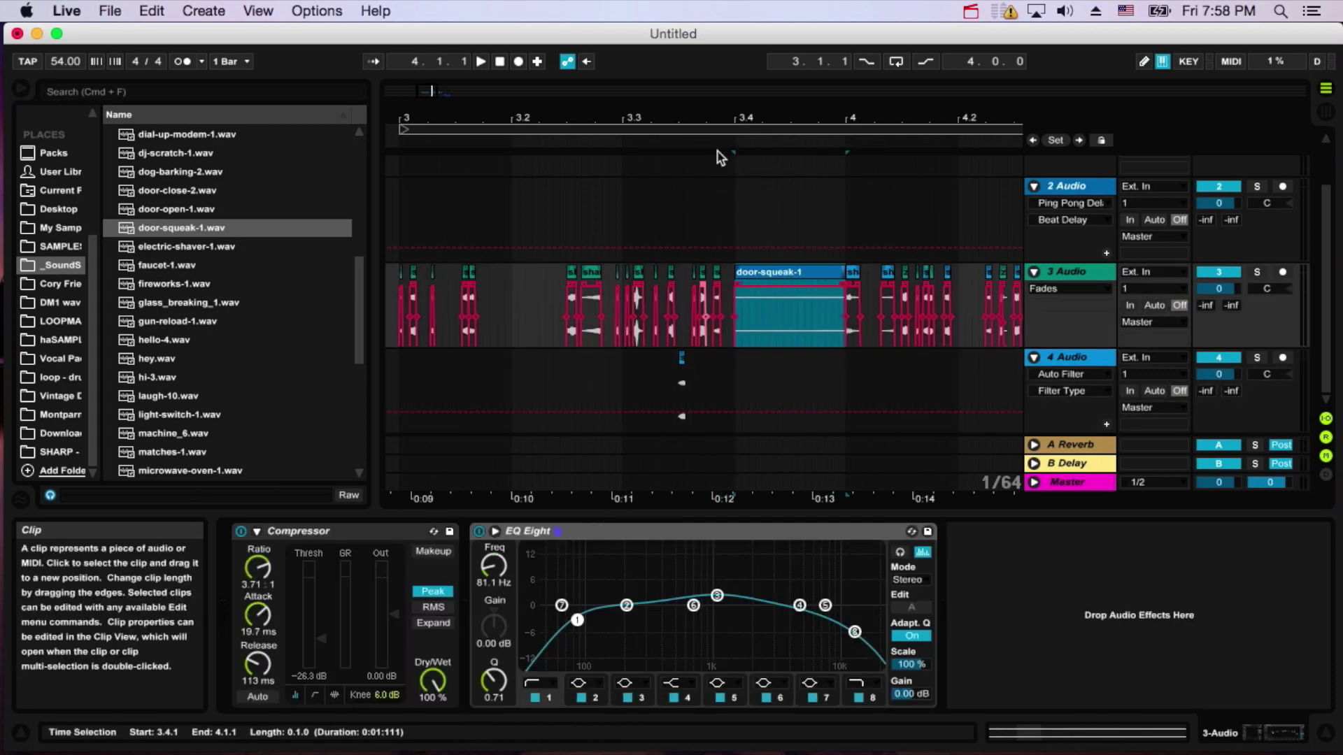
left_click_drag(682, 118, 681, 181)
left_click(683, 357)
left_click_drag(684, 355, 684, 277)
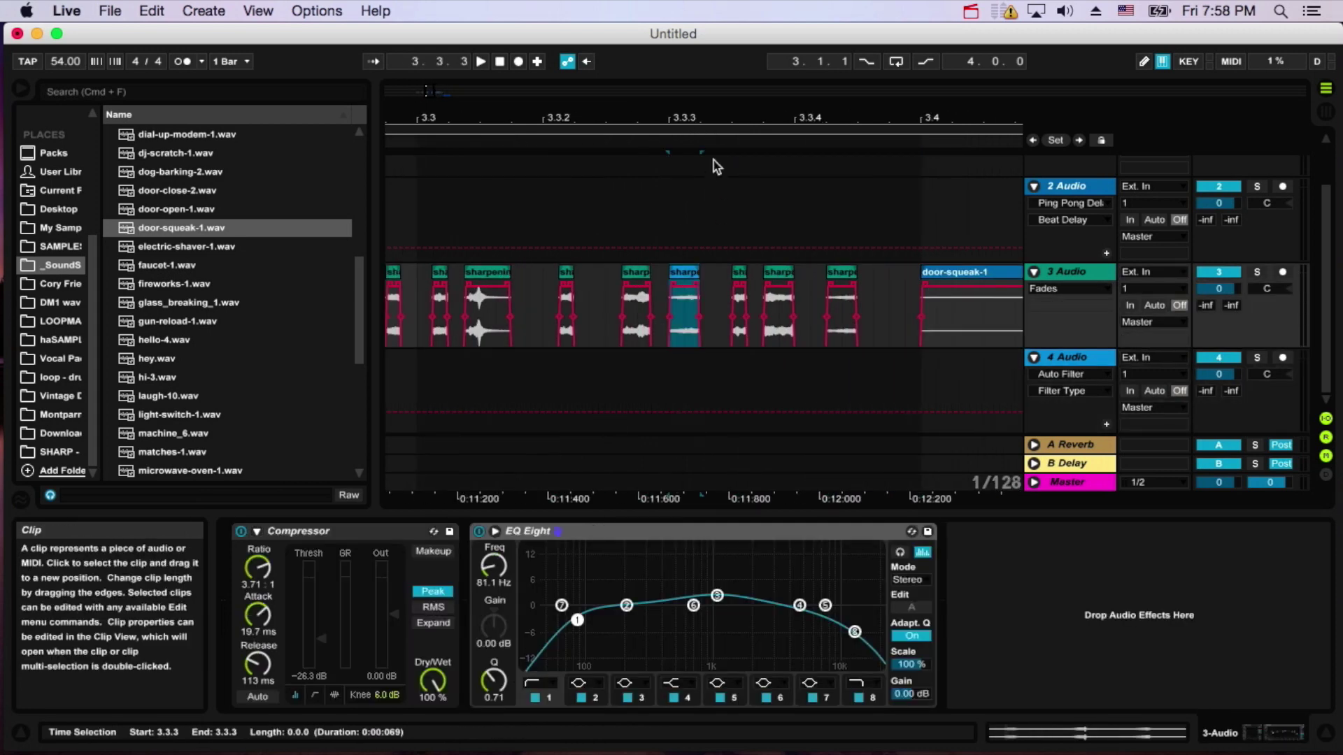
Play the whole slice pattern on 3 Audio from just before bar 3 to check the rhythm.
left_click_drag(720, 120, 720, 56)
left_click(609, 329)
key("space")
key("space")
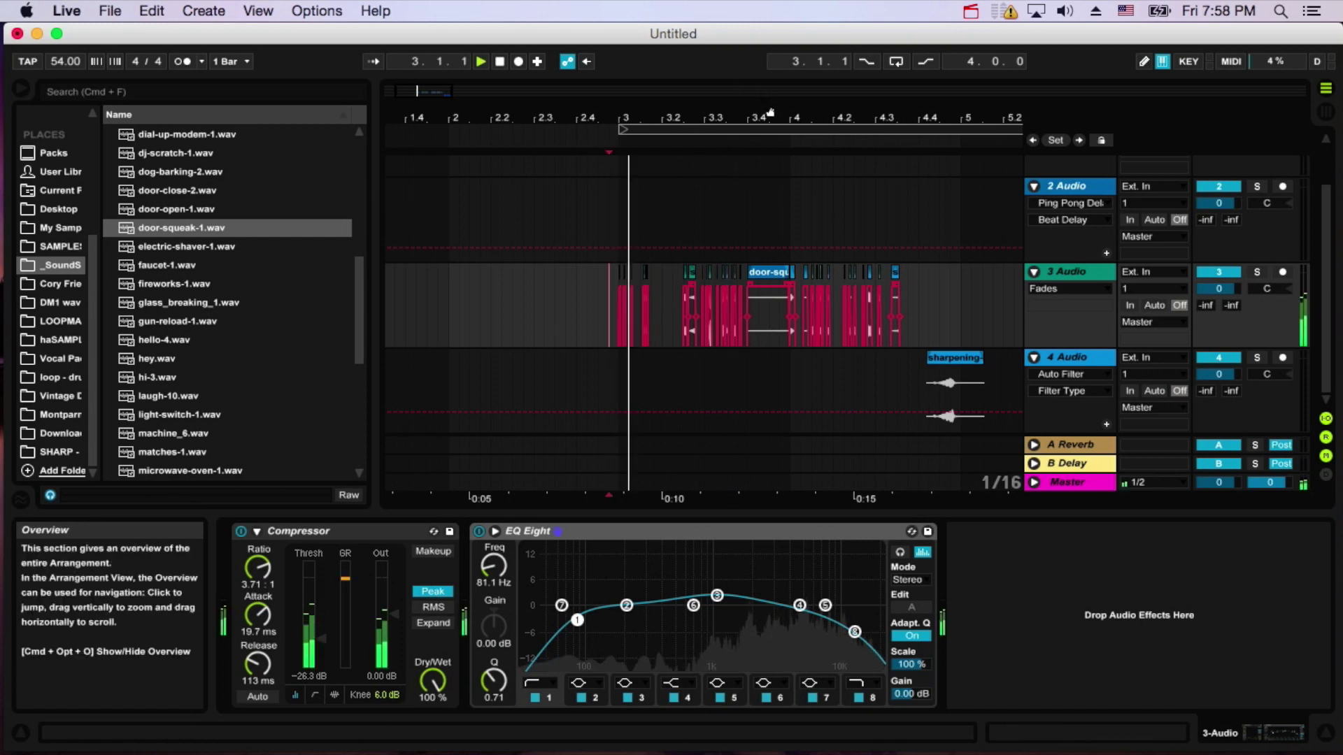
left_click_drag(764, 120, 764, 151)
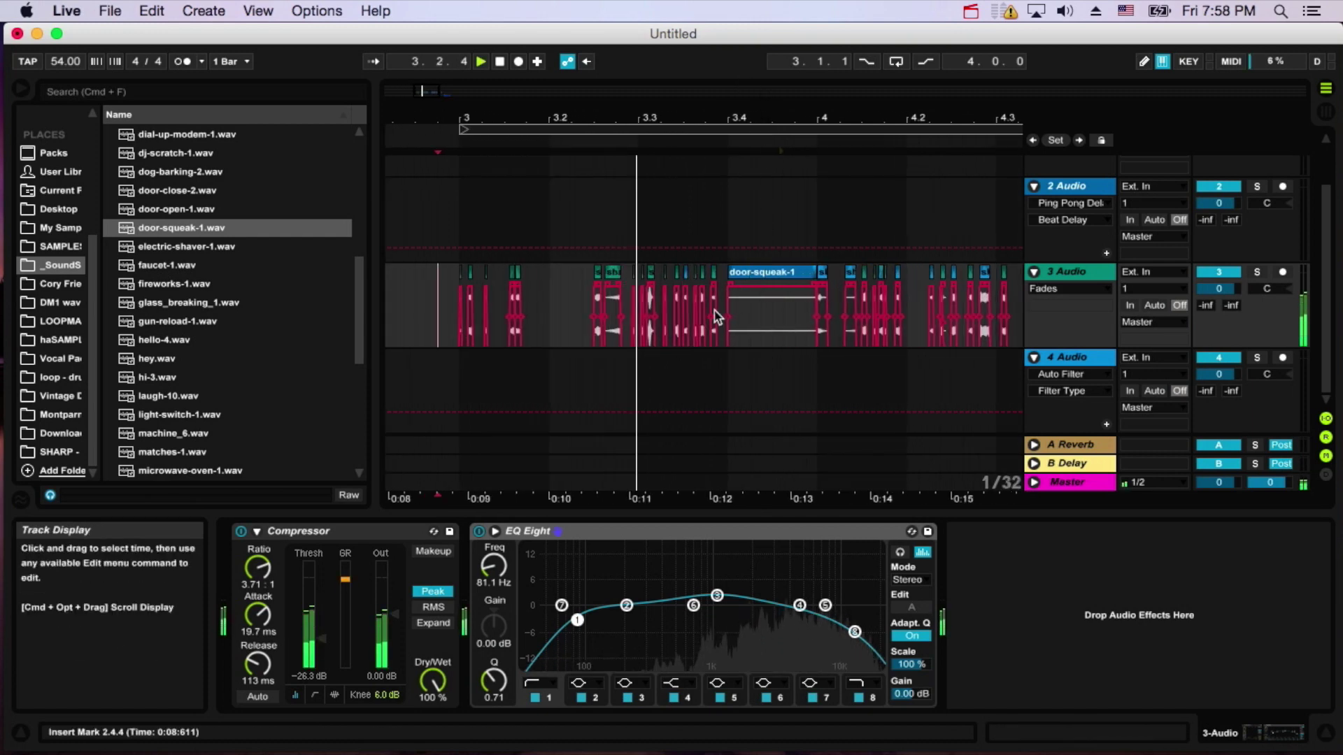
scroll(656, 319, "right", 2)
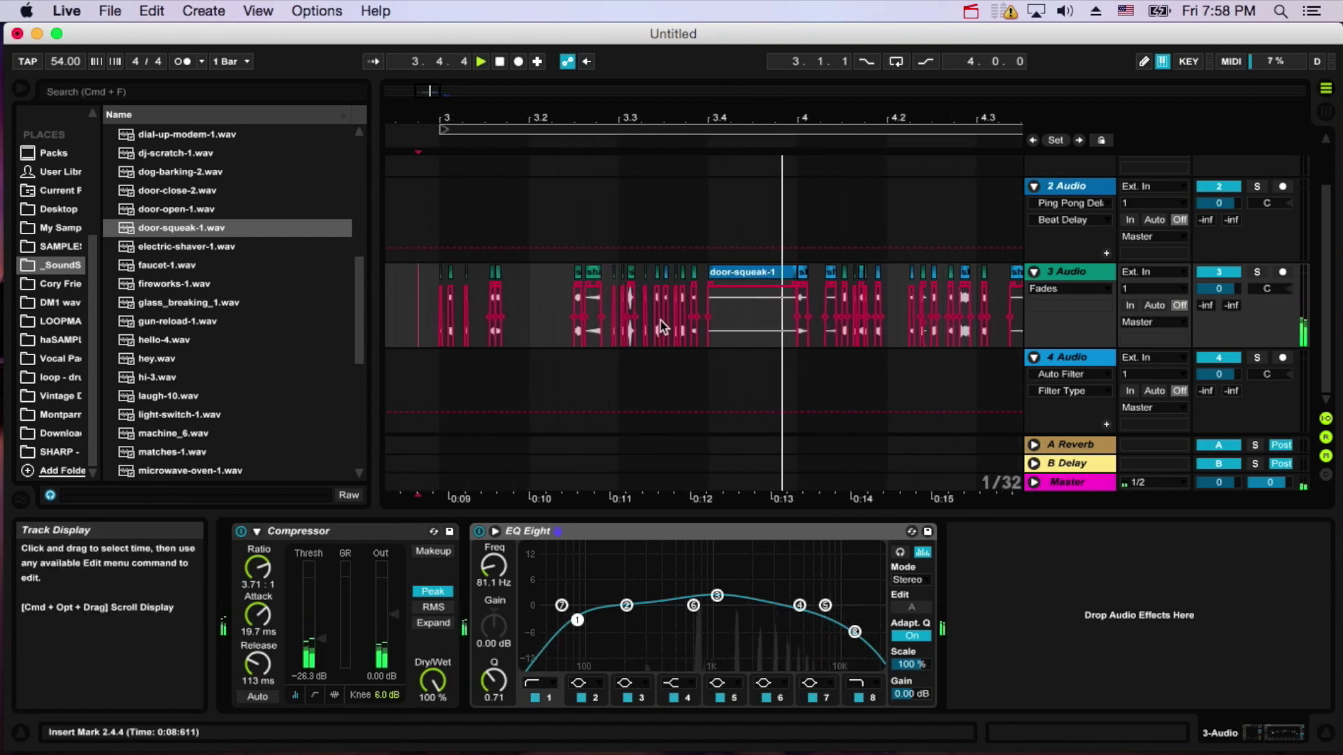
scroll(661, 323, "left", 2)
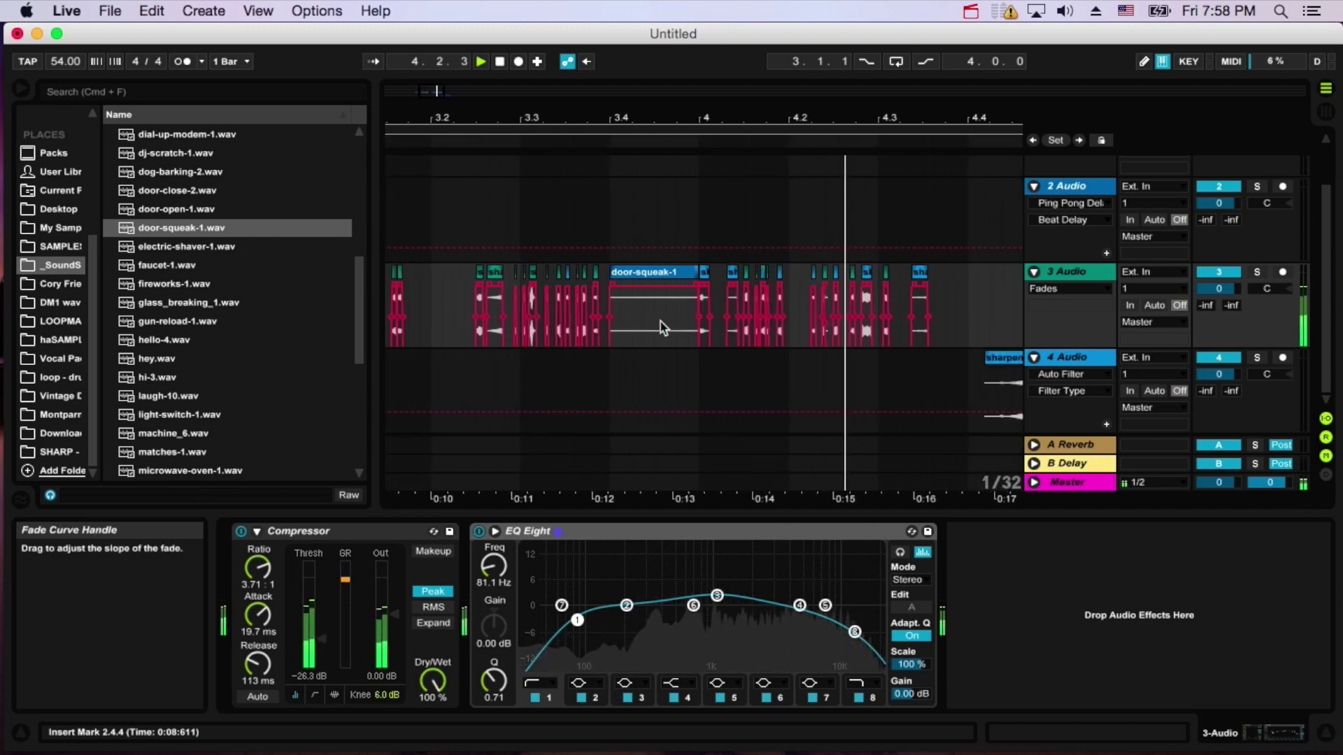
scroll(665, 329, "right", 4)
key("space")
scroll(673, 333, "left", 6)
scroll(673, 334, "left", 3)
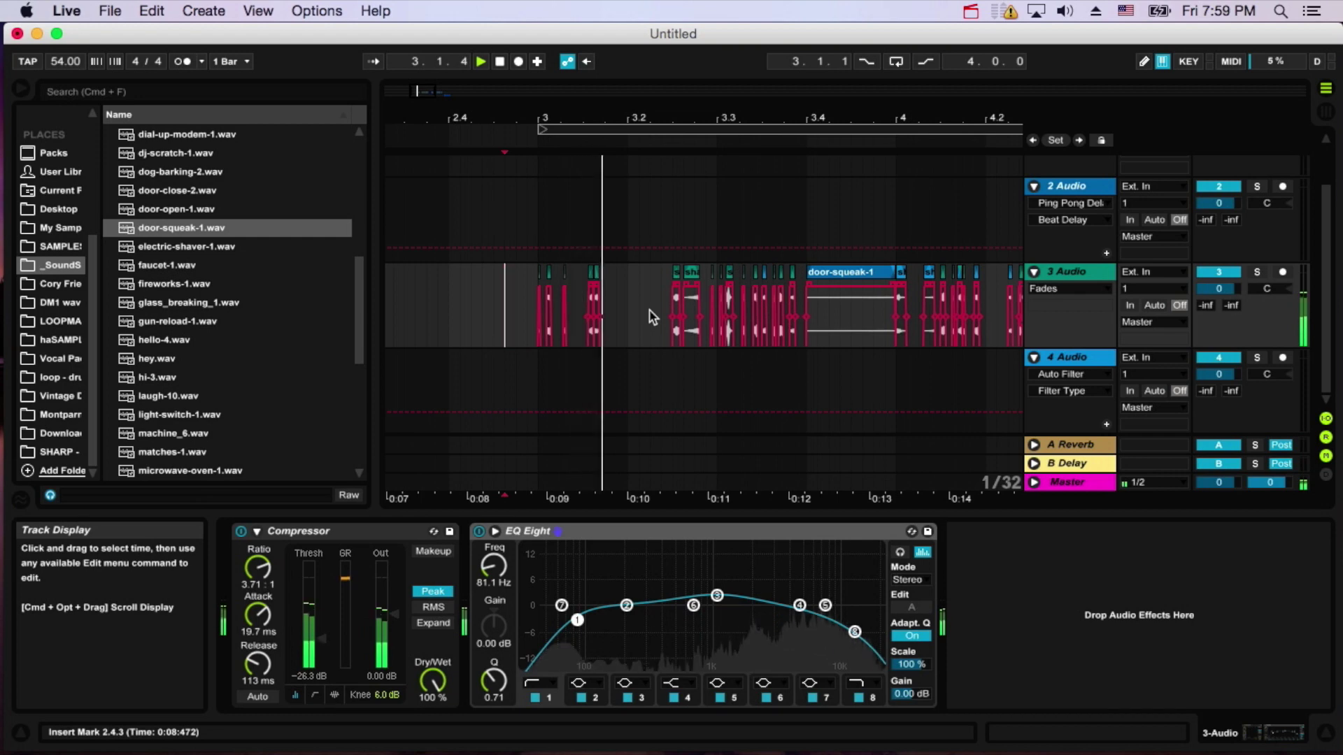
key("space")
Copy the section from 4.4.3 to 4.4.4 of the knife clip on 4 Audio and duplicate the 3 Audio track.
left_click_drag(583, 117, 547, 320)
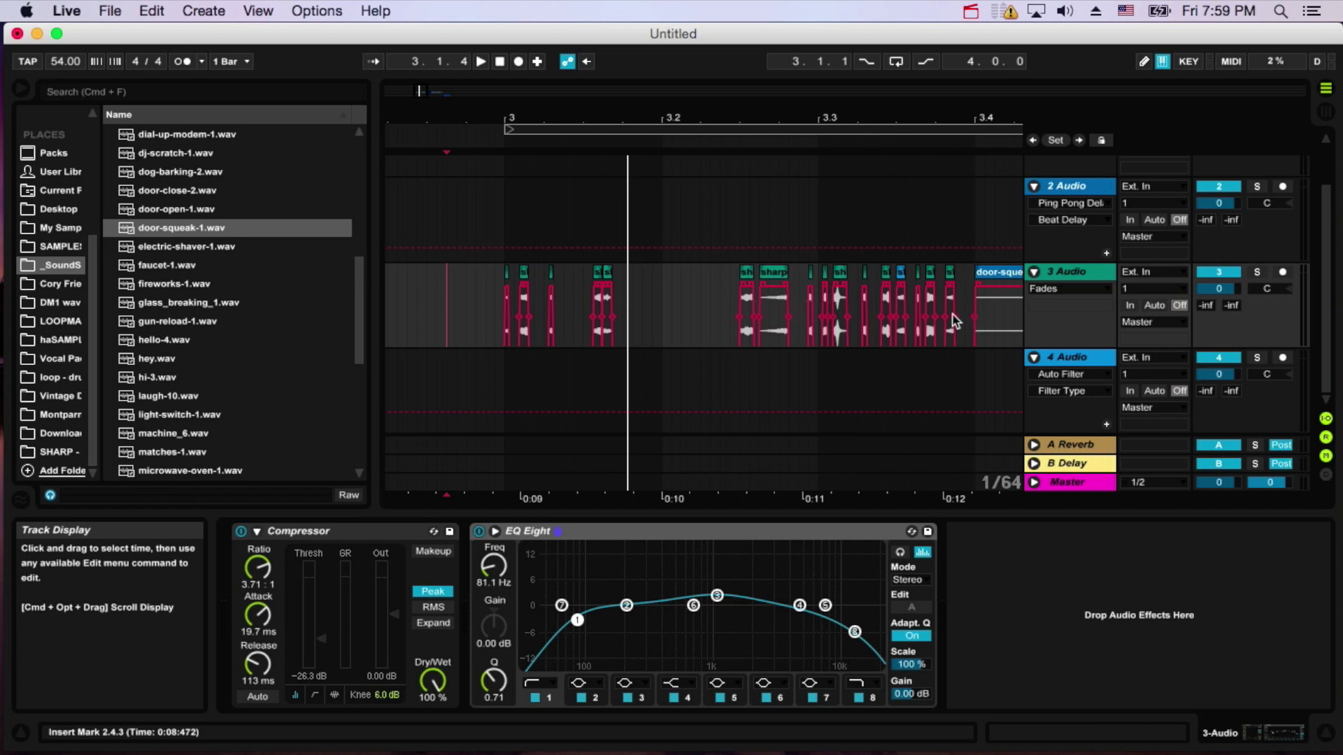
scroll(953, 320, "right", 10)
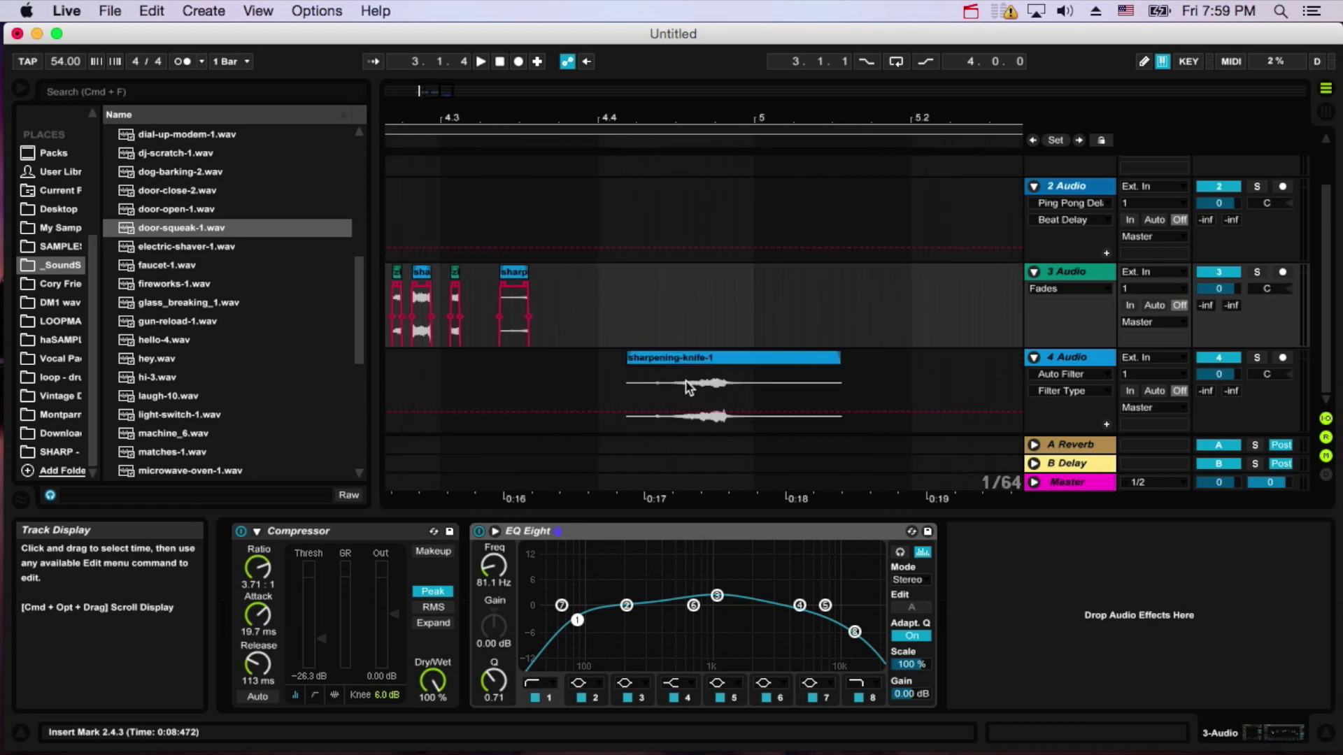
left_click_drag(686, 387, 714, 395)
scroll(769, 411, "left", 11)
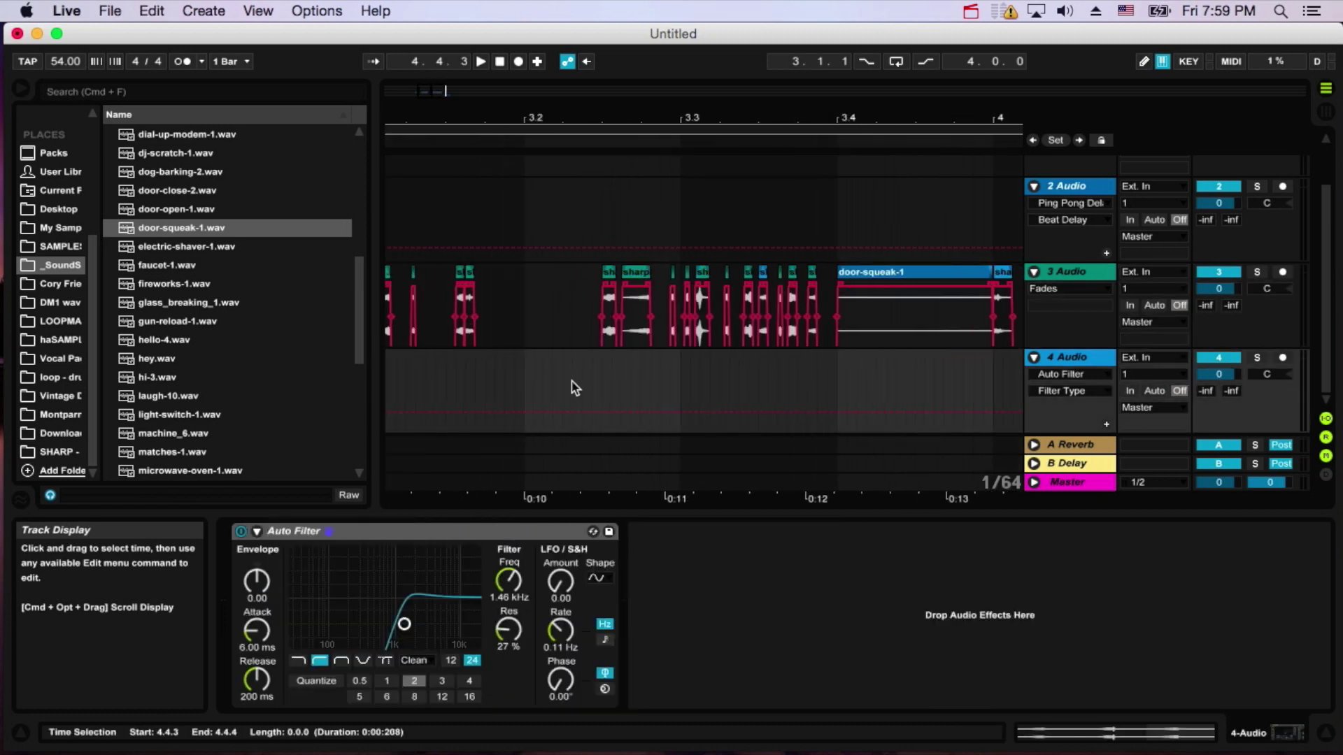
left_click(1080, 273)
key("super+d")
Delete the slices between 2.4.4 and 3.1.4 on the duplicated track, 4 Audio.
scroll(743, 357, "right", 2)
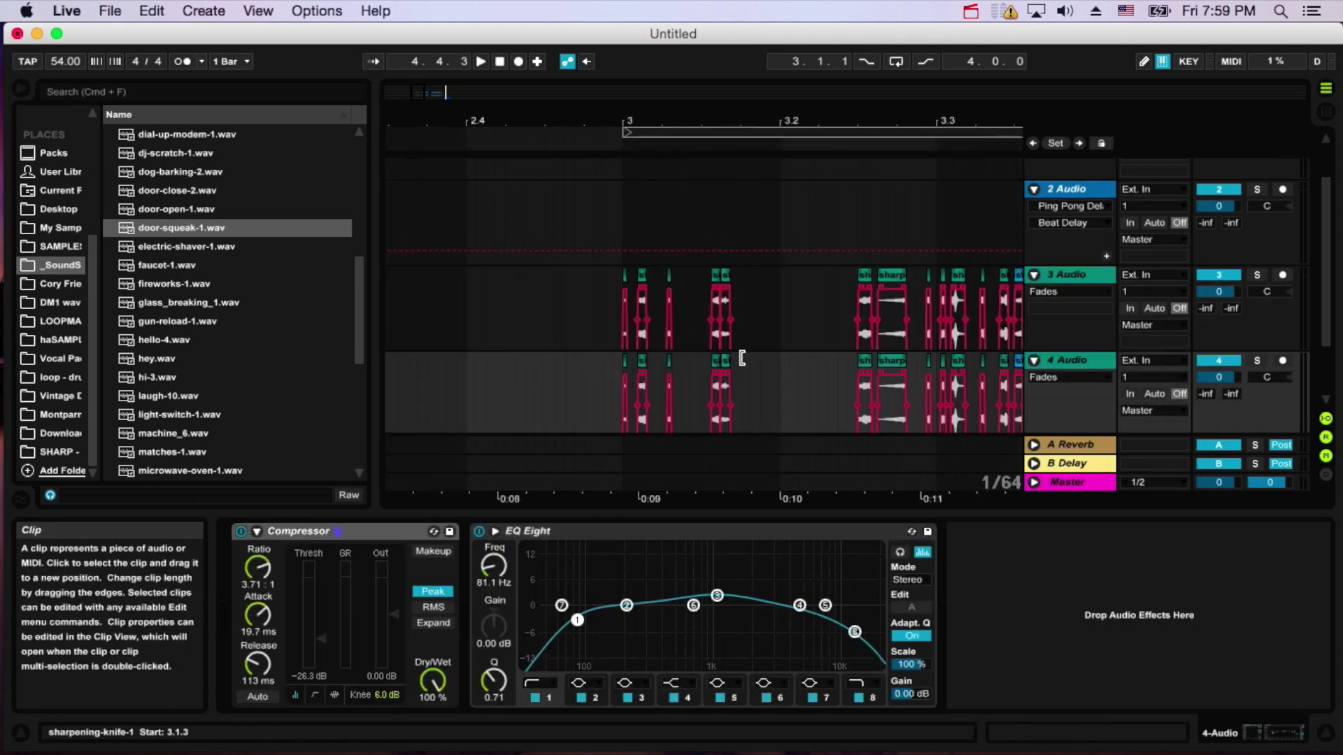
left_click_drag(427, 388, 578, 393)
key("Delete")
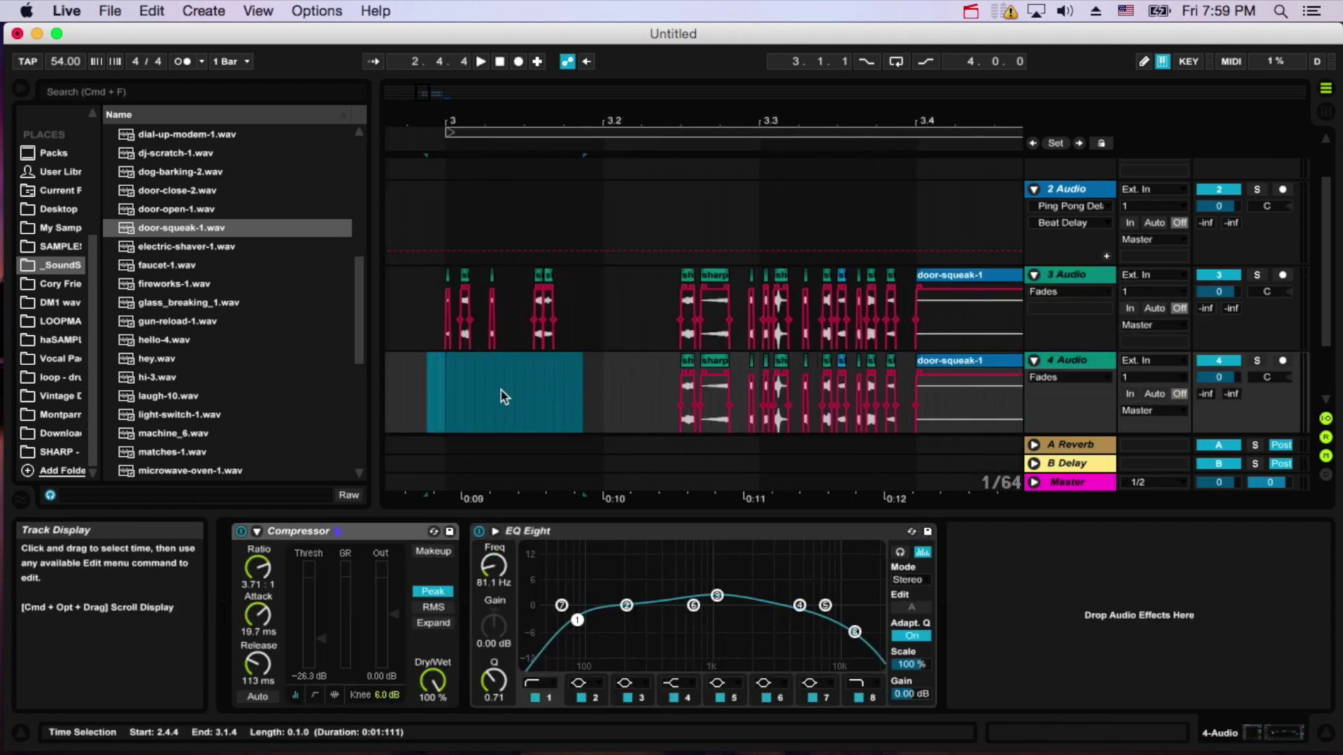
Paste the copied knife section at 3.1.2 on 4 Audio and split it into shorter slices around 3.1.
left_click(505, 392)
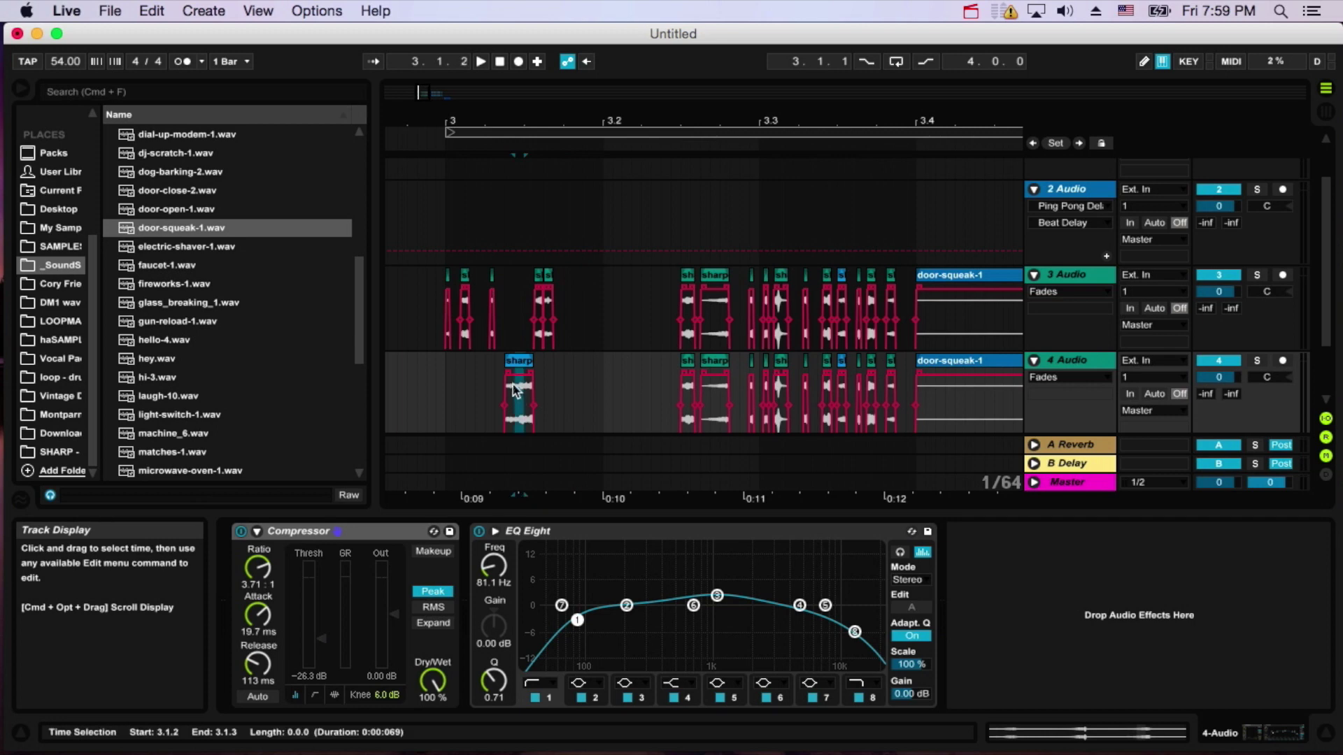
mouse_move(527, 361)
left_mouse_down()
mouse_move(462, 367)
mouse_move(521, 372)
left_mouse_up()
left_click(508, 371)
Play the new knife slices against 3 Audio from 2.4.4 and look over the rest of the arrangement.
left_click(407, 388)
key("space")
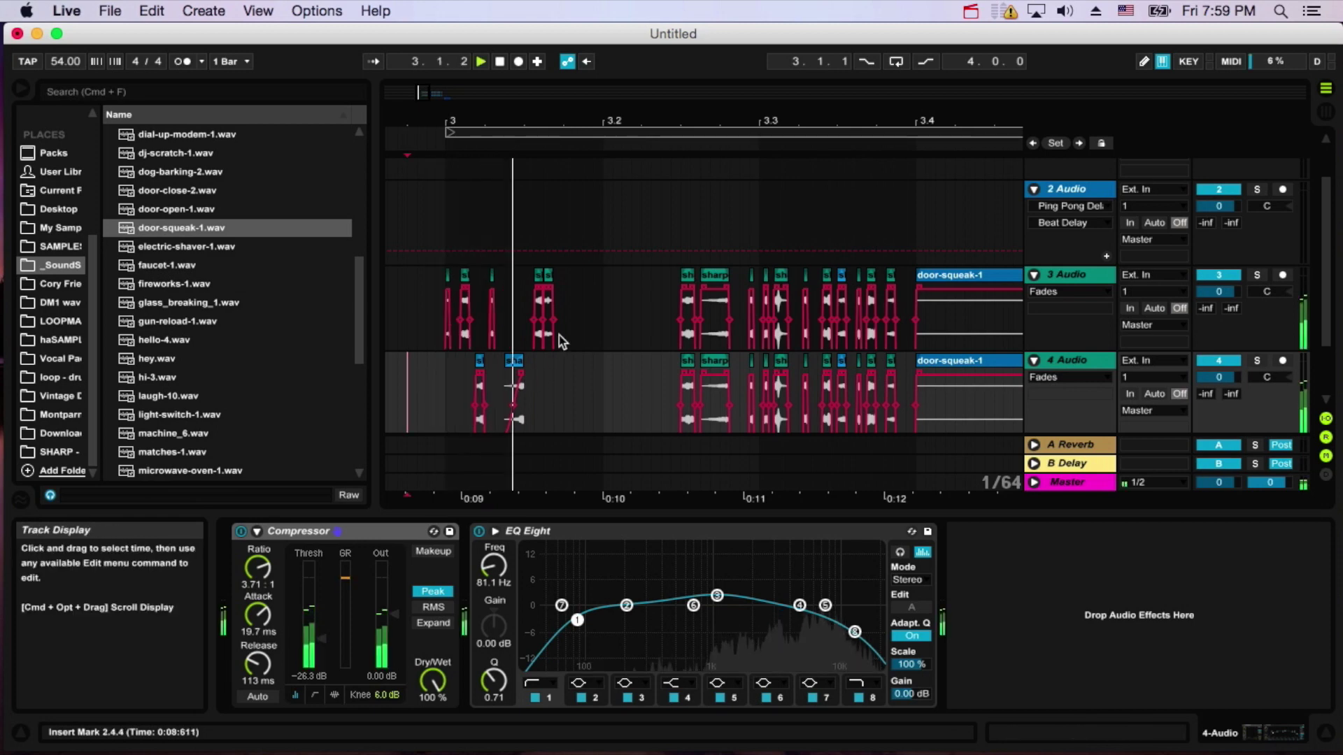
scroll(605, 390, "down", 3)
scroll(609, 390, "right", 10)
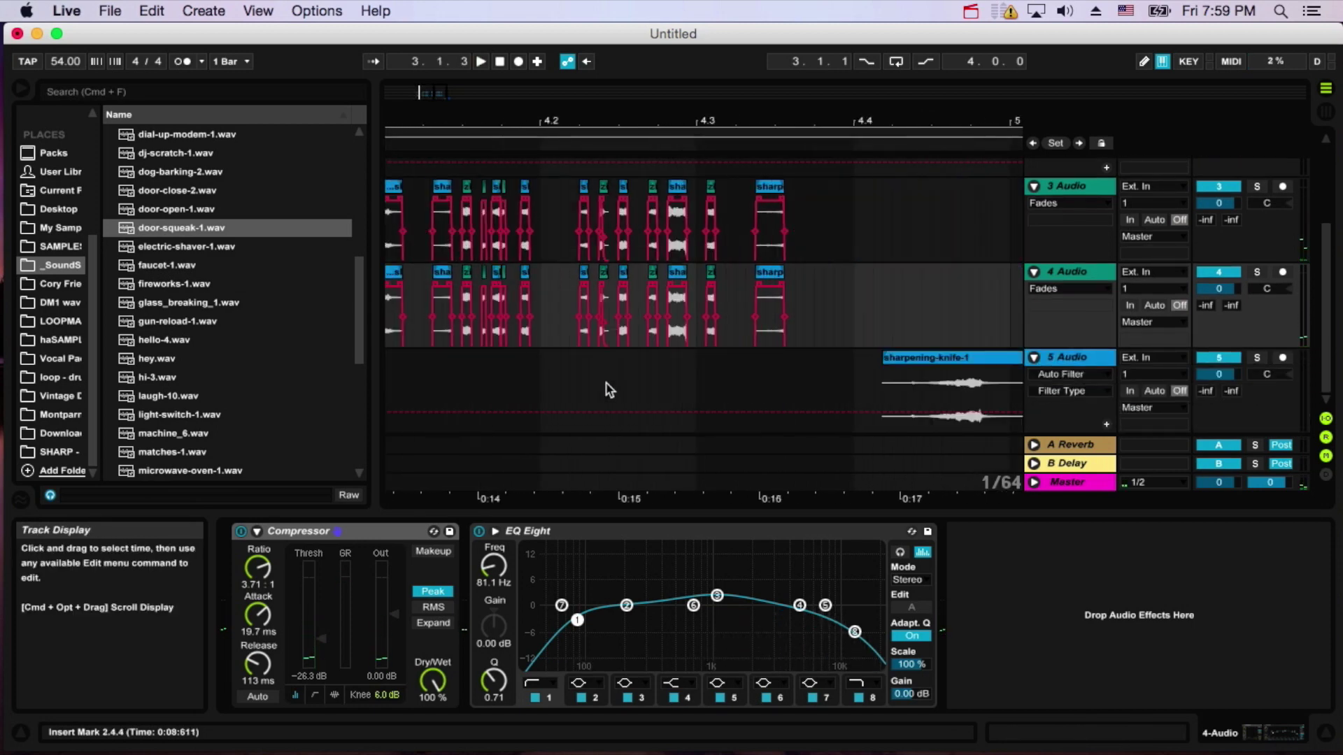
scroll(619, 388, "left", 15)
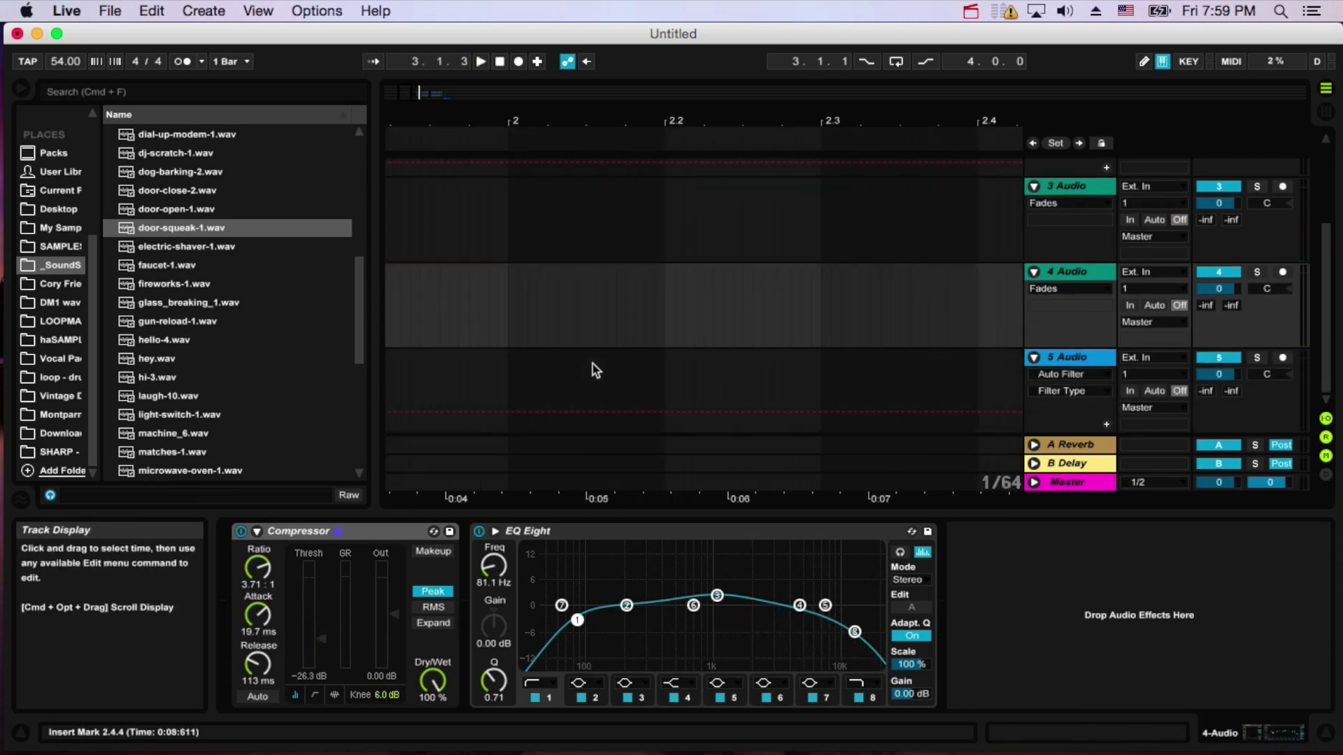
Try repeating a short slice three times from 3.1.4 on 3 Audio and play the result from 2.4.4.
scroll(589, 362, "left", 2)
scroll(600, 363, "right", 8)
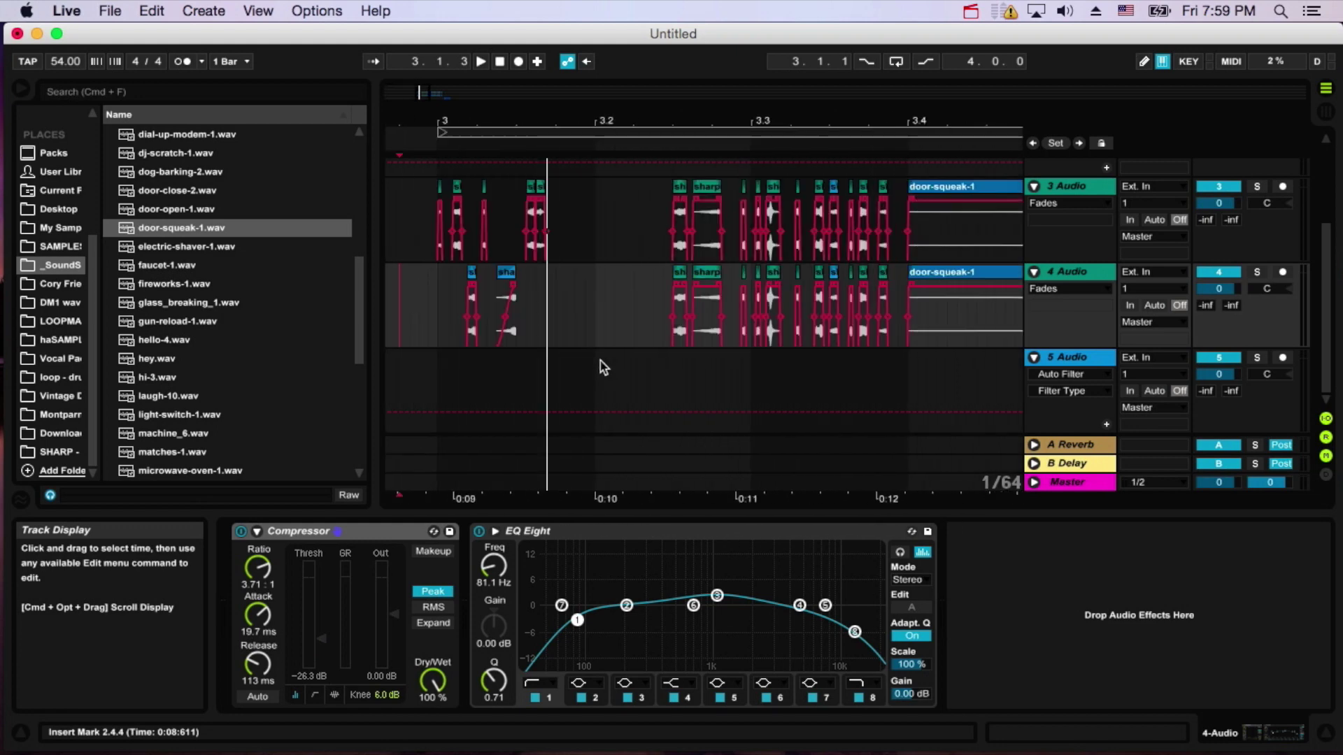
scroll(600, 362, "left", 1)
left_click(586, 325)
scroll(458, 312, "up", 3)
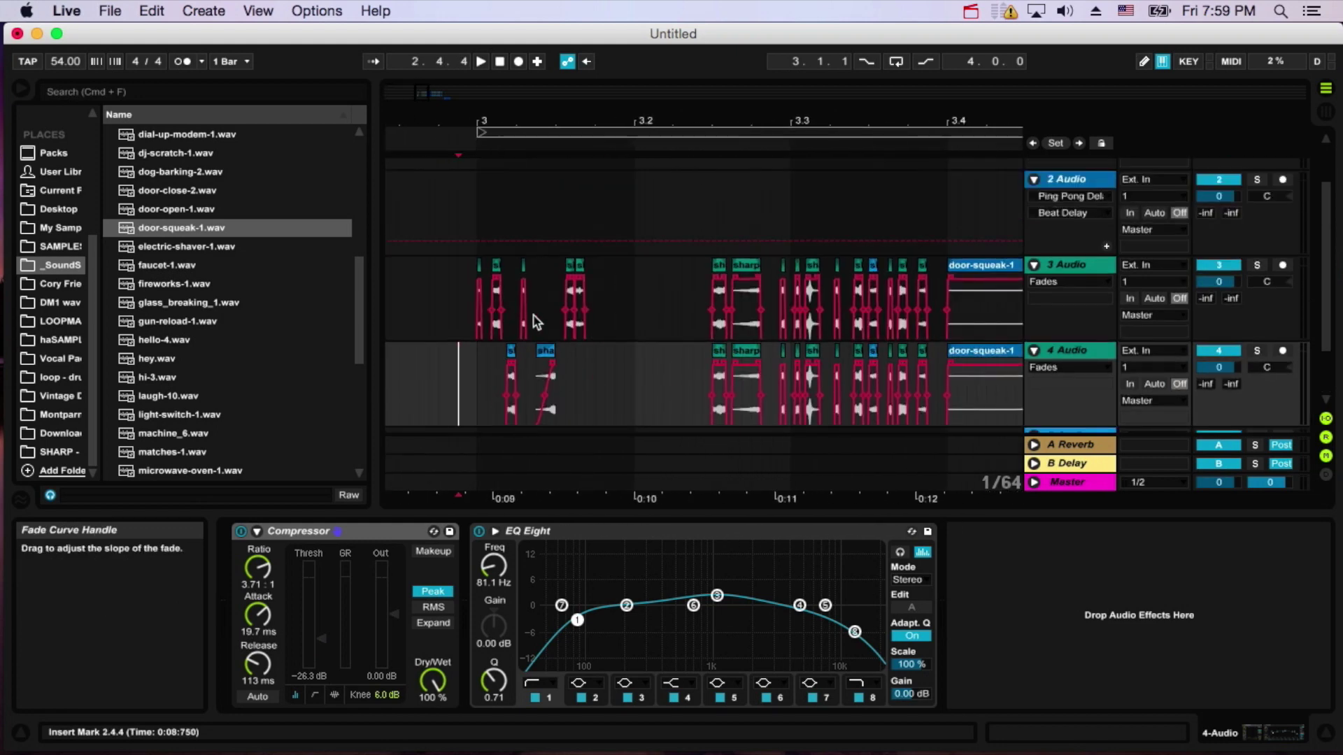
left_click(579, 303)
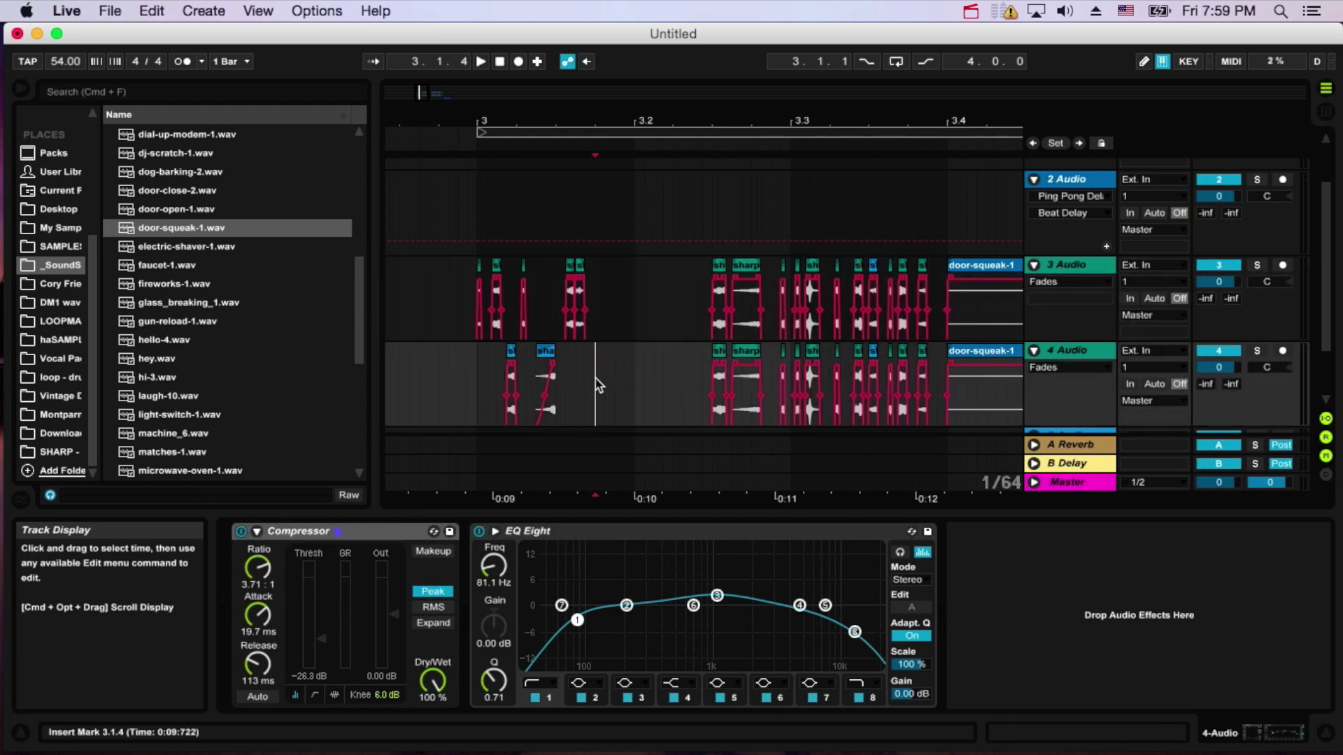
key("super+d")
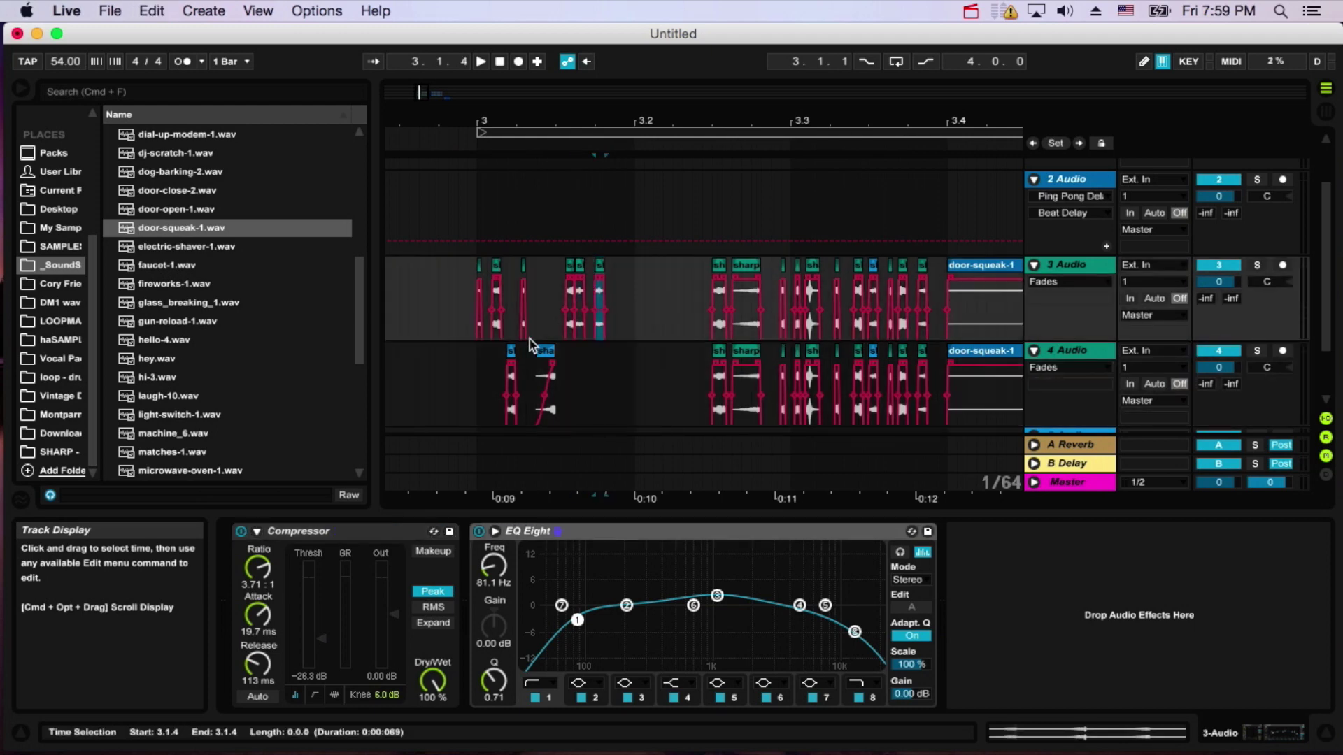
key("super+d")
key("super+d")
left_click(467, 363)
key("space")
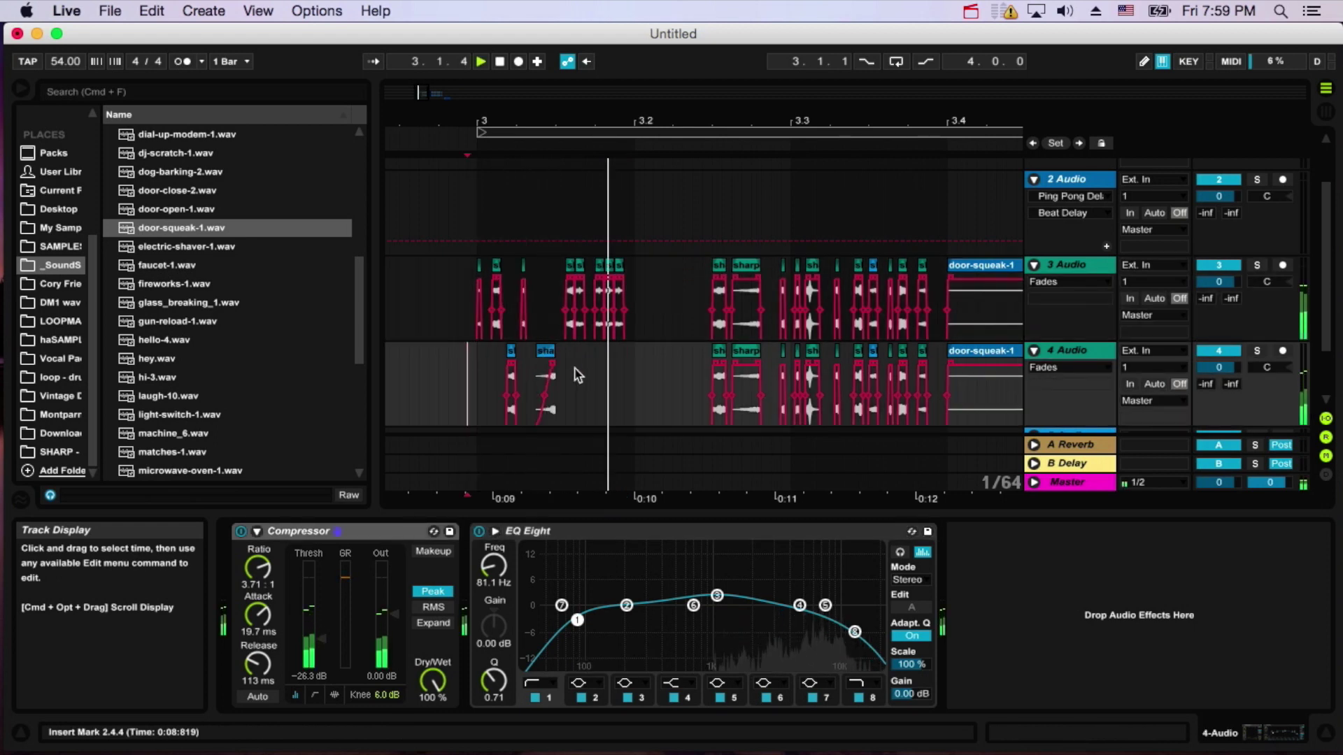
Delete the repeated slices between 3.1.4 and 3.2.1 on 3 Audio and replay the pattern from 2.4.4.
key("space")
left_click_drag(653, 304, 612, 303)
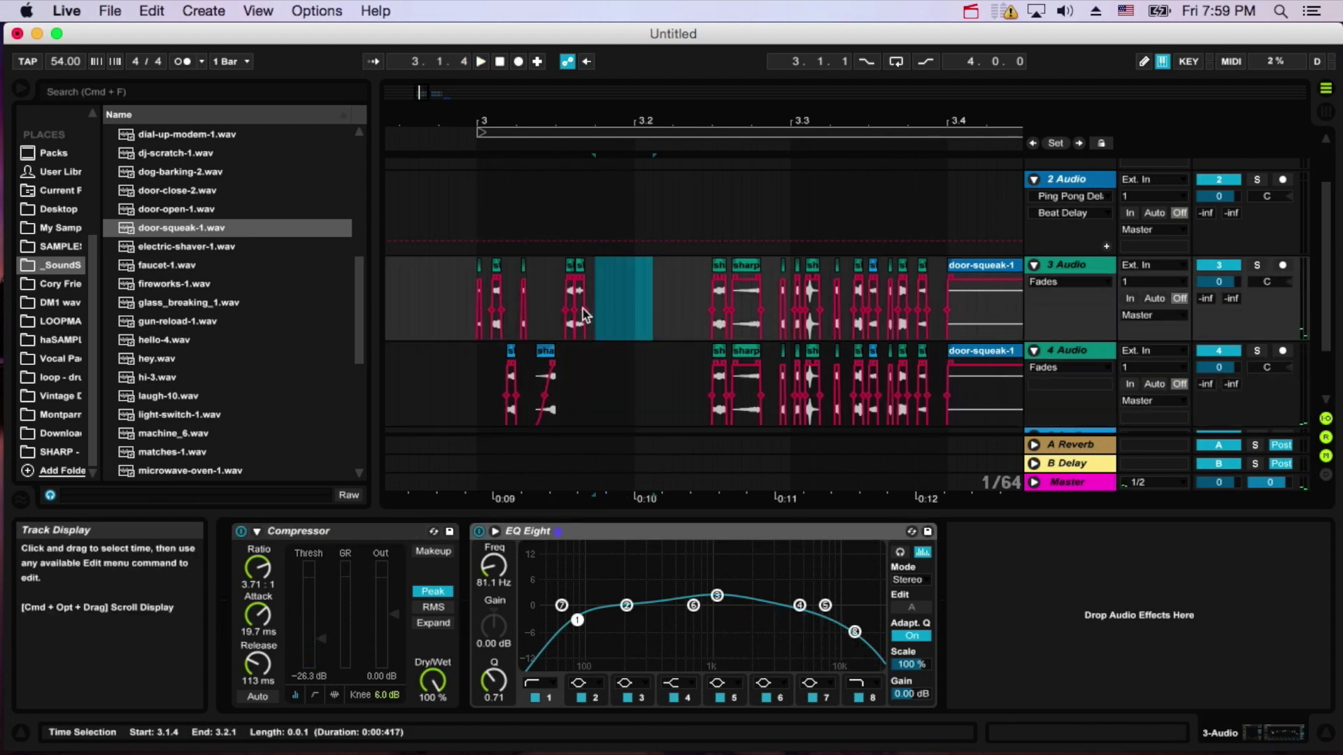
key("Delete")
left_click(478, 381)
key("space")
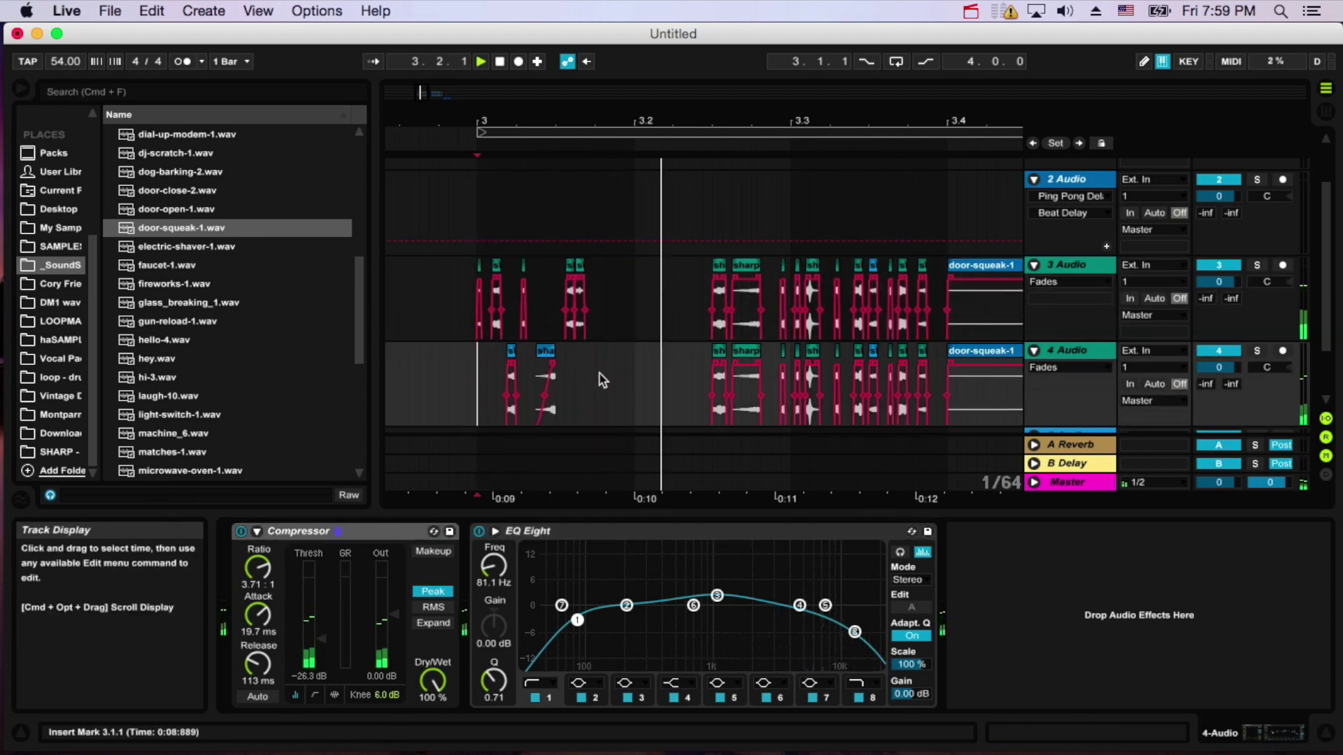
left_click_drag(582, 279, 577, 283)
left_click(507, 336)
left_click(469, 388)
key("space")
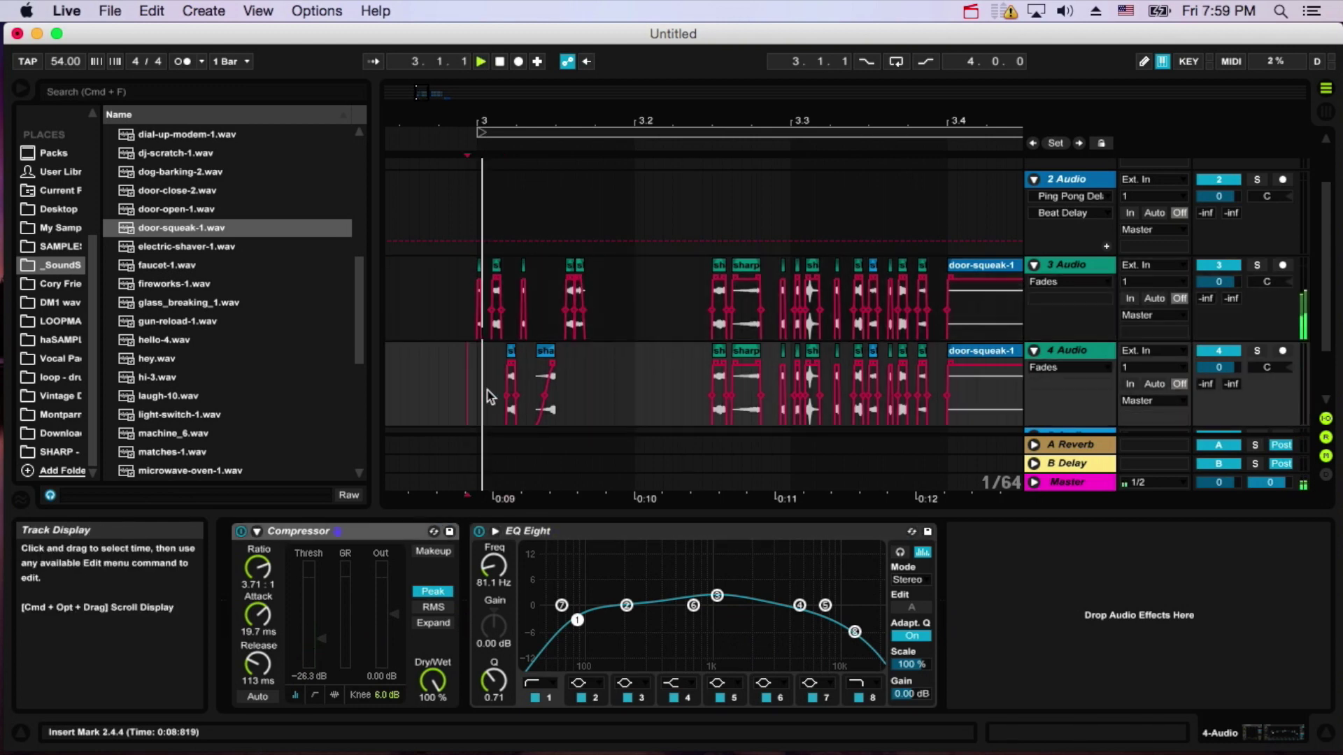
key("space")
Copy the section at 4.4.3 of the 5 Audio knife clip to 3.1.4 on 4 Audio and play it from 2.4.4.
scroll(622, 338, "down", 3)
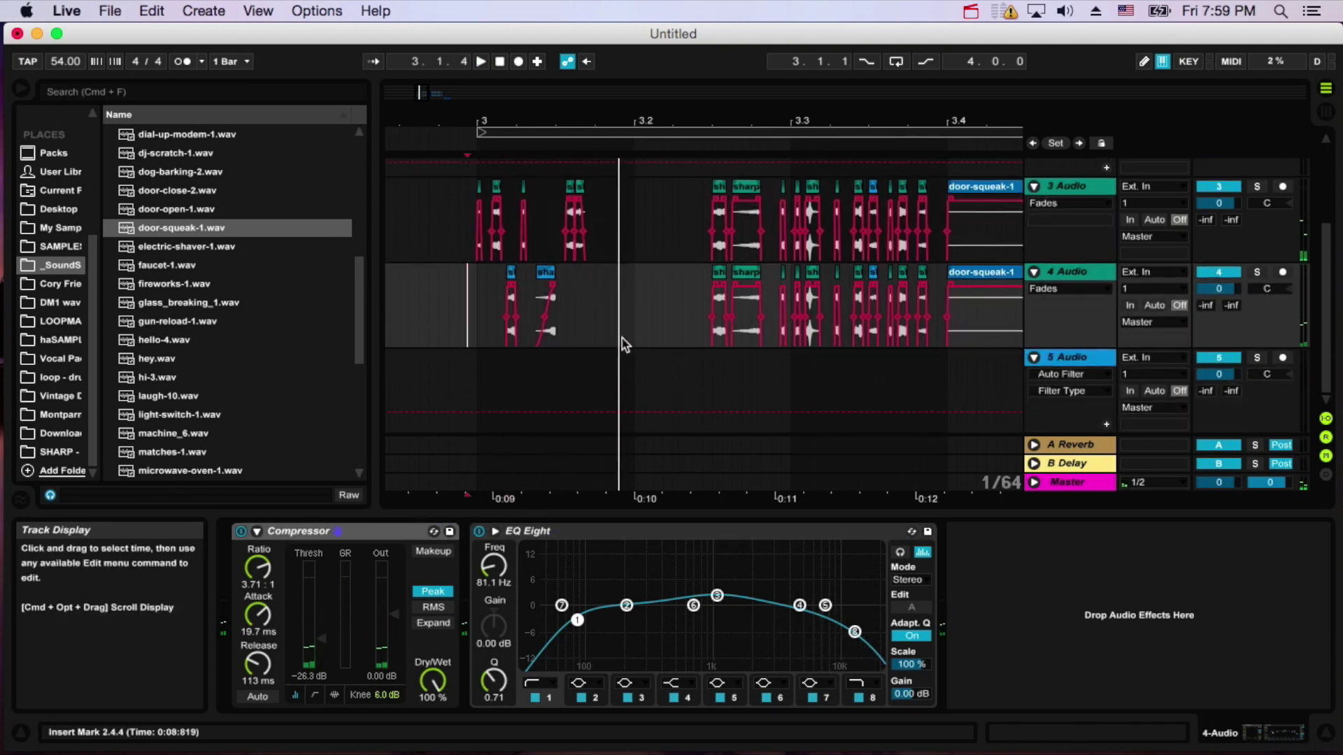
scroll(671, 354, "right", 2)
scroll(726, 371, "right", 3)
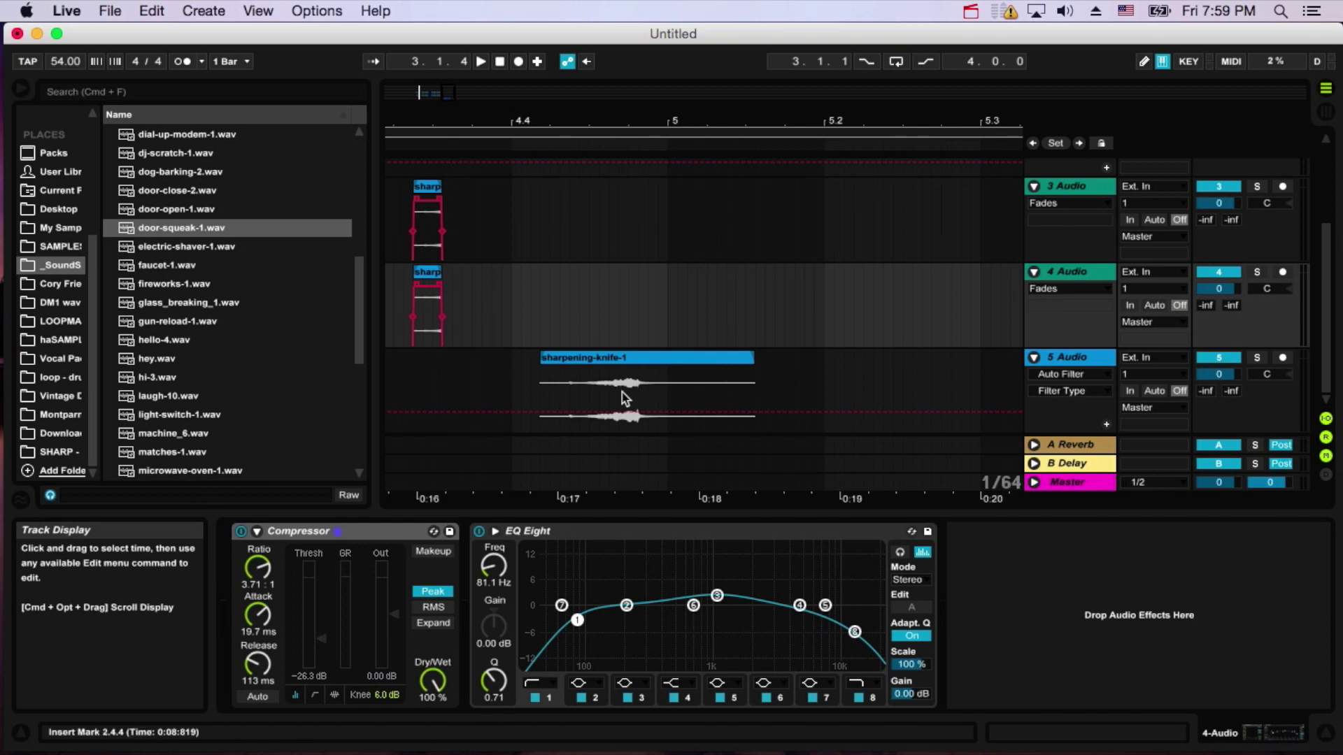
left_click(633, 400)
scroll(615, 384, "left", 15)
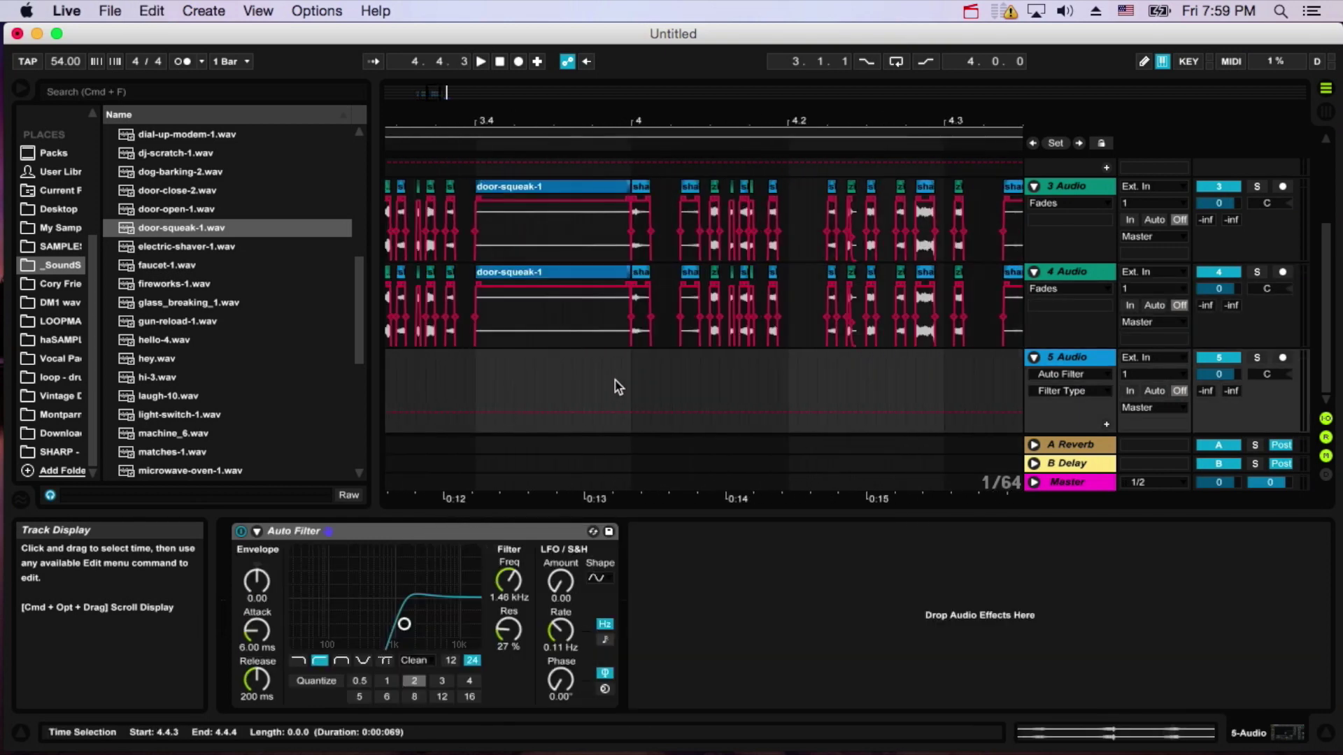
scroll(566, 363, "left", 5)
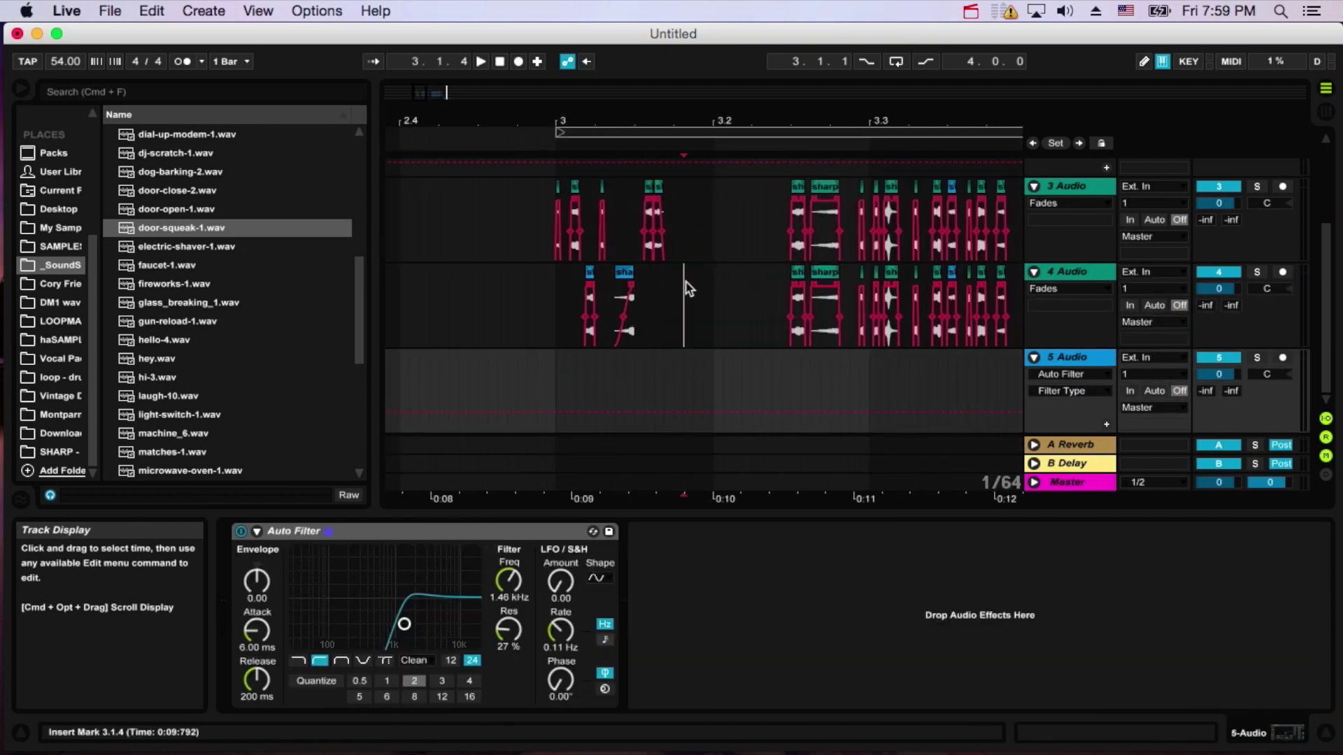
left_click(530, 290)
key("space")
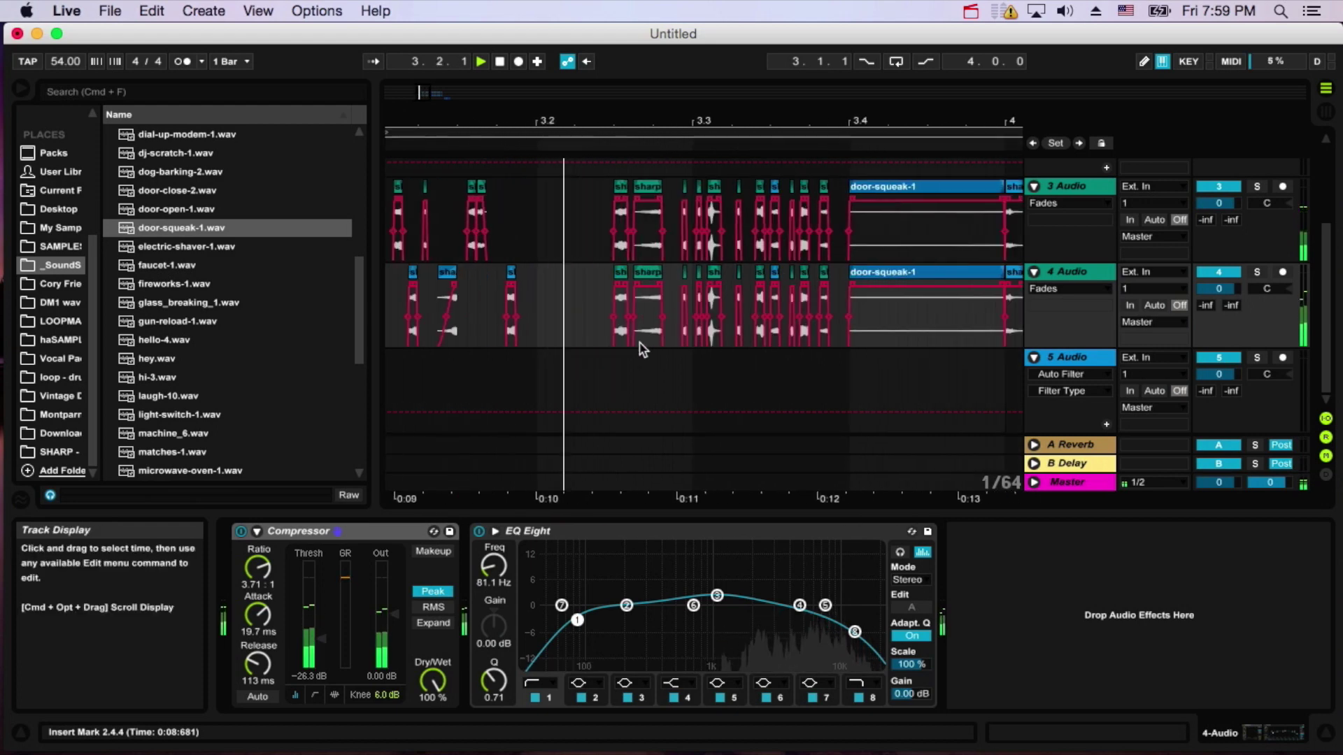
key("space")
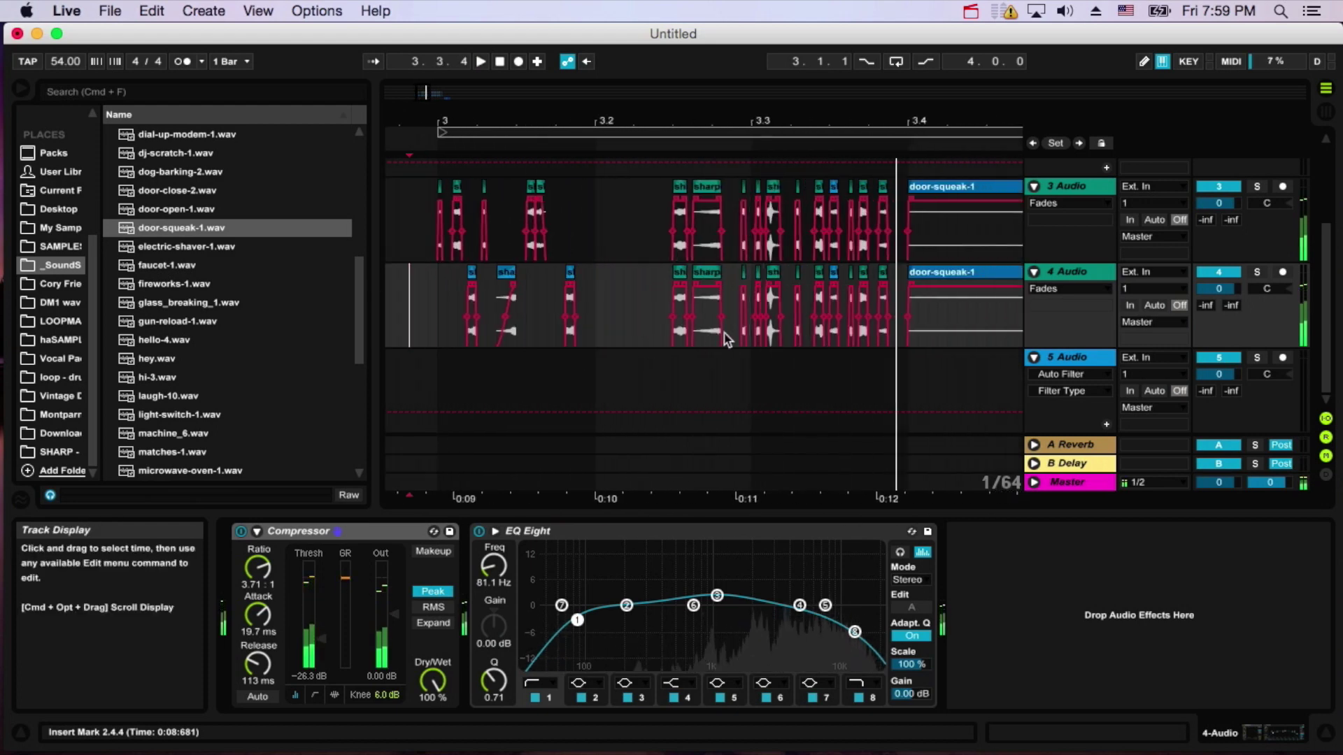
Shift the 4 Audio slices between 3.2 and 3.4 one 1/64 grid step earlier and play from 3.1.1.
scroll(805, 312, "right", 1)
left_click_drag(853, 300, 631, 282)
left_click(399, 282)
key("space")
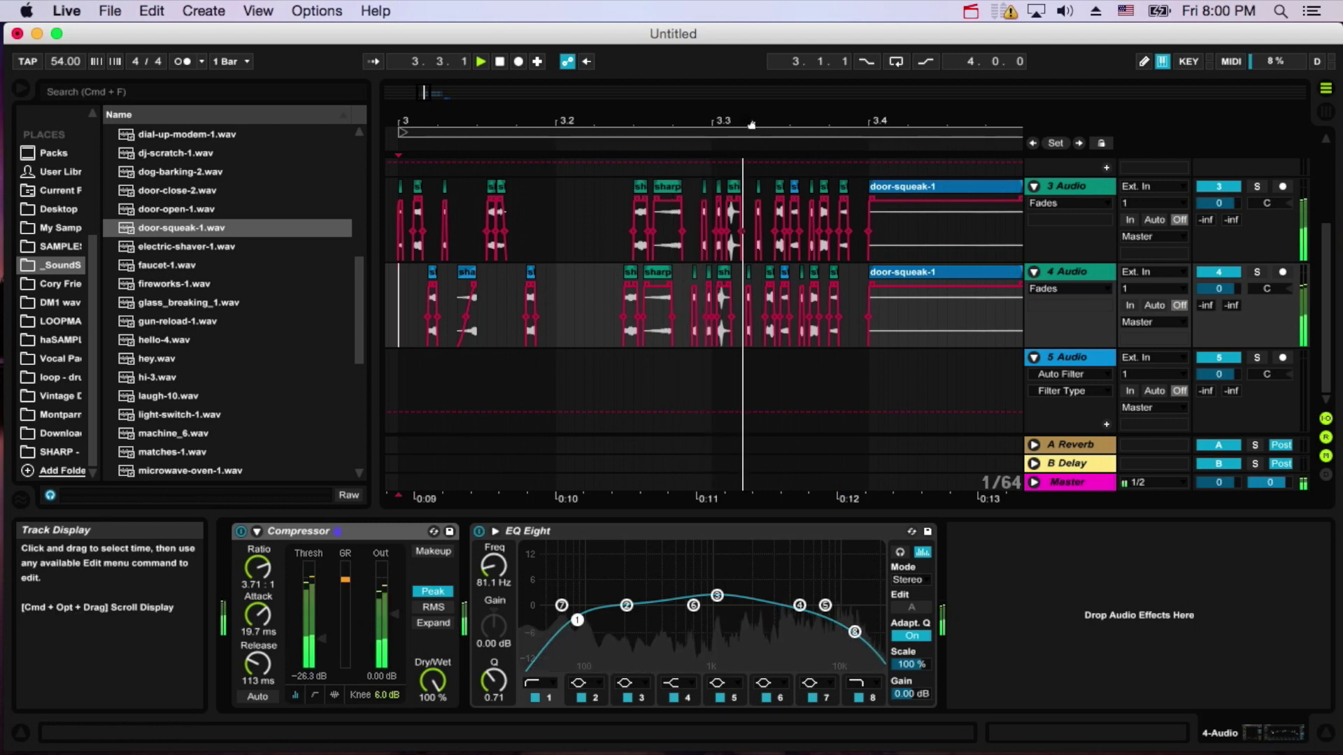
Move the 4 Audio slices between 3.3.1 and 3.3.4 to start at 3.3.2 and delete the door-squeak-1 clip on that track.
left_click_drag(758, 120, 794, 299)
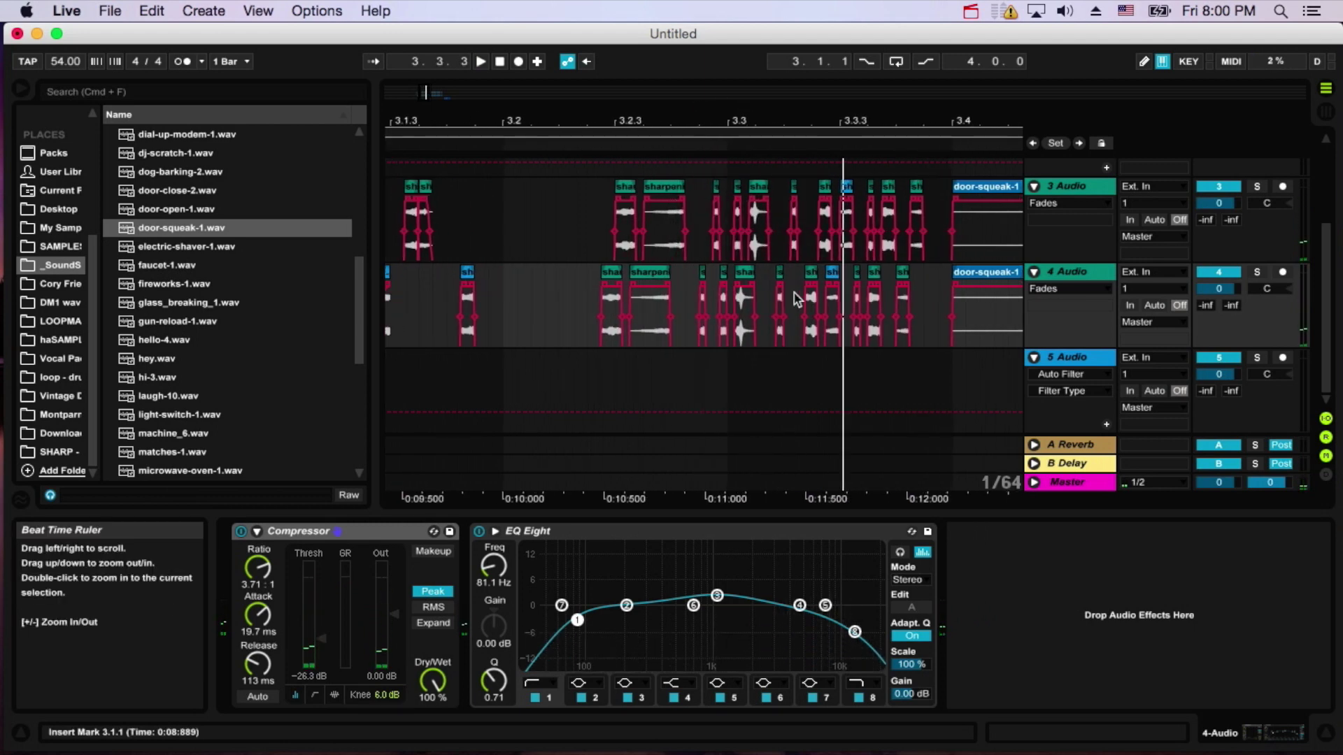
left_click_drag(929, 292, 769, 301)
key("Delete")
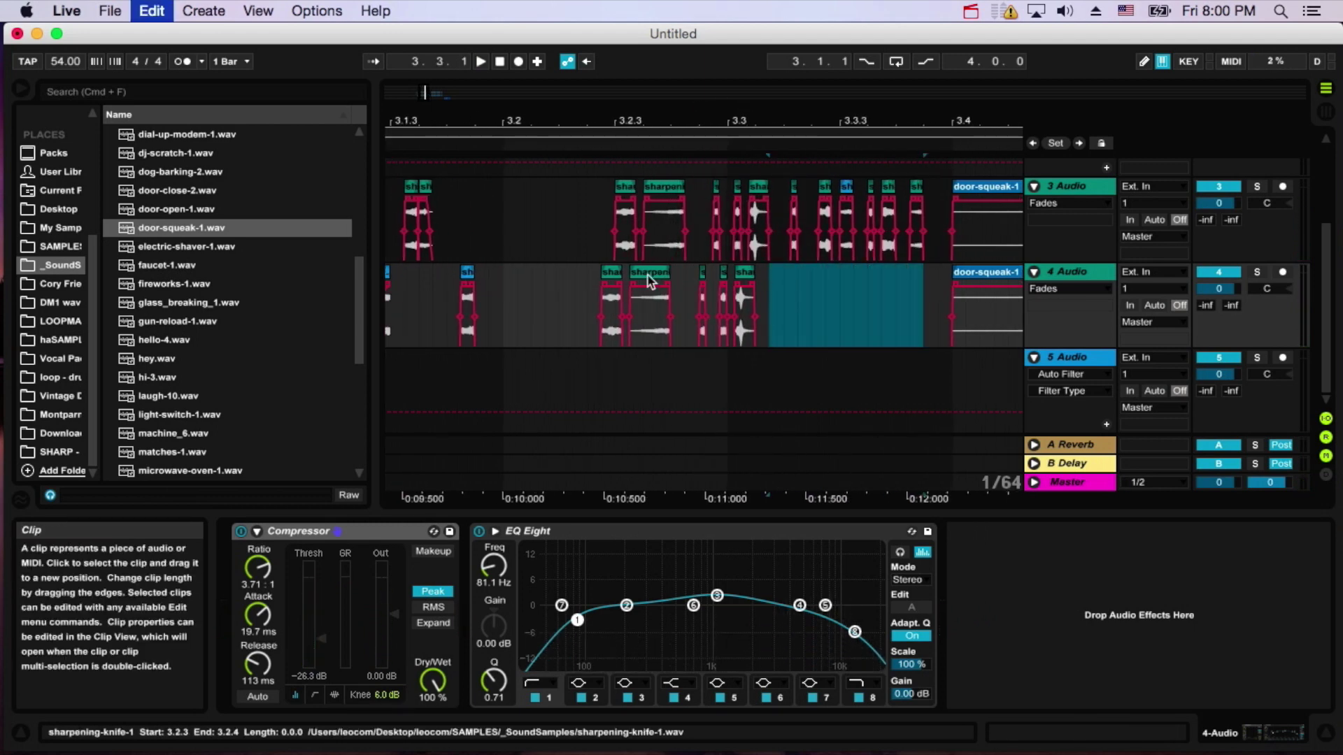
scroll(888, 300, "right", 3)
left_click(629, 308)
key("super+v")
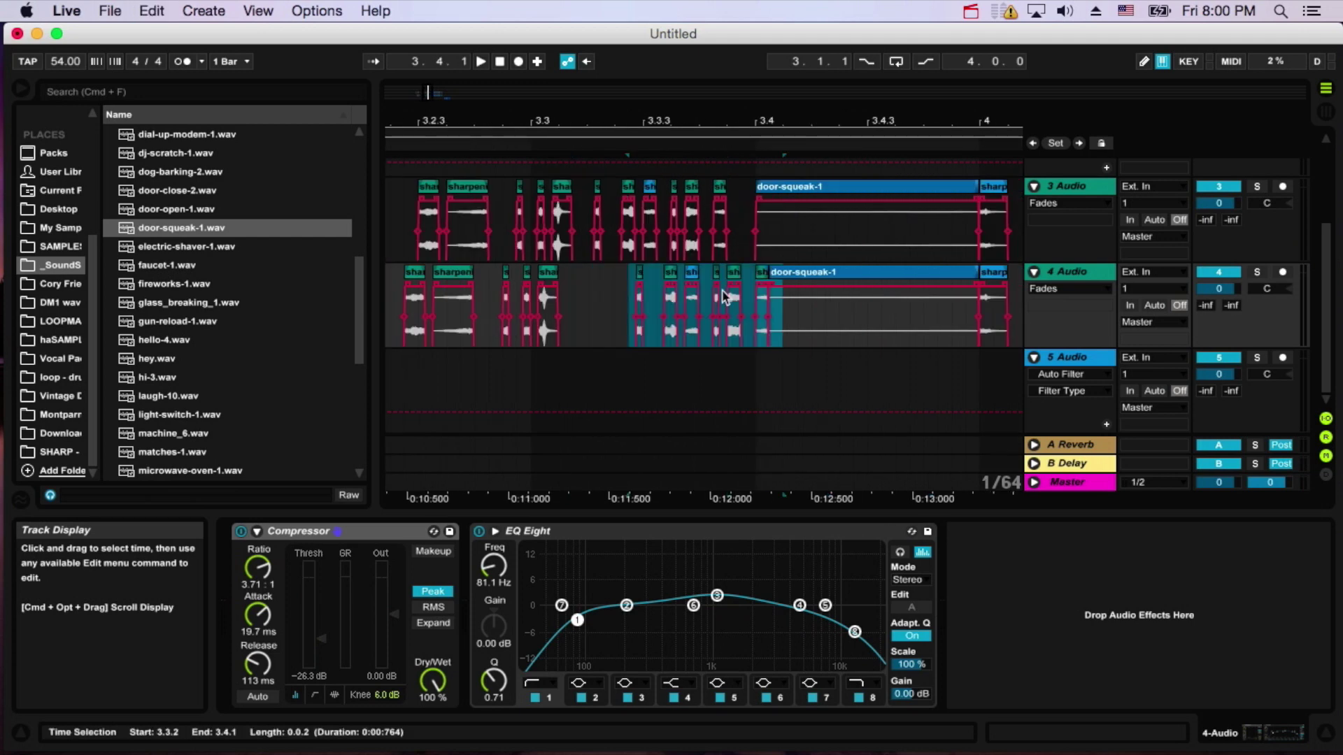
left_click(841, 276)
key("Delete")
Cut the knife slice at 3.2.3 on 4 Audio to a short piece, move it to 3.2.2 and play from 2.4.4.
scroll(609, 306, "left", 3)
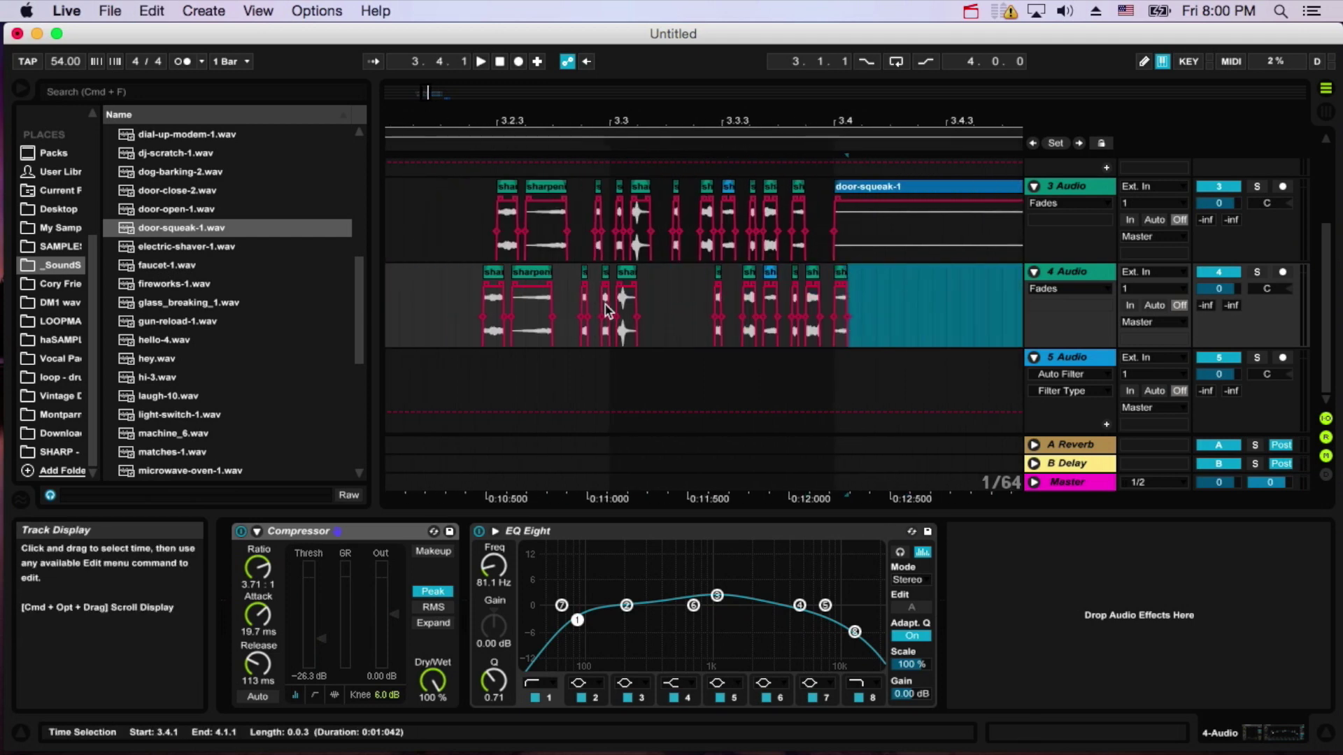
left_click_drag(529, 275, 542, 280)
left_click(543, 305)
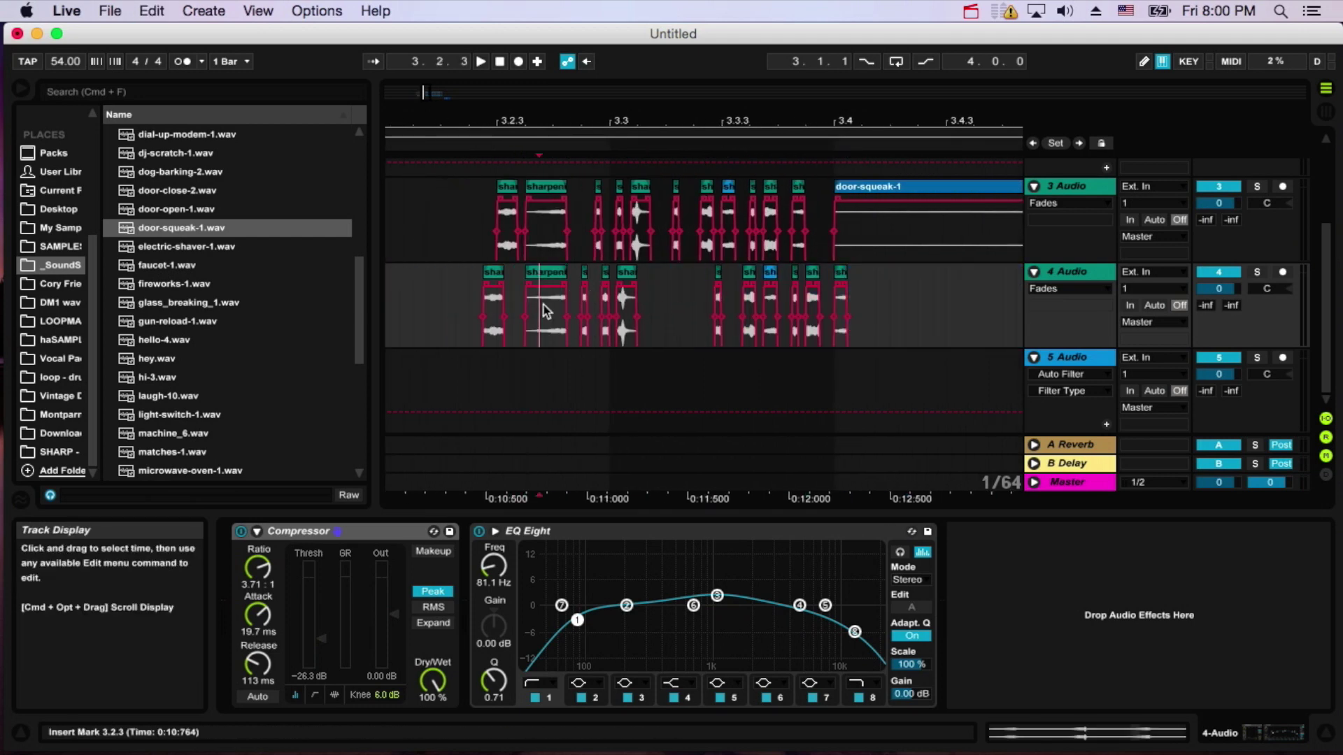
left_click(551, 272)
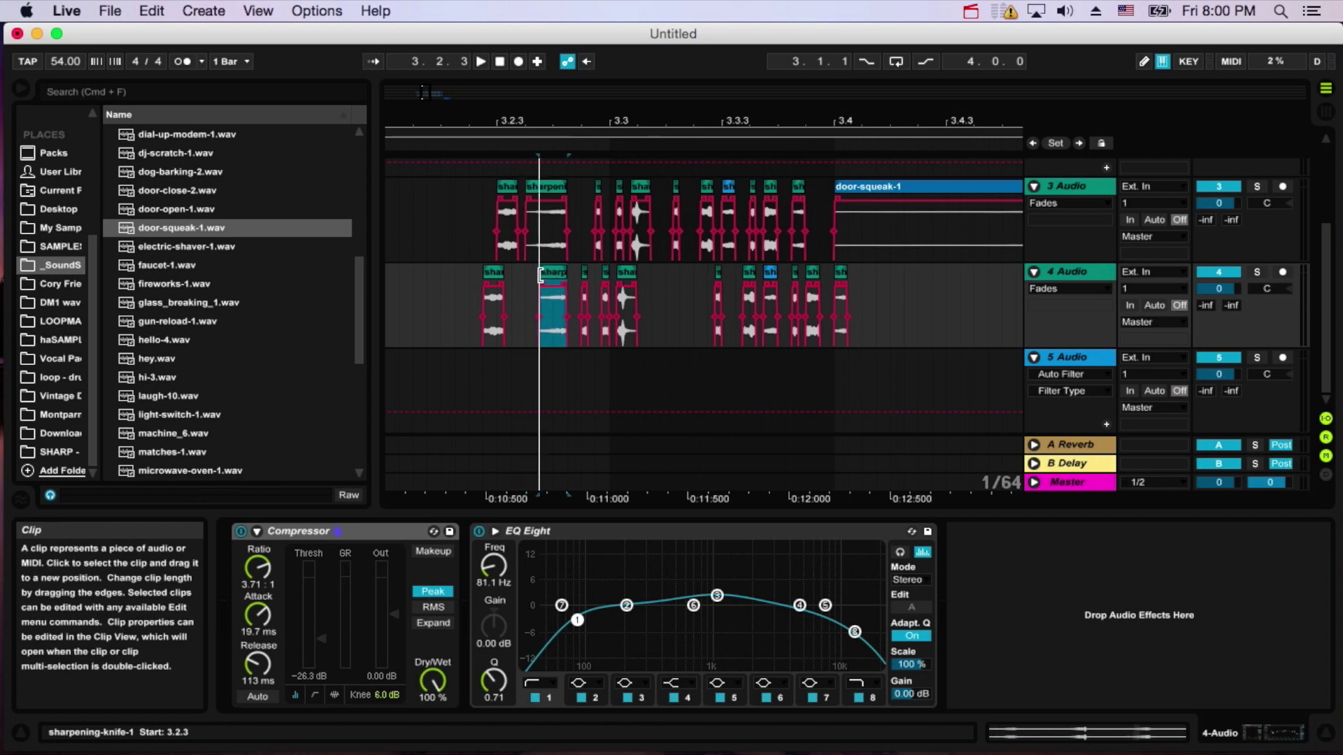
left_click(466, 283)
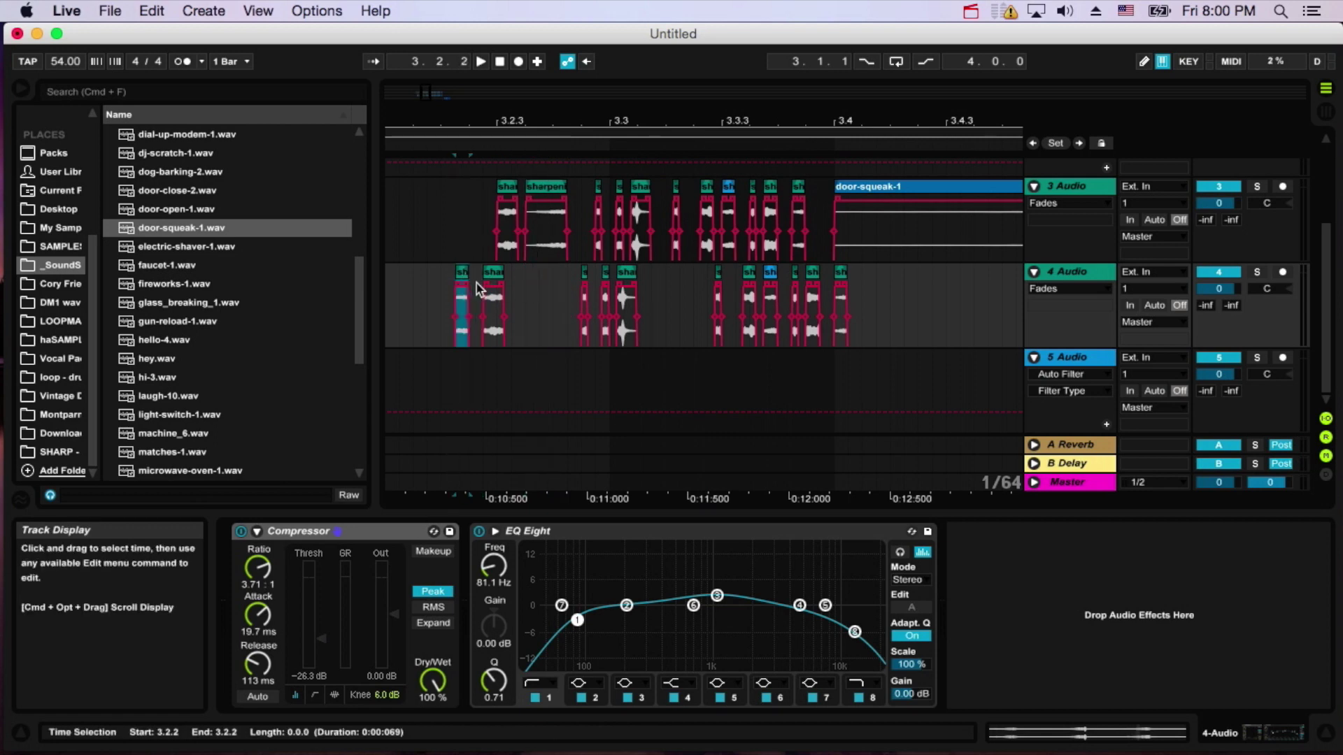
scroll(489, 291, "left", 5)
key("space")
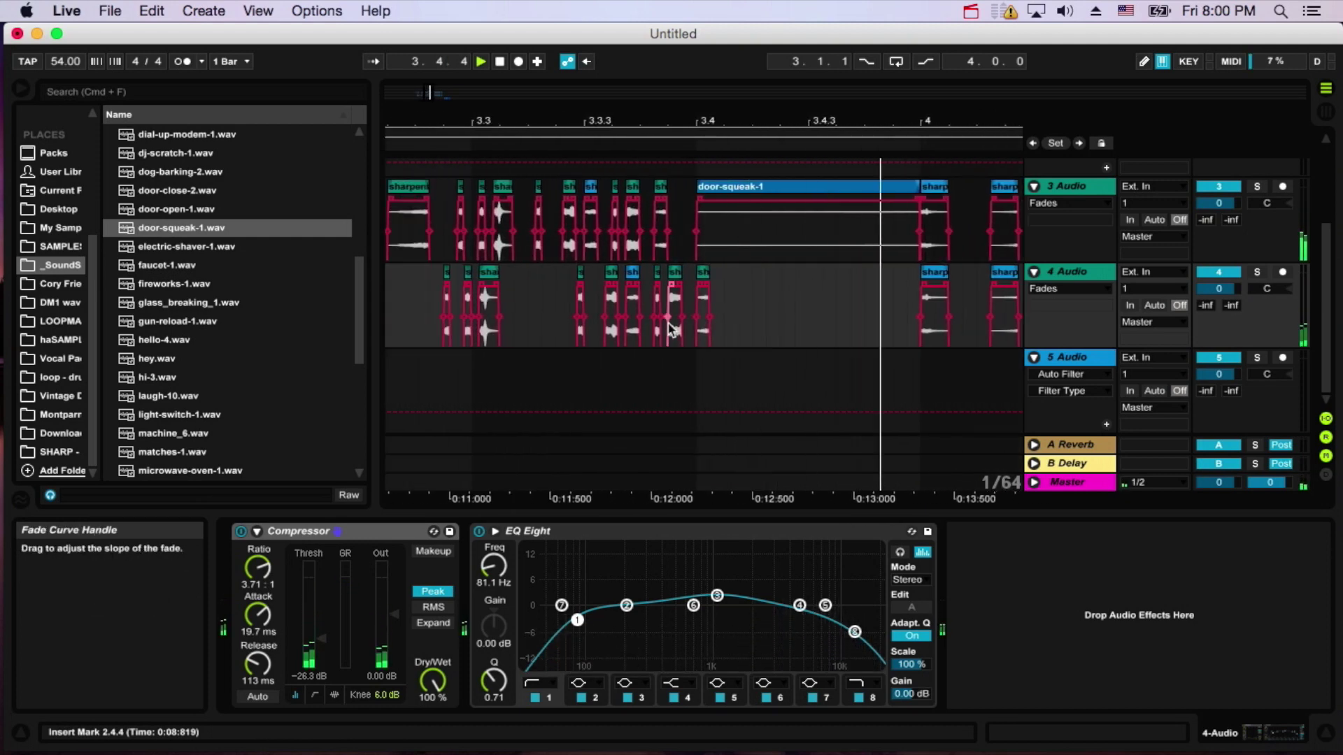
key("space")
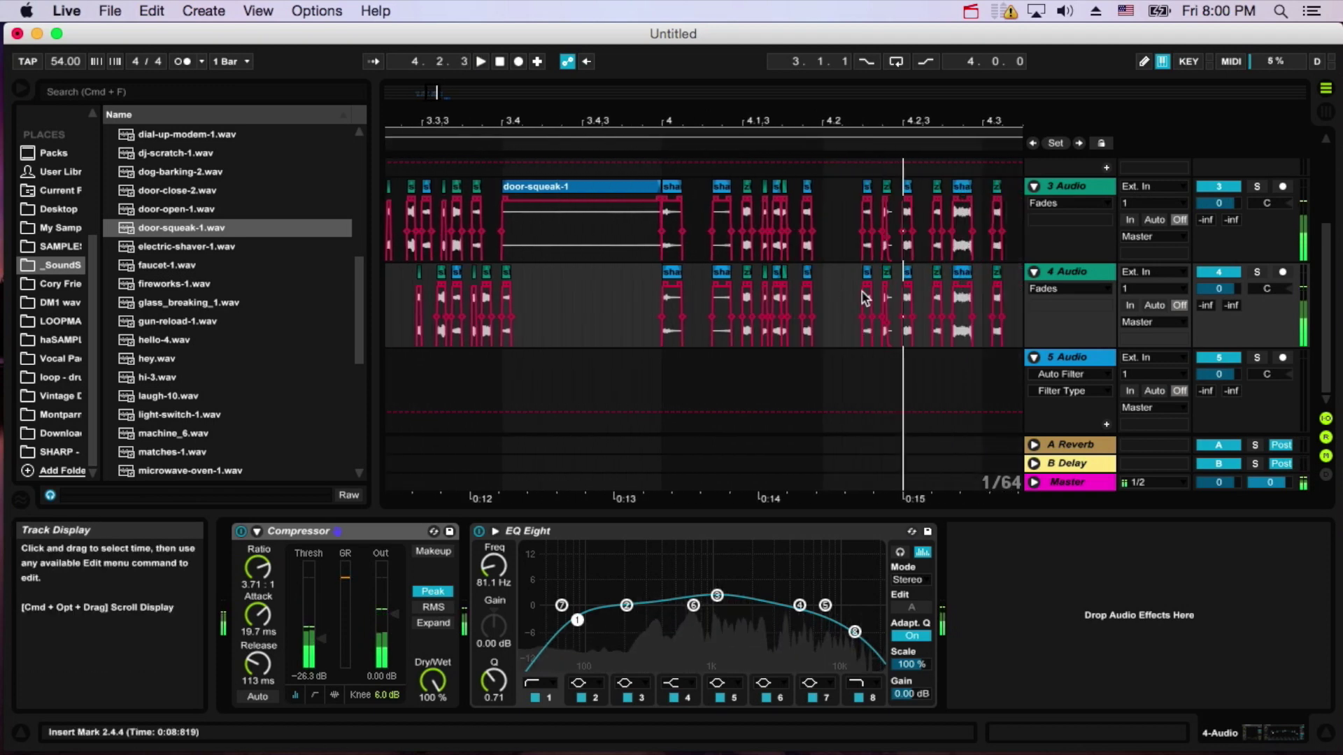
Move the 4 Audio slices between bar 4 and 4.2 back to 3.4.3 and play them from 3.4.2.
left_click_drag(860, 308, 668, 312)
key("super+x")
left_click(612, 306)
key("super+v")
left_click(562, 306)
key("space")
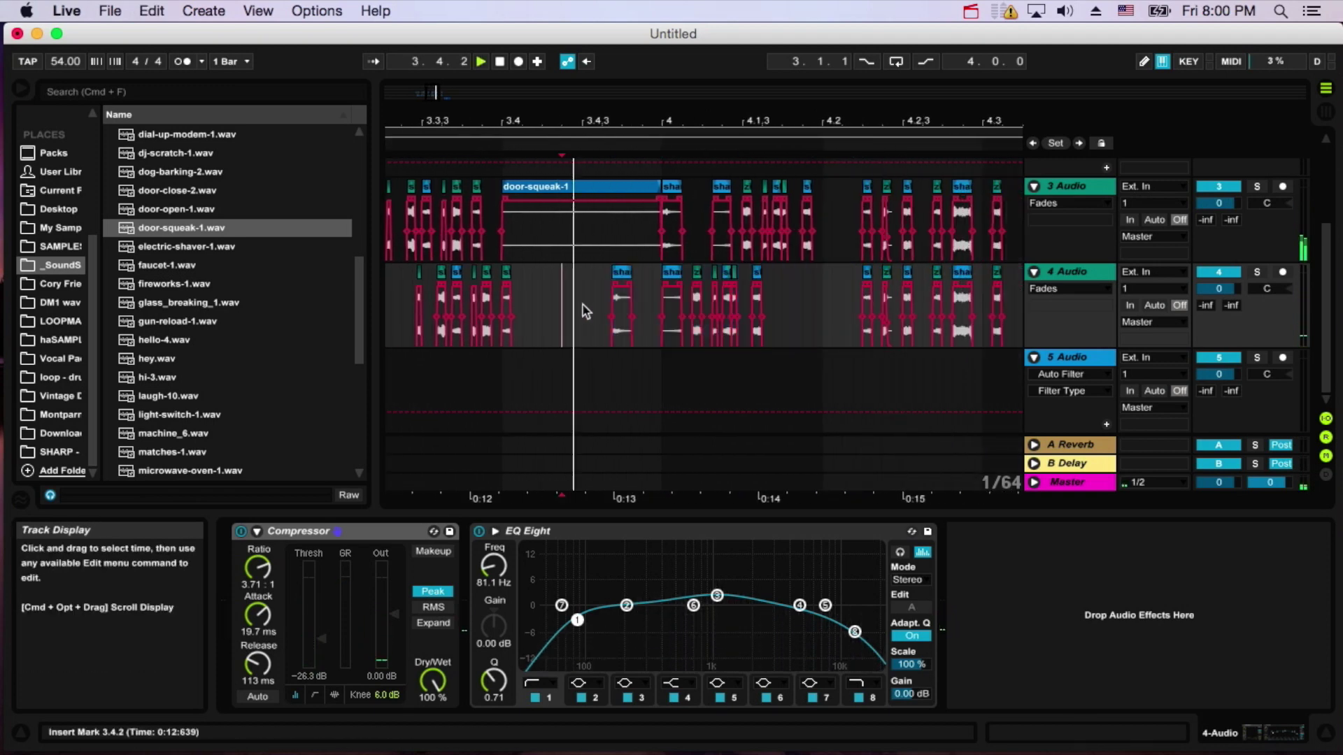
scroll(756, 307, "right", 3)
scroll(762, 315, "left", 1)
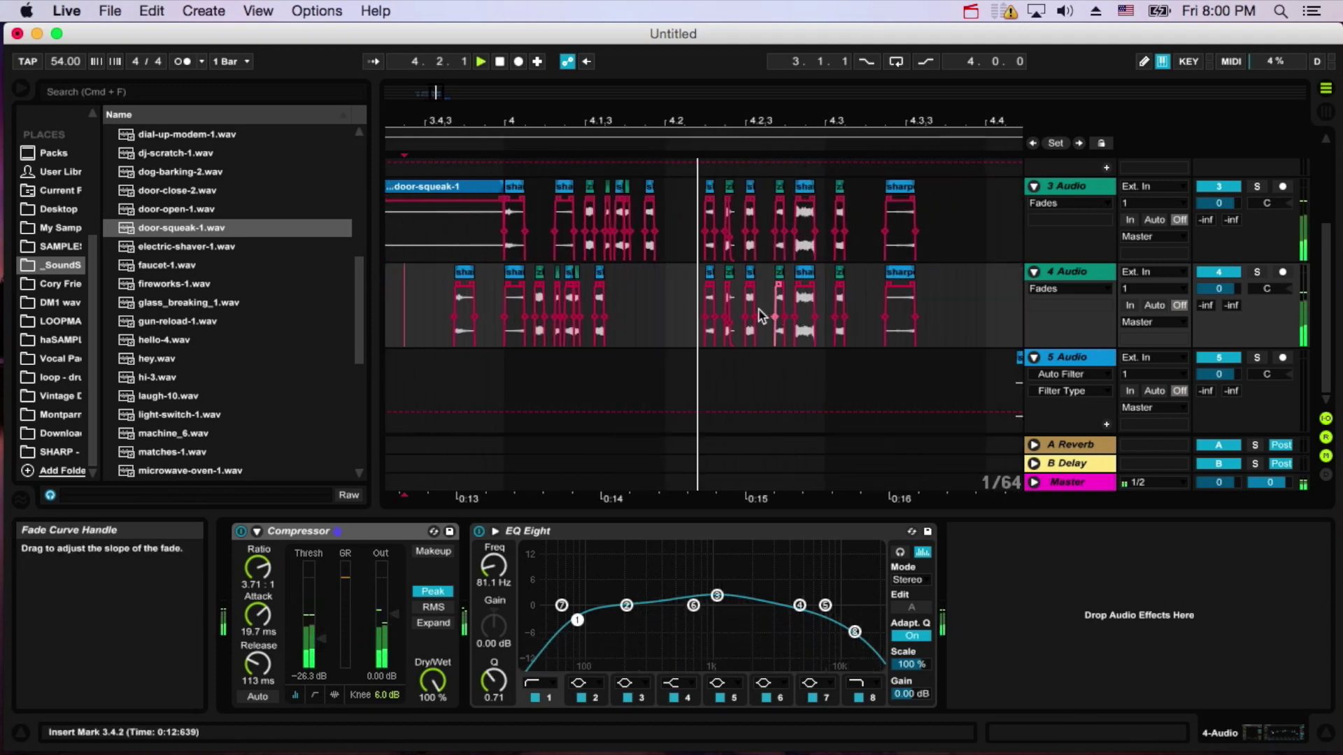
scroll(833, 315, "up", 1)
scroll(826, 310, "right", 2)
key("space")
key("space")
Cut the slices from 4.2.2 to 4.3.4 on 4 Audio, paste them at 4.1.4 on 5 Audio and play from there.
left_click_drag(867, 309, 647, 323)
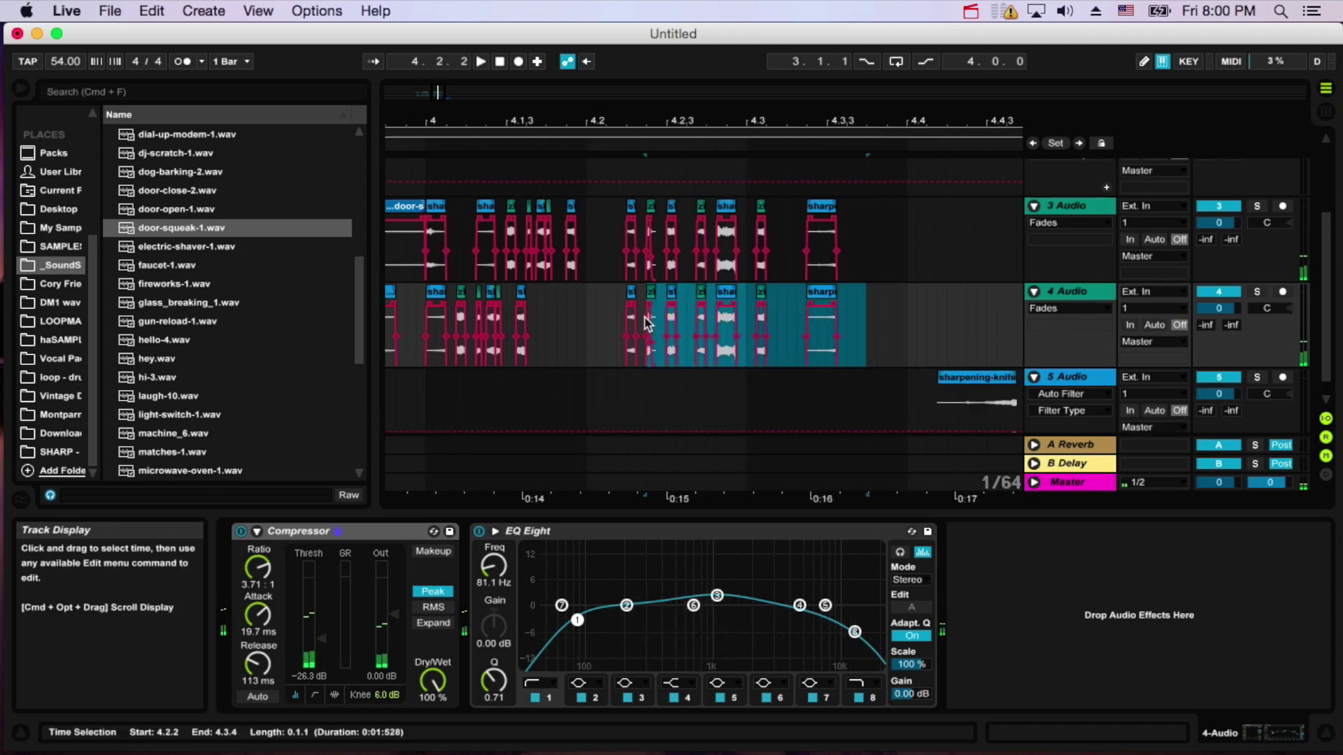
key("super+x")
left_click(565, 381)
key("super+v")
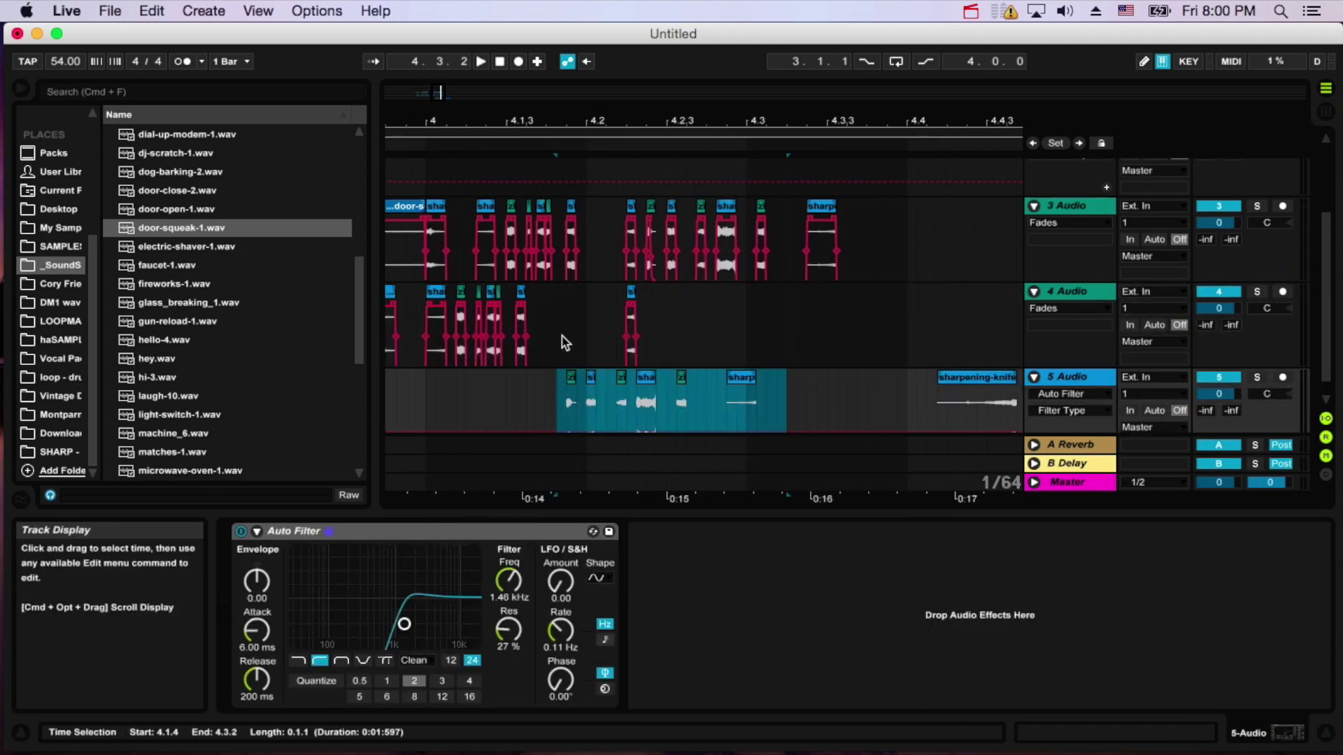
scroll(587, 371, "down", 1)
key("space")
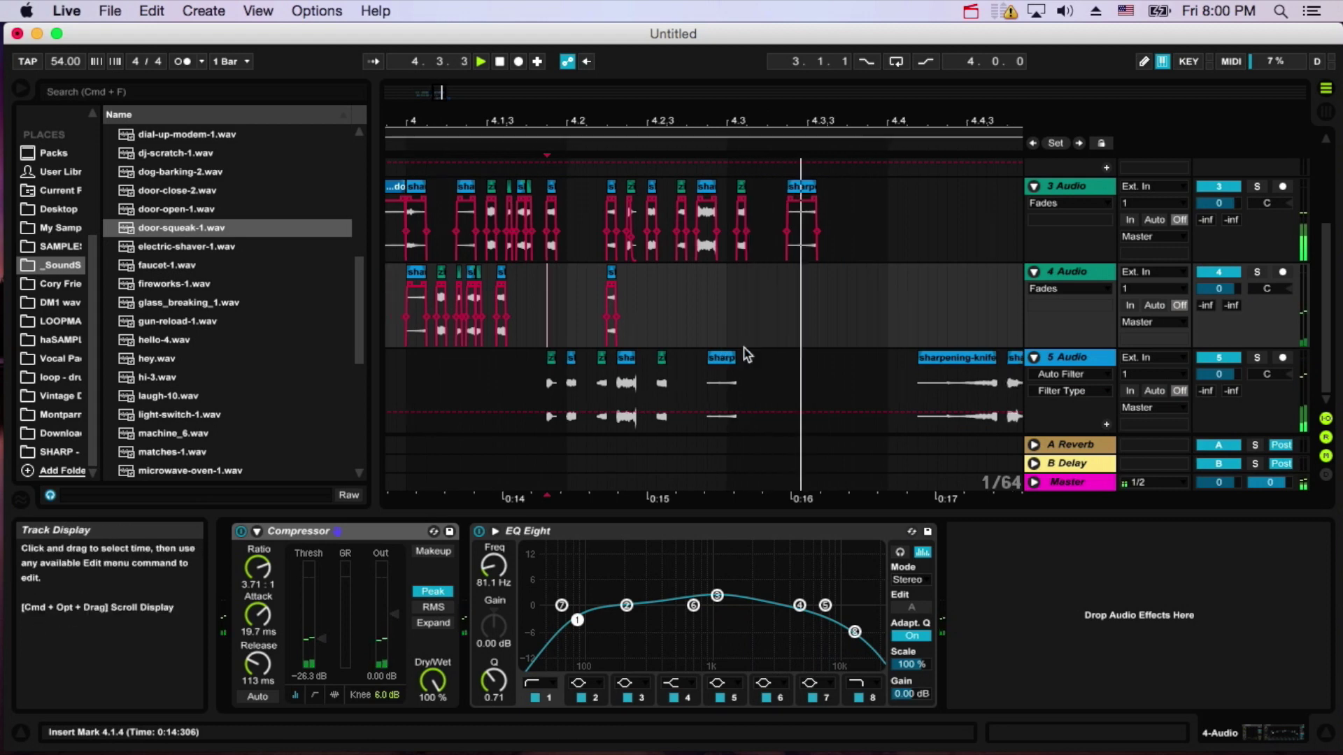
Delete the 3 Audio slice at 4.3.2 and move the 4.4.2 section of the 5 Audio knife clip to 4.3.1 on 4 Audio.
left_click(641, 220)
key("space")
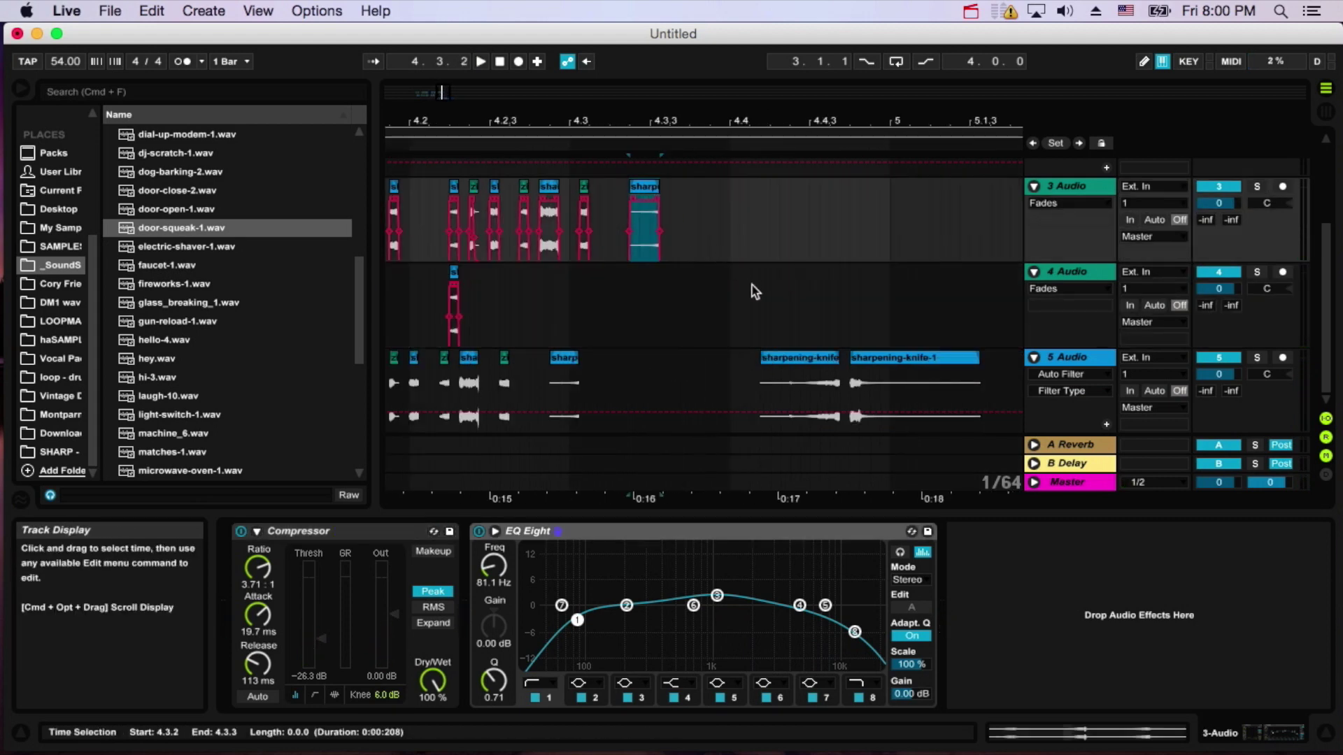
left_click(828, 400)
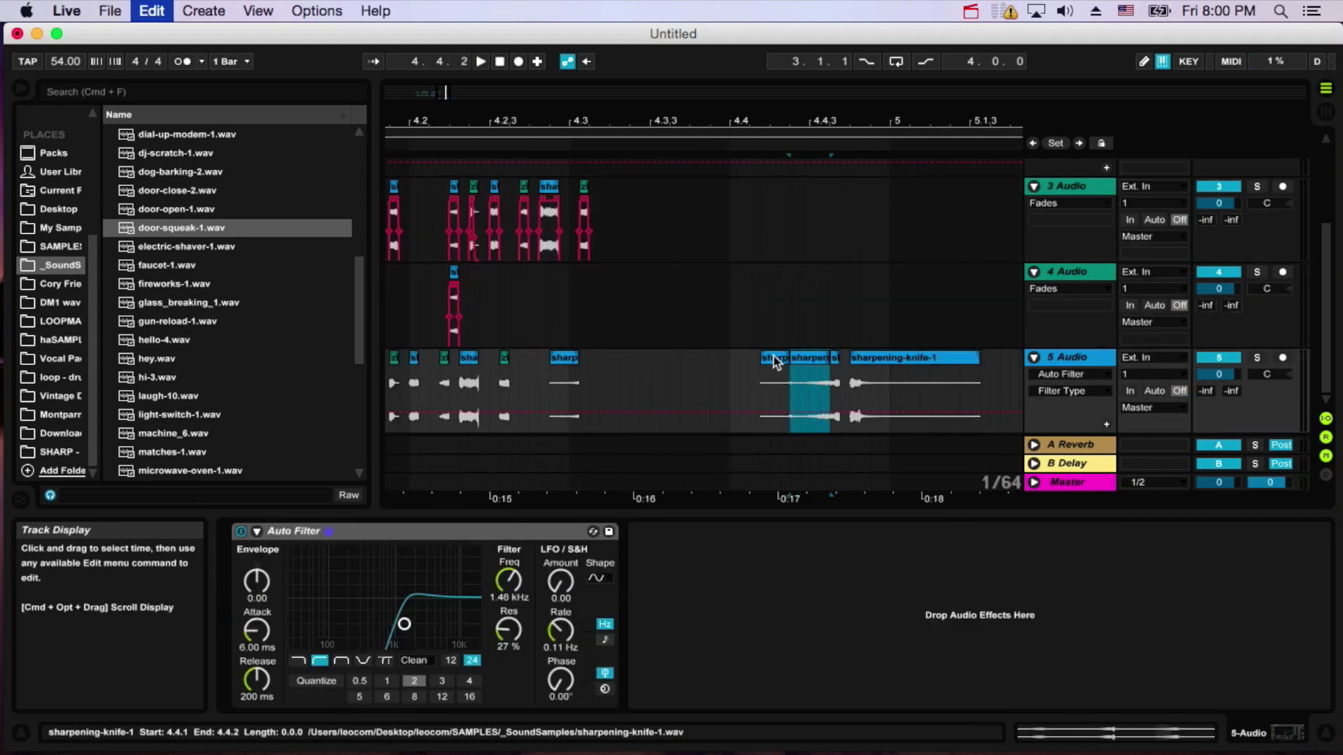
left_click_drag(803, 354, 612, 271)
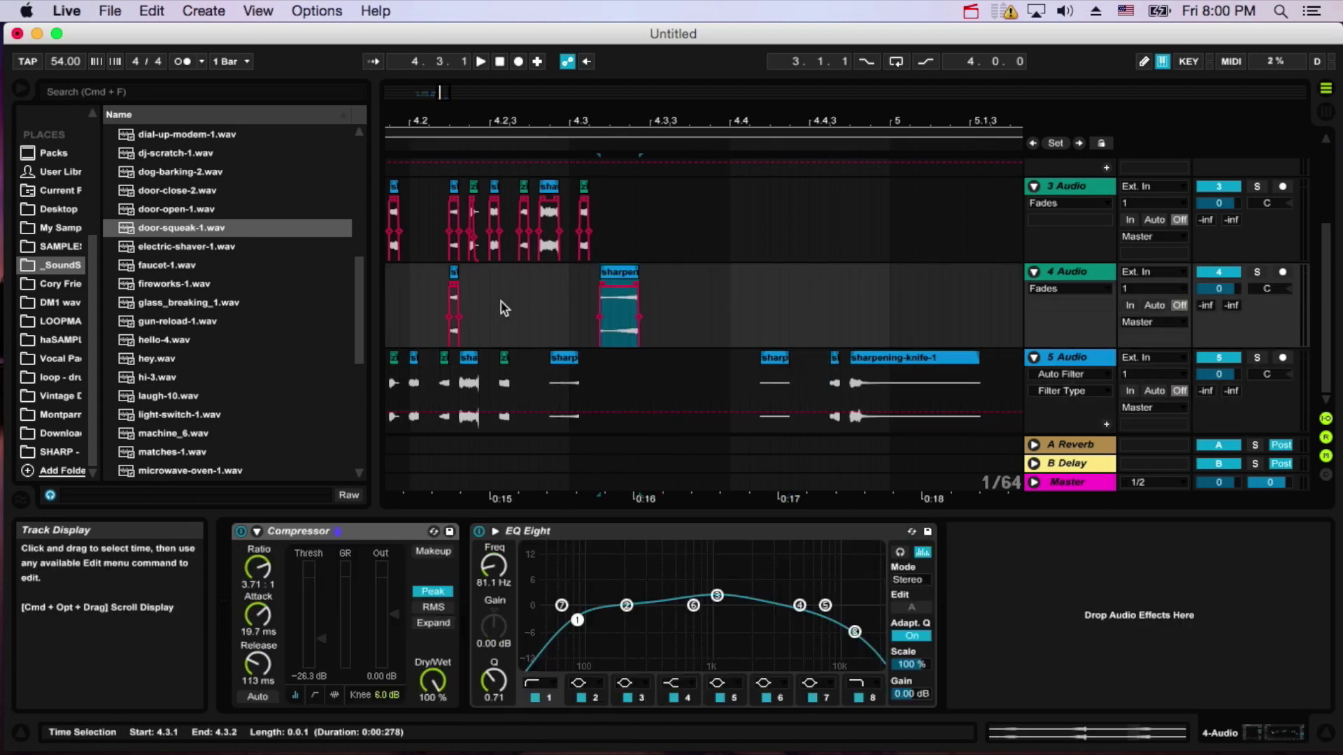
left_click(500, 307)
key("space")
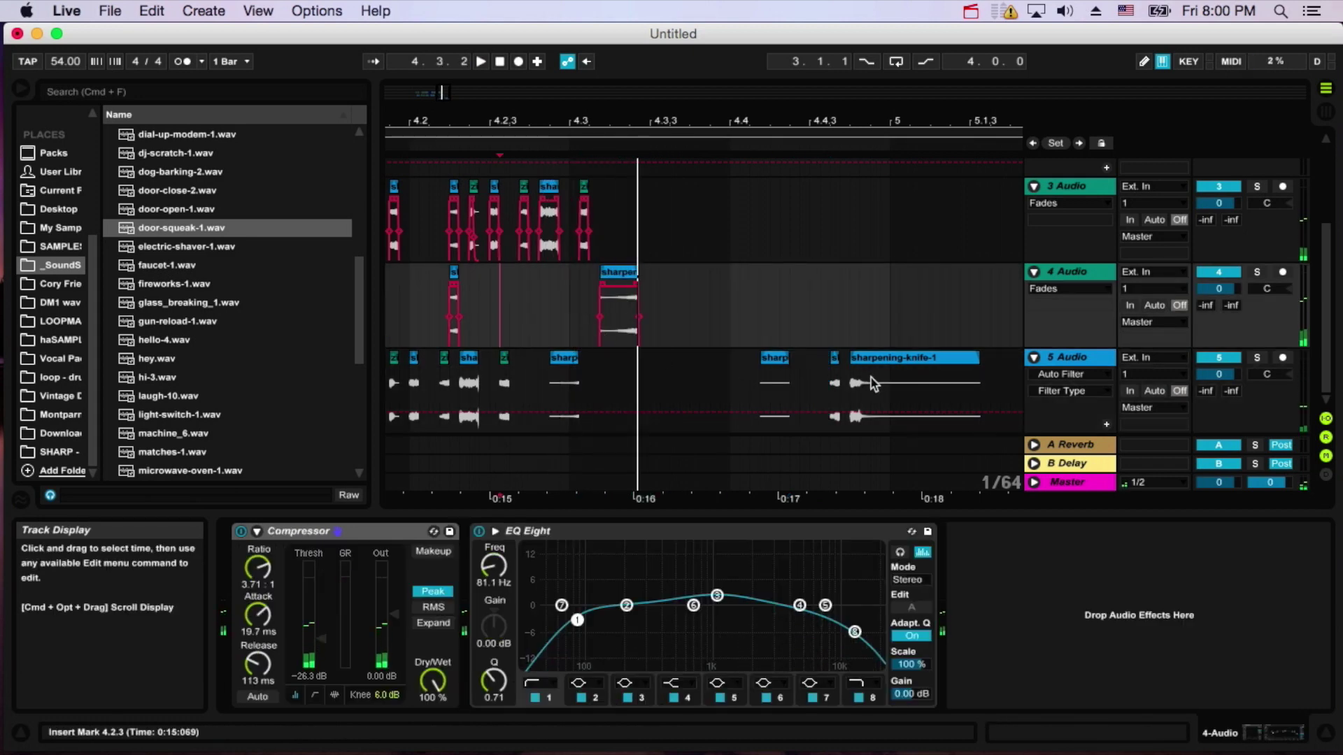
Move a short slice at 4.4.4 of the 5 Audio knife clip to 4.3.3 on 4 Audio and duplicate it.
left_click(850, 405)
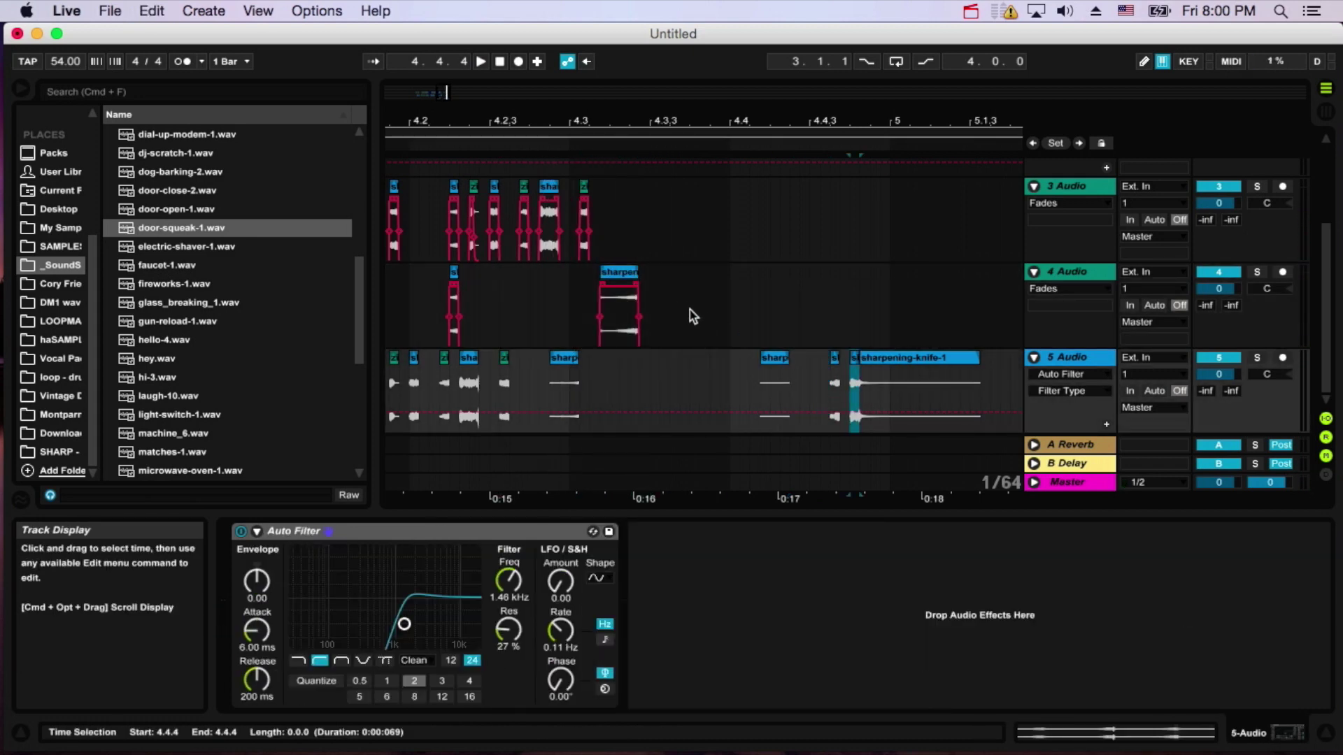
left_click(648, 306)
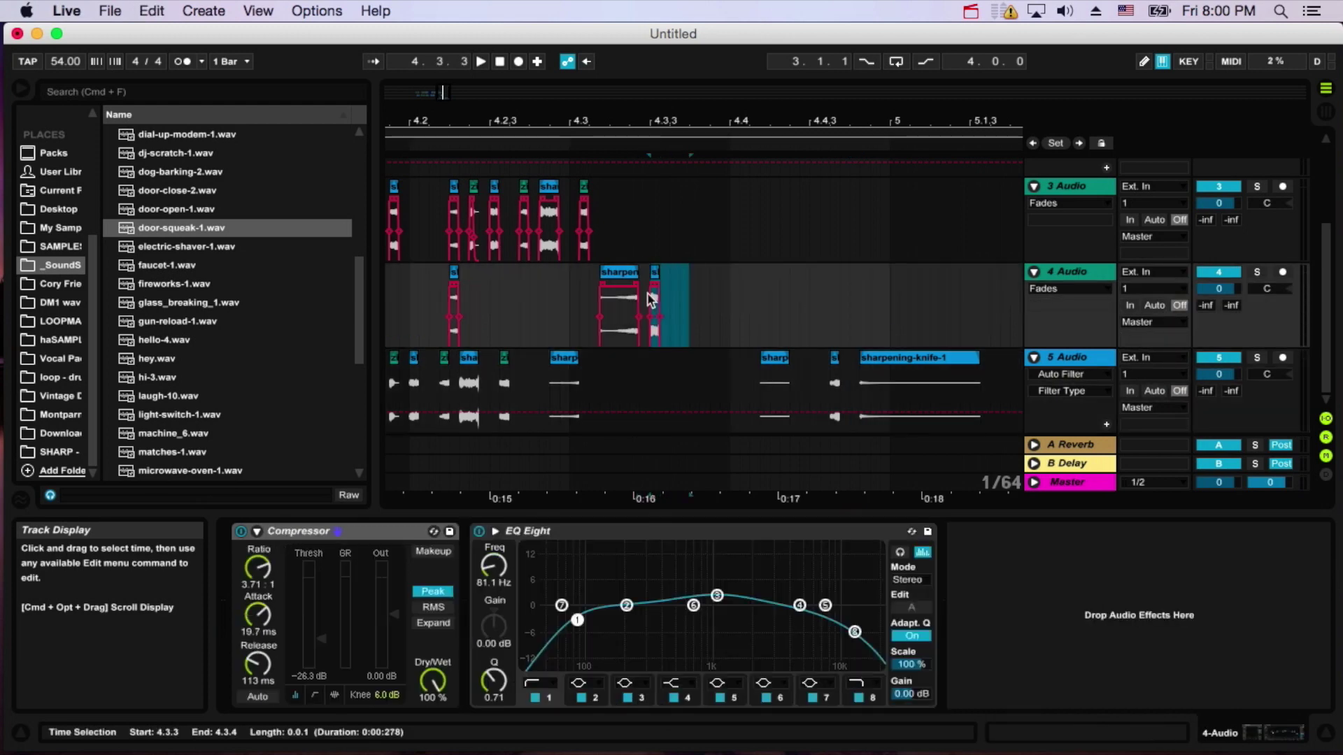
key("super+d")
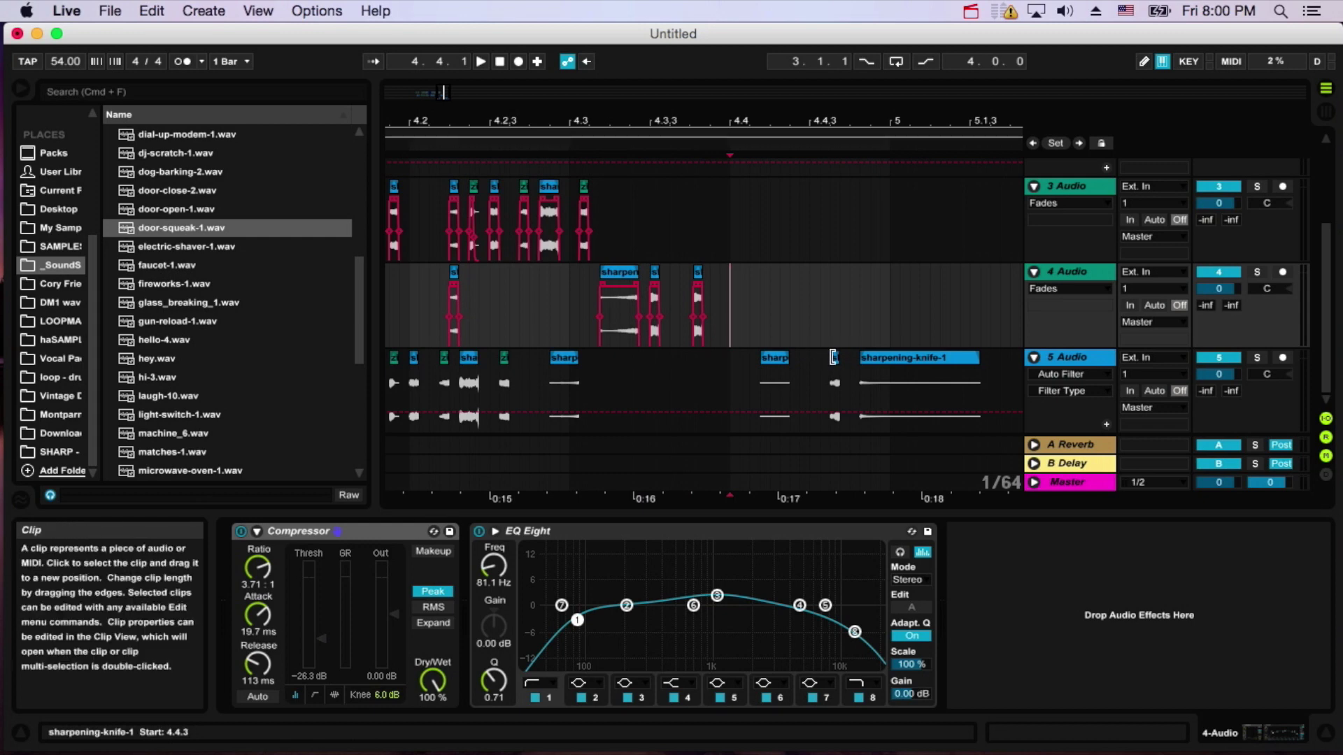
Select the leftover knife pieces from 4.4.1 to 5.1.3 on 5 Audio and play the layered pattern from 2.4.3.
left_click_drag(757, 354, 988, 407)
scroll(730, 383, "left", 10)
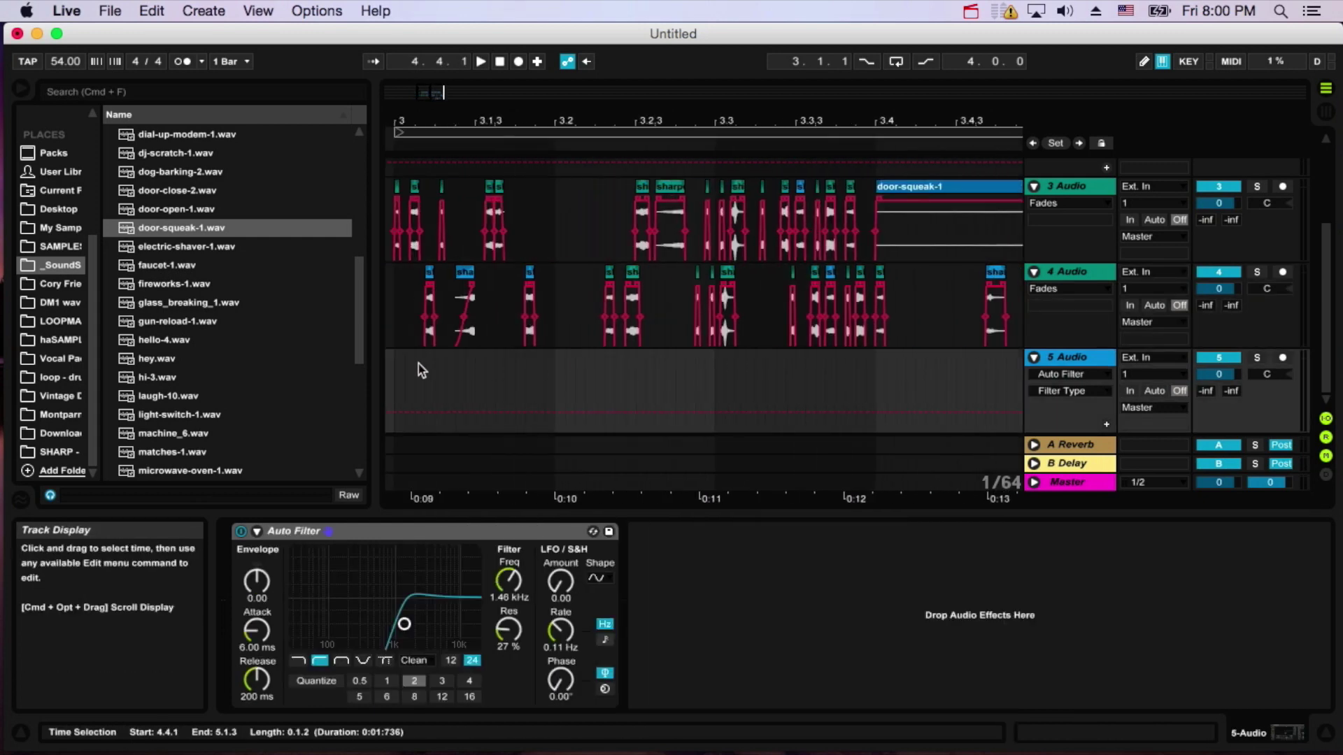
left_click(648, 383)
key("space")
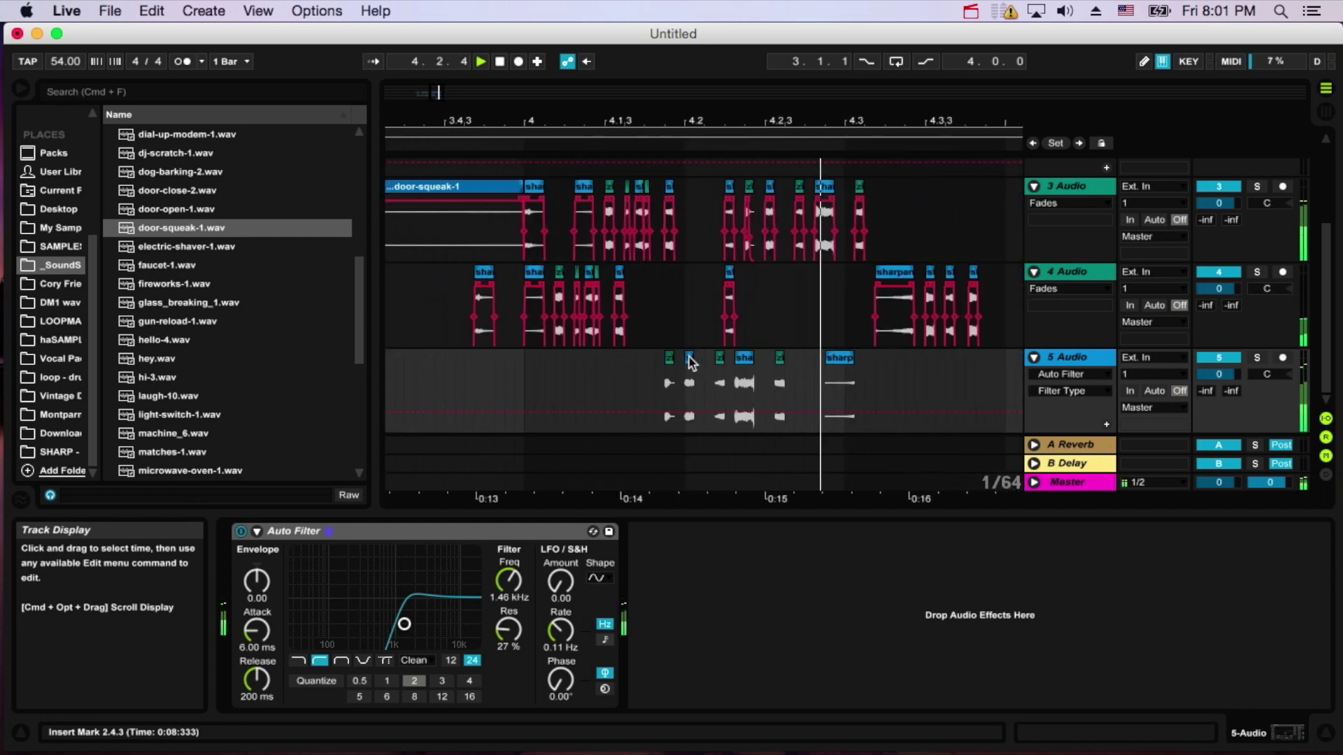
key("space")
scroll(528, 245, "left", 5)
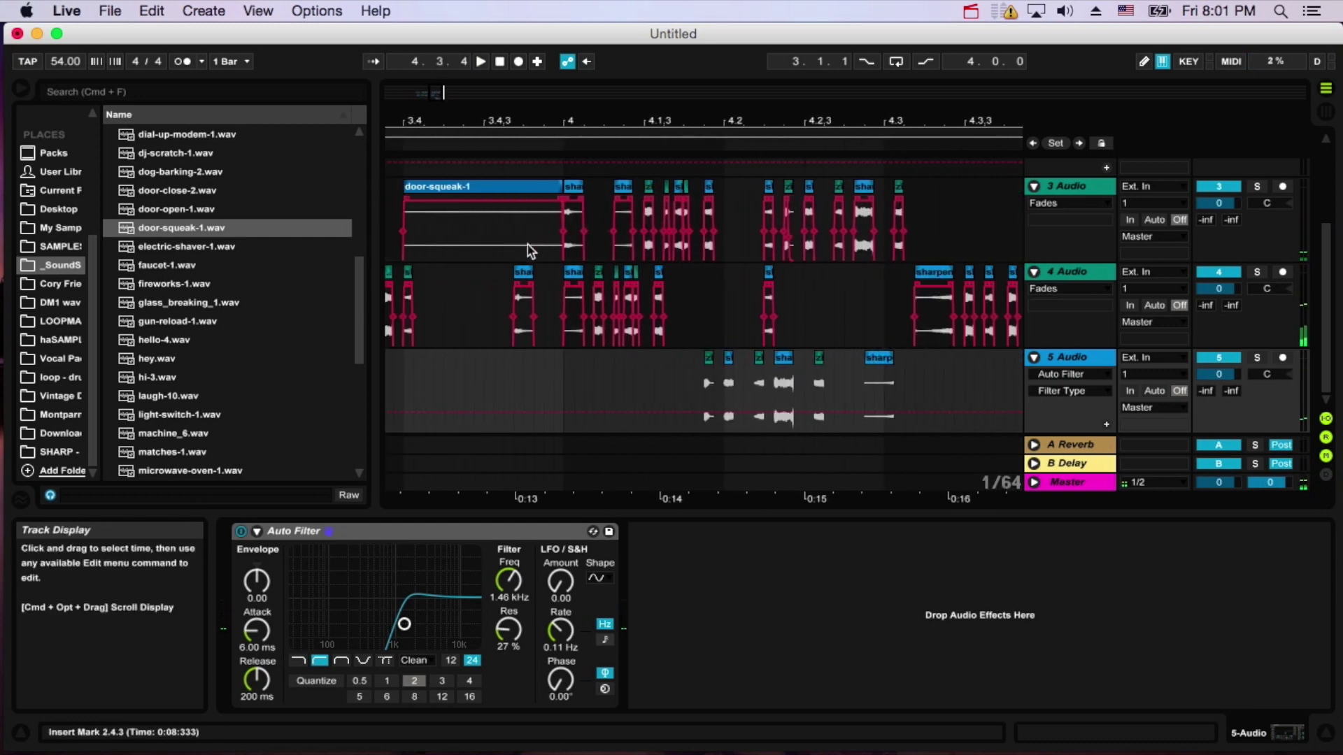